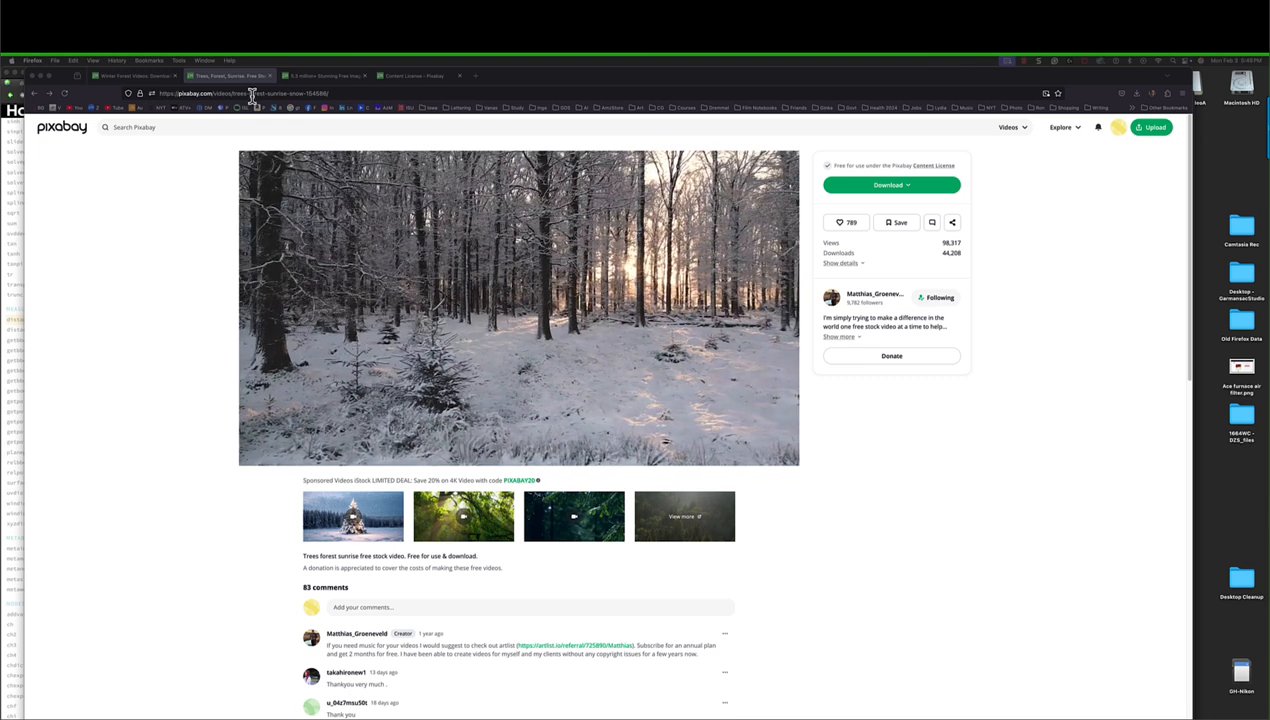
Review the Pixabay home page and its Content License Summary, and return to the trees forest sunrise video page.
{"action": "left_click", "coordinate": [312, 76]}
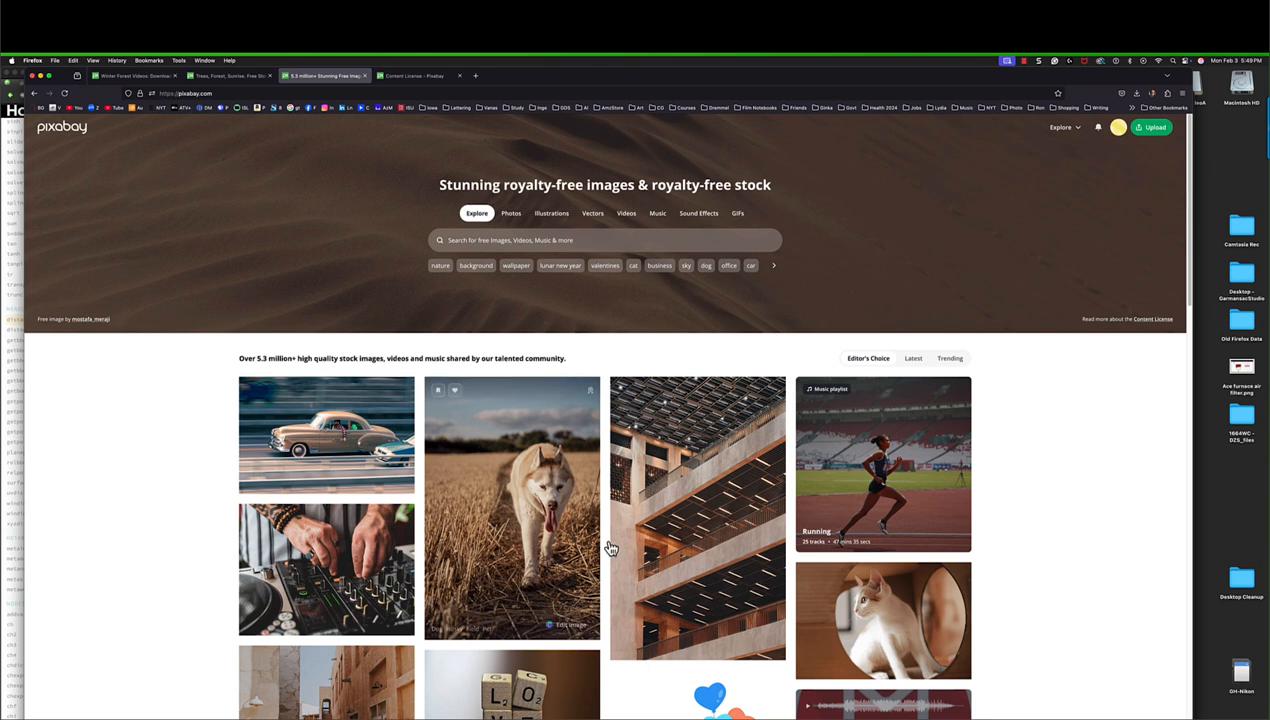
{"action": "left_click", "coordinate": [410, 76]}
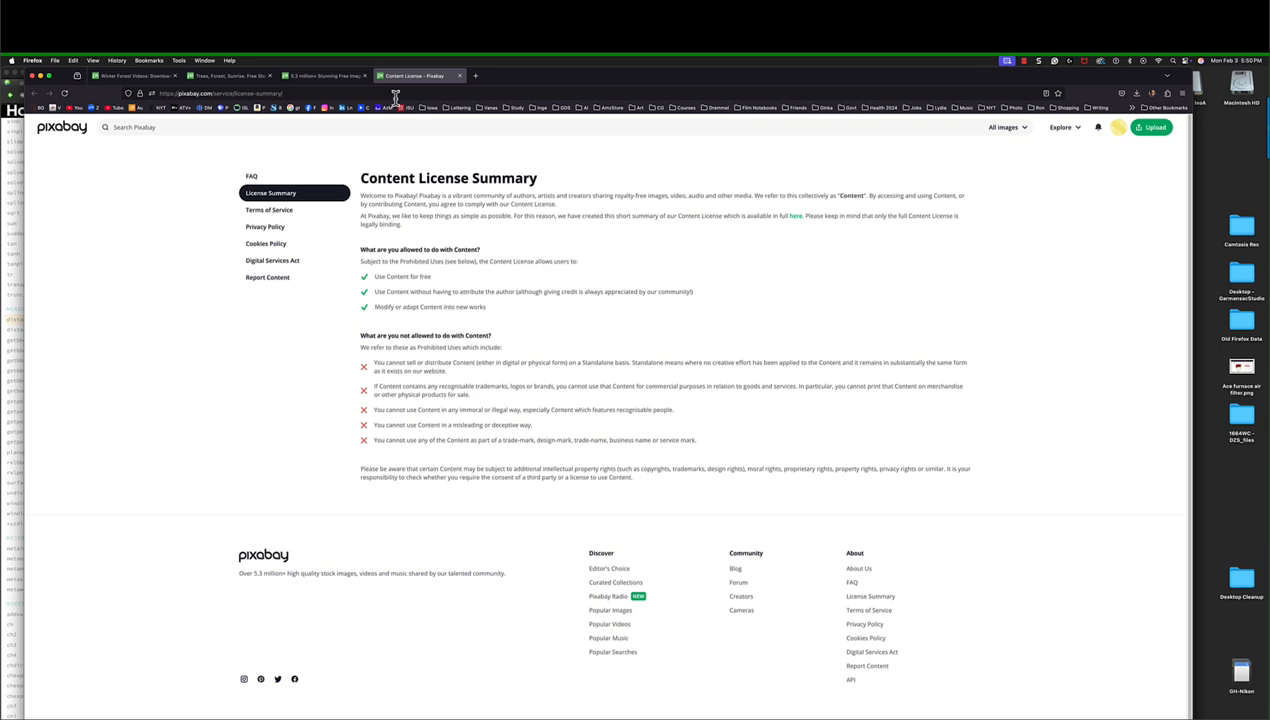
{"action": "left_click", "coordinate": [322, 76]}
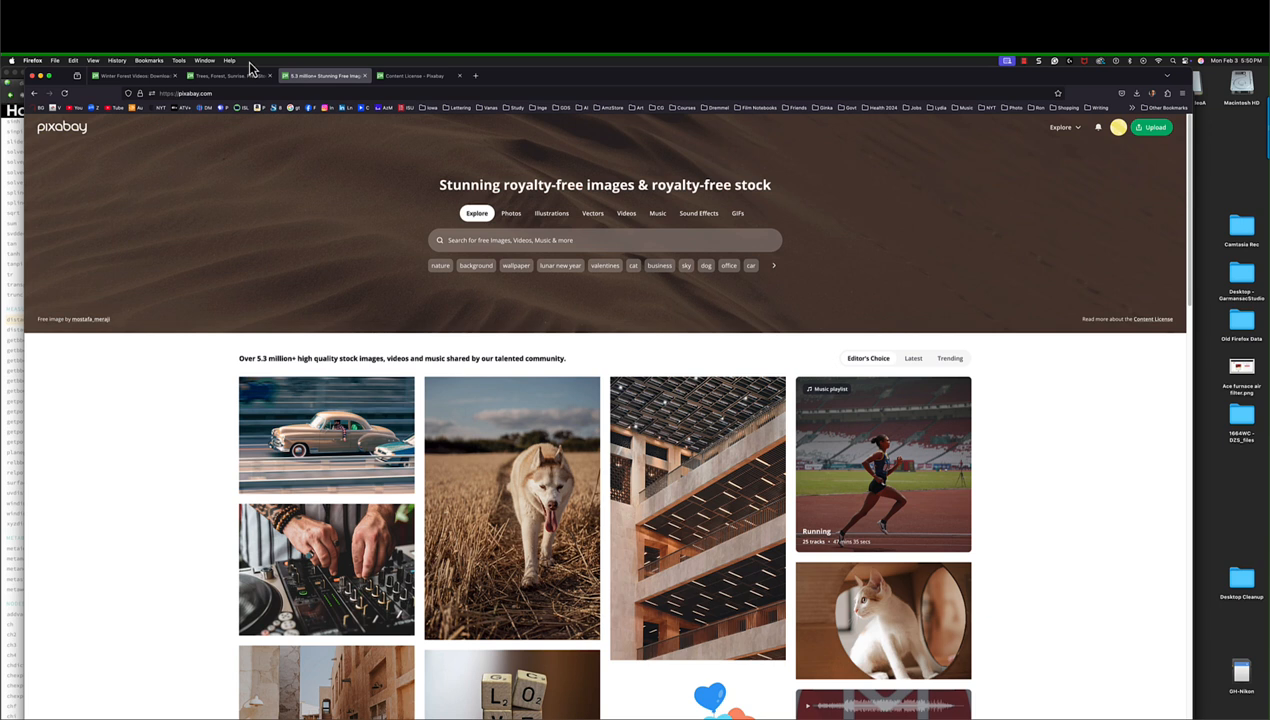
{"action": "left_click", "coordinate": [236, 75]}
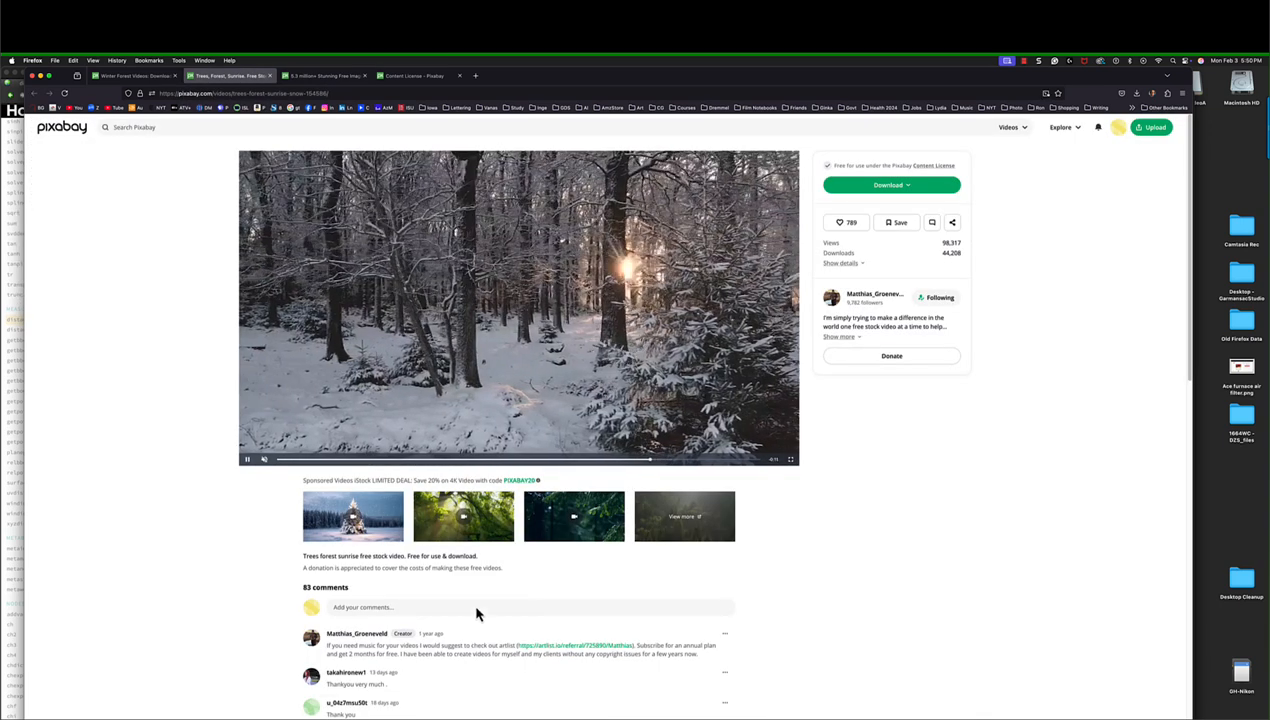
Browse the winter forest video results on Pixabay and preview several of the snowy forest clips.
{"action": "left_click", "coordinate": [130, 76]}
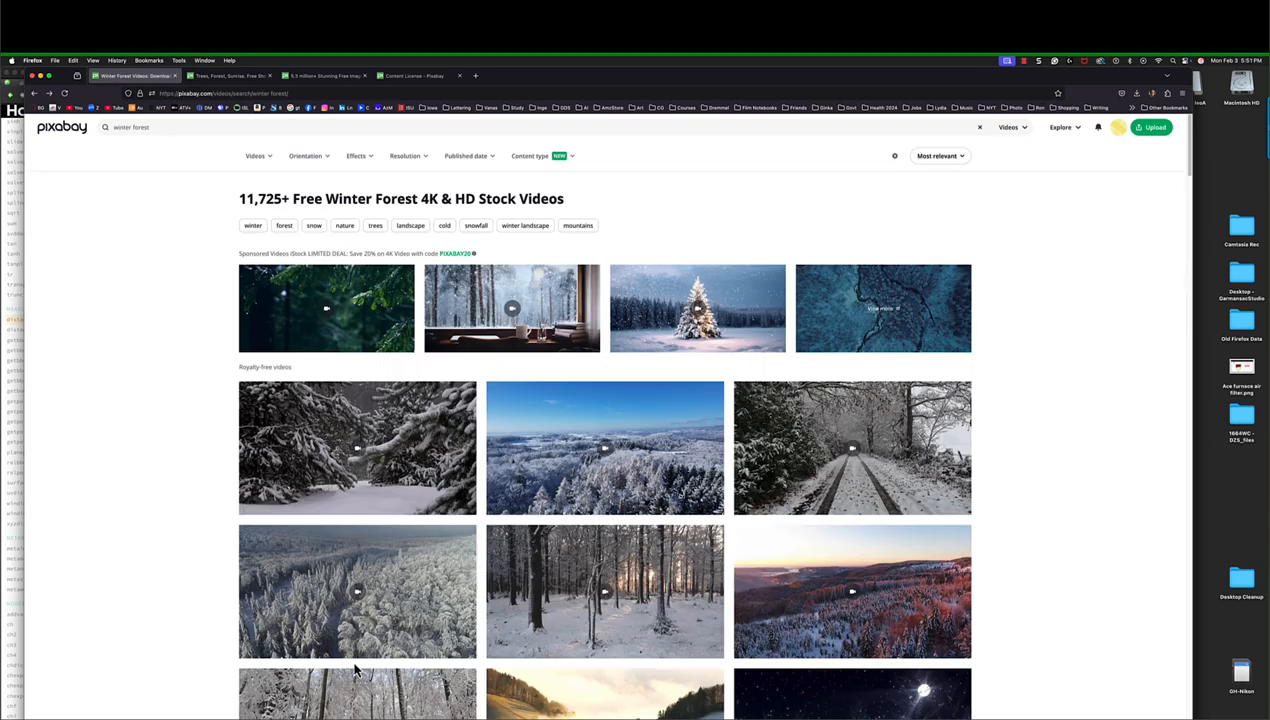
{"action": "scroll", "coordinate": [355, 671], "scroll_direction": "down", "scroll_amount": 5}
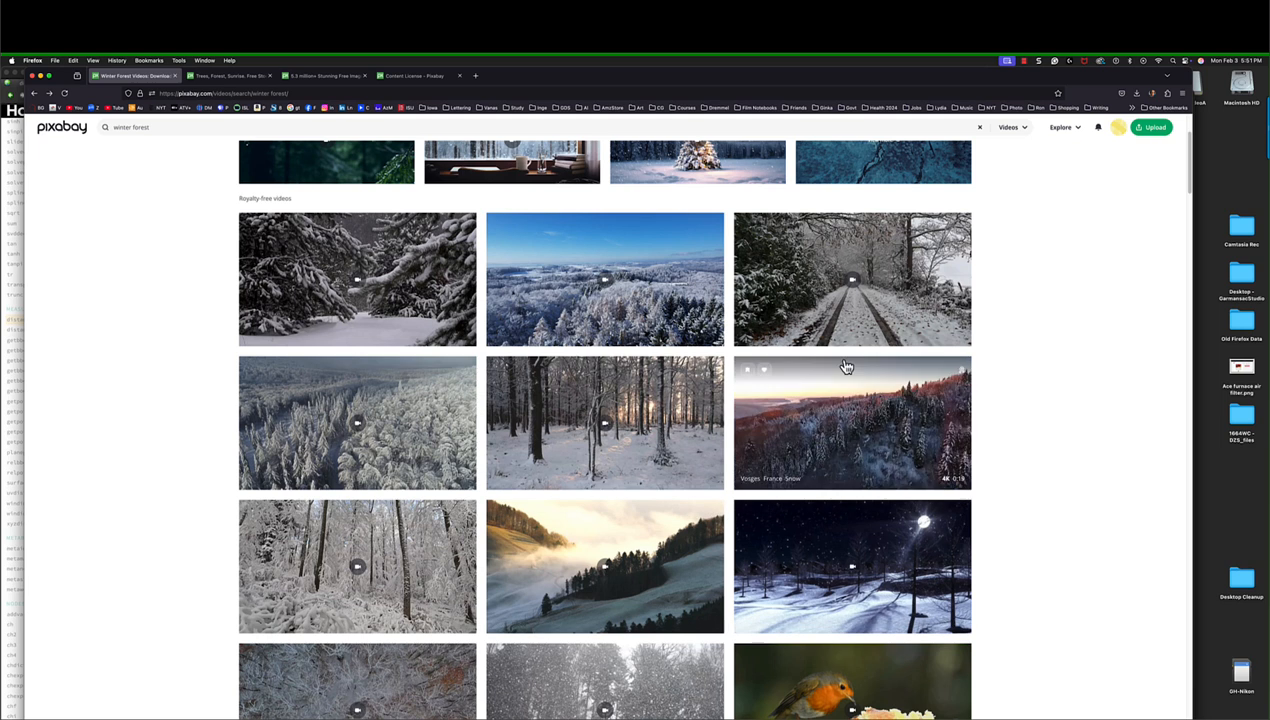
{"action": "mouse_move", "coordinate": [917, 302]}
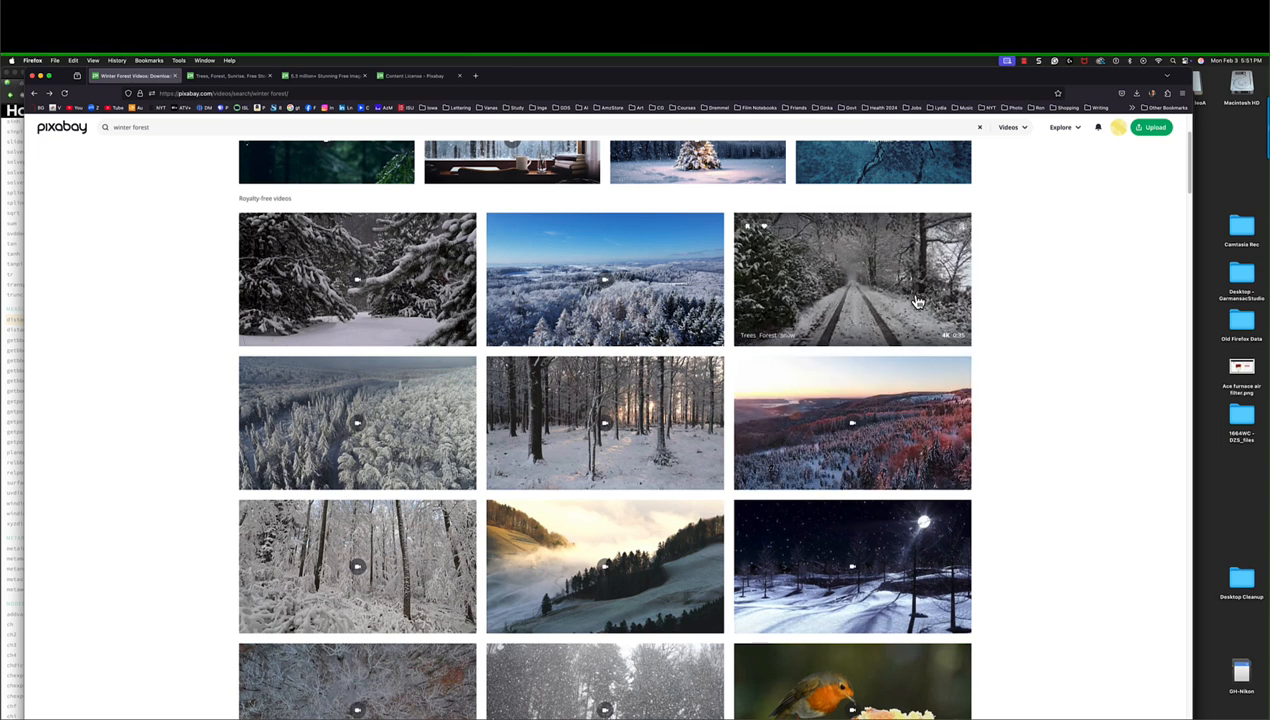
{"action": "mouse_move", "coordinate": [627, 458]}
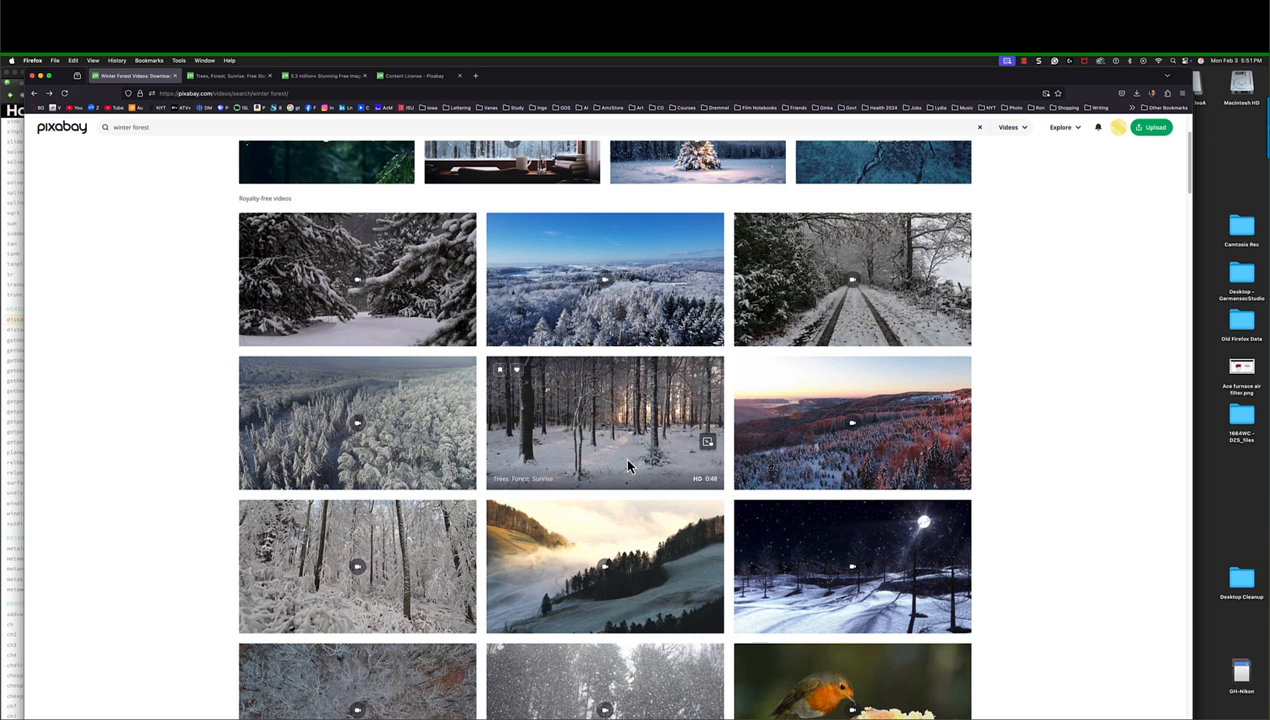
{"action": "scroll", "coordinate": [622, 455], "scroll_direction": "down", "scroll_amount": 3}
{"action": "mouse_move", "coordinate": [458, 466]}
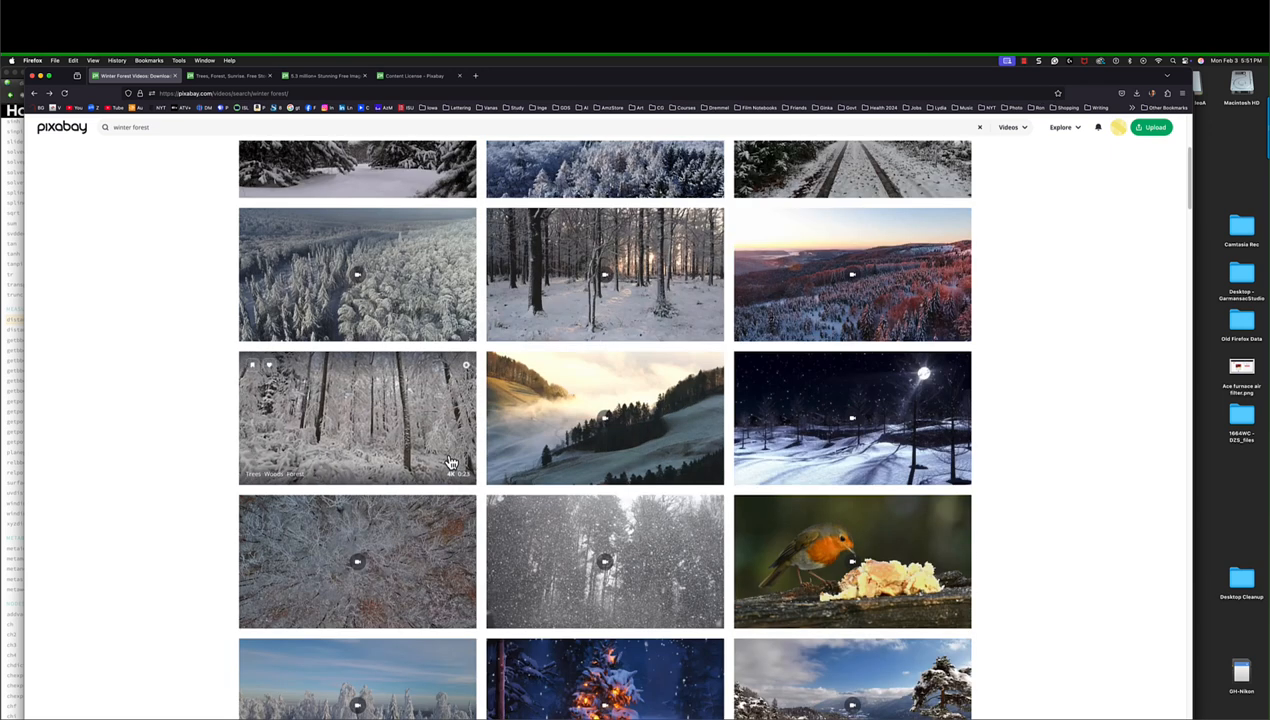
{"action": "mouse_move", "coordinate": [400, 604]}
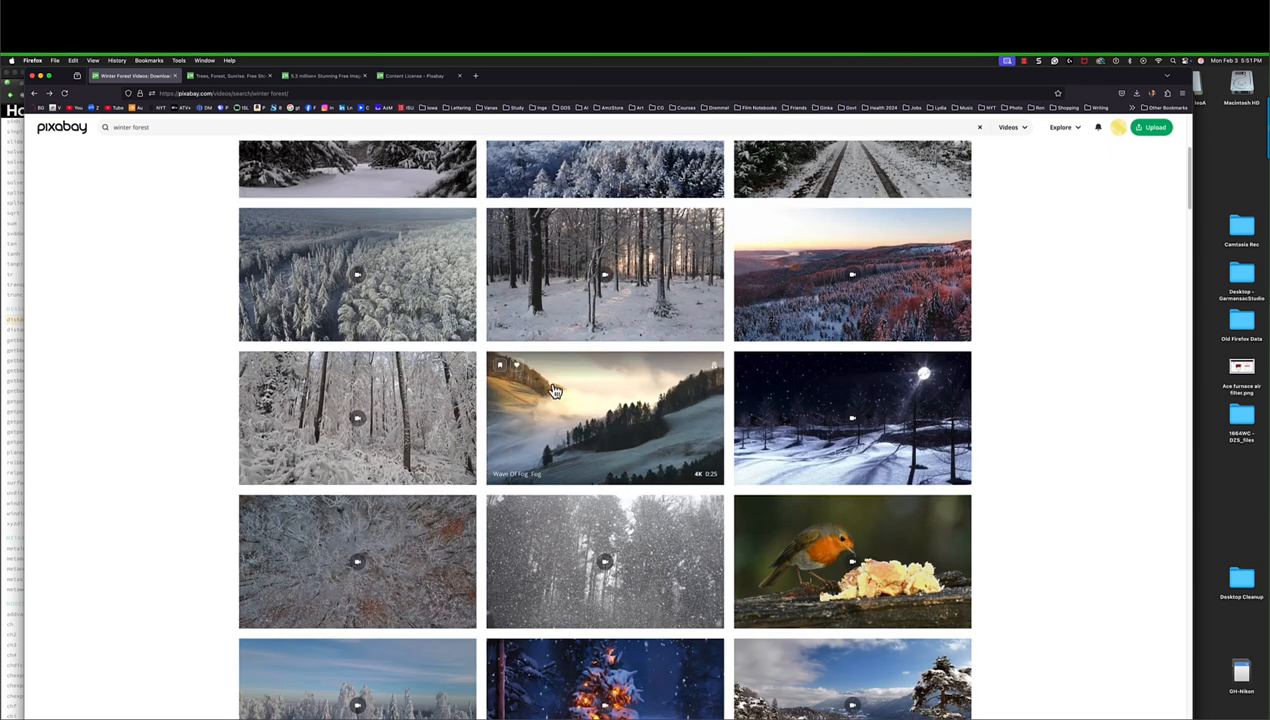
{"action": "mouse_move", "coordinate": [615, 323]}
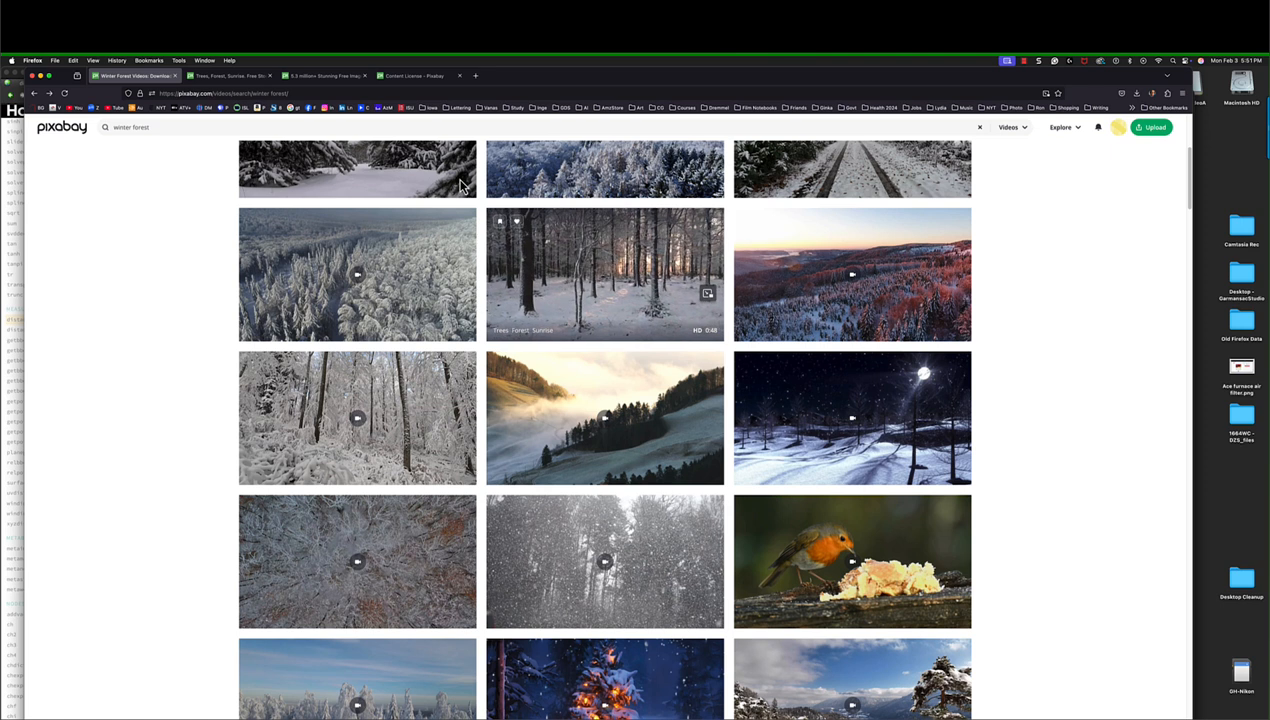
Return to the trees forest sunrise video page and pause the clip's playback.
{"action": "left_click", "coordinate": [232, 82]}
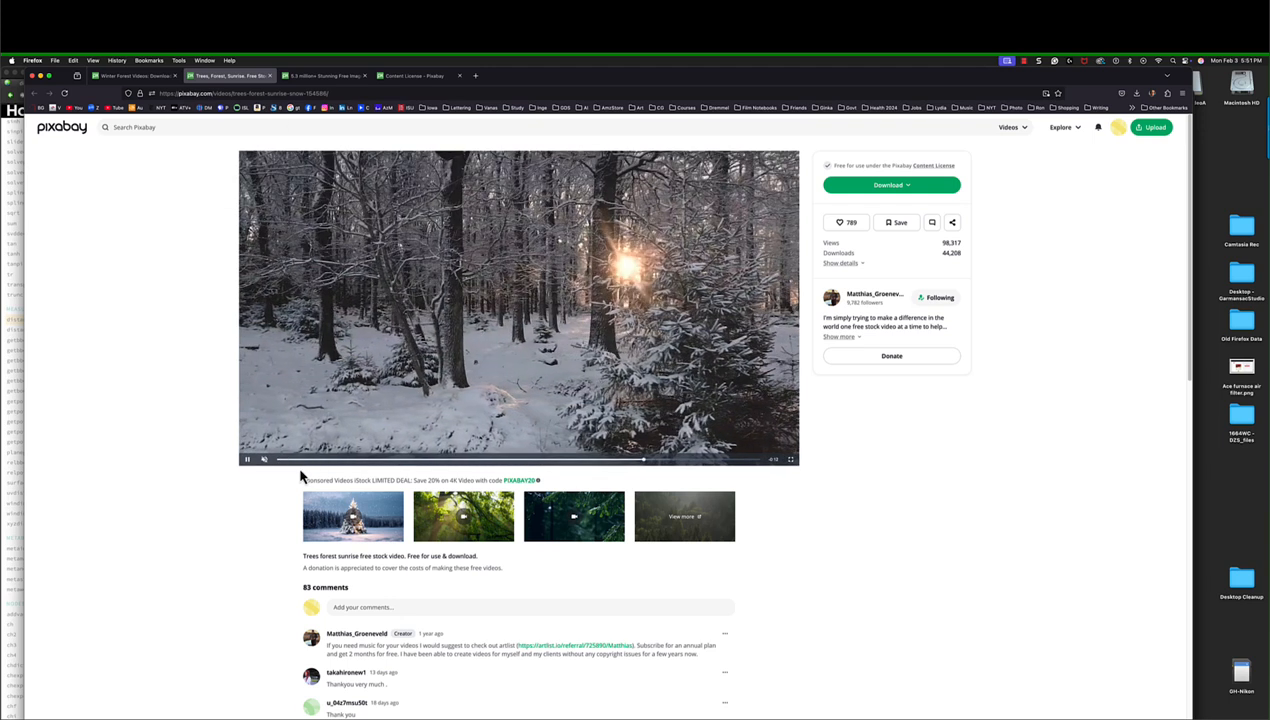
{"action": "left_click", "coordinate": [247, 460]}
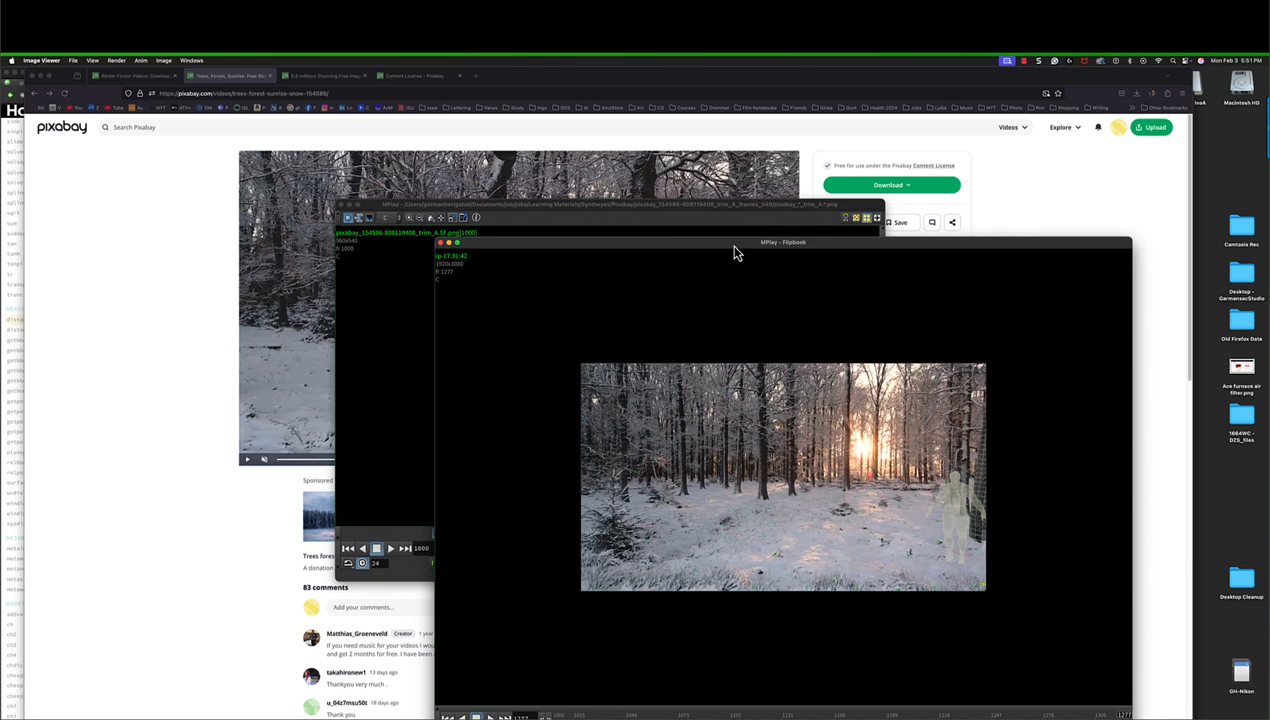
Move the MPlay flipbook window to the screen's corner and enlarge it to fill the screen.
{"action": "left_click_drag", "start_coordinate": [734, 246], "coordinate": [281, 82]}
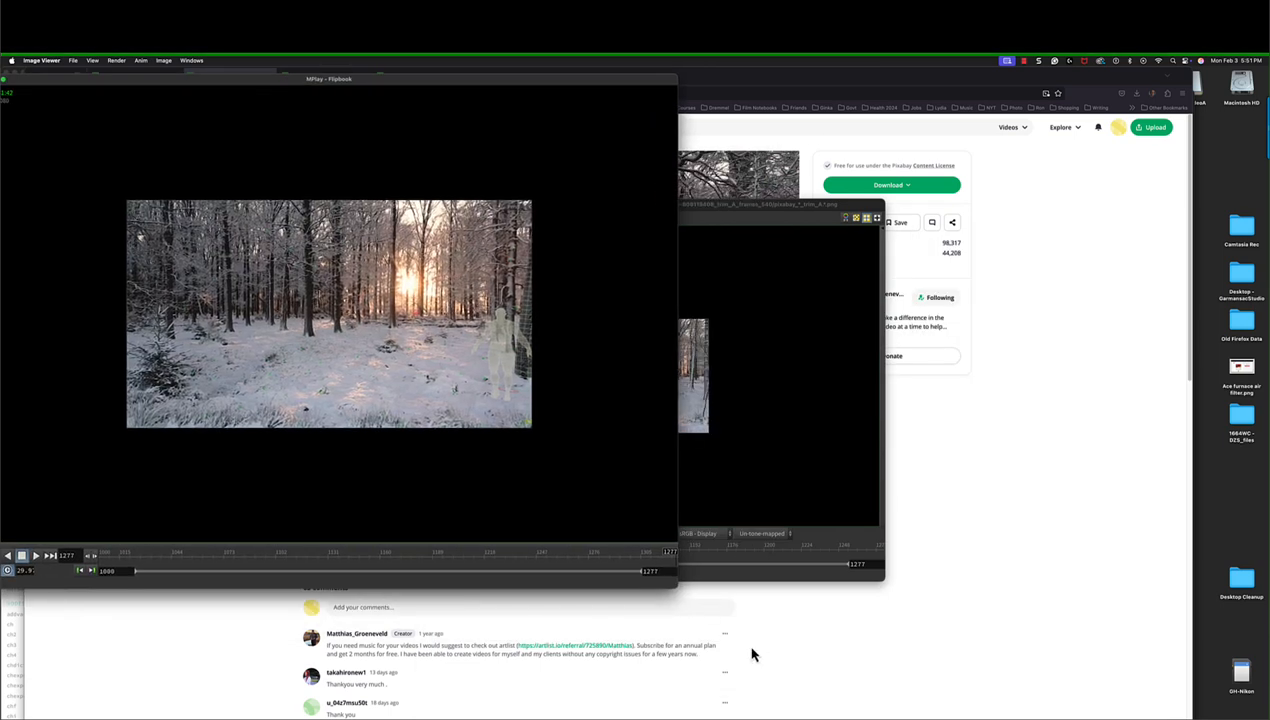
{"action": "left_click_drag", "start_coordinate": [676, 589], "coordinate": [1264, 718]}
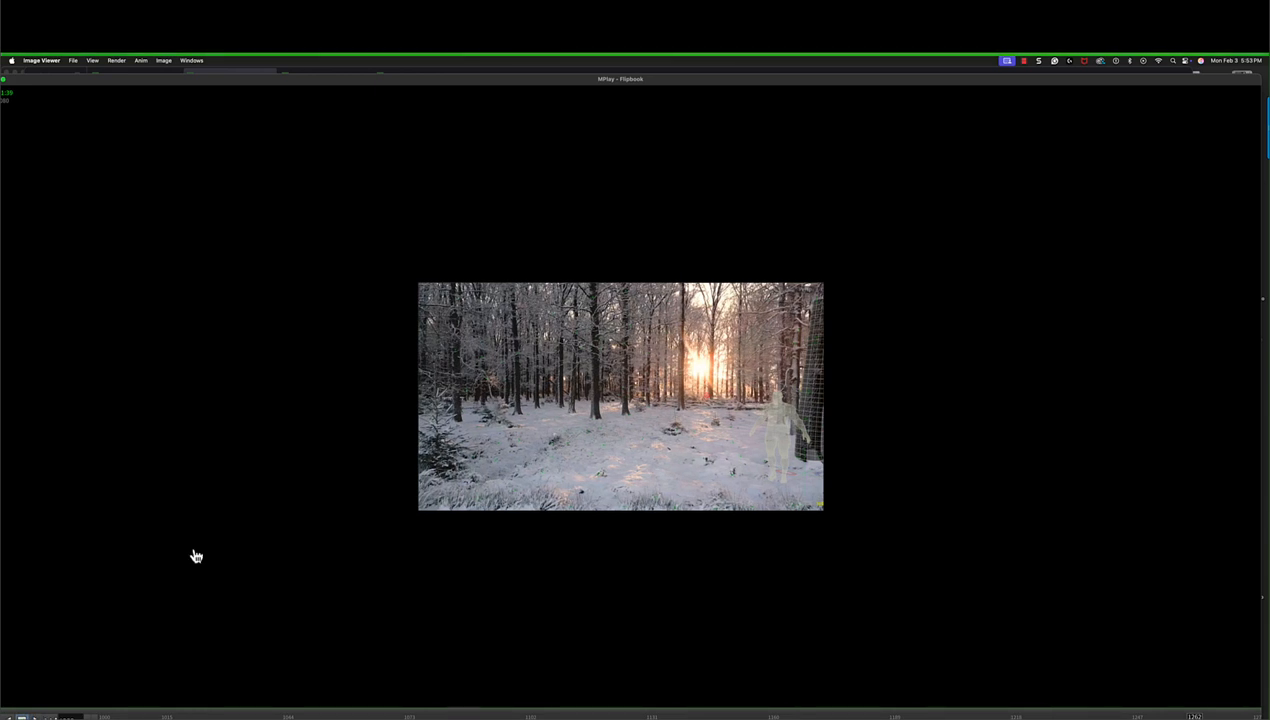
Switch to SynthEyes and scrub back and forth through the solved forest shot to examine the trackers, ending at frame 200.
{"action": "key", "text": "super+Tab"}
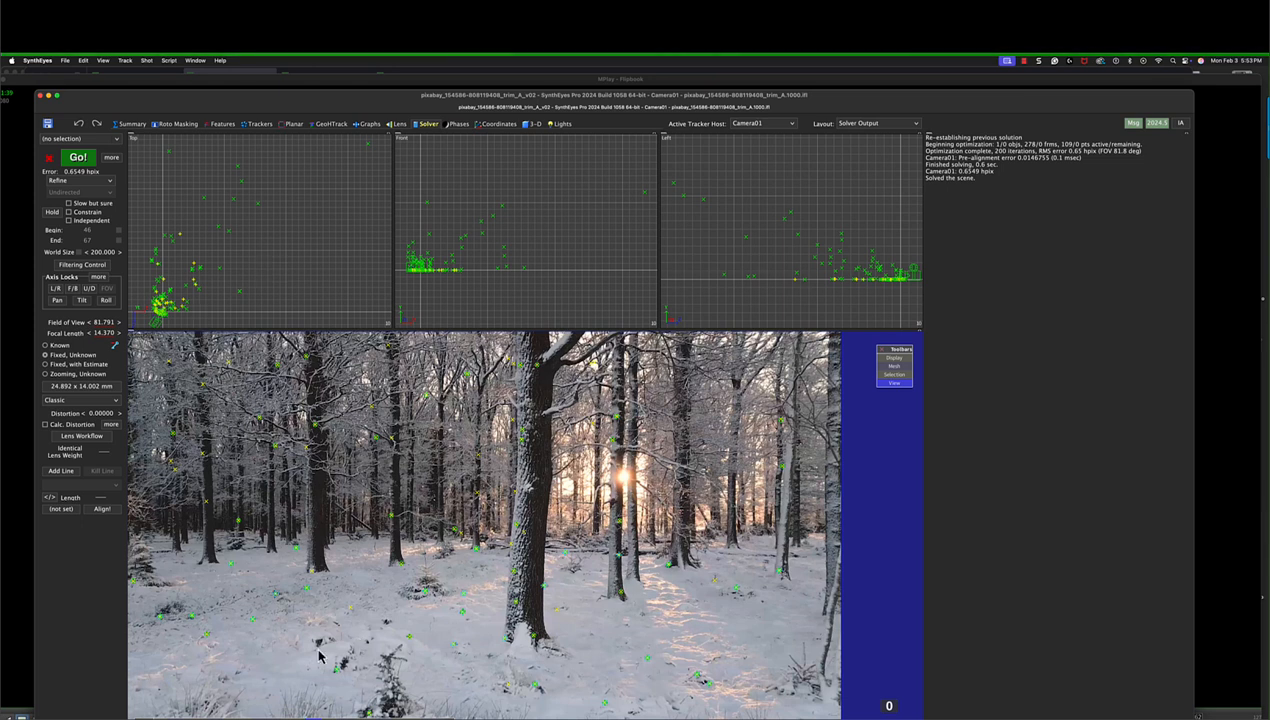
{"action": "mouse_move", "coordinate": [533, 642]}
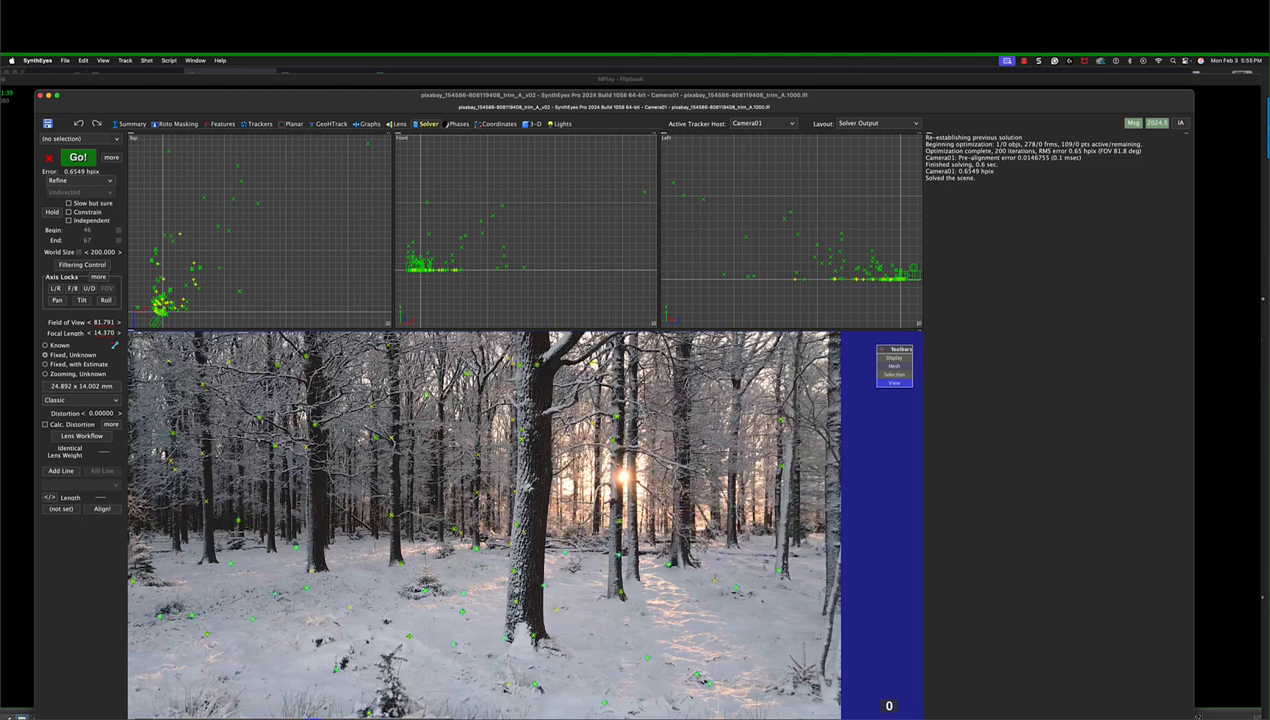
{"action": "left_click_drag", "start_coordinate": [348, 719], "coordinate": [617, 719]}
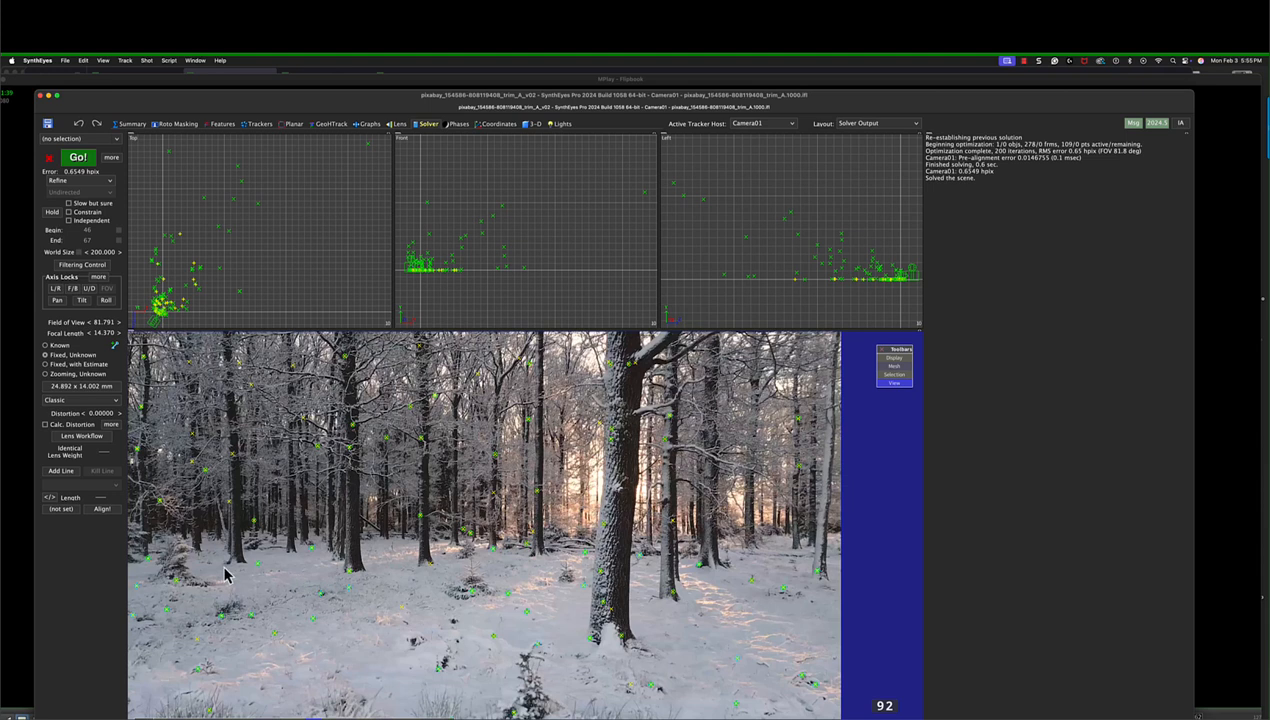
{"action": "left_click", "coordinate": [227, 719]}
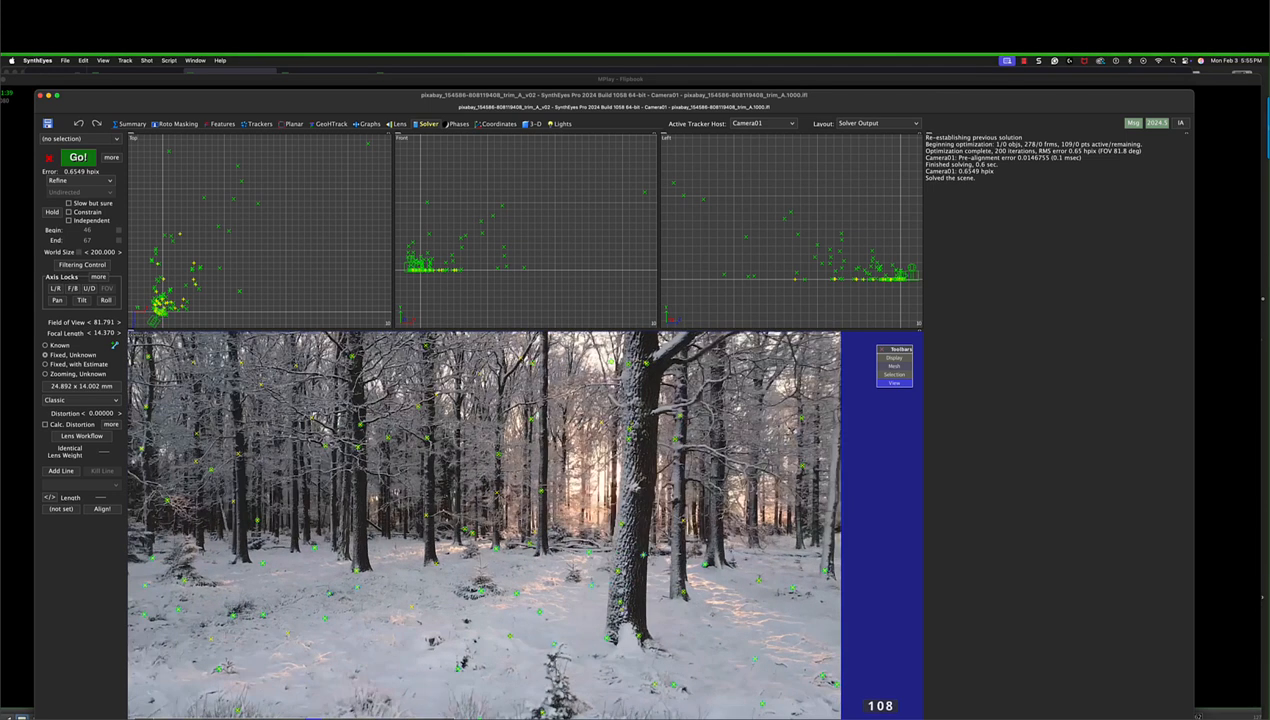
{"action": "left_click_drag", "start_coordinate": [542, 719], "coordinate": [905, 682]}
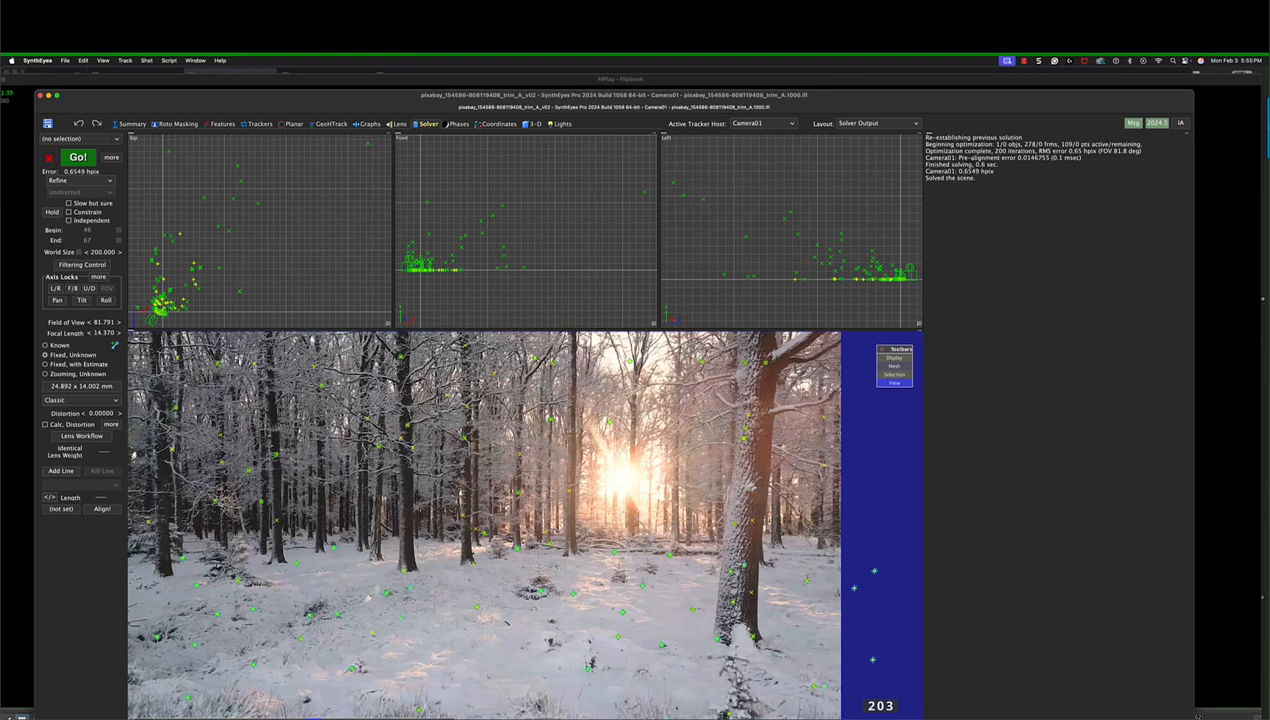
{"action": "left_click_drag", "start_coordinate": [905, 719], "coordinate": [1026, 719]}
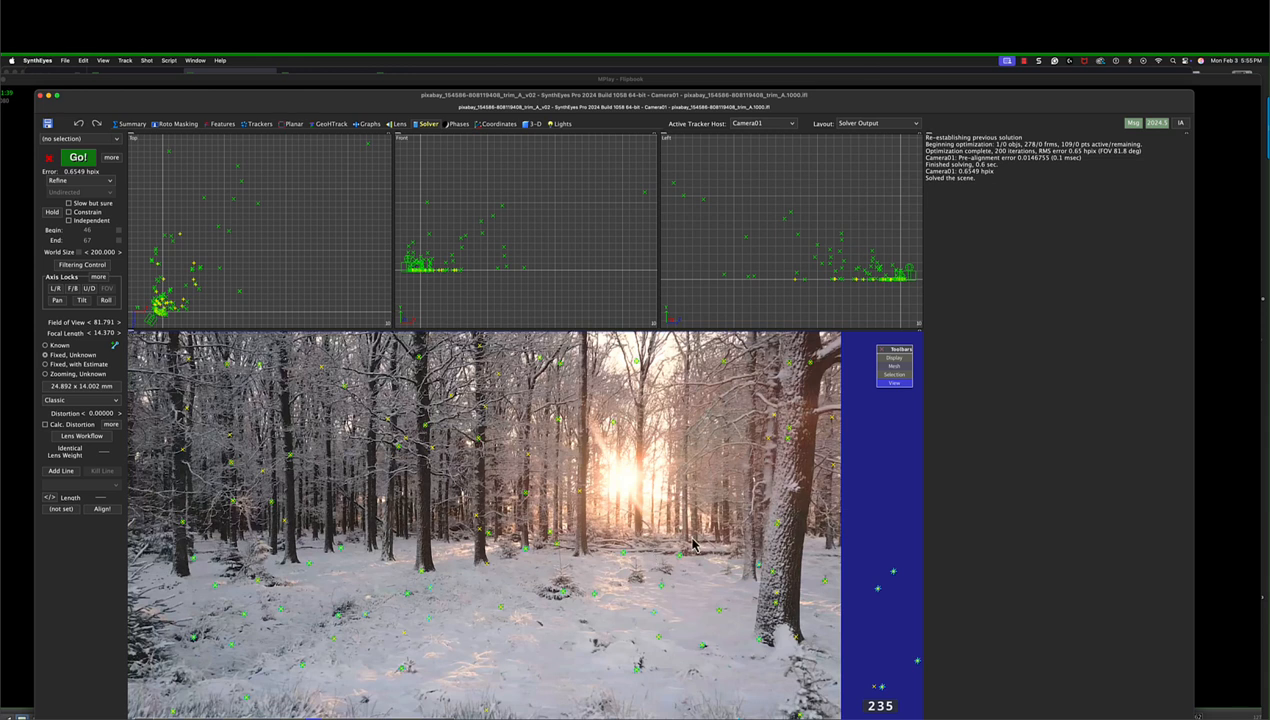
{"action": "left_click_drag", "start_coordinate": [1015, 719], "coordinate": [139, 719]}
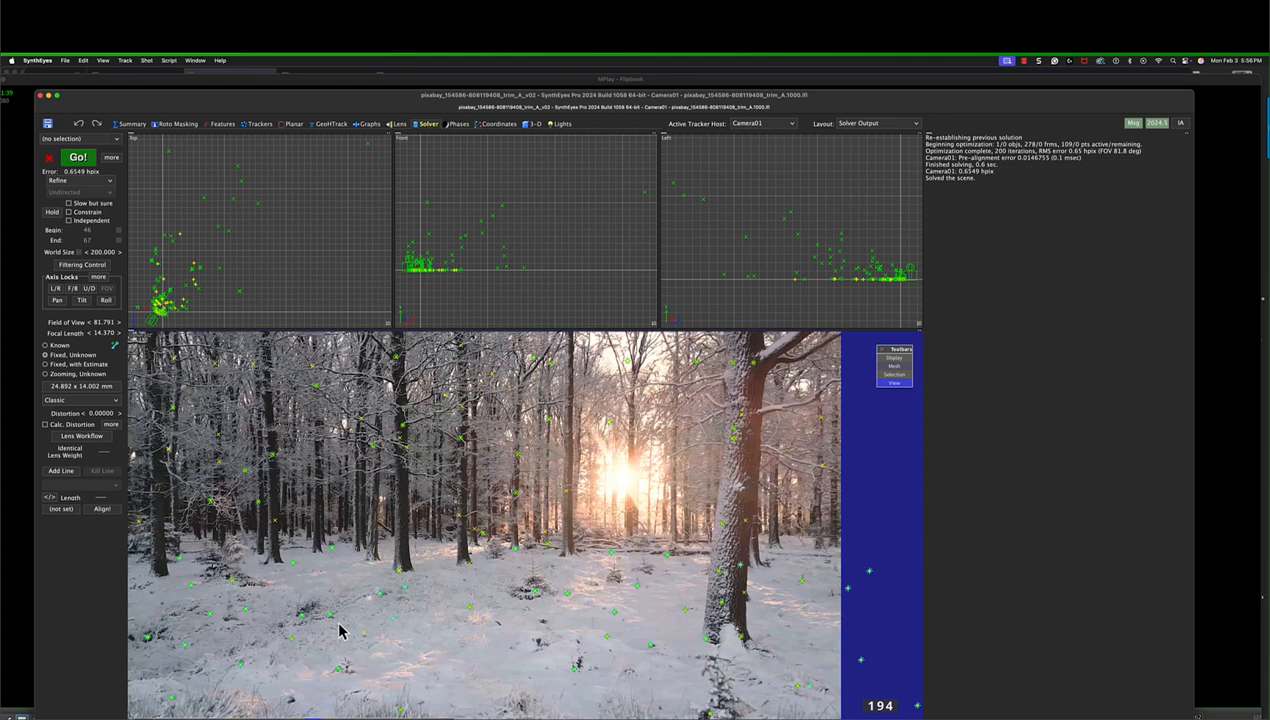
{"action": "left_click", "coordinate": [420, 718]}
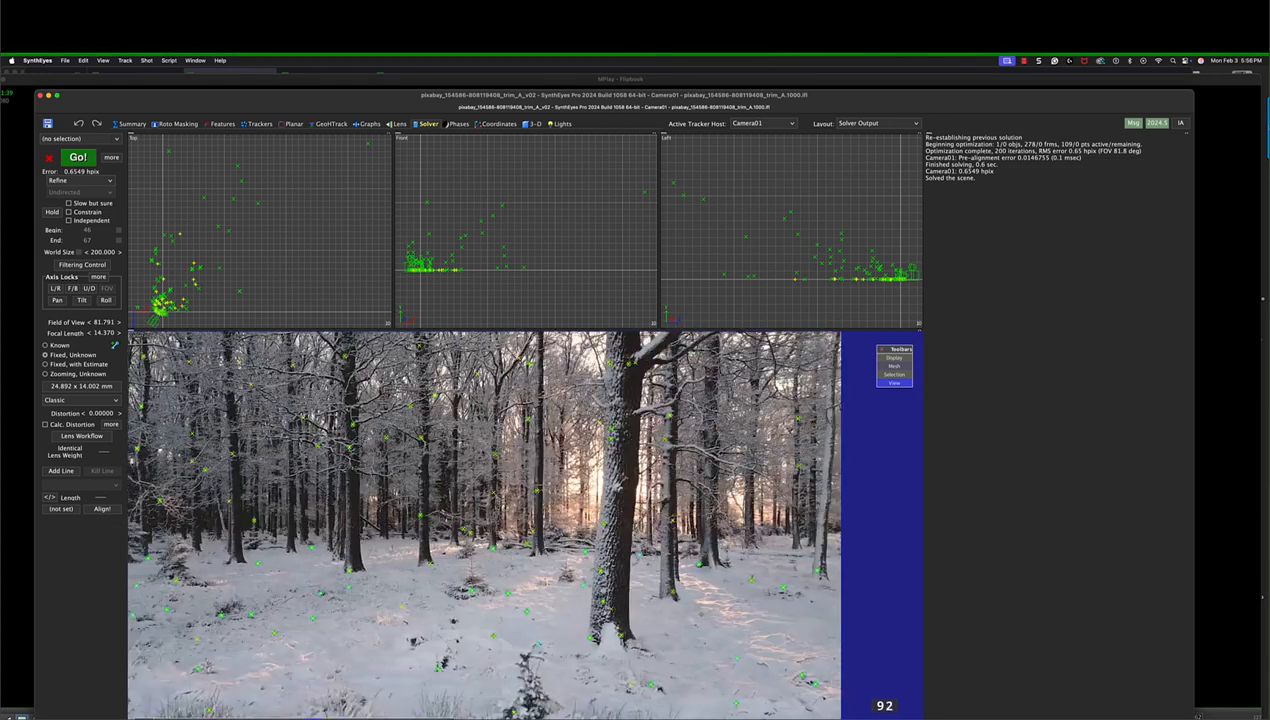
{"action": "left_click_drag", "start_coordinate": [420, 718], "coordinate": [959, 718]}
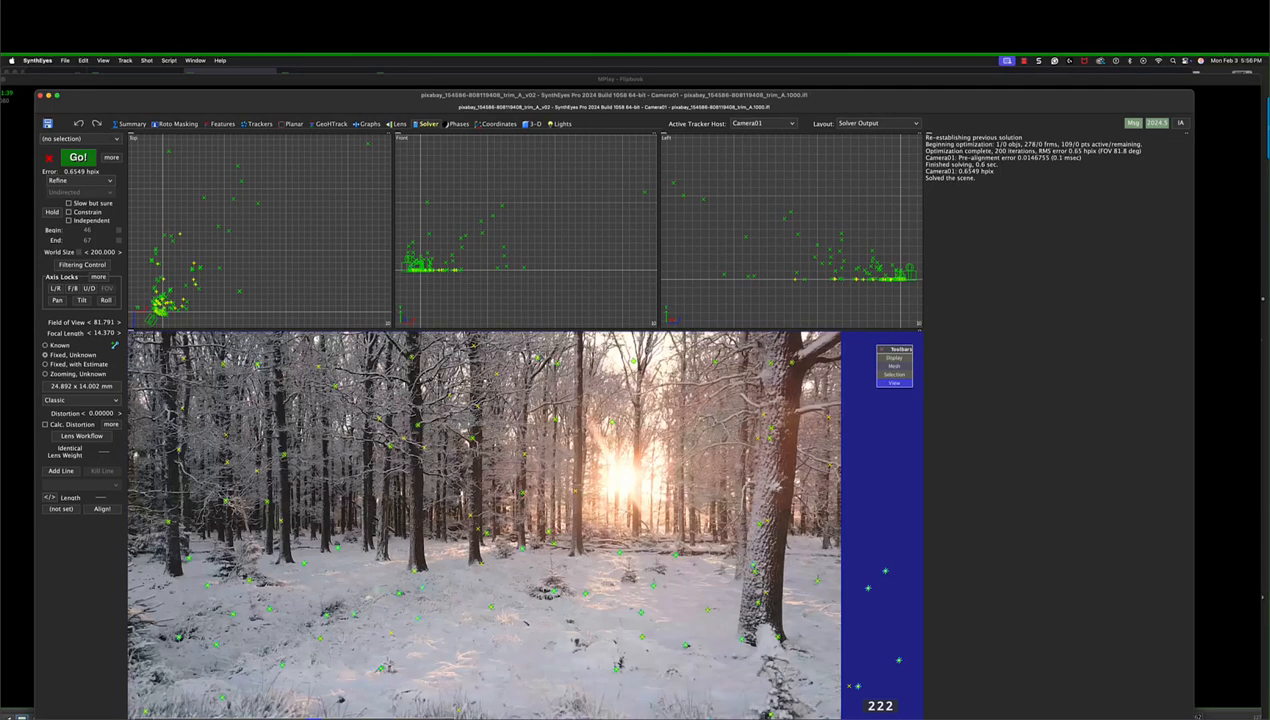
{"action": "left_click_drag", "start_coordinate": [959, 718], "coordinate": [867, 718]}
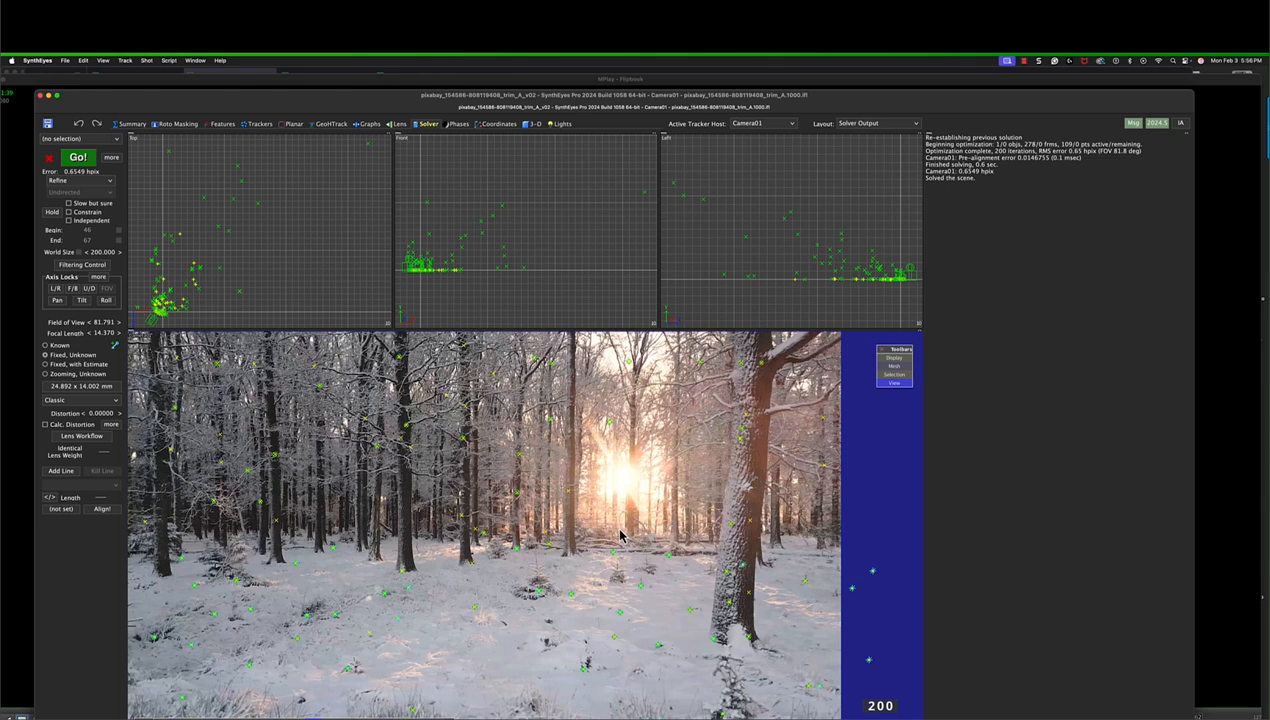
Switch to Houdini, go to frame 1171 and enlarge the scene viewport to show the full camera image.
{"action": "key", "text": "super+Tab"}
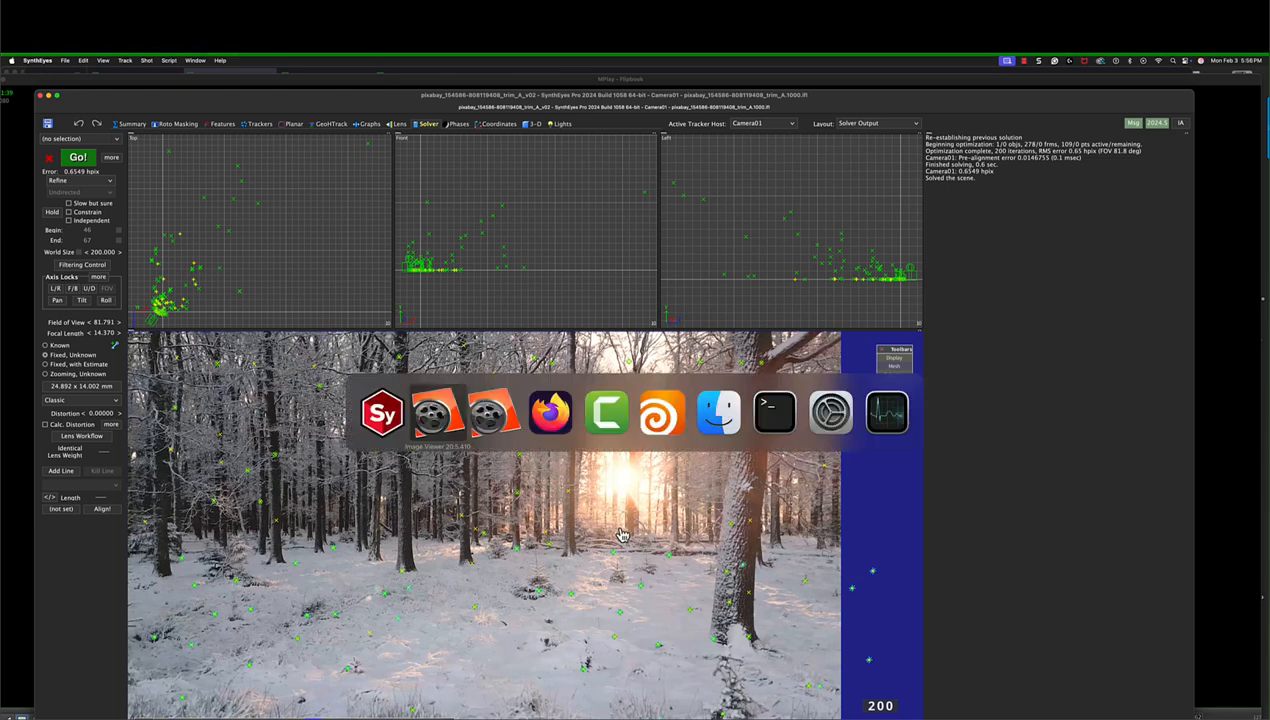
{"action": "key", "text": "super+Tab"}
{"action": "key", "text": "super+Tab"}
{"action": "key", "text": "super+Tab"}
{"action": "key", "text": "super+Tab"}
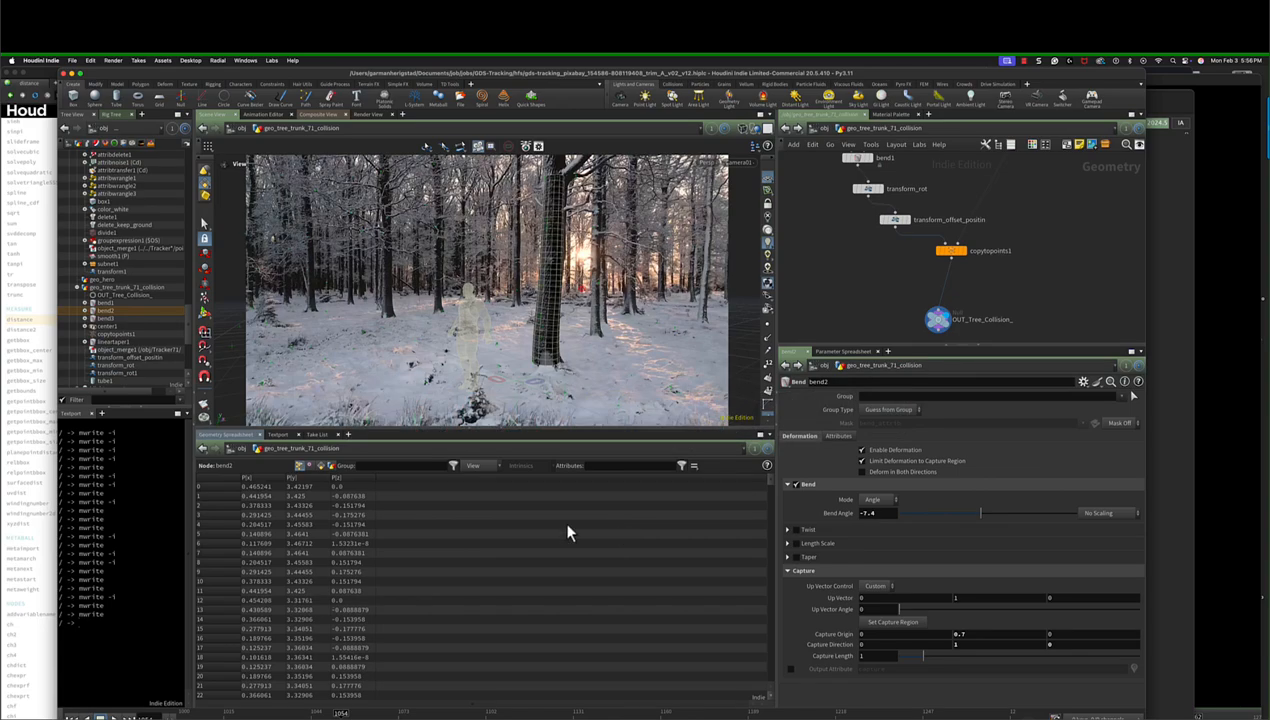
{"action": "left_click_drag", "start_coordinate": [343, 715], "coordinate": [693, 715]}
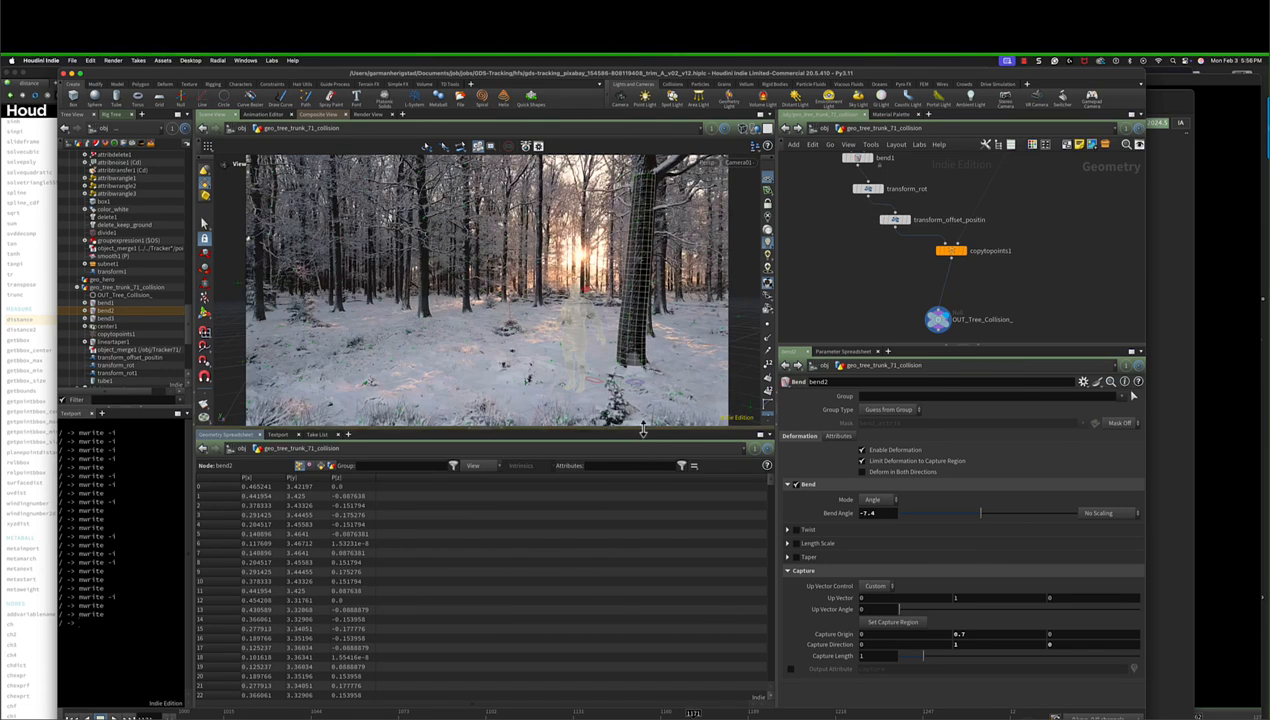
{"action": "left_click_drag", "start_coordinate": [638, 432], "coordinate": [657, 602]}
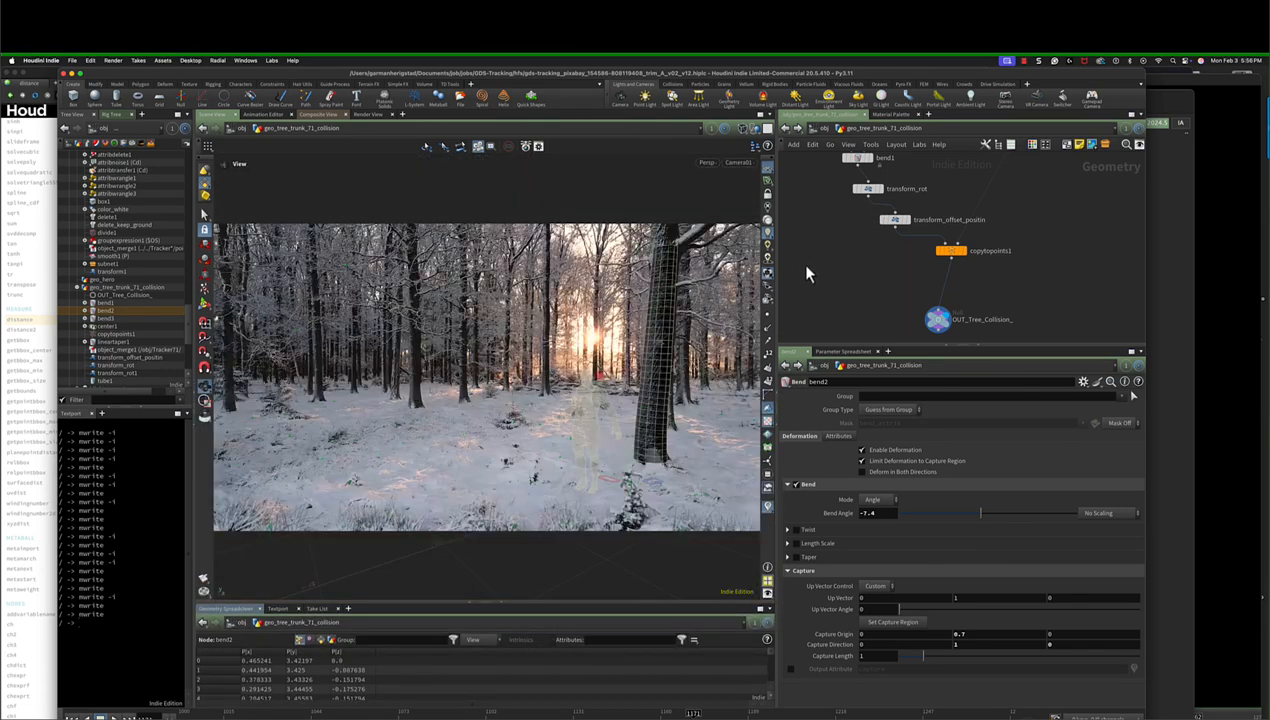
Open the testgeometry_tommy1 network from the object level and display the node information of OUT_Render_Me to check the figure's size.
{"action": "left_click", "coordinate": [825, 129]}
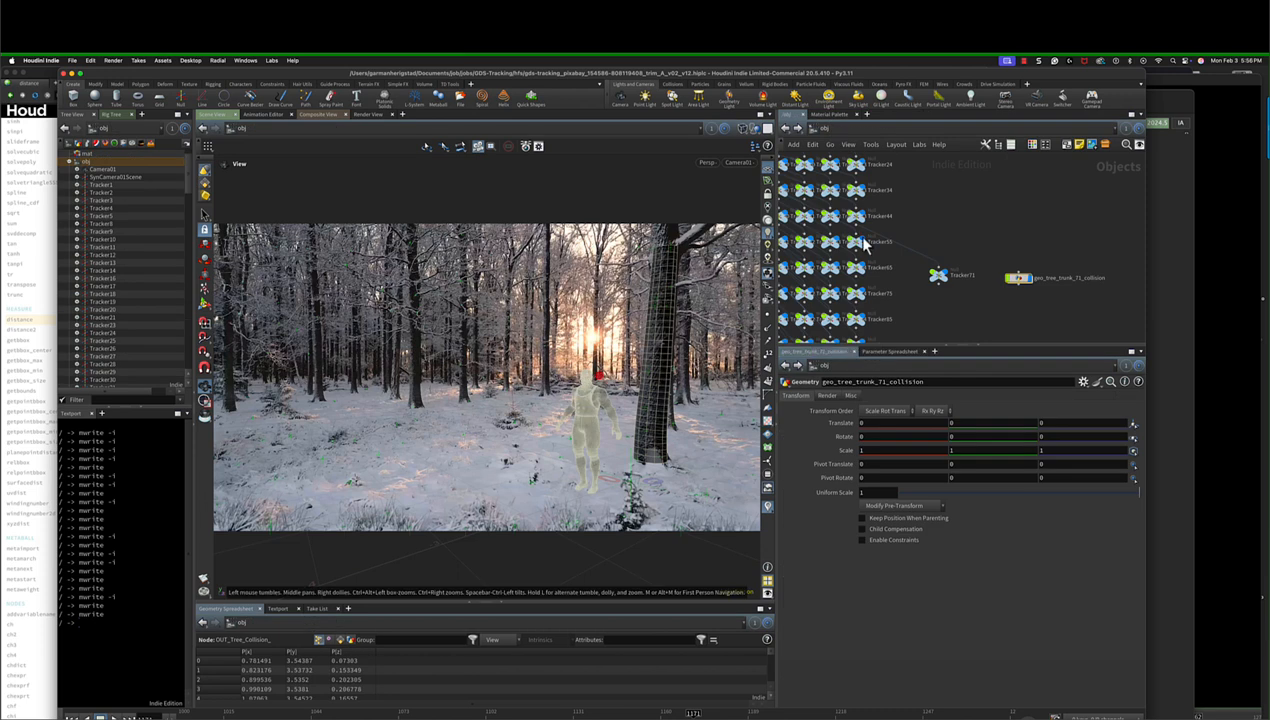
{"action": "scroll", "coordinate": [1057, 223], "scroll_direction": "down", "scroll_amount": 5}
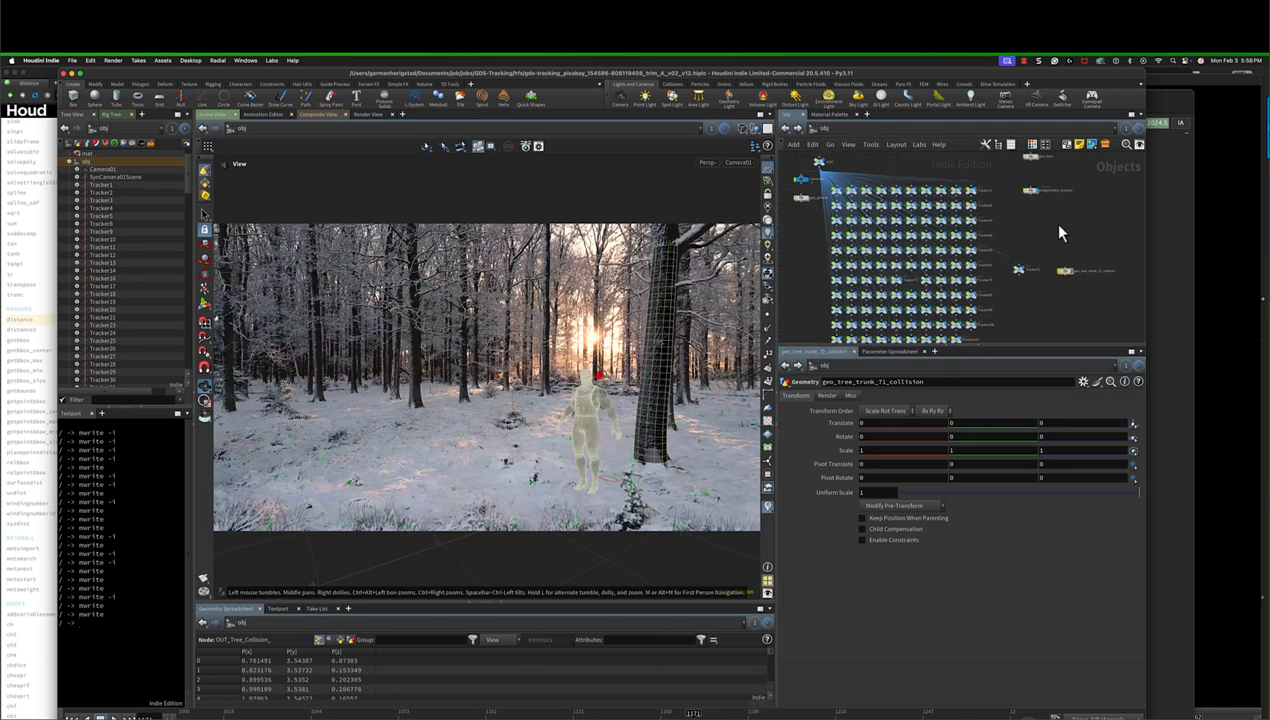
{"action": "middle_click_drag", "start_coordinate": [1059, 225], "coordinate": [1016, 279]}
{"action": "scroll", "coordinate": [1015, 275], "scroll_direction": "up", "scroll_amount": 4}
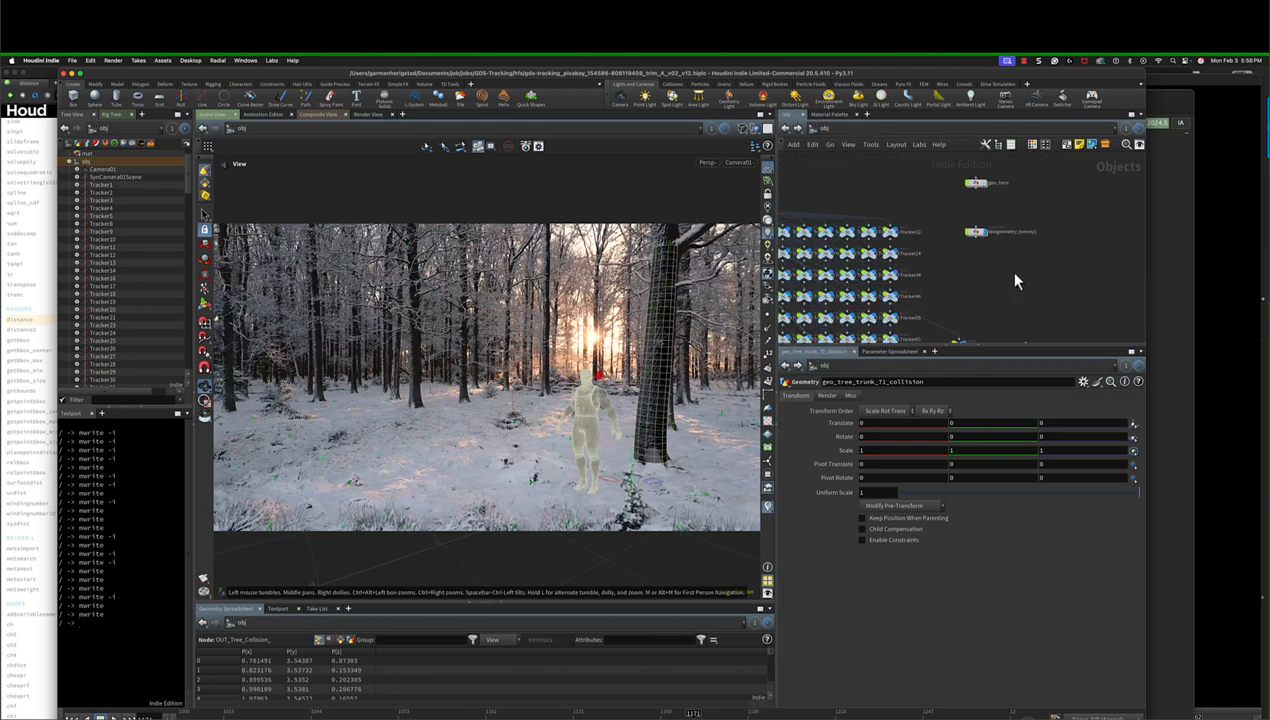
{"action": "left_click", "coordinate": [960, 236]}
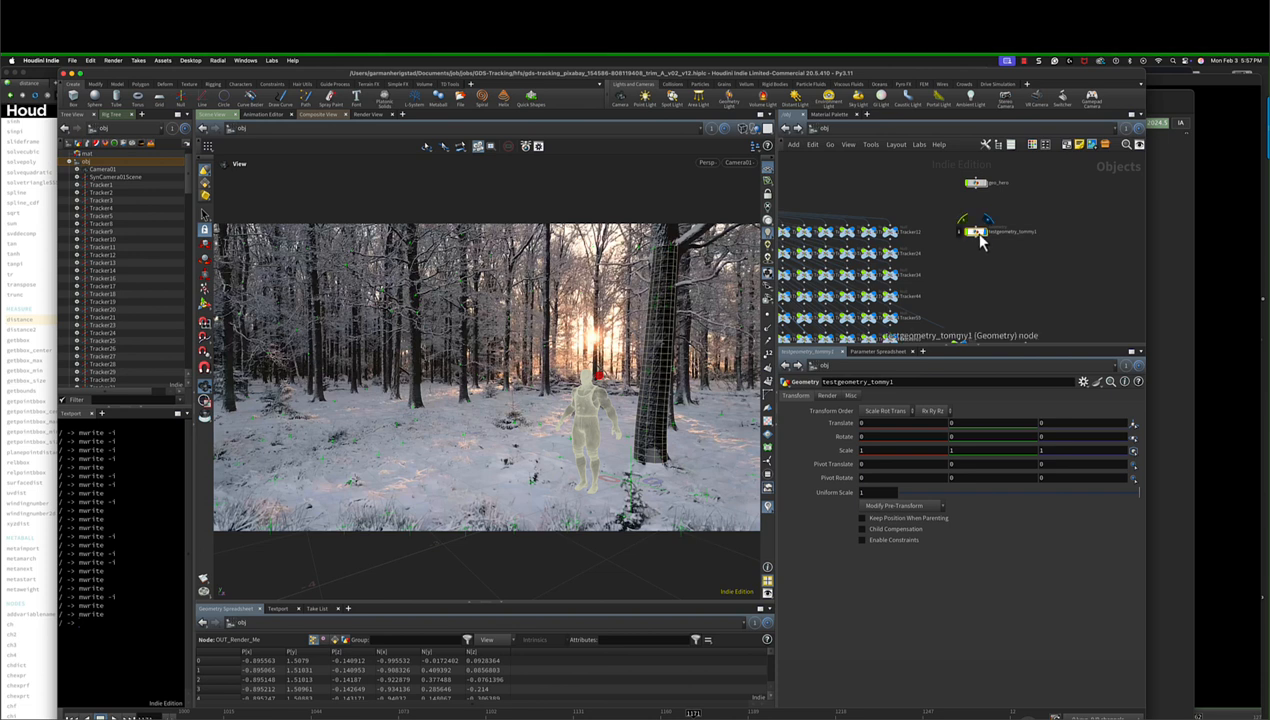
{"action": "double_click", "coordinate": [976, 233]}
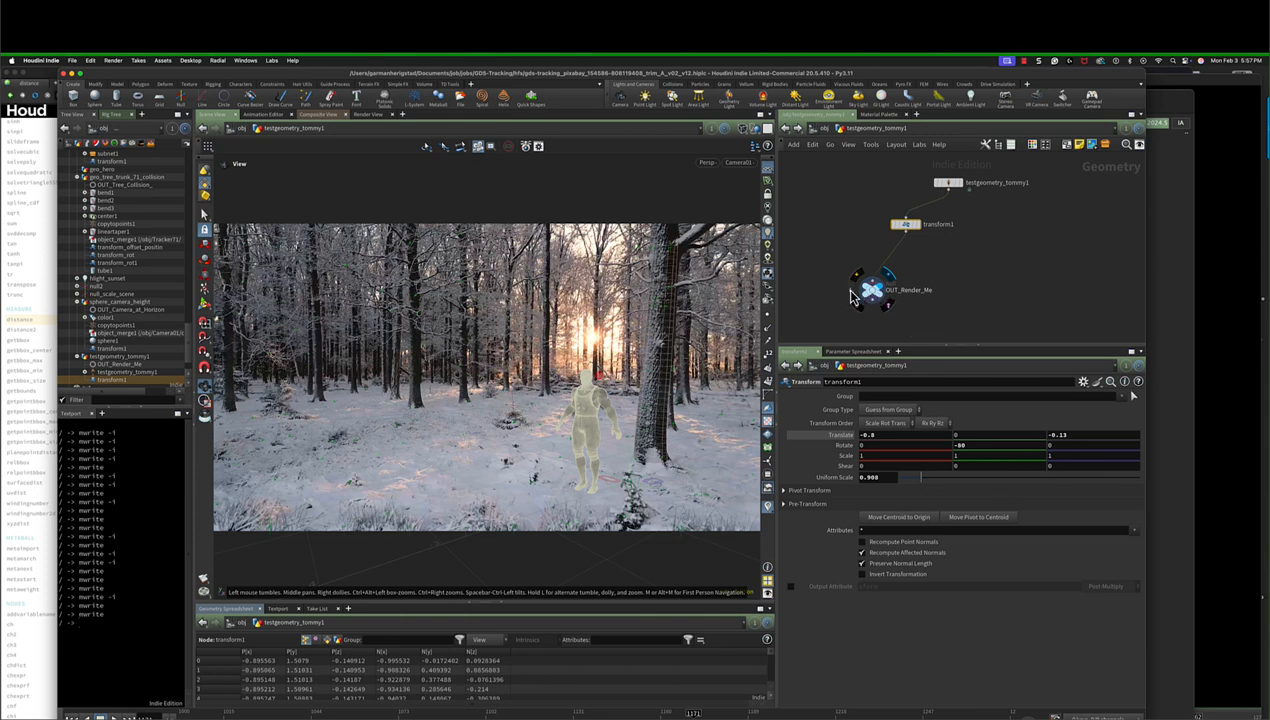
{"action": "left_click", "coordinate": [852, 295]}
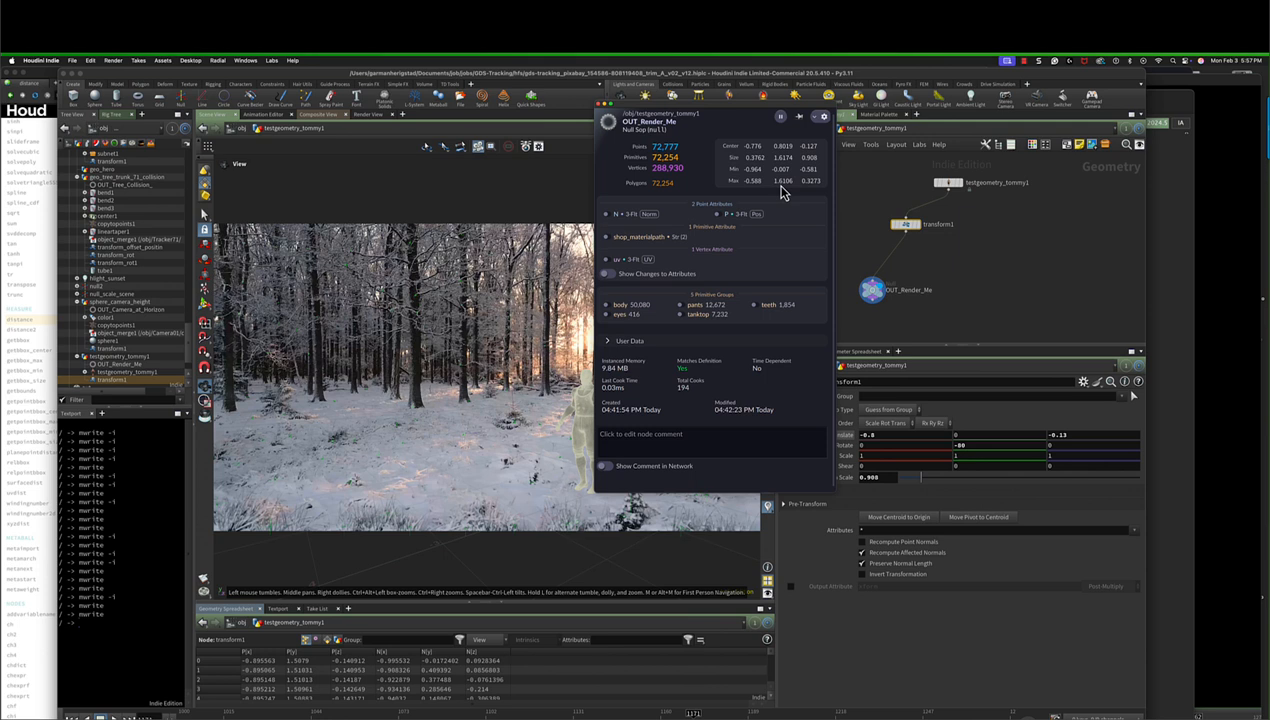
Duplicate transform1 and place the copy beside it as a second branch fed by testgeometry_tommy1.
{"action": "left_click", "coordinate": [852, 199]}
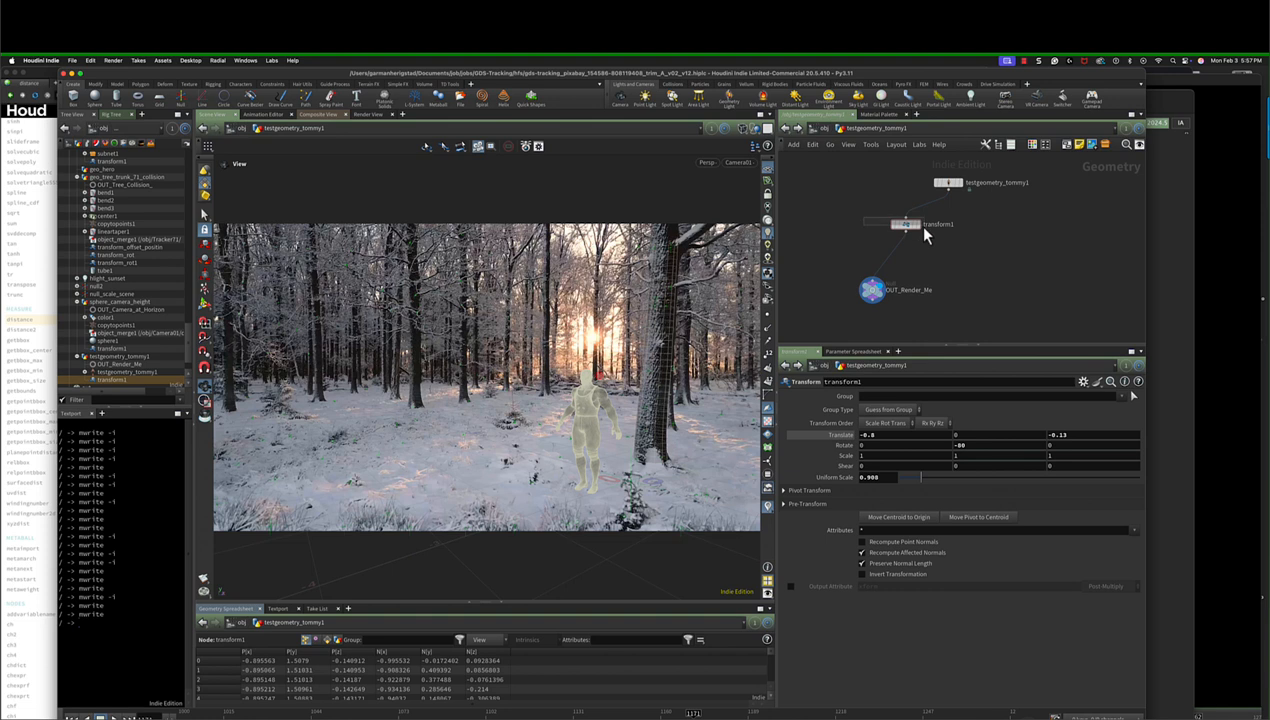
{"action": "left_click_drag", "start_coordinate": [924, 232], "coordinate": [924, 232]}
{"action": "left_click", "coordinate": [871, 292]}
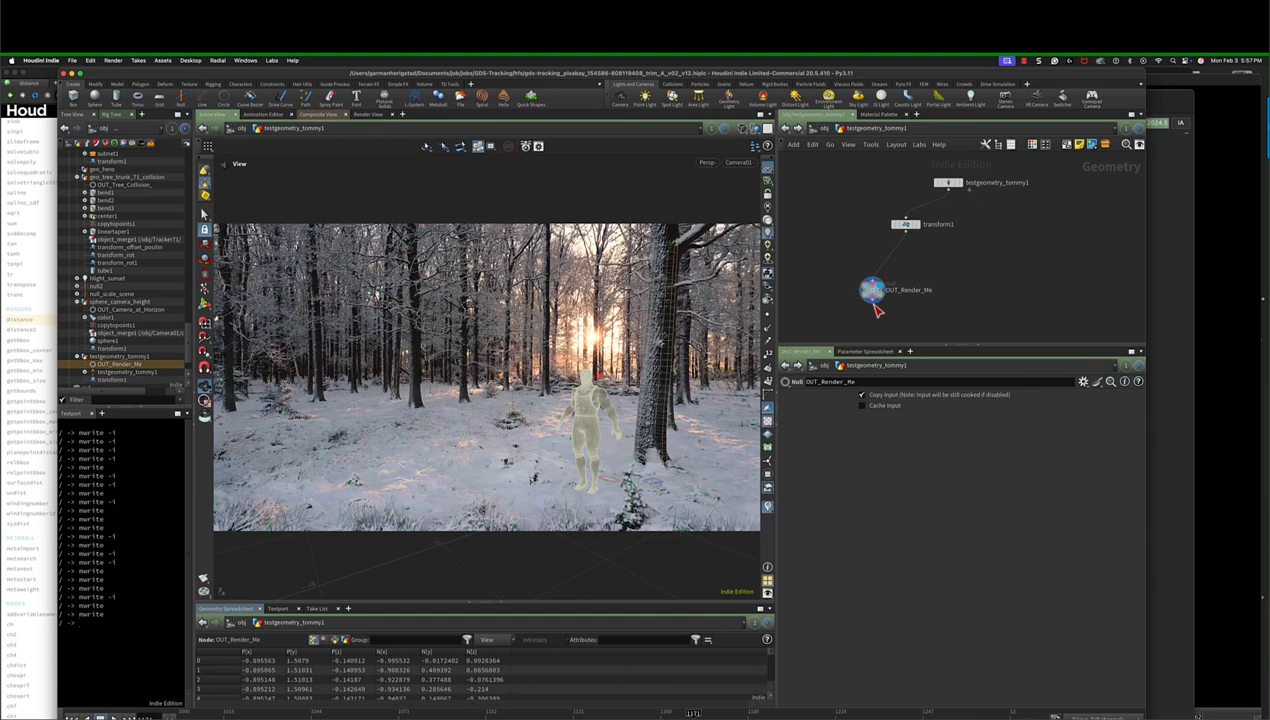
{"action": "left_click_drag", "start_coordinate": [961, 250], "coordinate": [963, 253]}
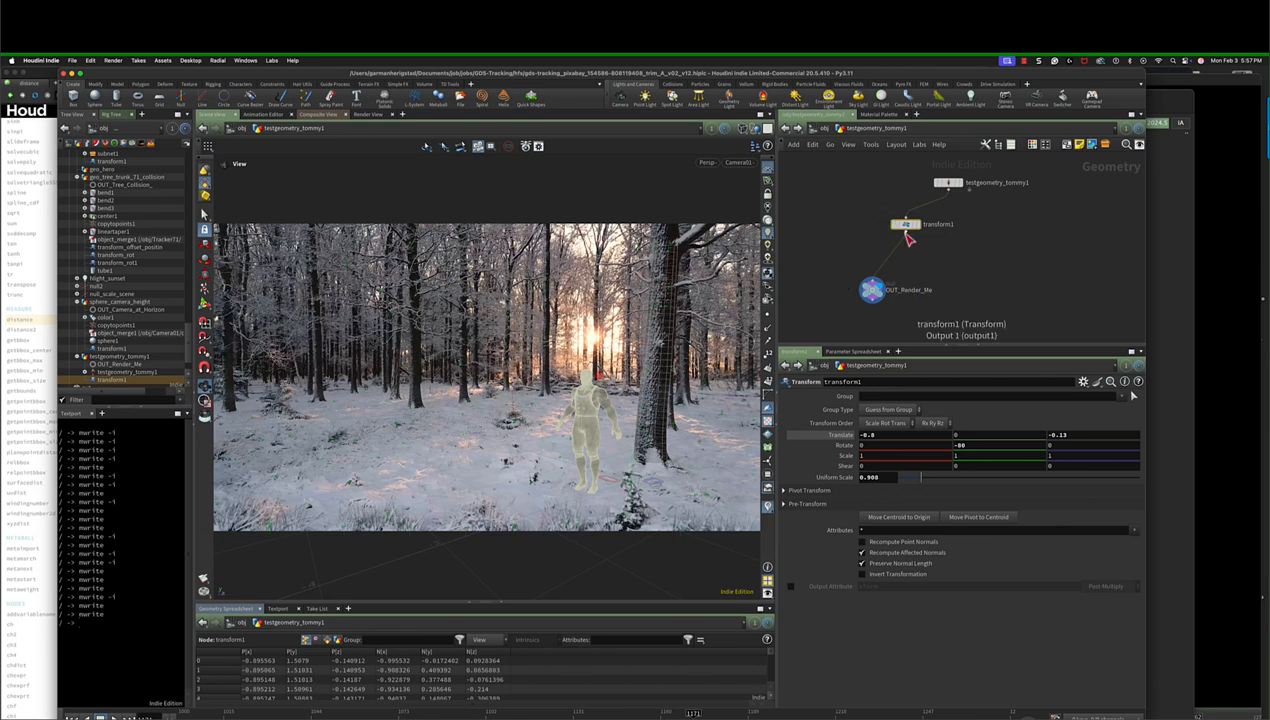
{"action": "key", "text": "super+v"}
{"action": "left_click_drag", "start_coordinate": [916, 238], "coordinate": [1024, 246]}
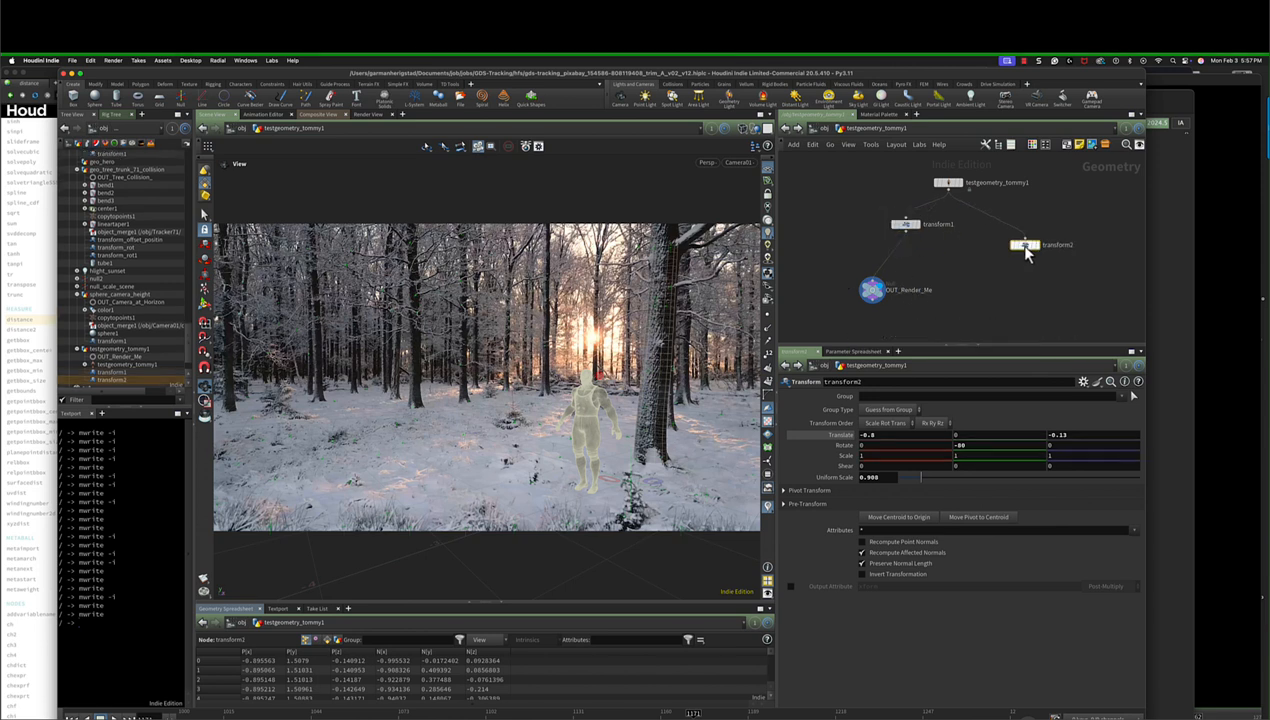
{"action": "left_click", "coordinate": [864, 296]}
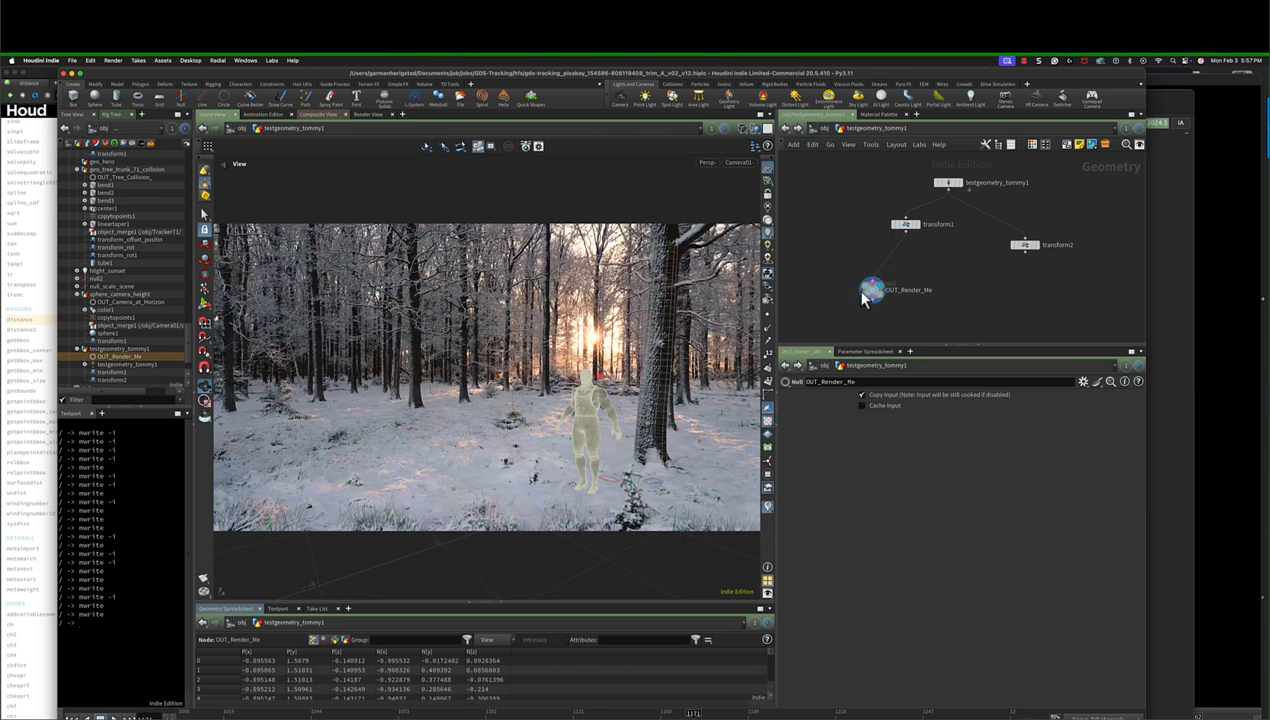
{"action": "left_click", "coordinate": [852, 293]}
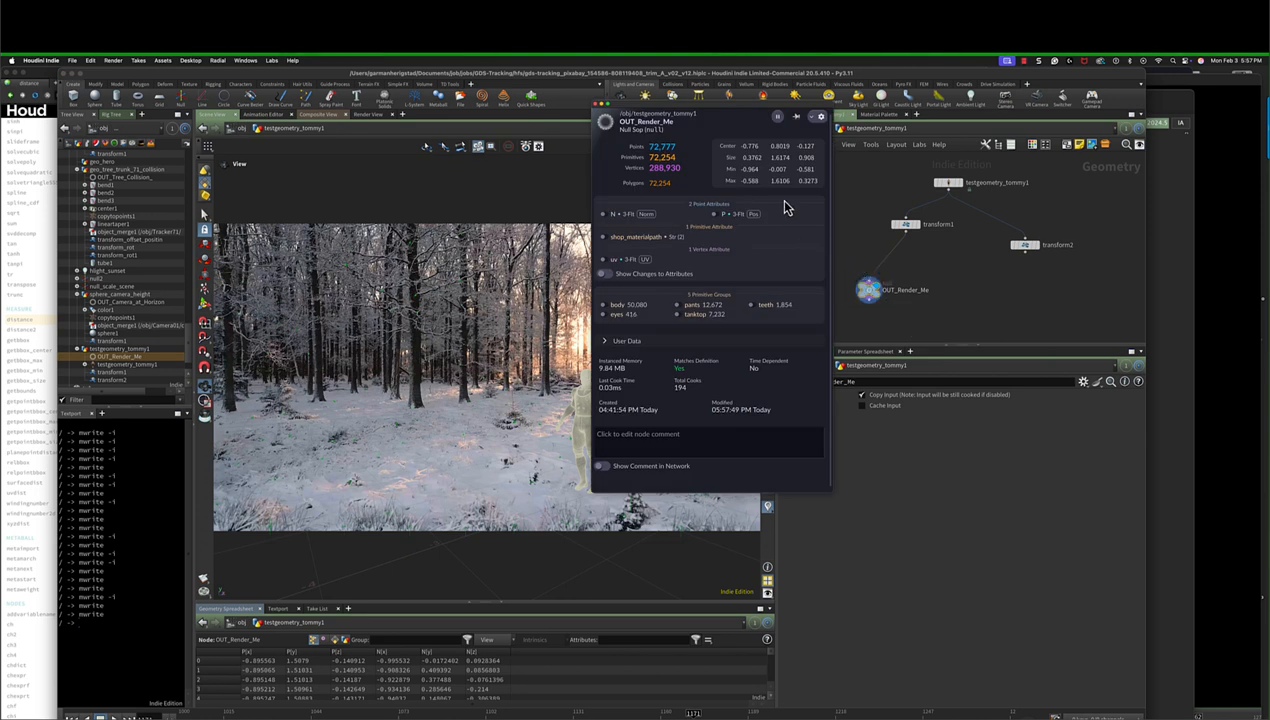
{"action": "left_click", "coordinate": [905, 224]}
{"action": "left_click_drag", "start_coordinate": [880, 481], "coordinate": [851, 485]}
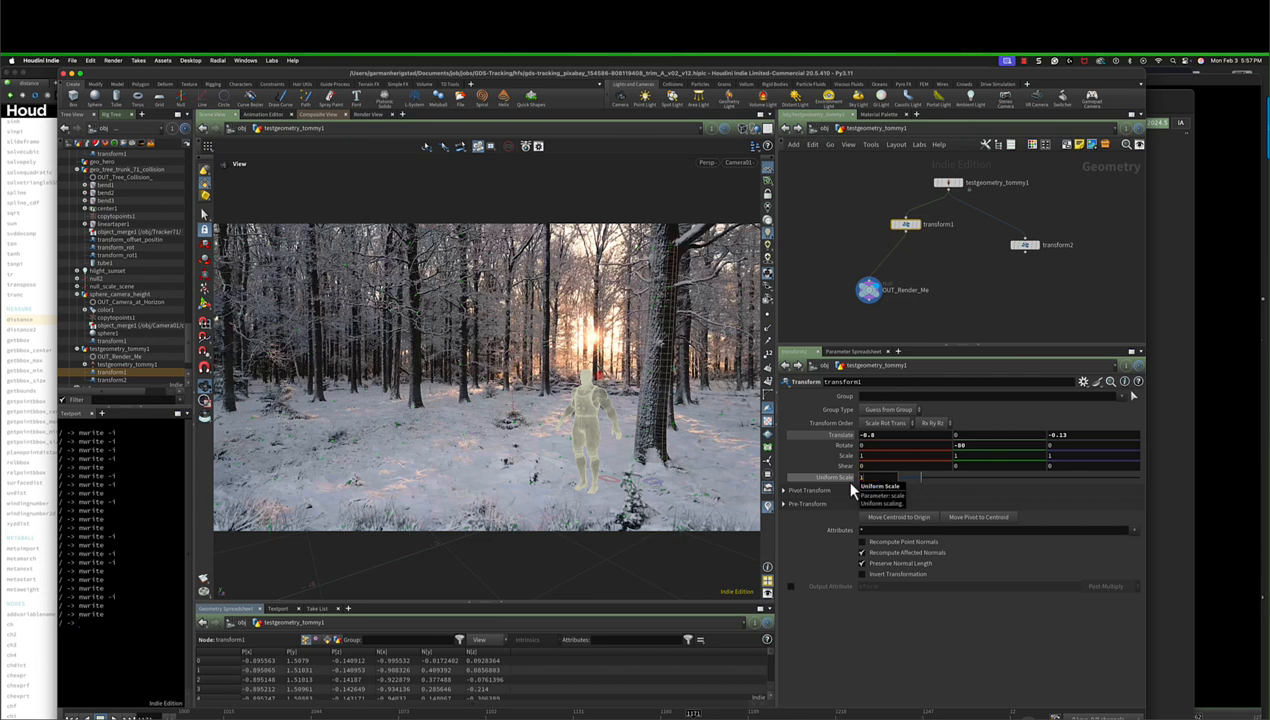
{"action": "type", "text": "1/25"}
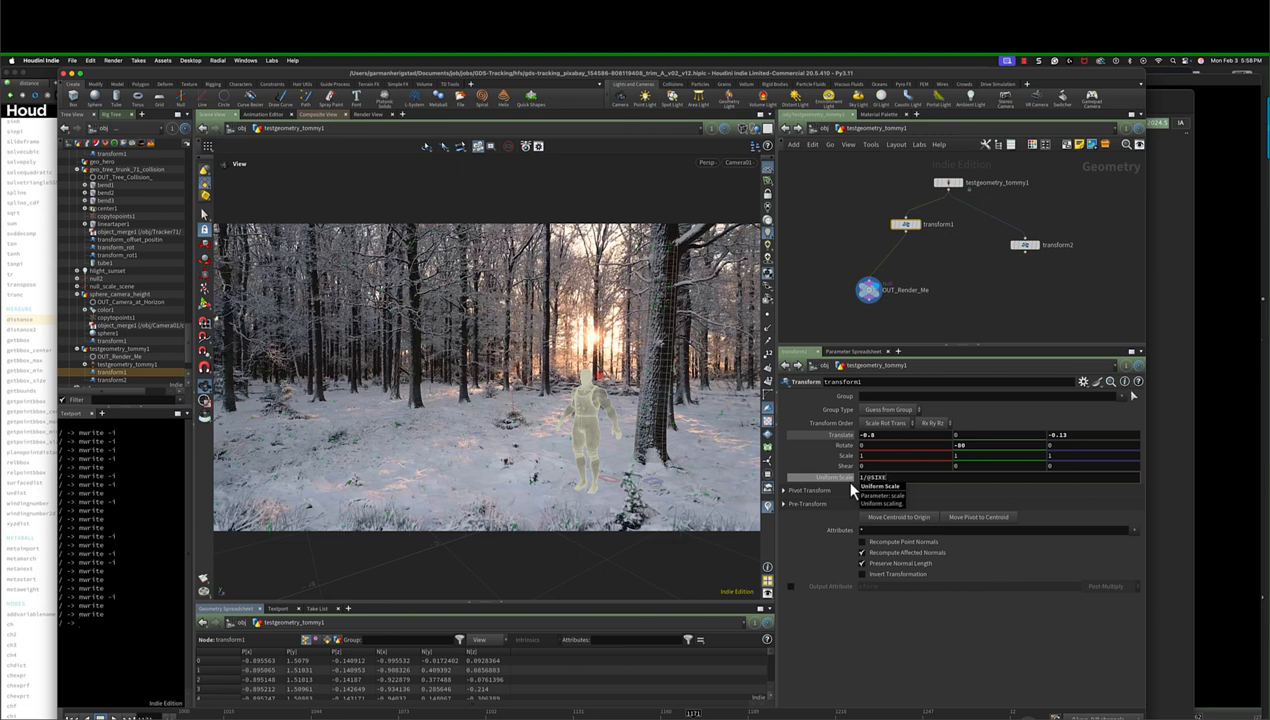
{"action": "type", "text": "@SIZEY"}
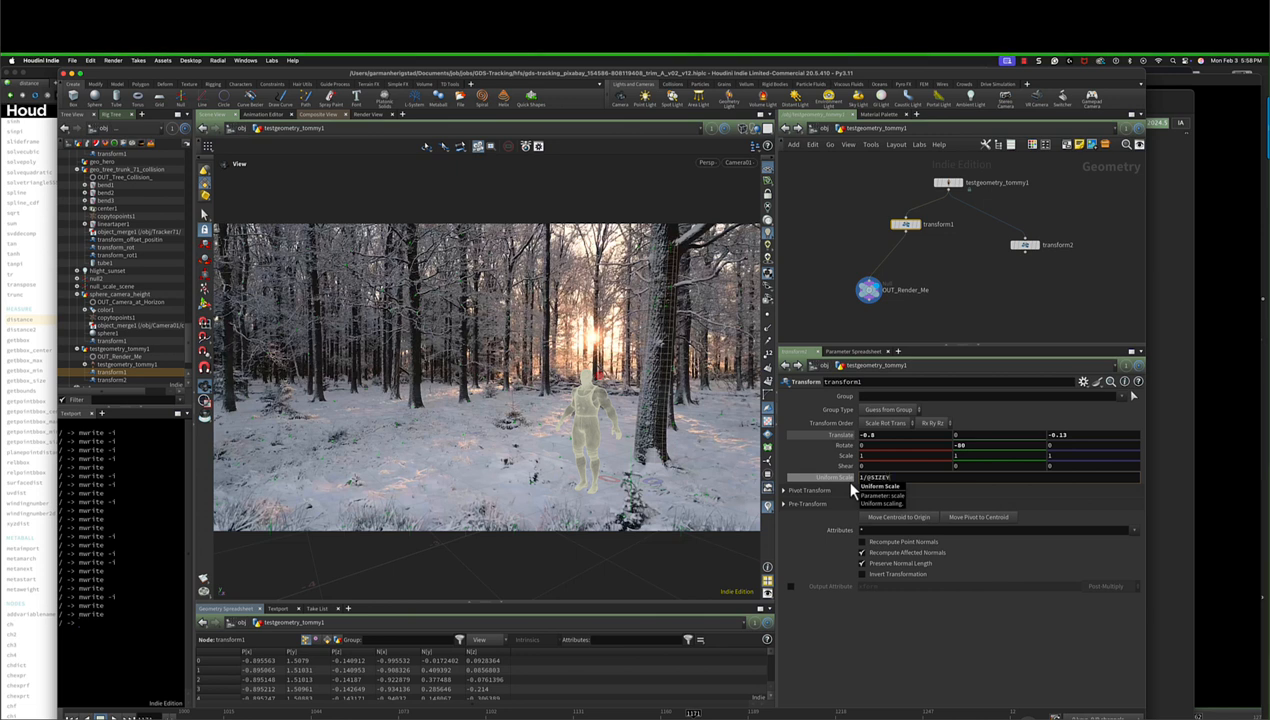
{"action": "type", "text": " *"}
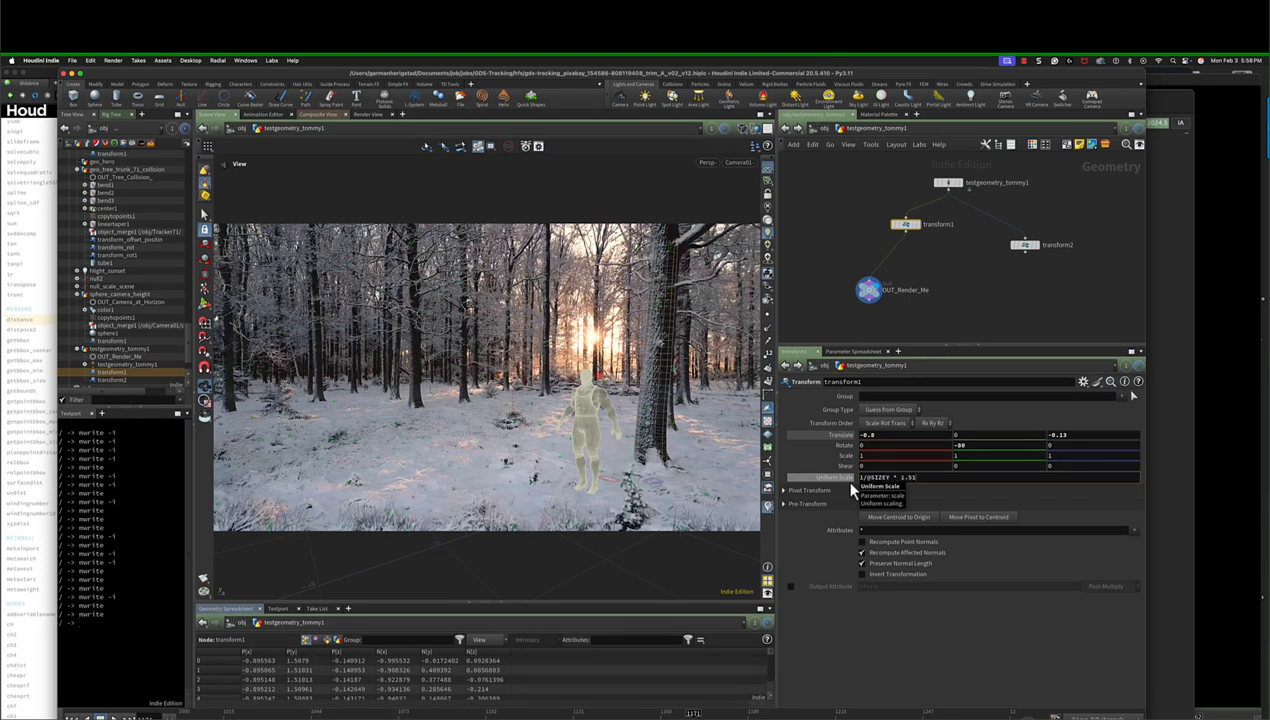
{"action": "type", "text": " 1.61"}
{"action": "key", "text": "Return"}
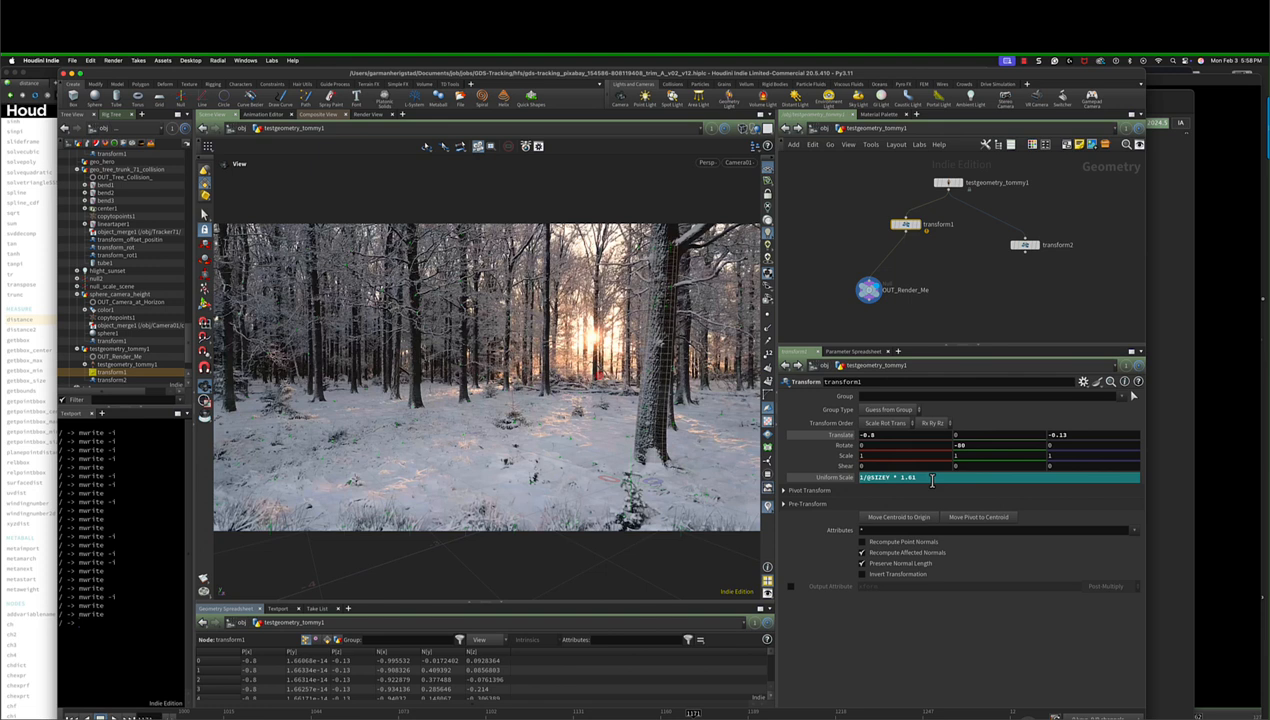
Correct transform1's uniform scale expression to use $SIZEY and set its height multiplier to 1.75.
{"action": "left_click", "coordinate": [865, 478]}
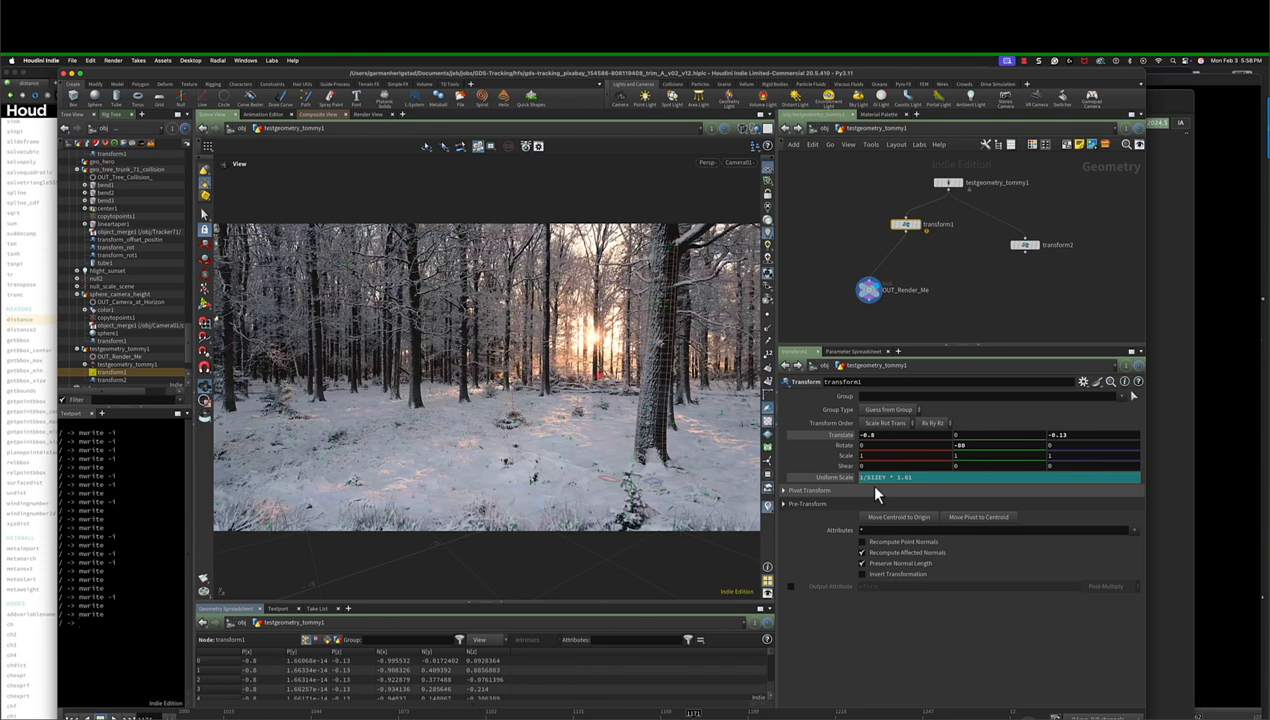
{"action": "type", "text": "$"}
{"action": "key", "text": "Return"}
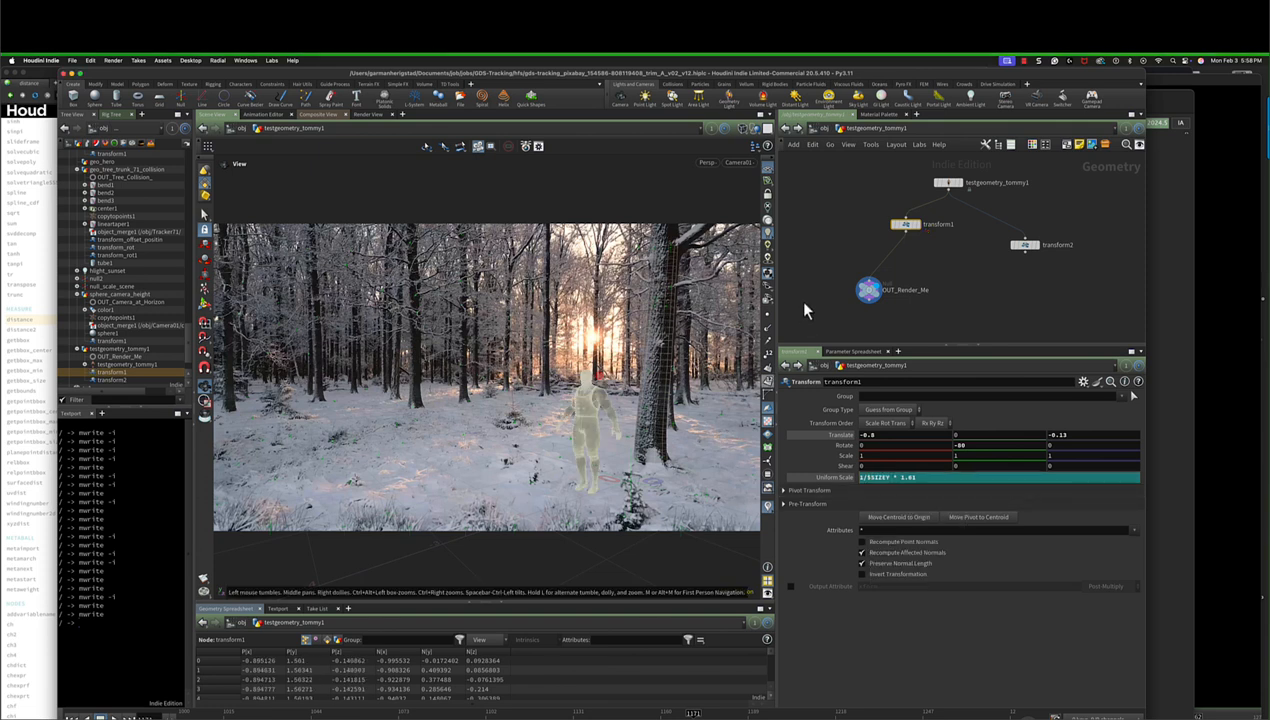
{"action": "middle_click", "coordinate": [883, 228]}
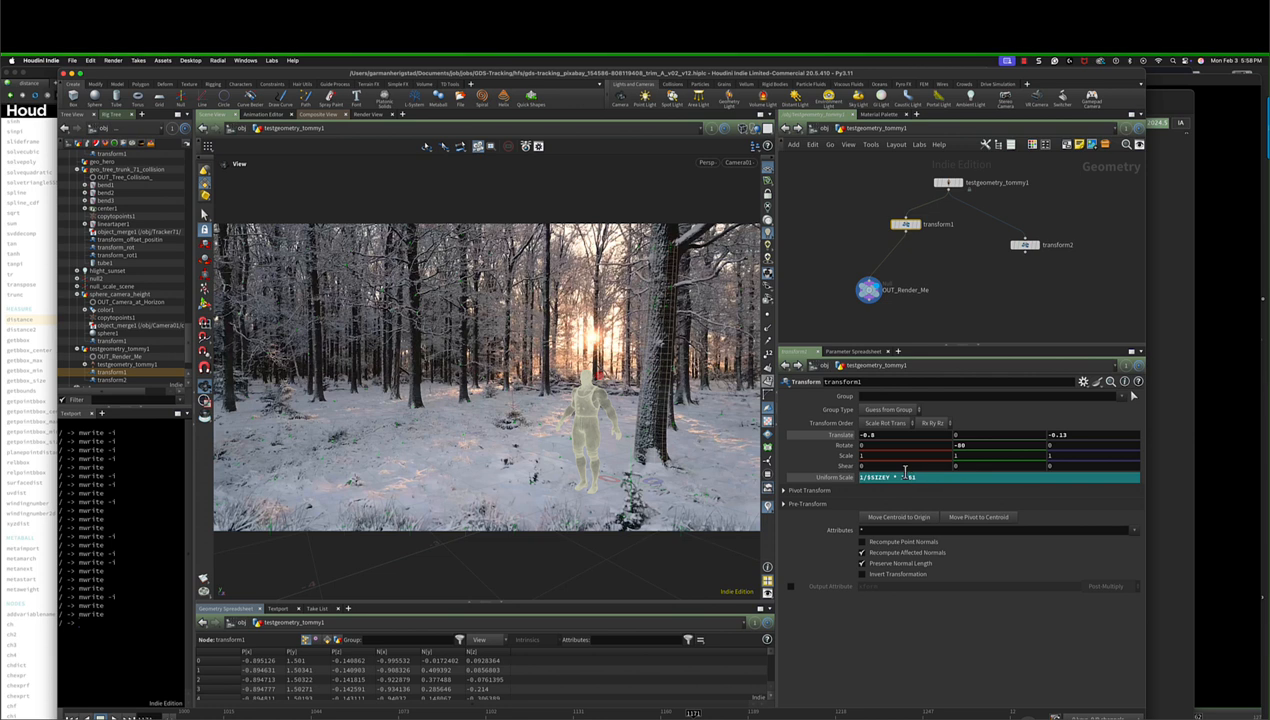
{"action": "double_click", "coordinate": [911, 478]}
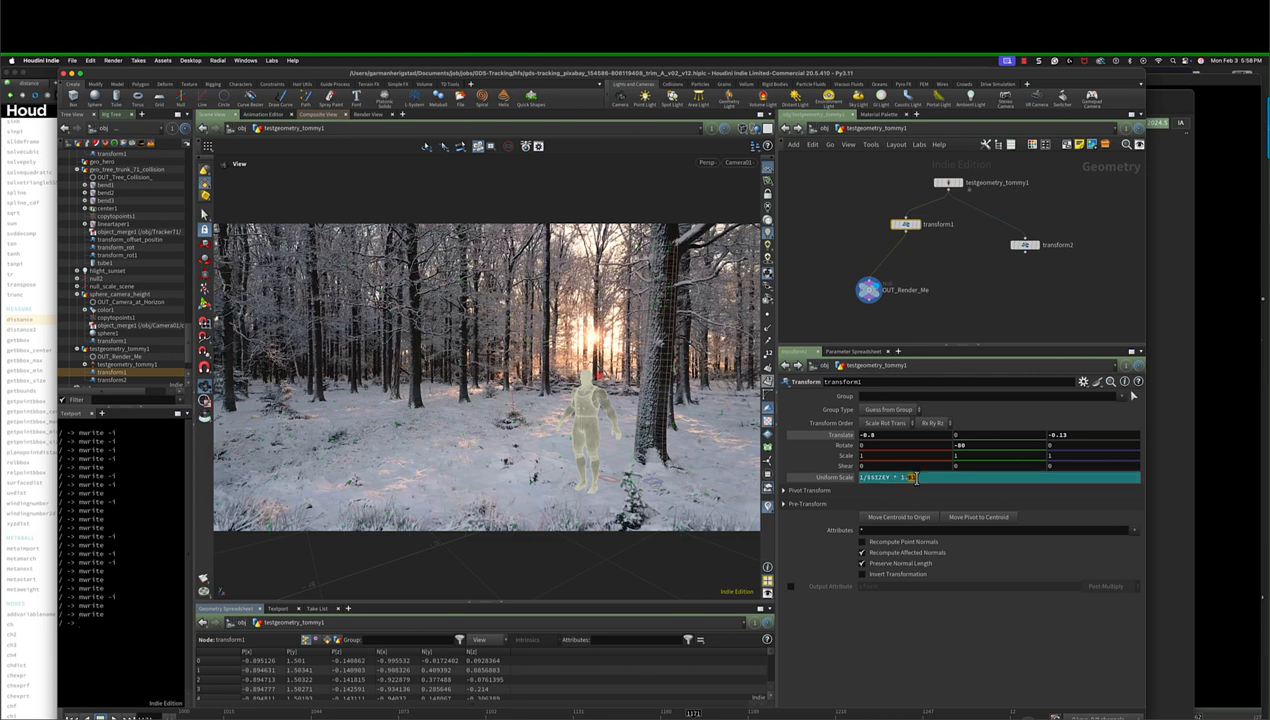
{"action": "key", "text": "Return"}
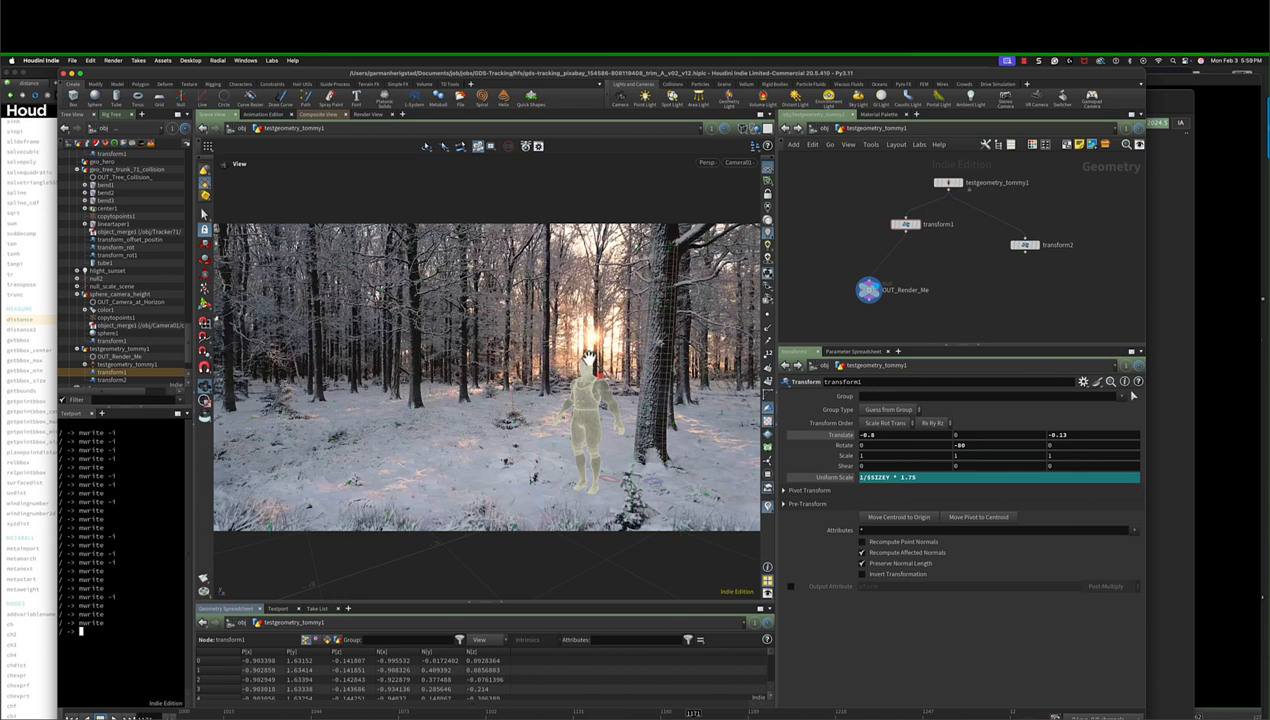
Return to the object level and detach null_scale_scene from the camera hierarchy to compare the scene without it.
{"action": "left_click", "coordinate": [822, 130]}
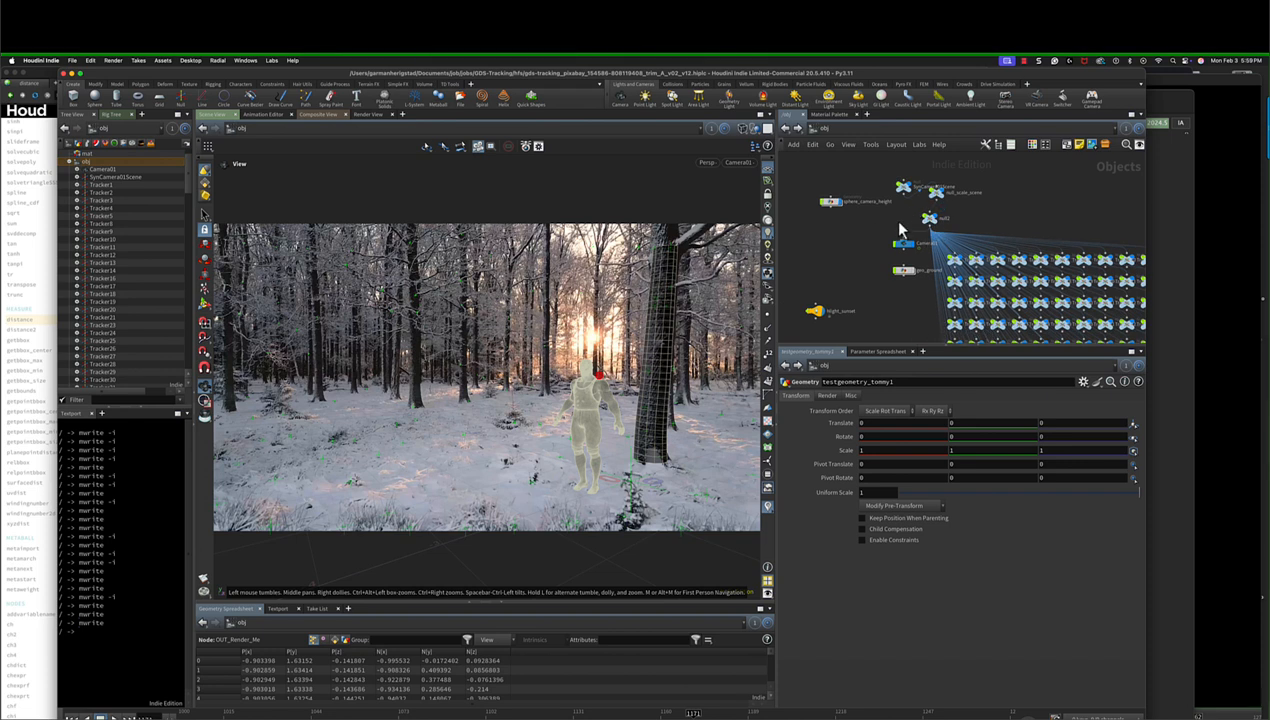
{"action": "left_click", "coordinate": [901, 243]}
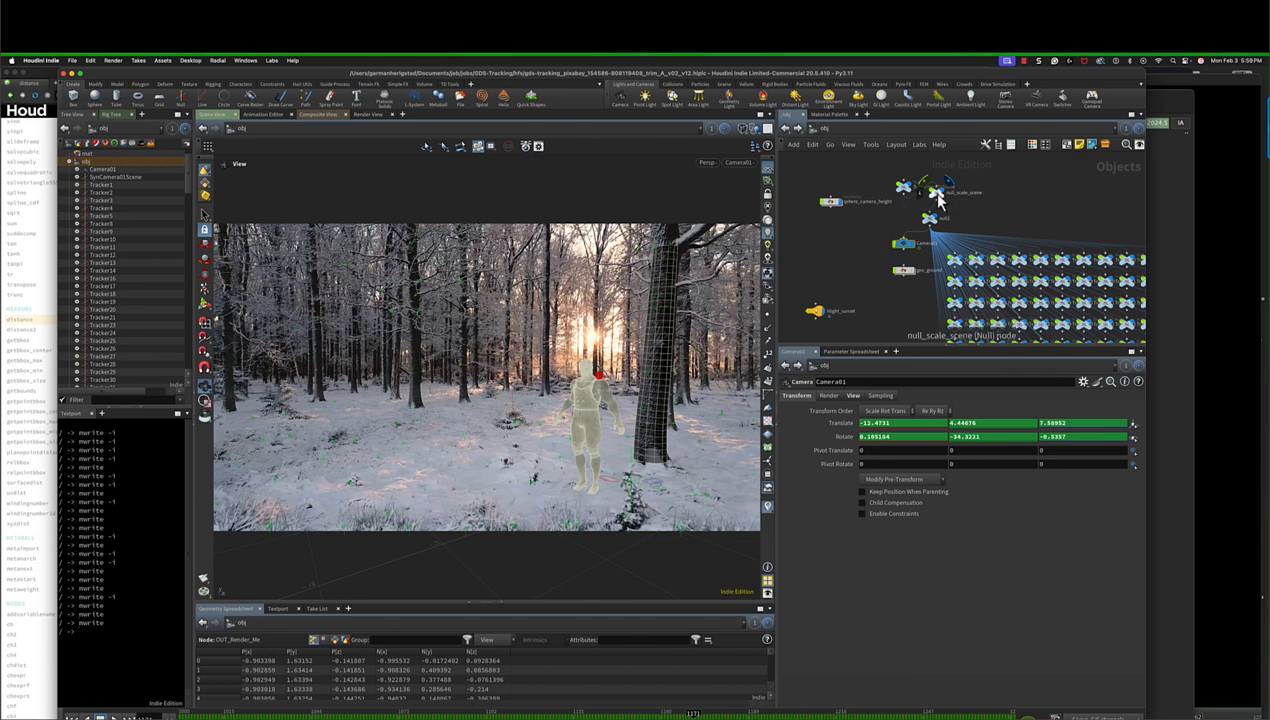
{"action": "left_click_drag", "start_coordinate": [936, 193], "coordinate": [1083, 156]}
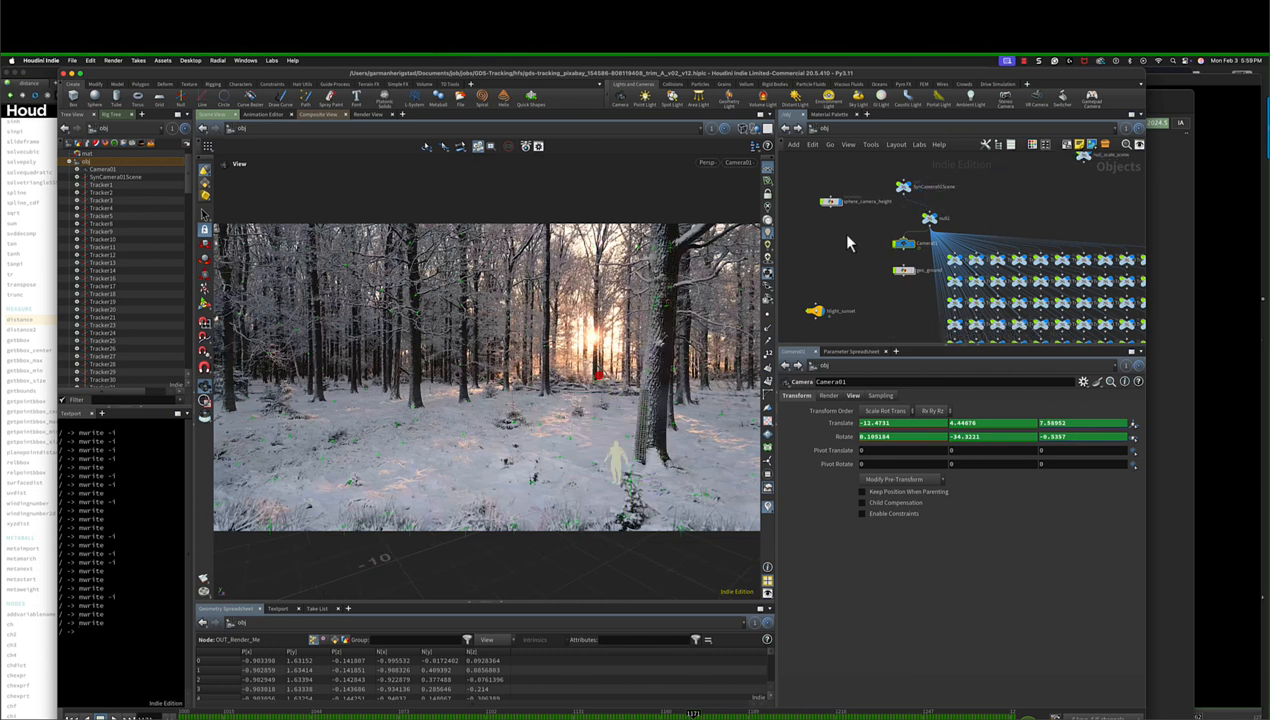
Reinsert null_scale_scene into the hierarchy between SynCamera01Scene and null2.
{"action": "left_click_drag", "start_coordinate": [884, 258], "coordinate": [899, 262]}
{"action": "middle_click_drag", "start_coordinate": [1066, 184], "coordinate": [1044, 216]}
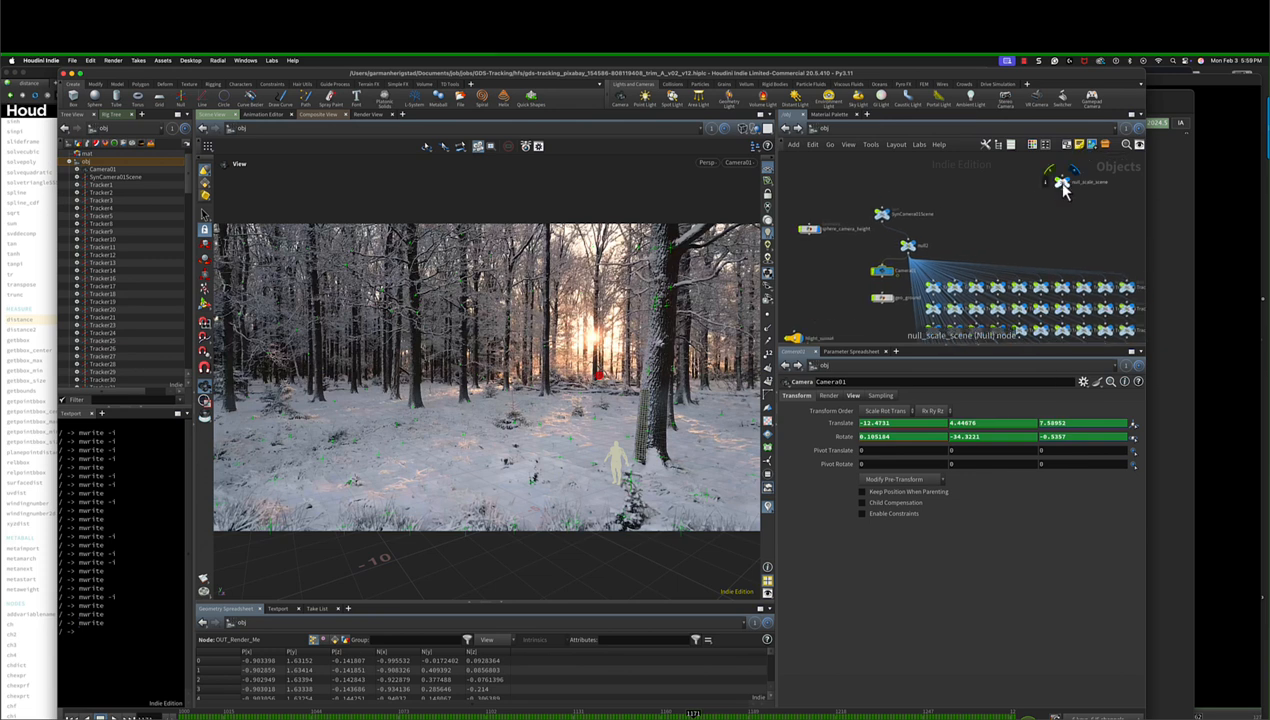
{"action": "left_click_drag", "start_coordinate": [1063, 188], "coordinate": [896, 241]}
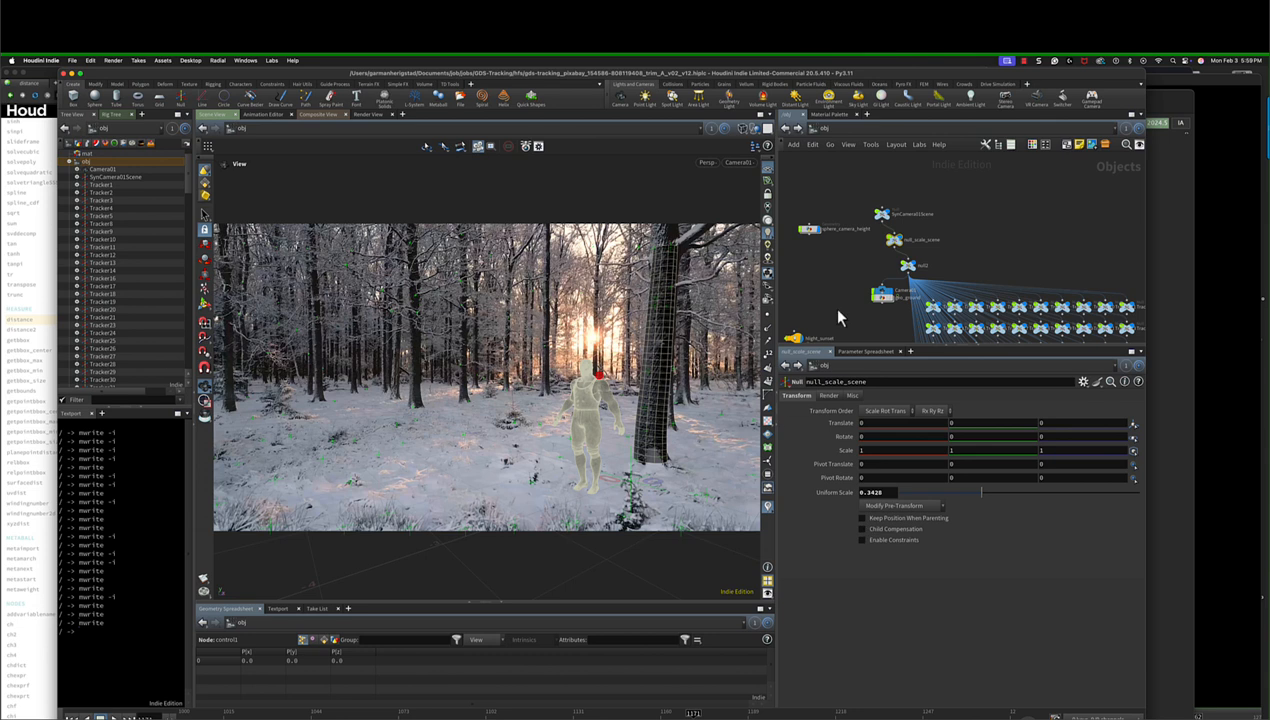
{"action": "middle_click_drag", "start_coordinate": [842, 297], "coordinate": [848, 287]}
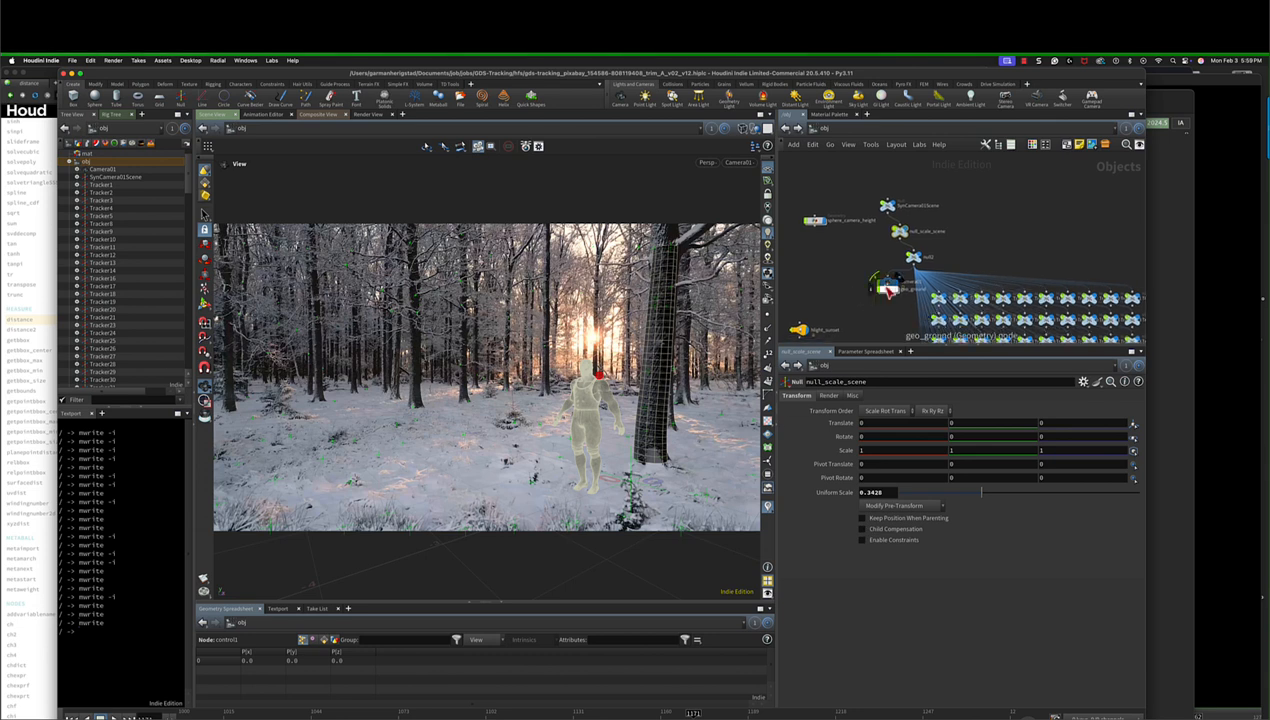
{"action": "left_click", "coordinate": [888, 292]}
{"action": "key", "text": "Escape"}
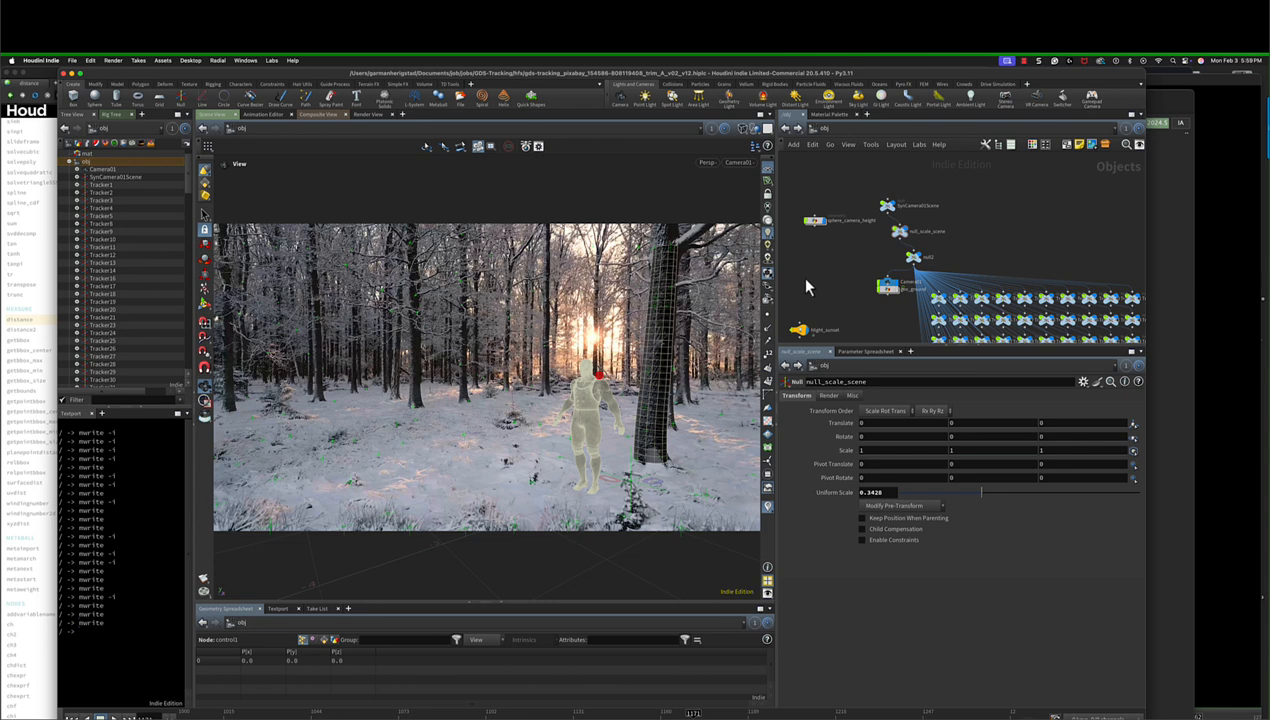
Open the sphere_camera_height network and follow object_merge1's reference to the camOrigin node inside Camera01.
{"action": "middle_click_drag", "start_coordinate": [808, 283], "coordinate": [916, 258]}
{"action": "left_click", "coordinate": [917, 196]}
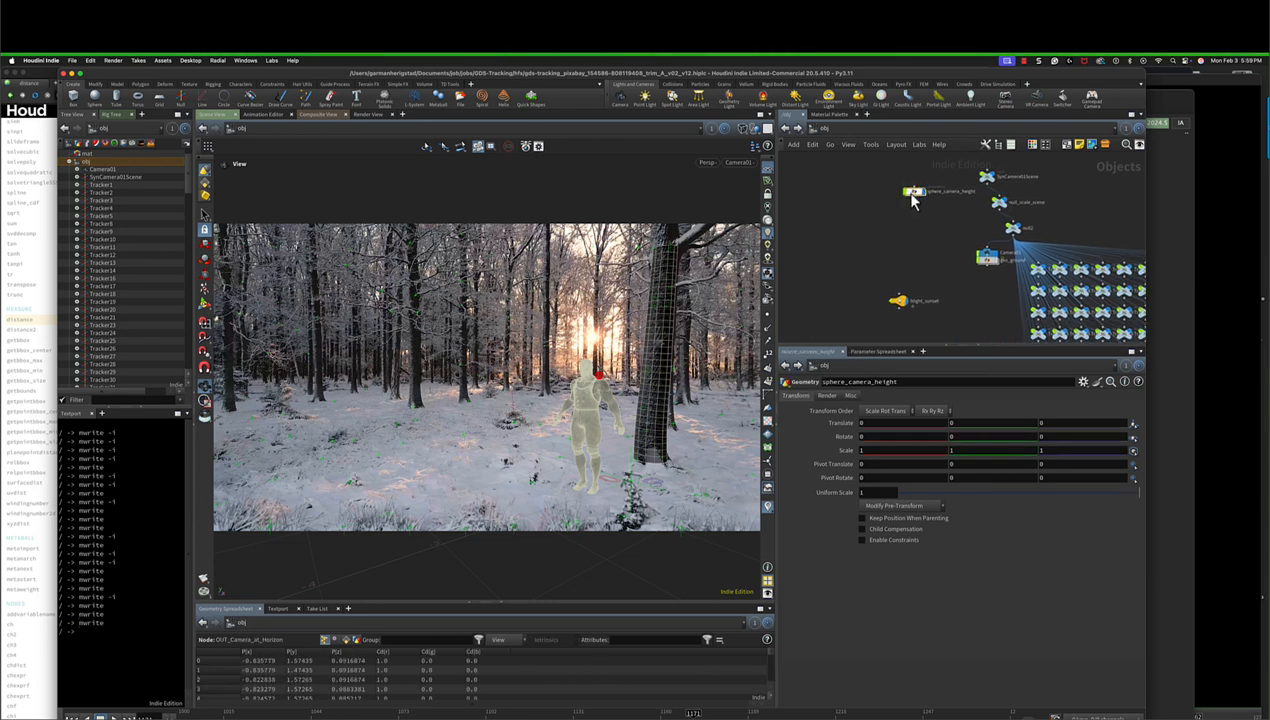
{"action": "double_click", "coordinate": [917, 196]}
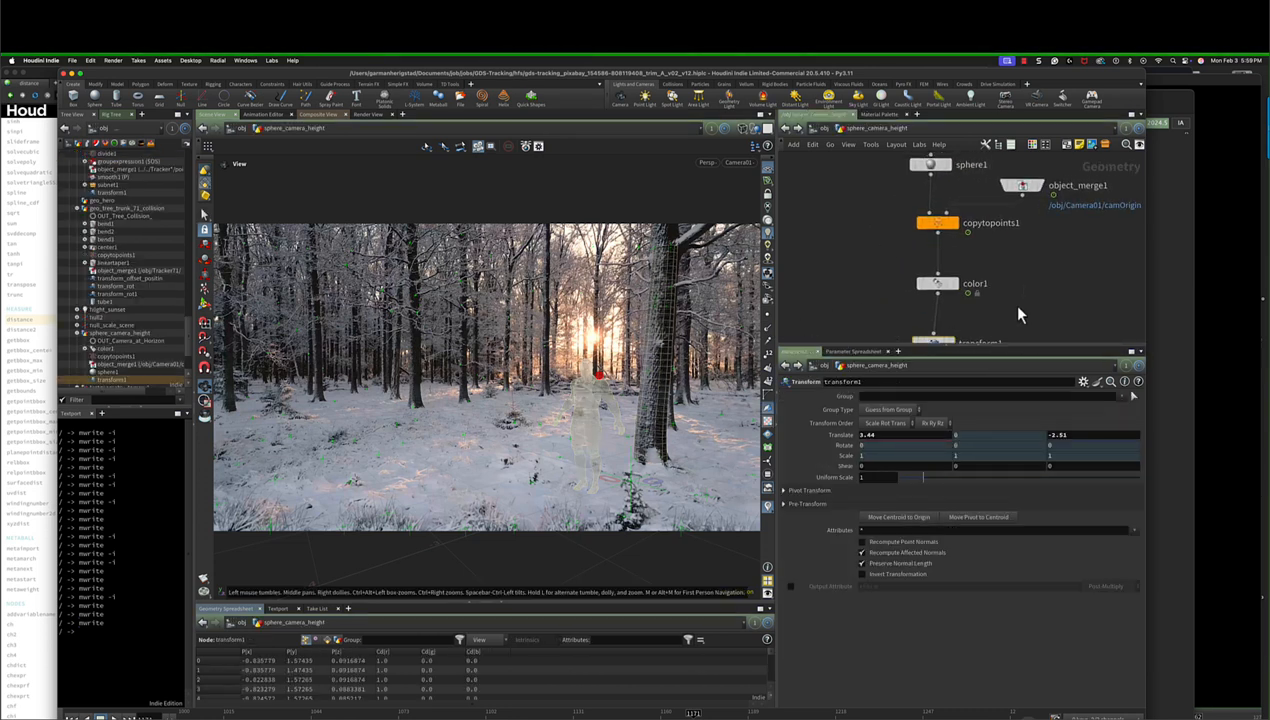
{"action": "left_click", "coordinate": [1012, 205]}
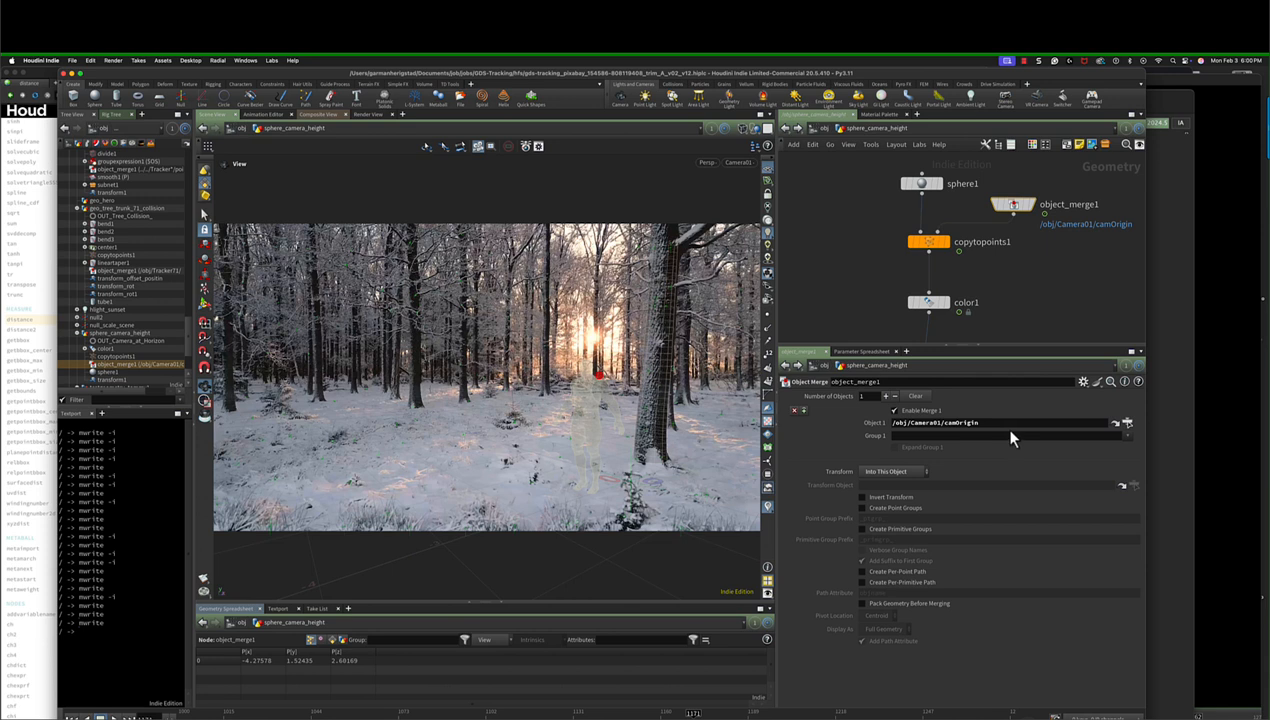
{"action": "left_click", "coordinate": [1116, 423]}
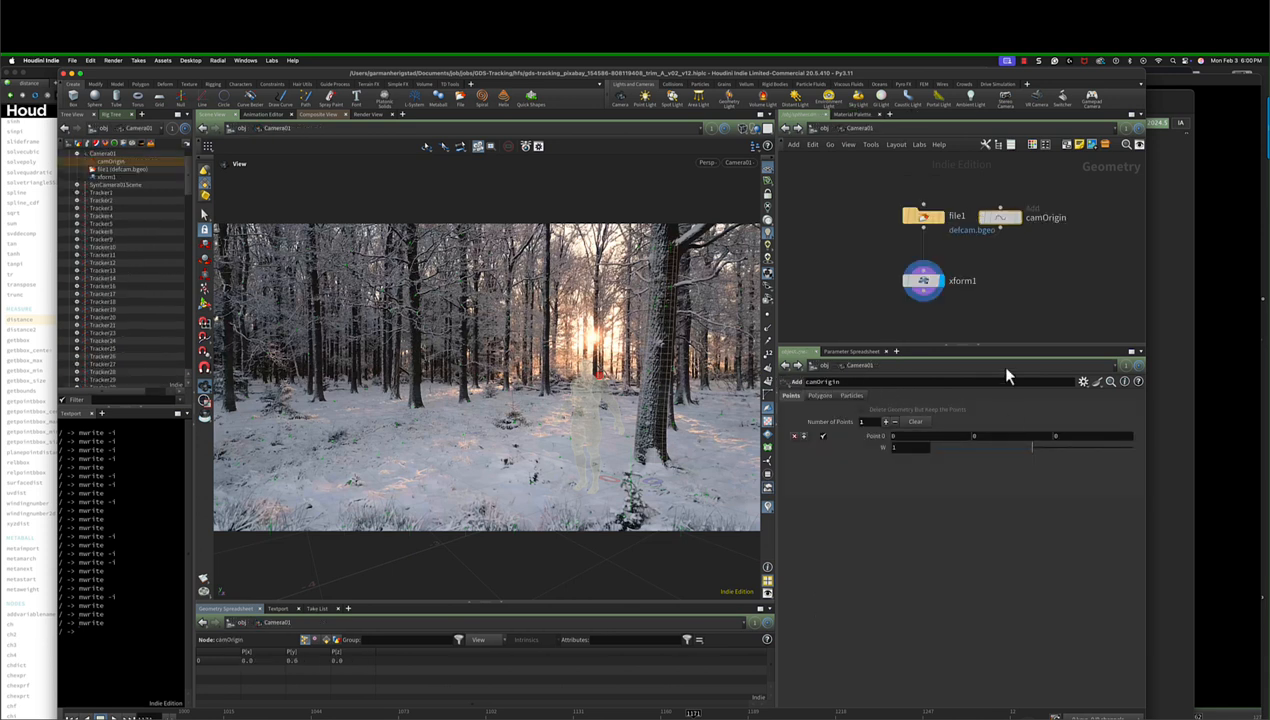
Review null_scale_scene's parameters at the object level and reopen object_merge1 inside sphere_camera_height.
{"action": "left_click", "coordinate": [823, 129]}
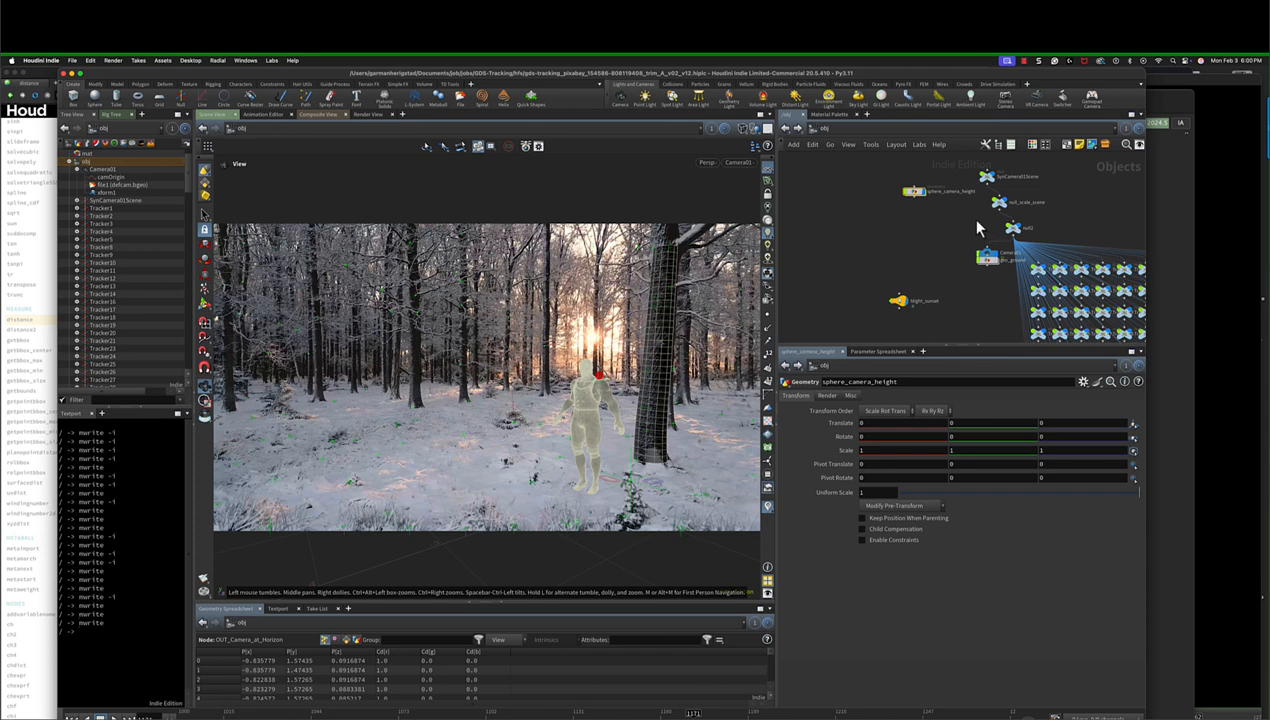
{"action": "left_click", "coordinate": [999, 203]}
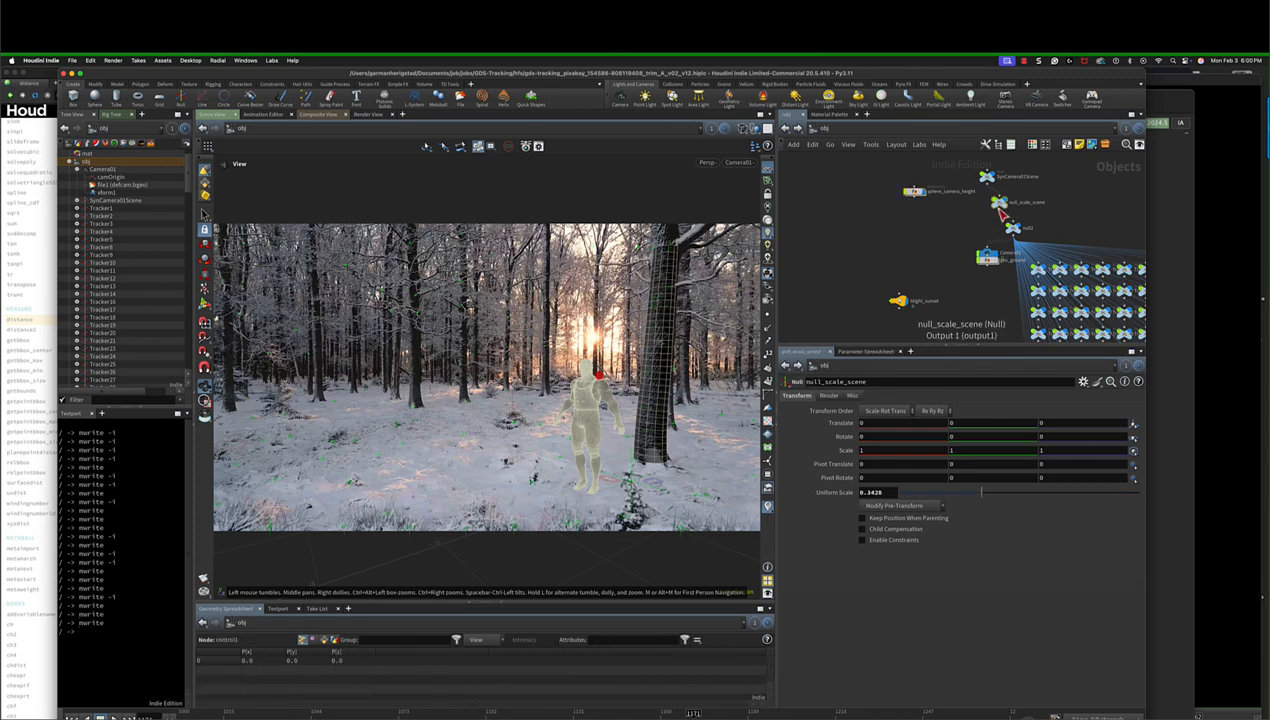
{"action": "left_click", "coordinate": [917, 196]}
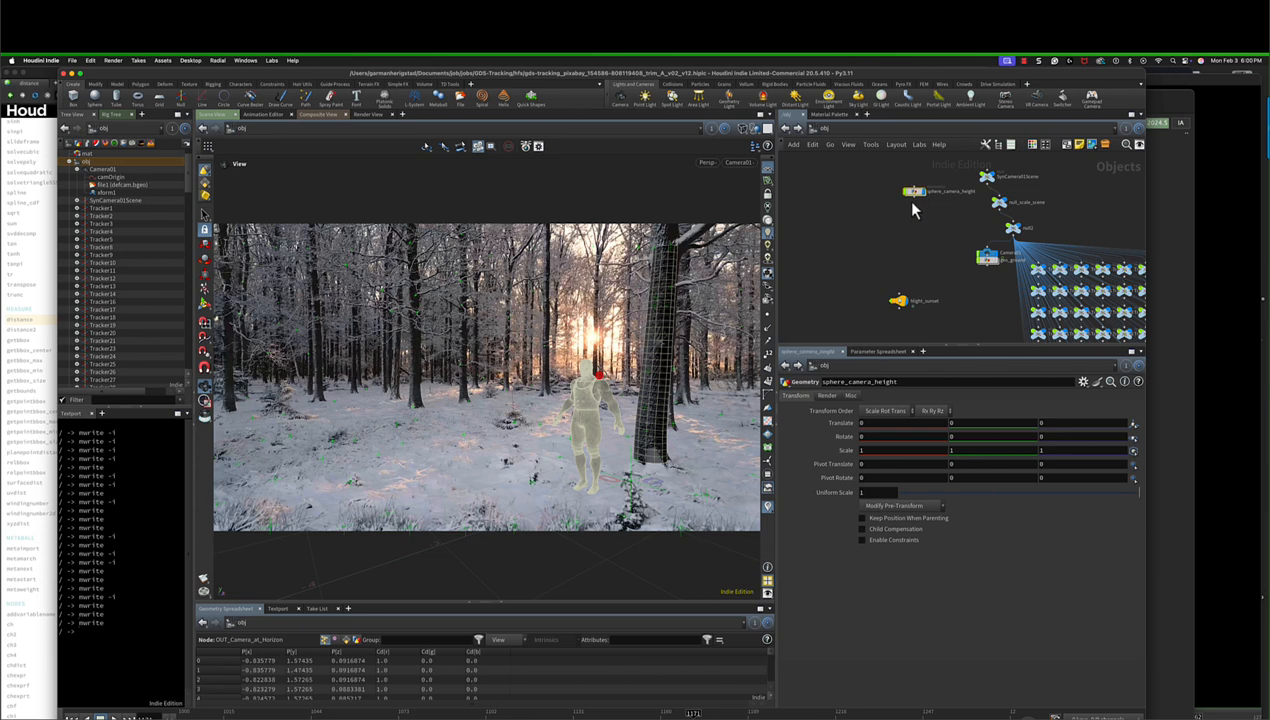
{"action": "double_click", "coordinate": [914, 196]}
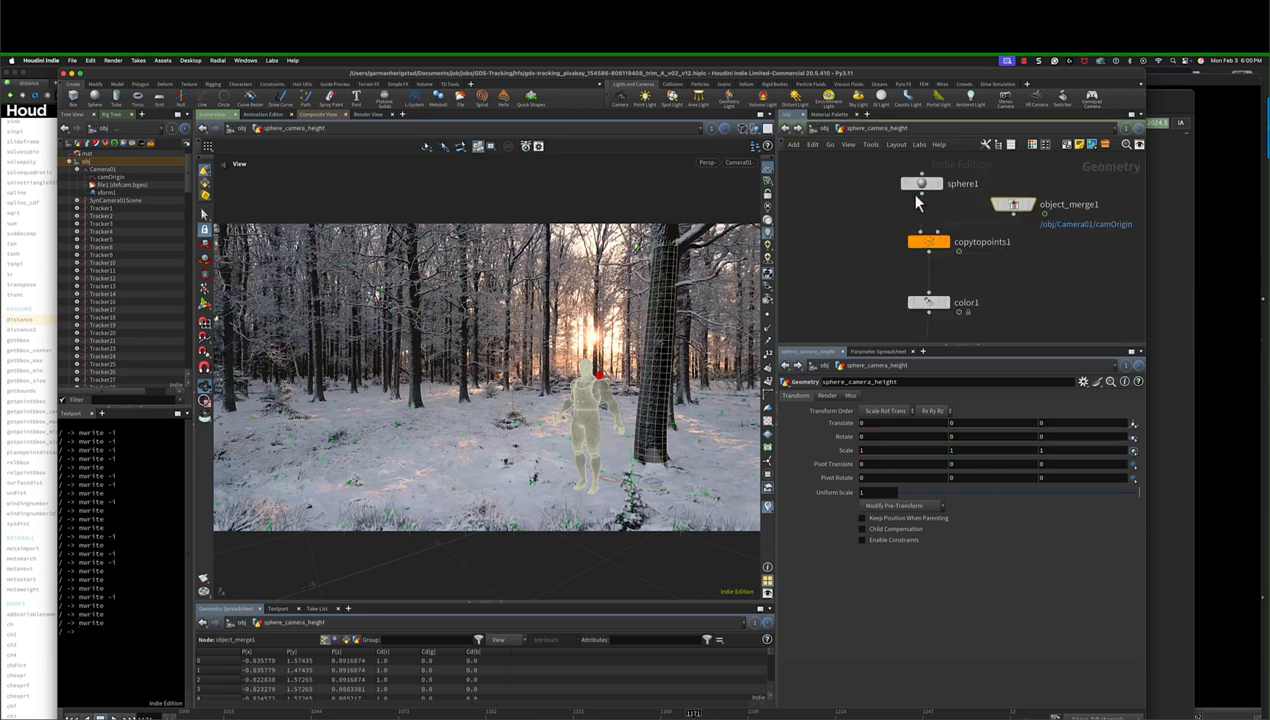
{"action": "left_click", "coordinate": [1013, 204]}
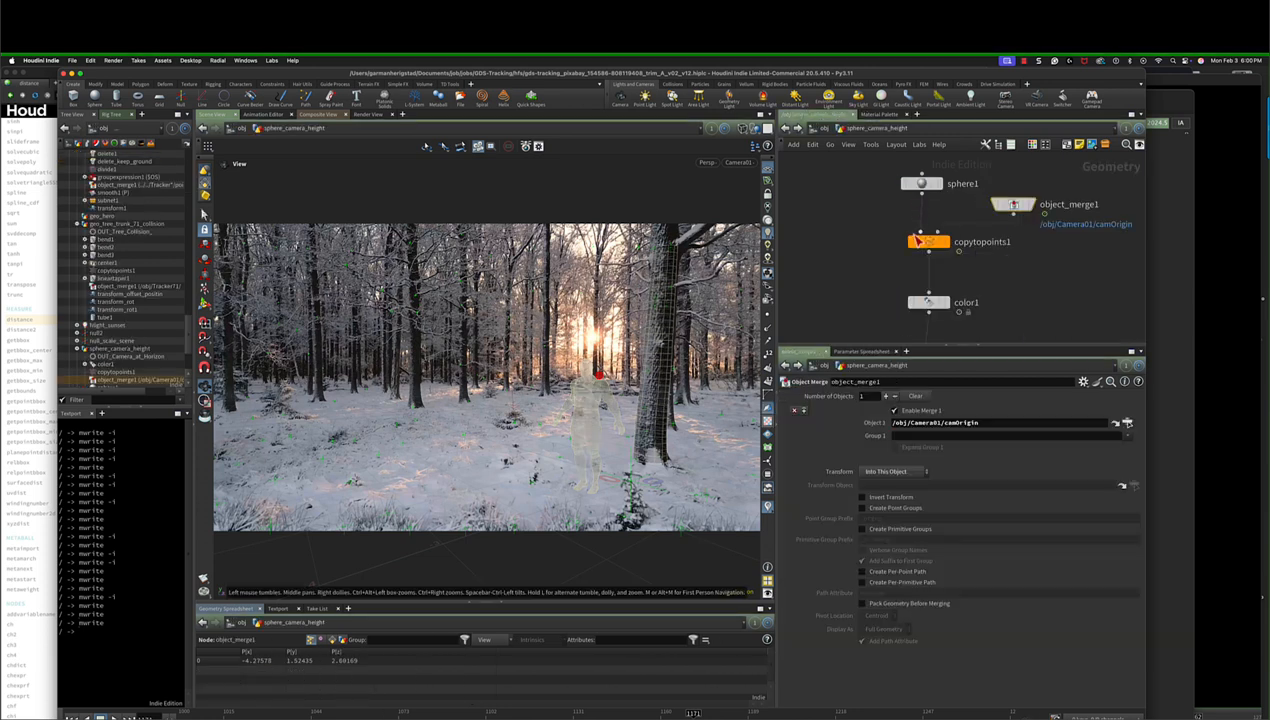
Display object_merge1, copytopoints1, color1 and OUT_Camera_at_Horizon in turn to review how the camera-height sphere is built.
{"action": "left_click", "coordinate": [1031, 205]}
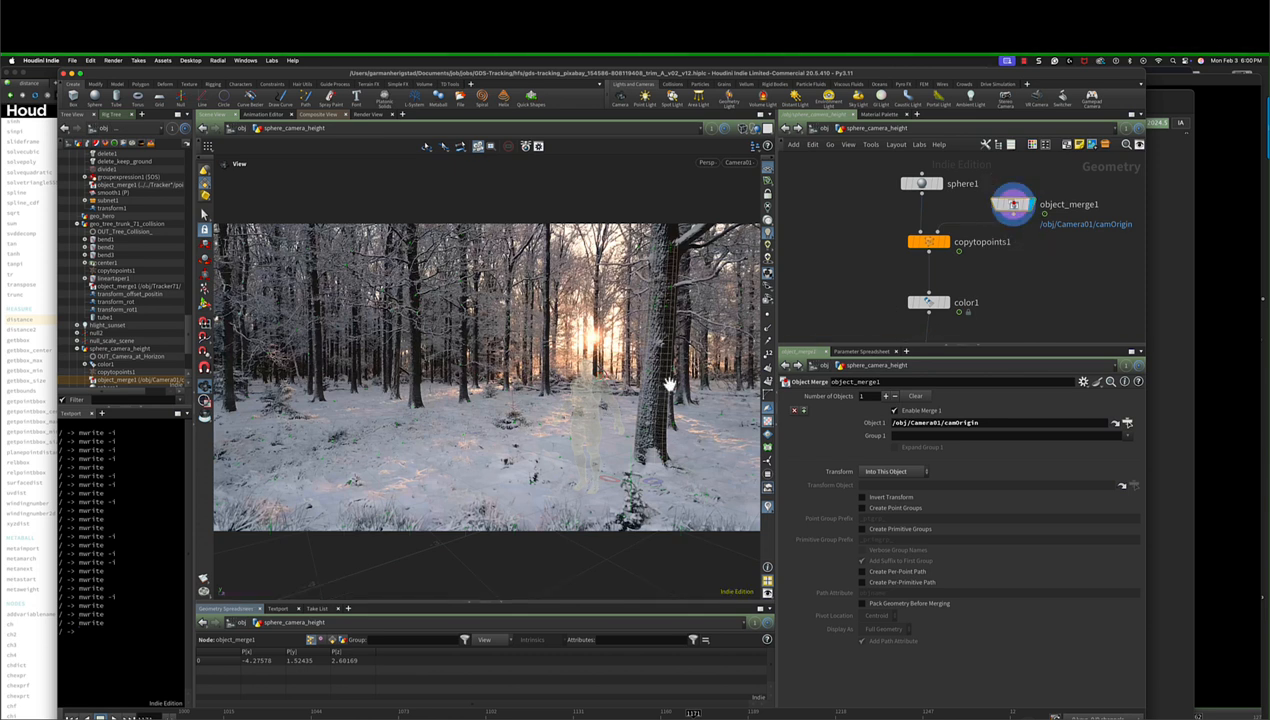
{"action": "left_click", "coordinate": [948, 248]}
{"action": "scroll", "coordinate": [1010, 272], "scroll_direction": "down", "scroll_amount": 3}
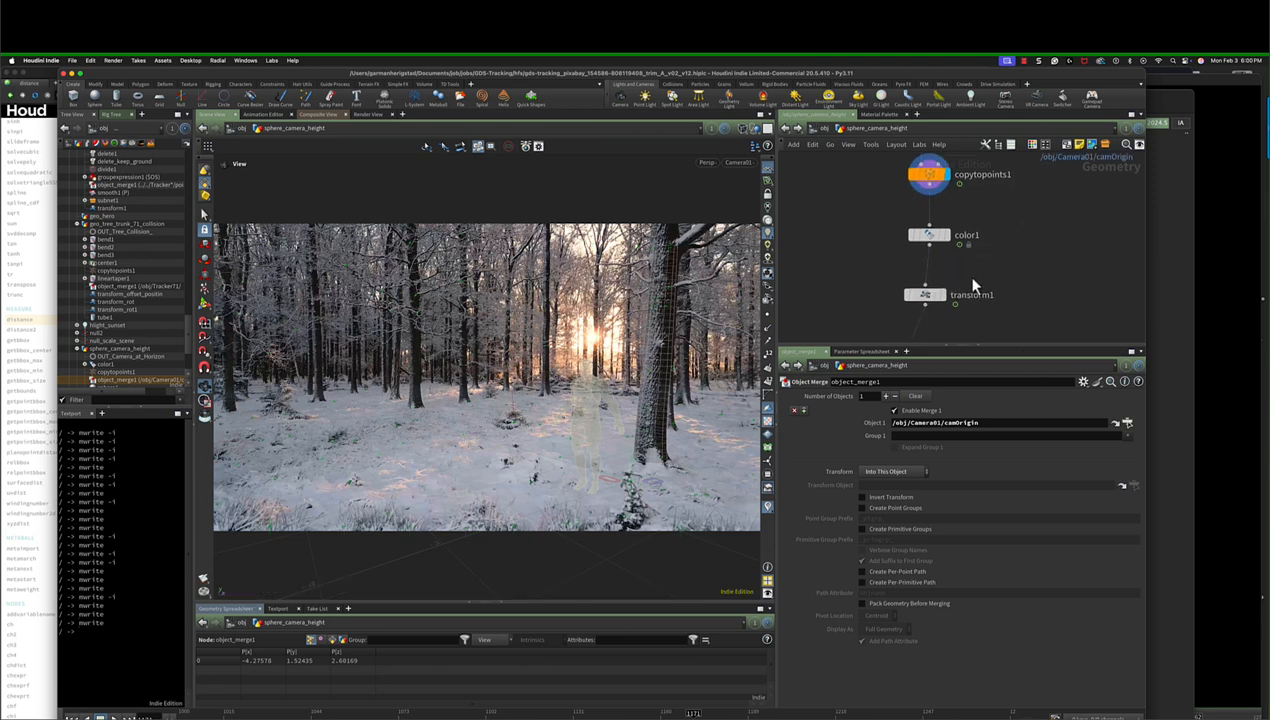
{"action": "scroll", "coordinate": [972, 284], "scroll_direction": "down", "scroll_amount": 2}
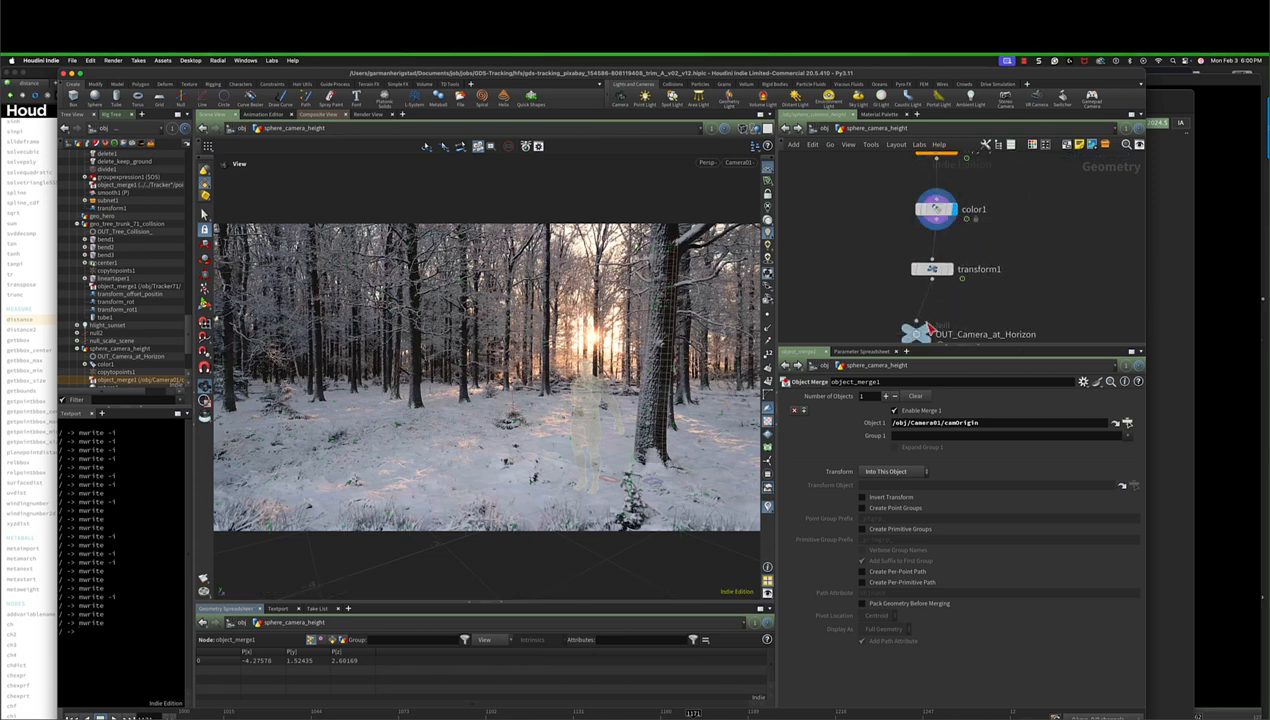
{"action": "left_click", "coordinate": [923, 326]}
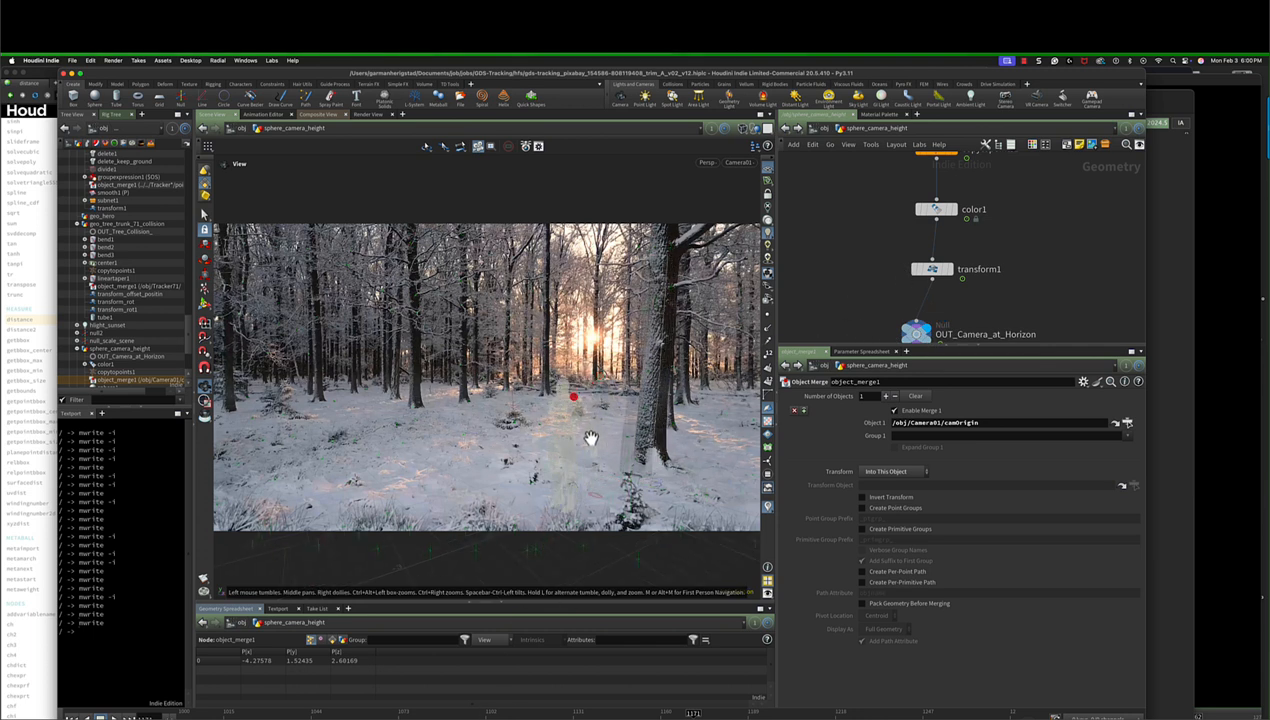
Compare the sphere with the figure in free perspective at frame 1203, then through Camera01 back to frame 1184.
{"action": "left_click_drag", "start_coordinate": [590, 439], "coordinate": [545, 440]}
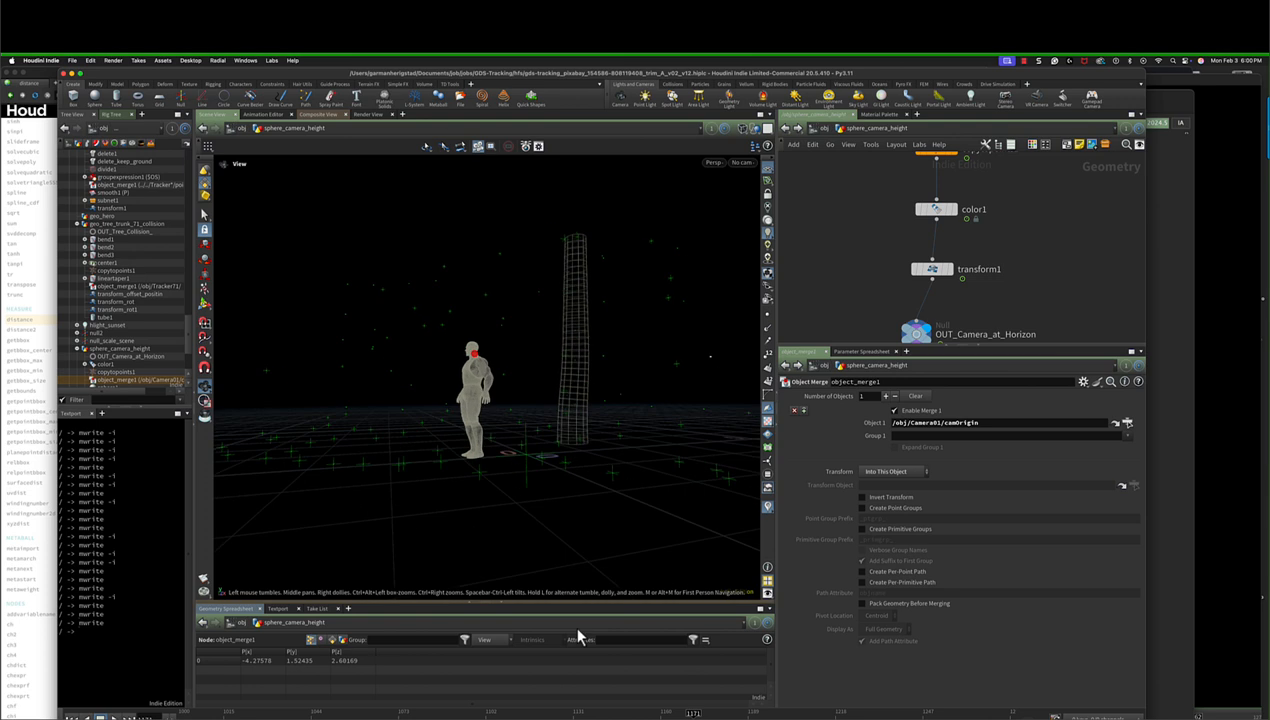
{"action": "left_click_drag", "start_coordinate": [694, 711], "coordinate": [792, 711]}
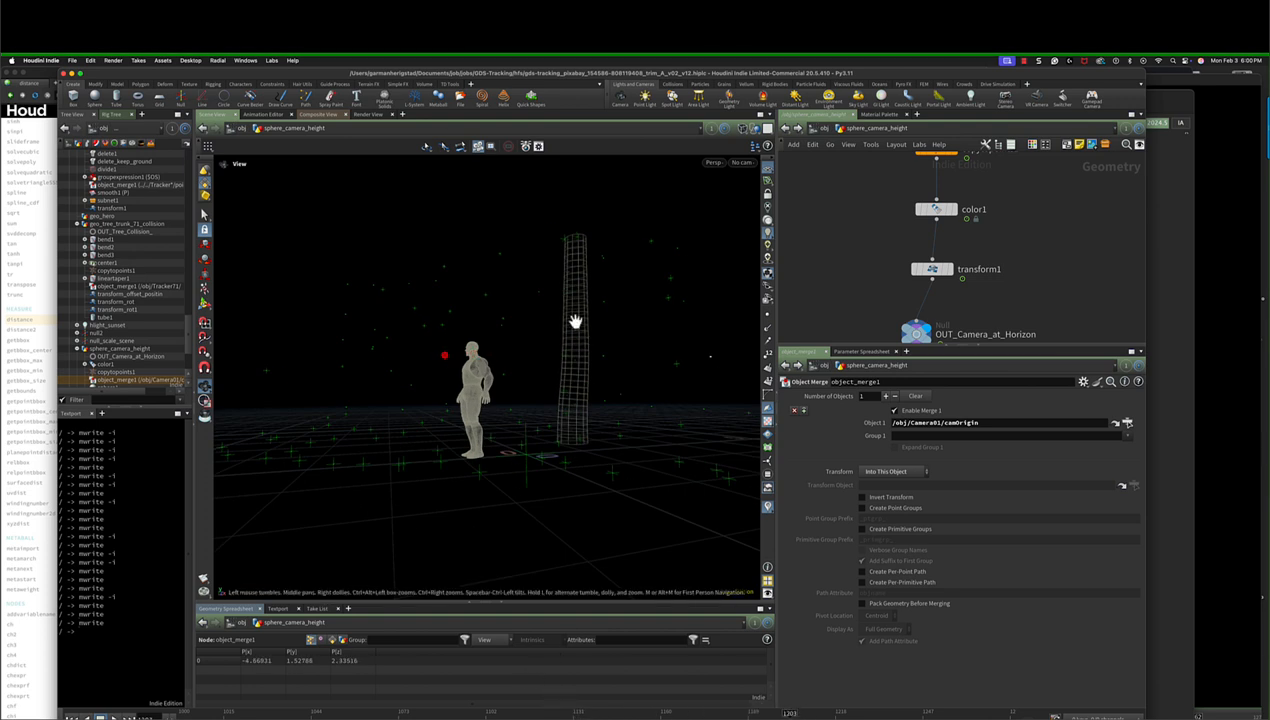
{"action": "left_click", "coordinate": [741, 163]}
{"action": "left_click", "coordinate": [752, 213]}
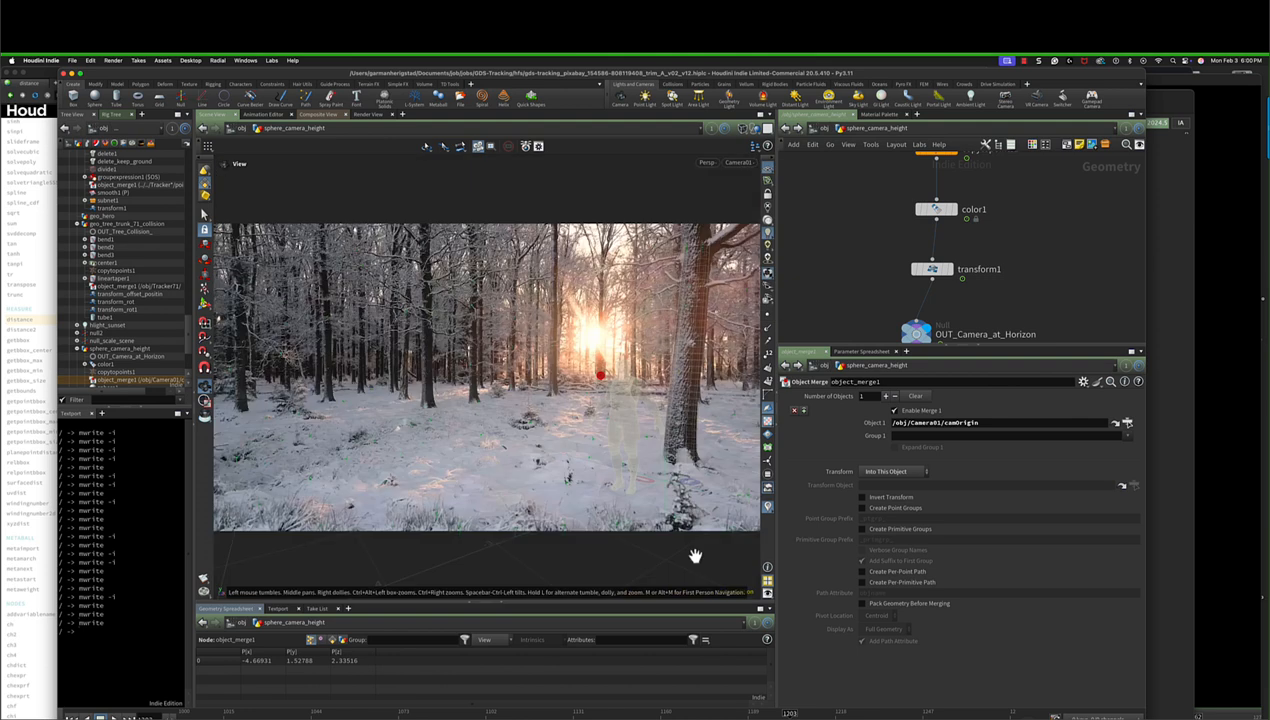
{"action": "left_click_drag", "start_coordinate": [792, 712], "coordinate": [734, 709]}
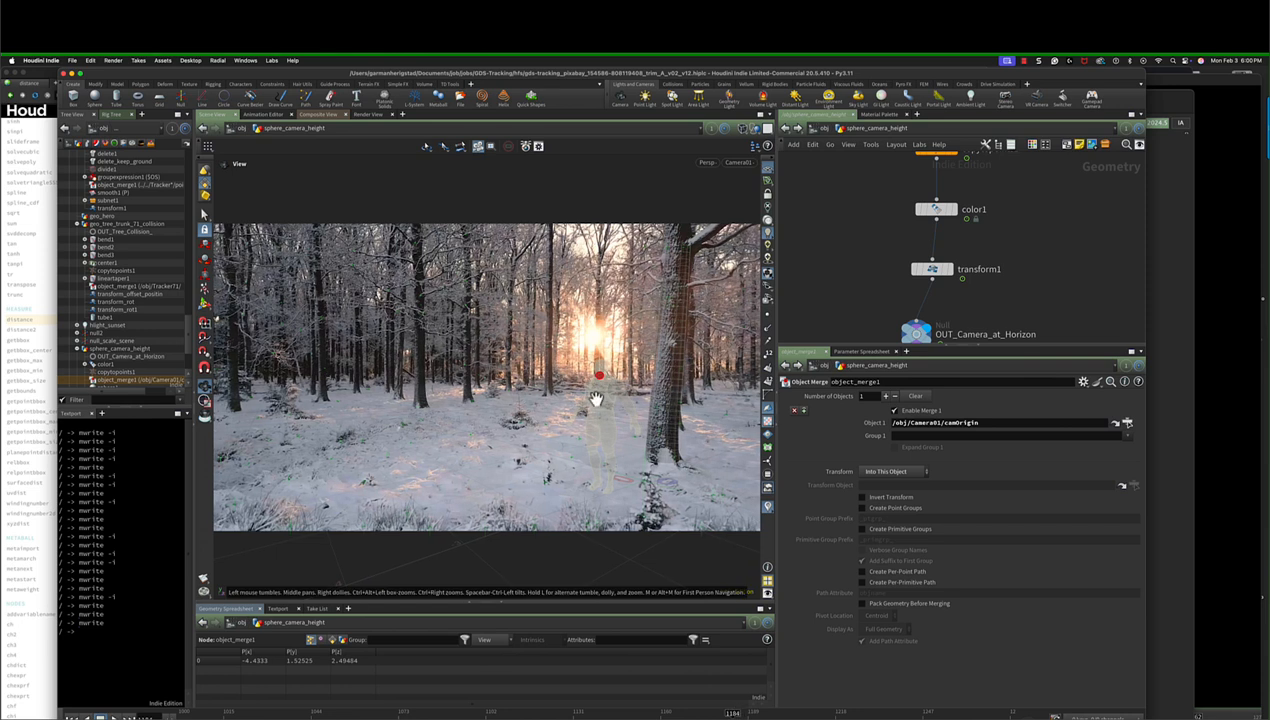
Inspect OUT_Camera_at_Horizon's point data and node information, with a brief look at sphere_camera_height's object-level parameters.
{"action": "left_click_drag", "start_coordinate": [938, 370], "coordinate": [835, 422]}
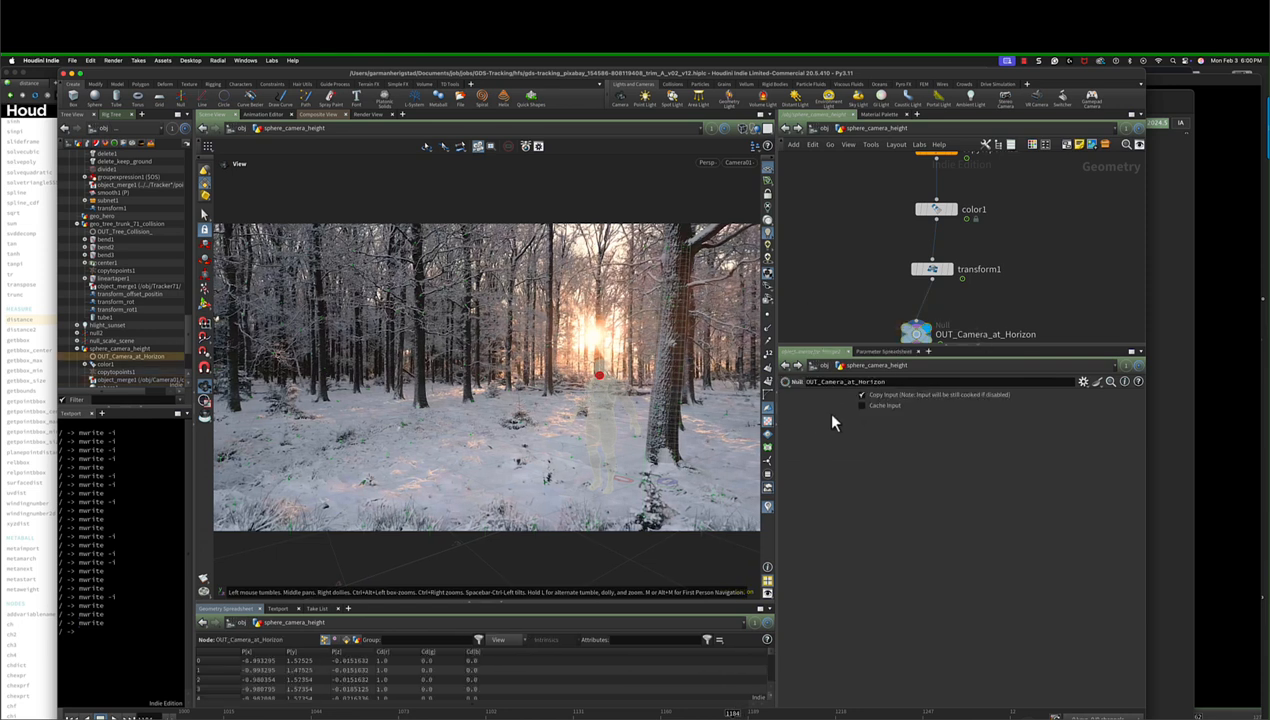
{"action": "left_click", "coordinate": [784, 366]}
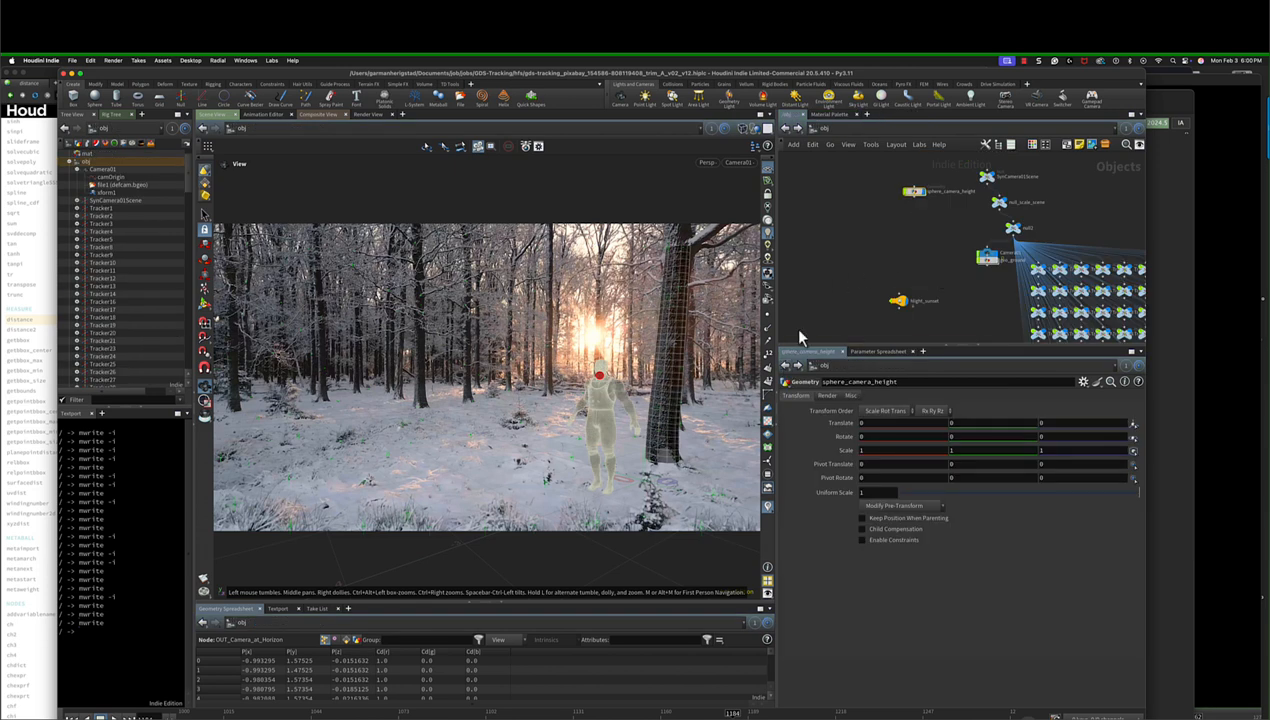
{"action": "left_click", "coordinate": [797, 366]}
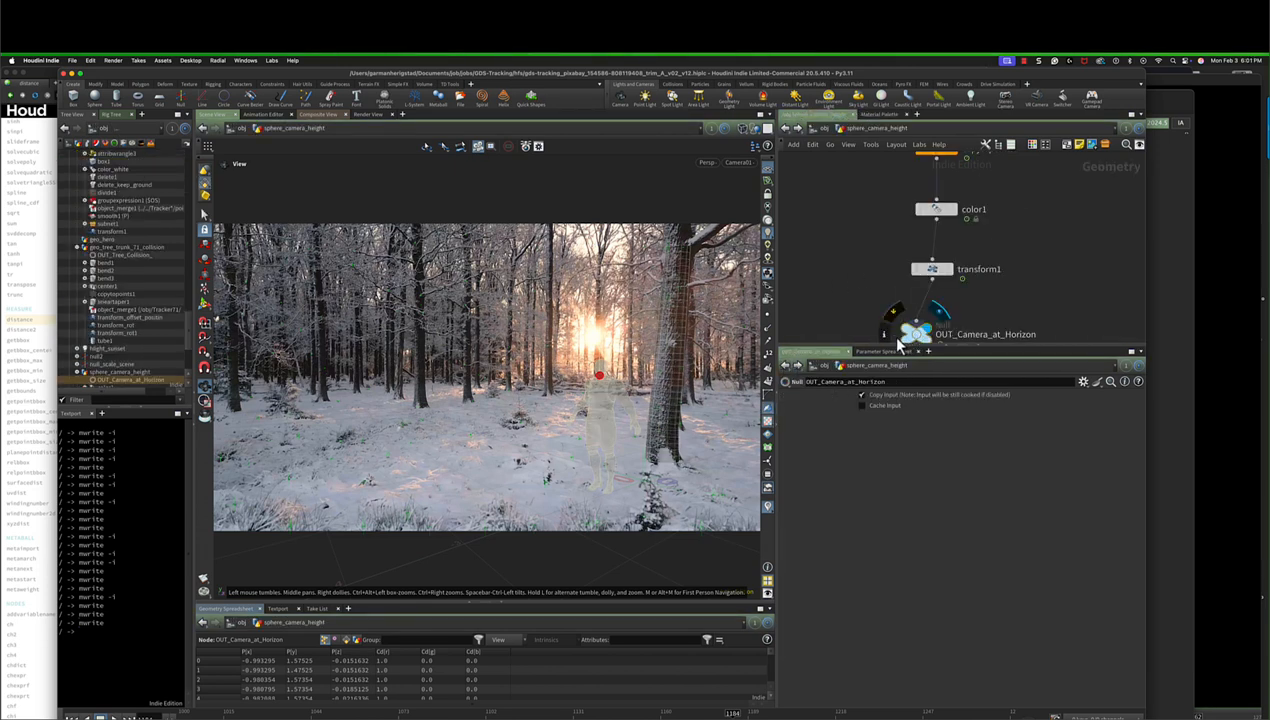
{"action": "left_click", "coordinate": [881, 332]}
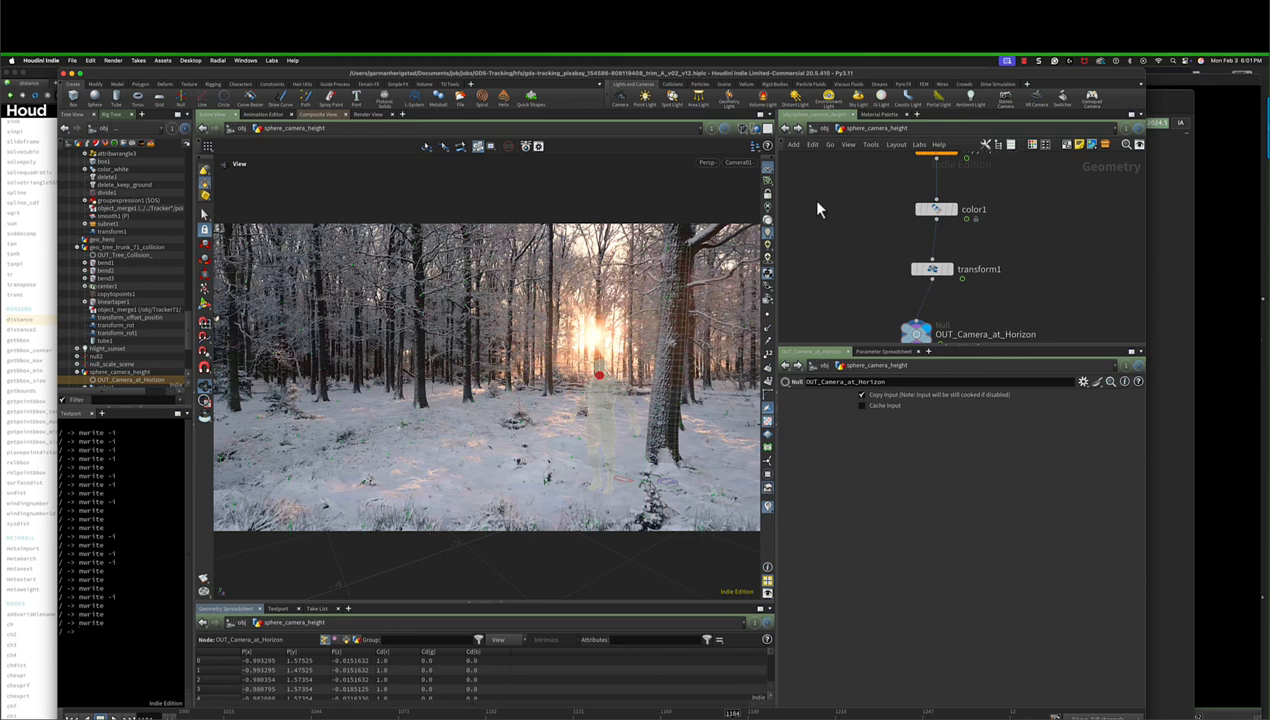
Return to the object level, move geo_ground clear below Camera01, and rerun the last Textport command.
{"action": "left_click", "coordinate": [823, 129]}
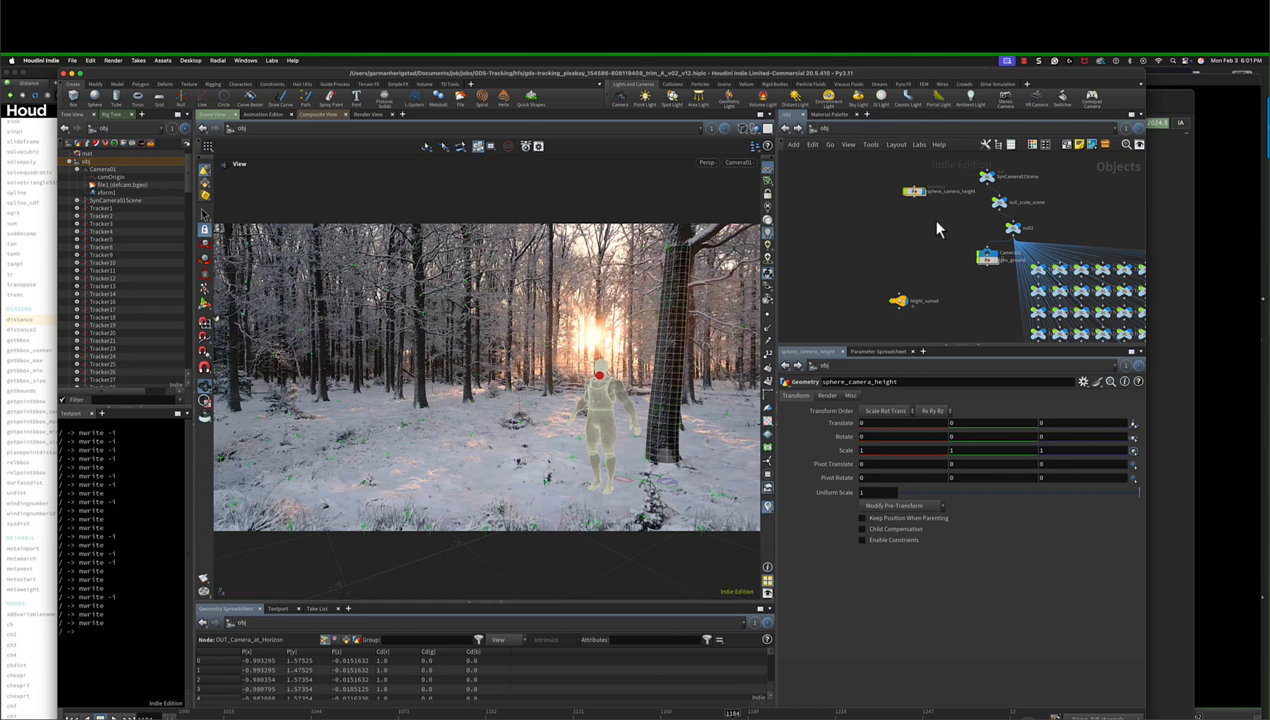
{"action": "mouse_move", "coordinate": [985, 265]}
{"action": "left_click_drag", "start_coordinate": [985, 265], "coordinate": [969, 284]}
{"action": "middle_click_drag", "start_coordinate": [936, 261], "coordinate": [915, 261]}
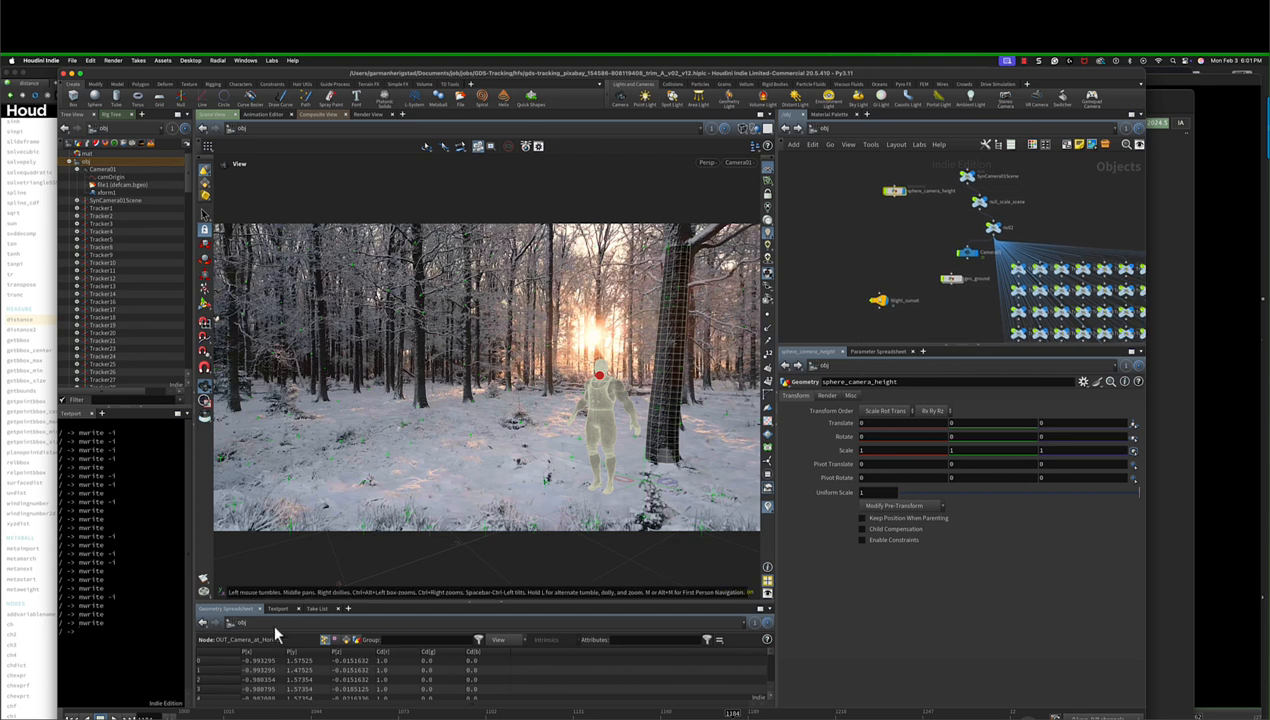
{"action": "key", "text": "Up"}
Go to frame 1099 and compare the camera, sphere and figure heights in the perspective and front views.
{"action": "left_click", "coordinate": [592, 369]}
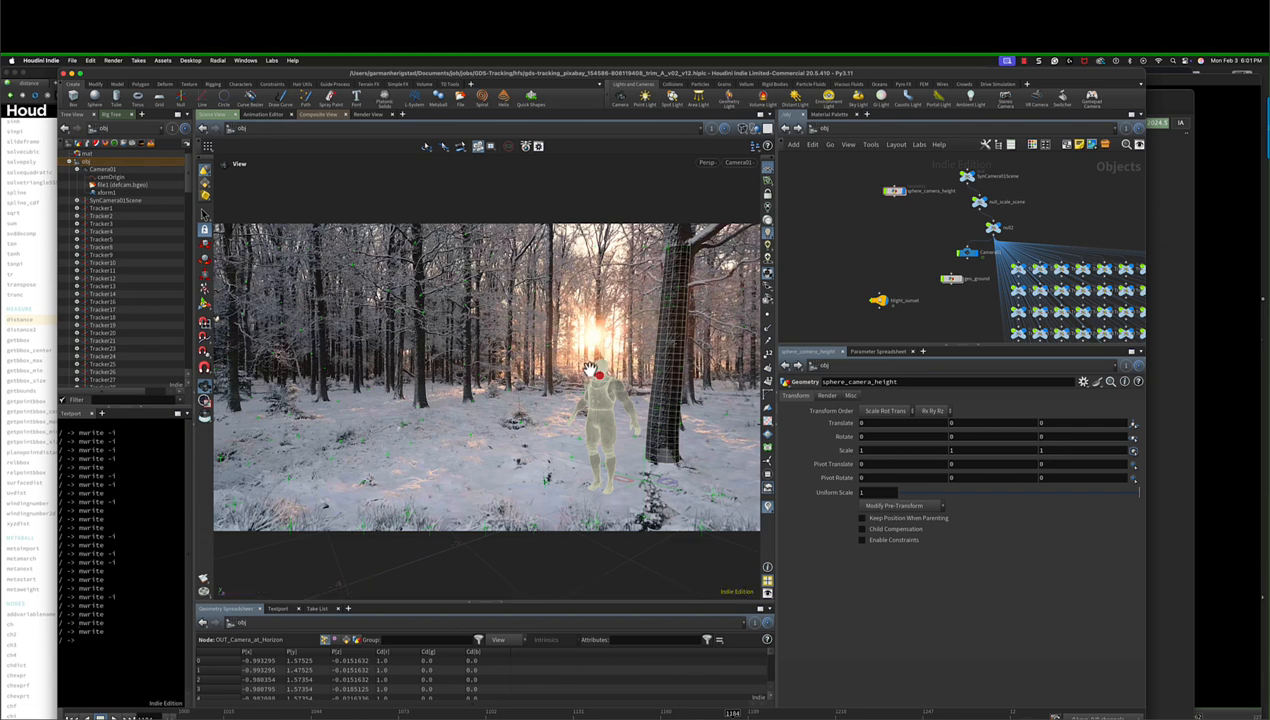
{"action": "left_click", "coordinate": [598, 375]}
{"action": "mouse_move", "coordinate": [533, 714]}
{"action": "left_mouse_down"}
{"action": "mouse_move", "coordinate": [418, 714]}
{"action": "mouse_move", "coordinate": [477, 714]}
{"action": "left_mouse_up"}
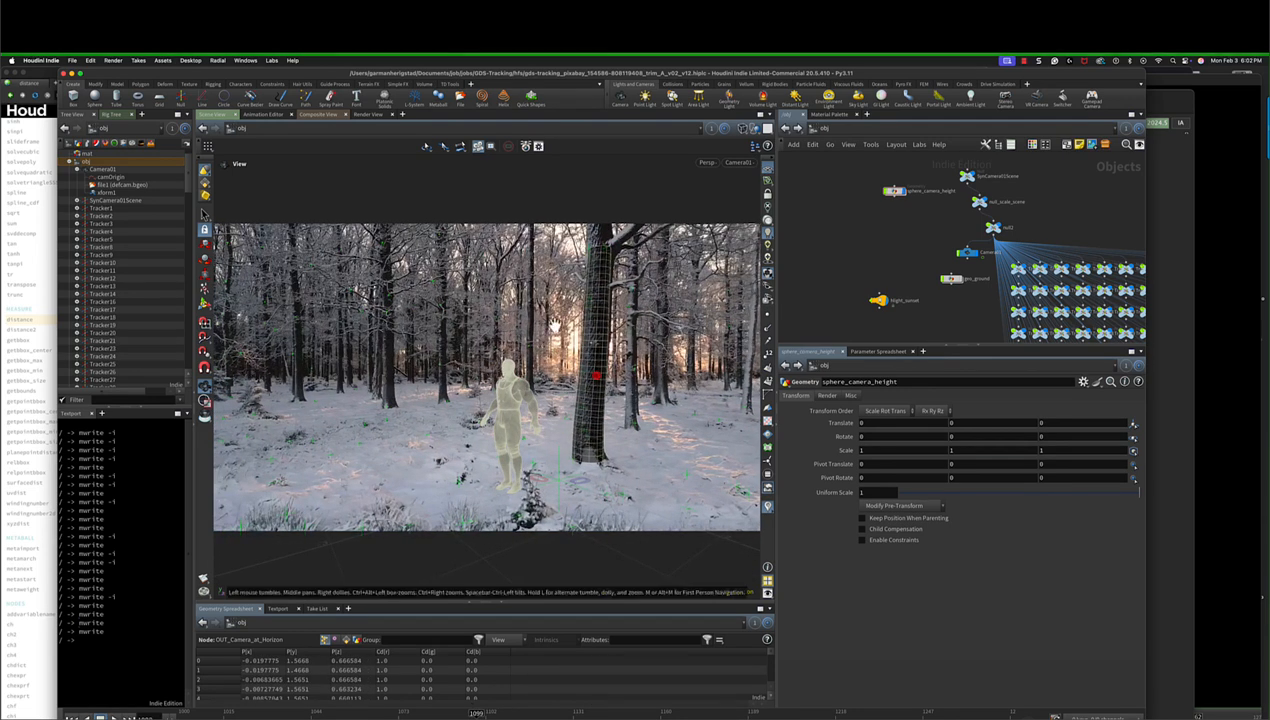
{"action": "scroll", "coordinate": [551, 323], "scroll_direction": "down", "scroll_amount": 3}
{"action": "scroll", "coordinate": [544, 334], "scroll_direction": "down", "scroll_amount": 5}
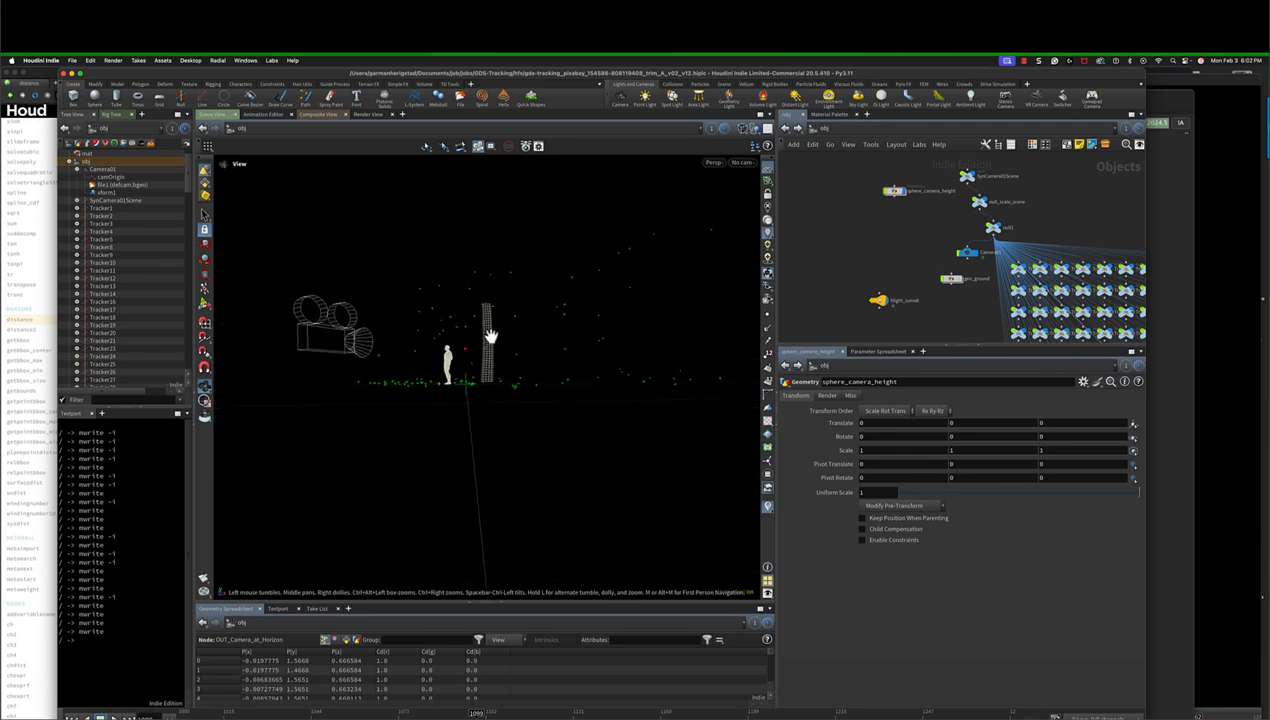
{"action": "key", "text": "space+3"}
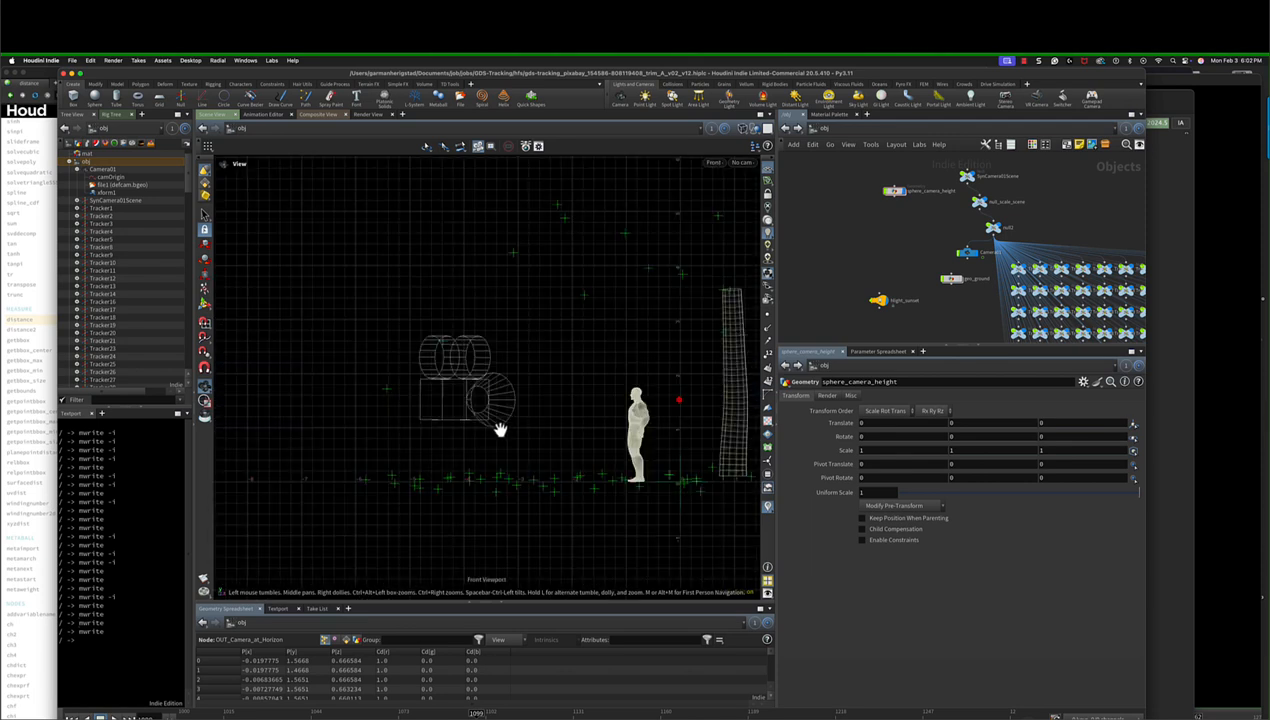
{"action": "scroll", "coordinate": [500, 430], "scroll_direction": "up", "scroll_amount": 1}
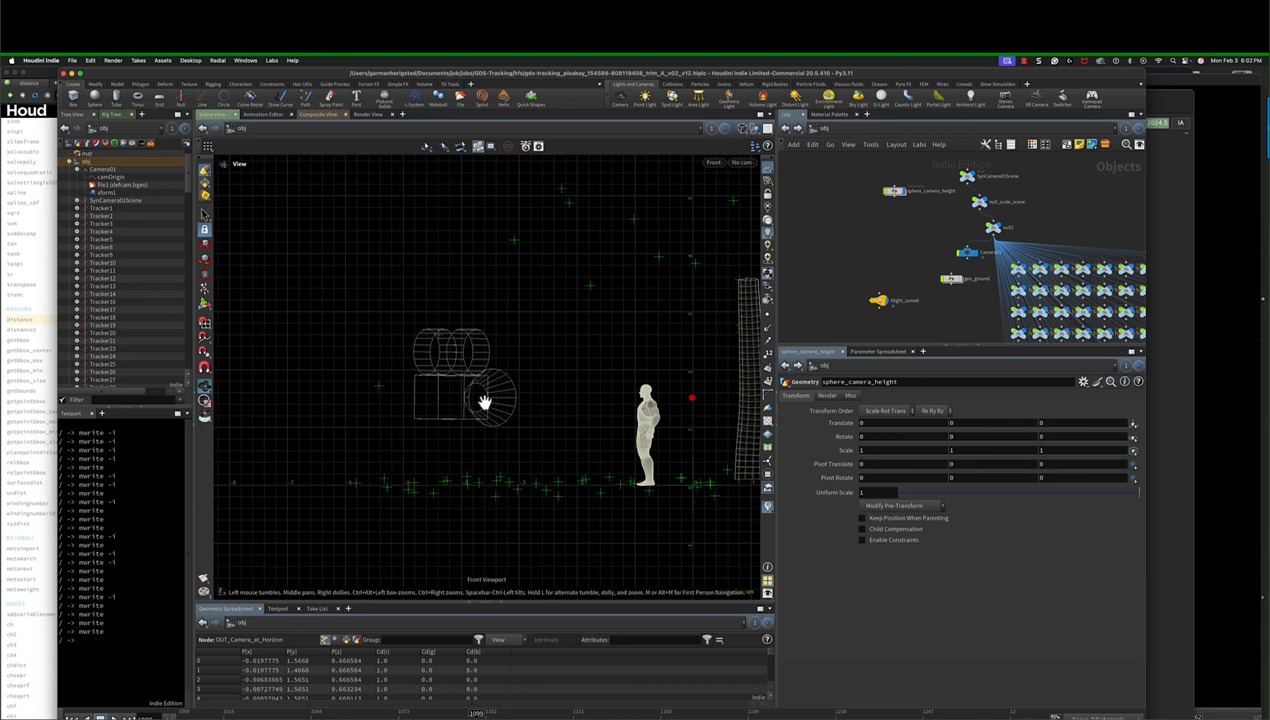
Examine the camera's height relative to the figure, tree and ground trackers in the top and right views.
{"action": "key", "text": "space+2"}
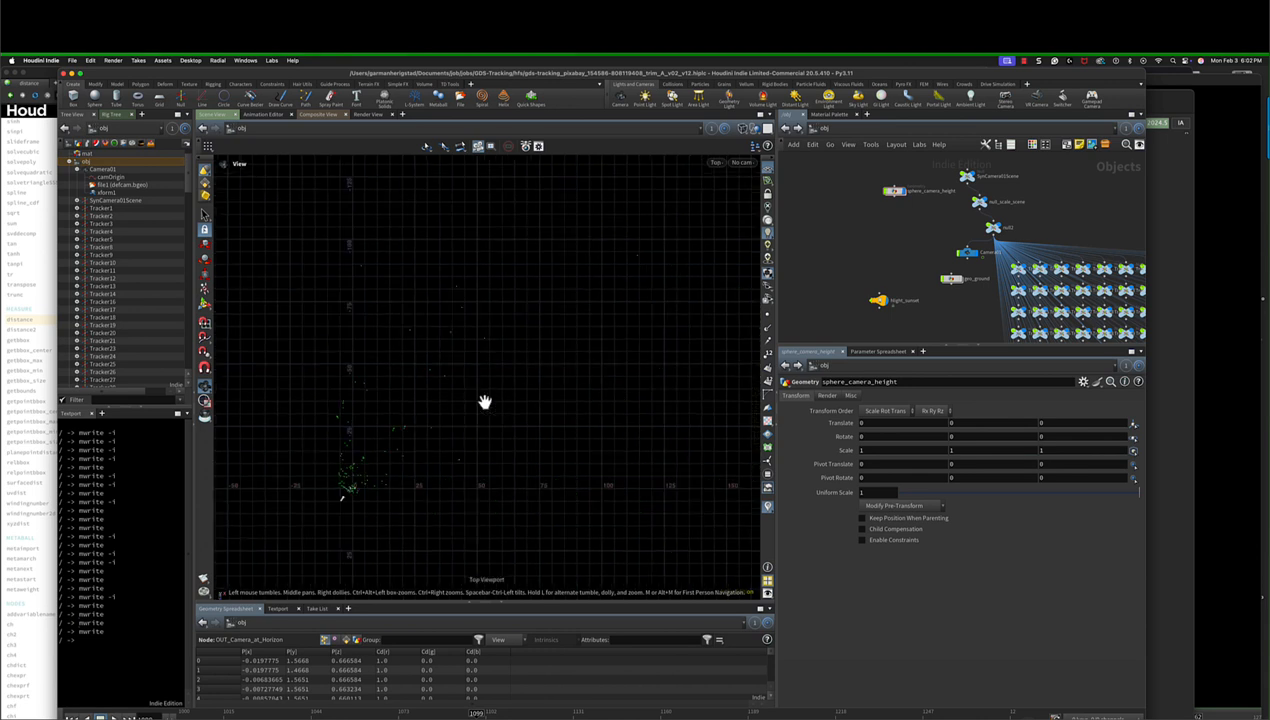
{"action": "key", "text": "g"}
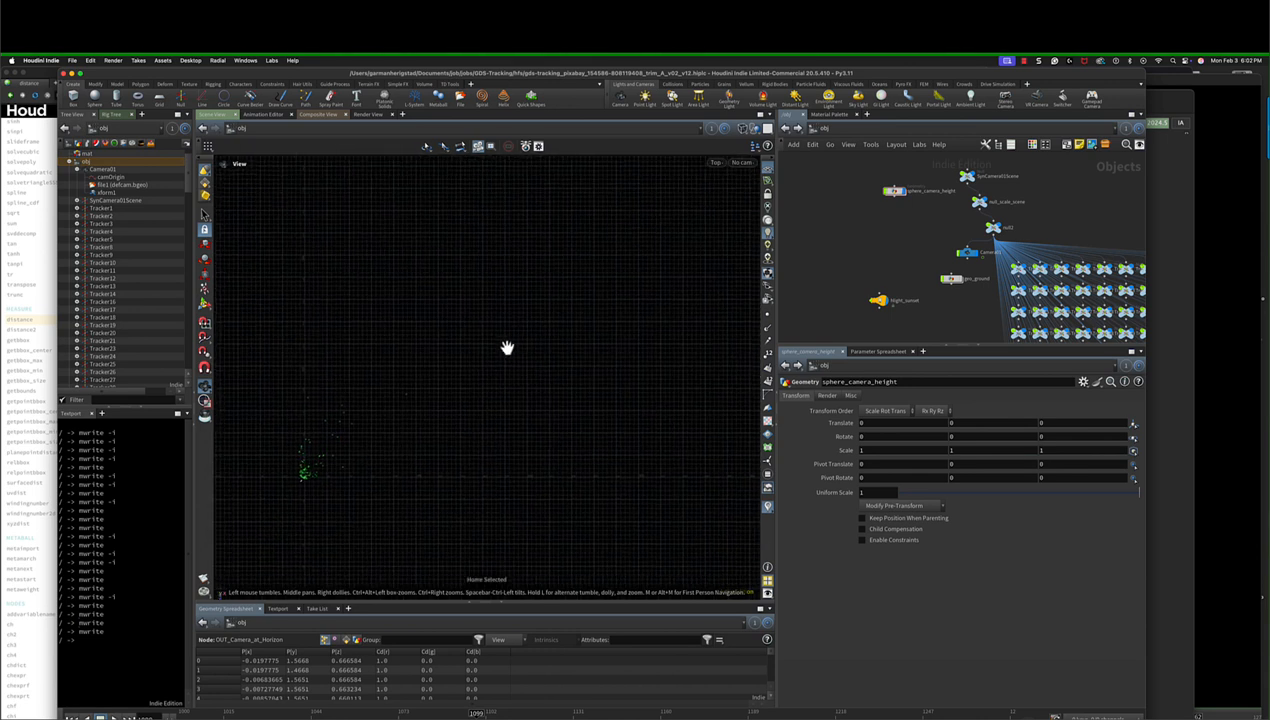
{"action": "key", "text": "space+4"}
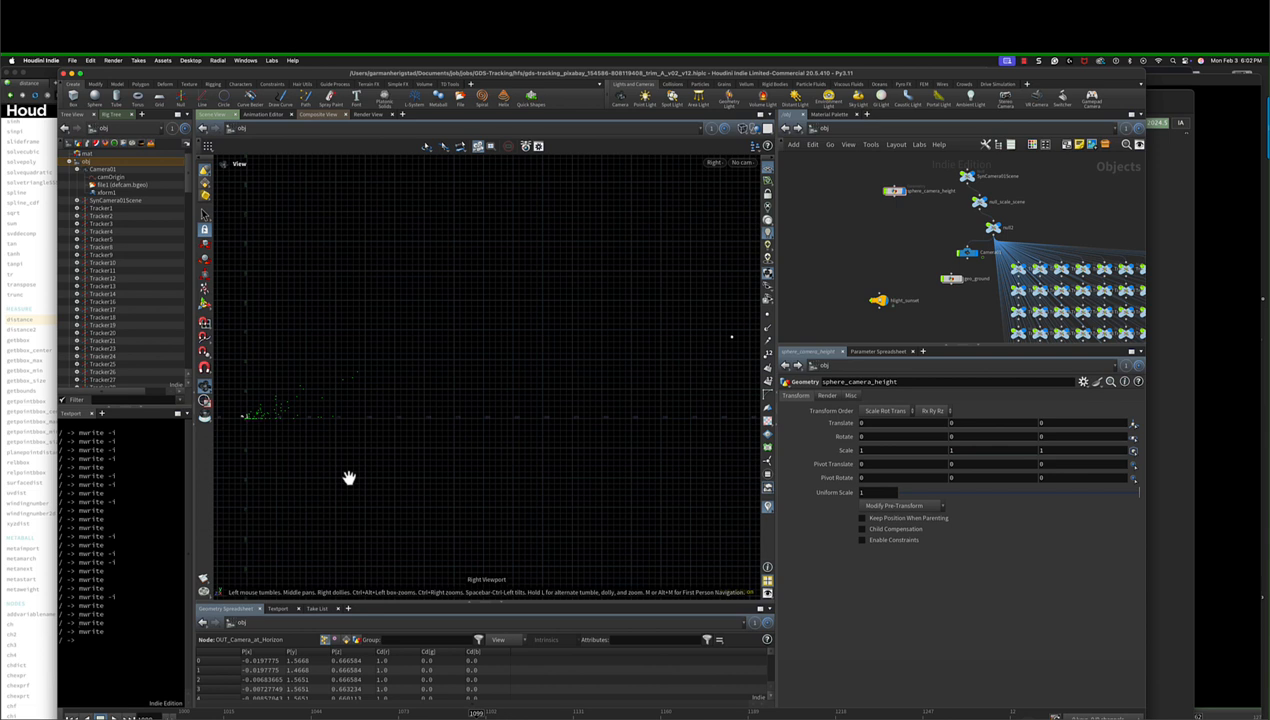
{"action": "middle_click_drag", "start_coordinate": [413, 469], "coordinate": [646, 438]}
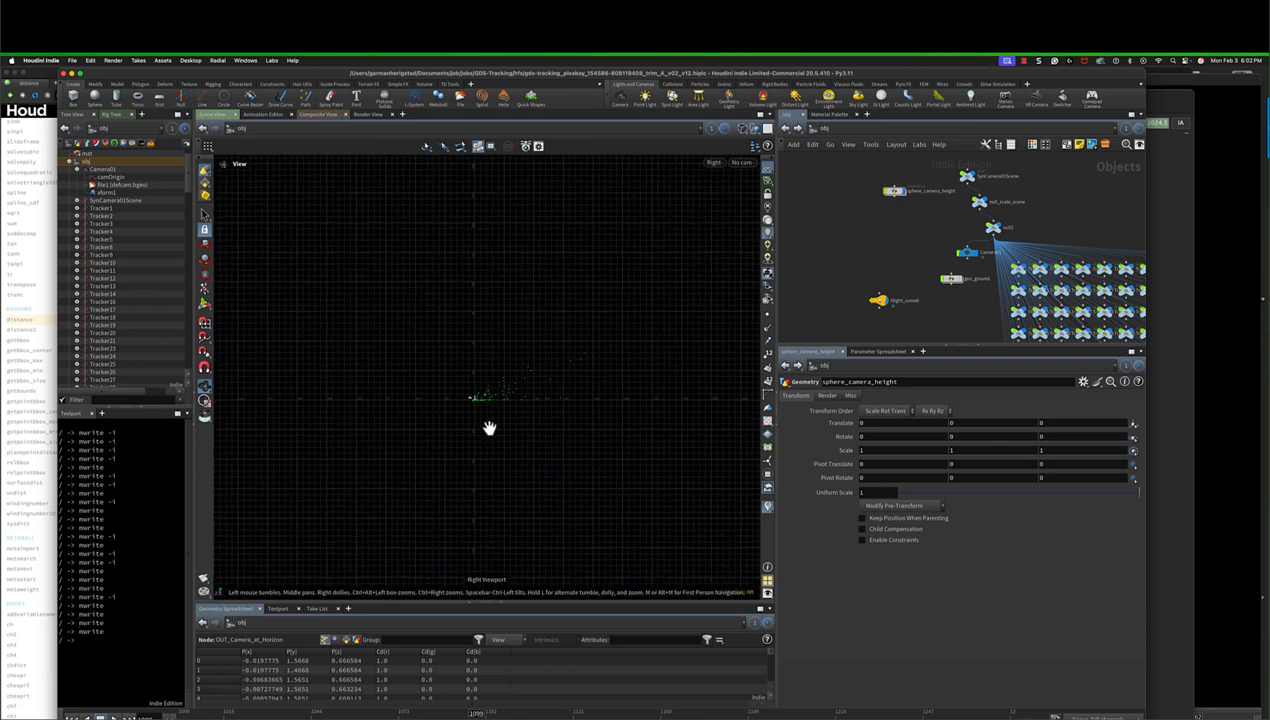
{"action": "scroll", "coordinate": [485, 386], "scroll_direction": "up", "scroll_amount": 6}
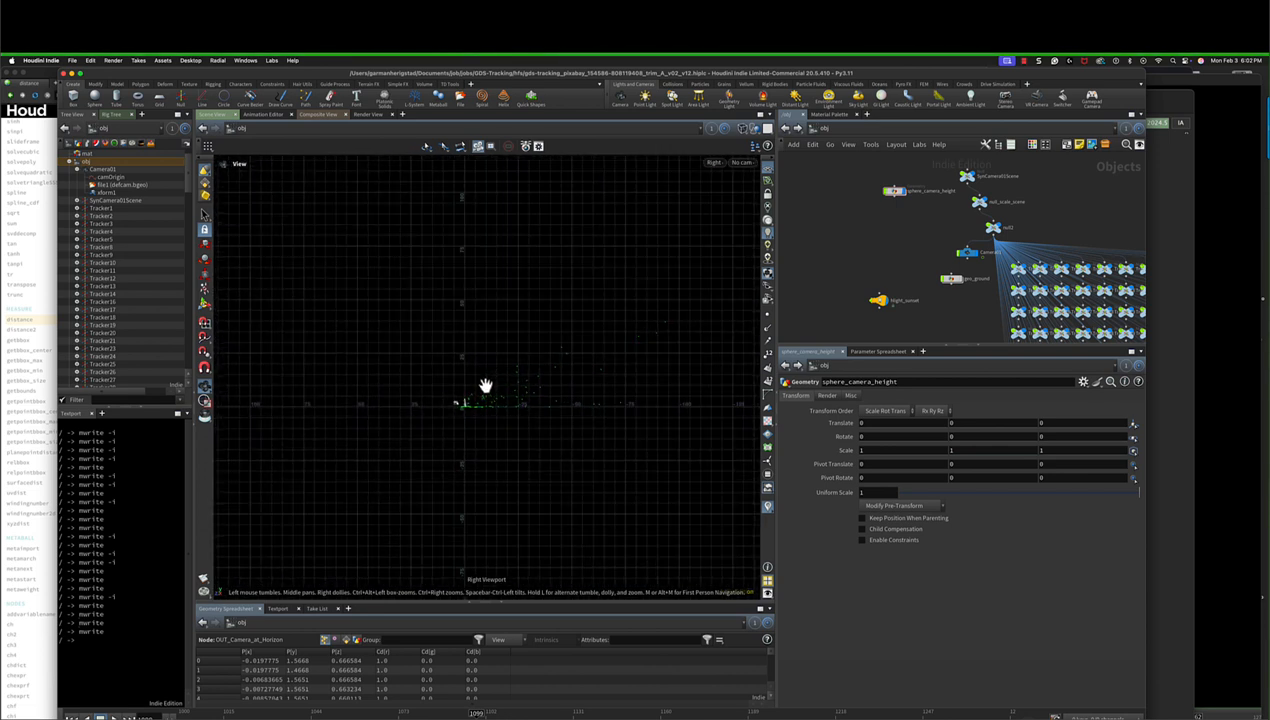
{"action": "scroll", "coordinate": [485, 386], "scroll_direction": "up", "scroll_amount": 6}
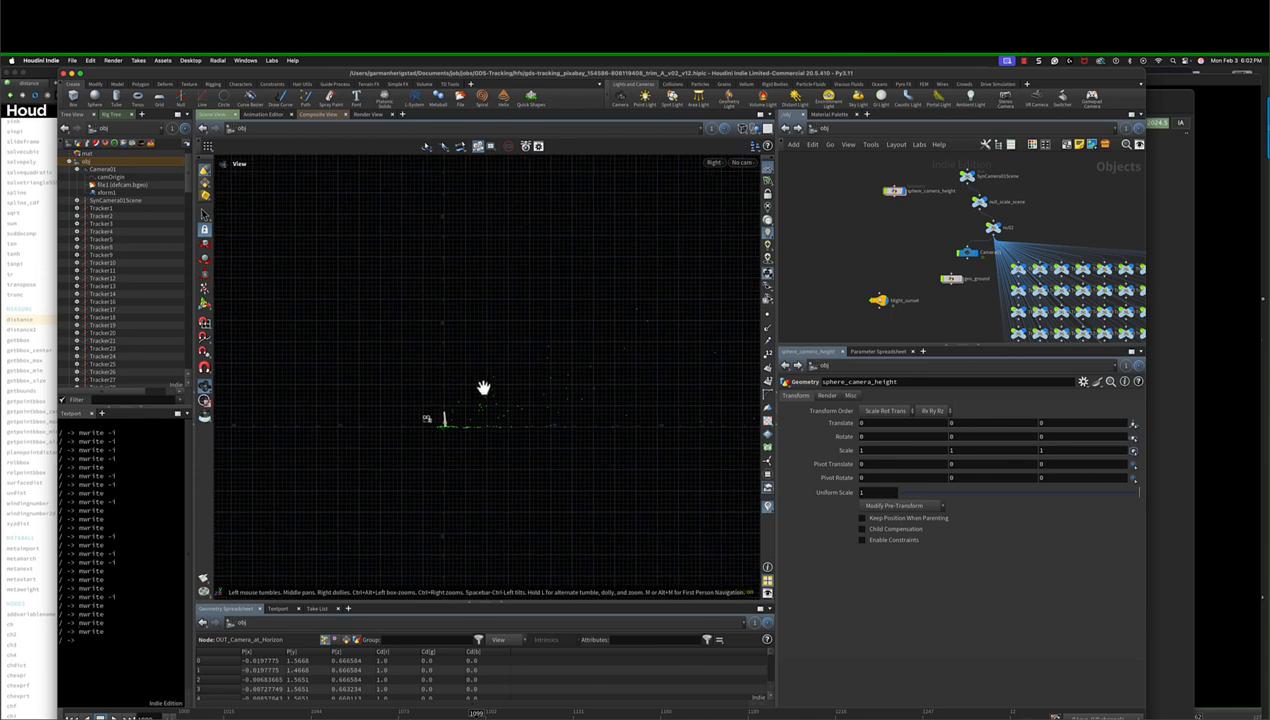
{"action": "scroll", "coordinate": [483, 387], "scroll_direction": "up", "scroll_amount": 6}
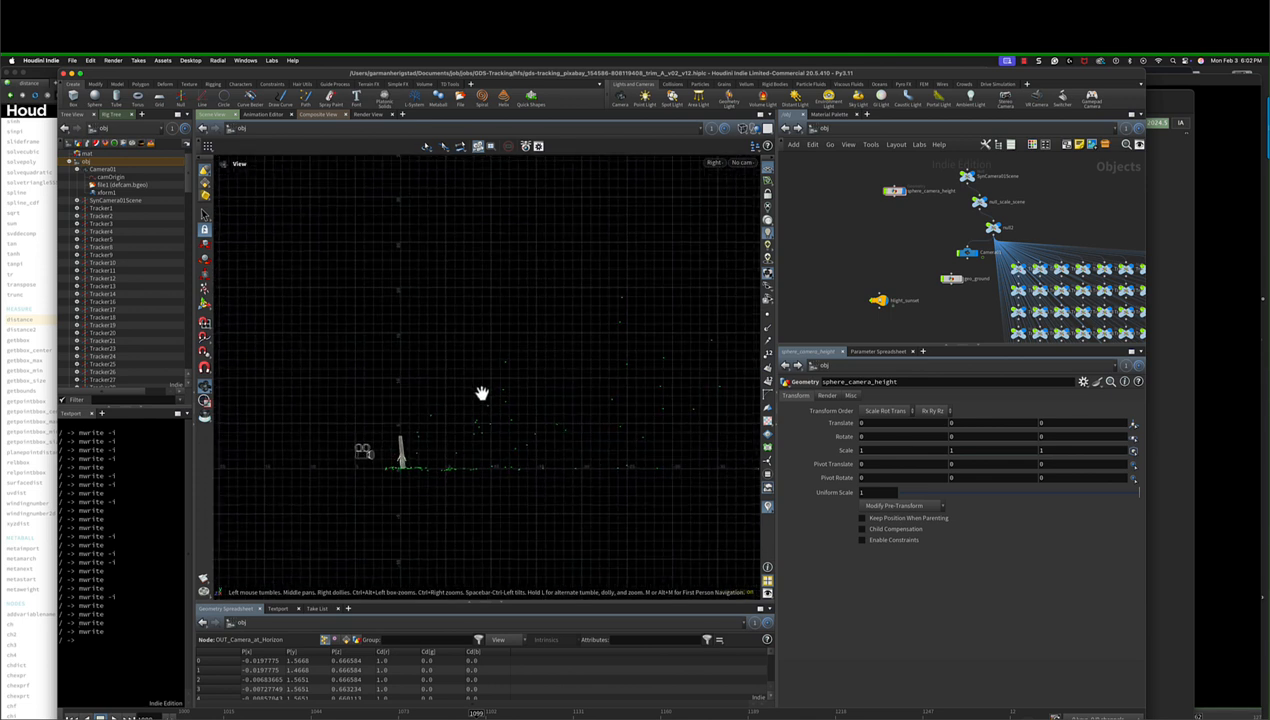
{"action": "scroll", "coordinate": [482, 393], "scroll_direction": "up", "scroll_amount": 3}
{"action": "middle_click_drag", "start_coordinate": [422, 480], "coordinate": [545, 405]}
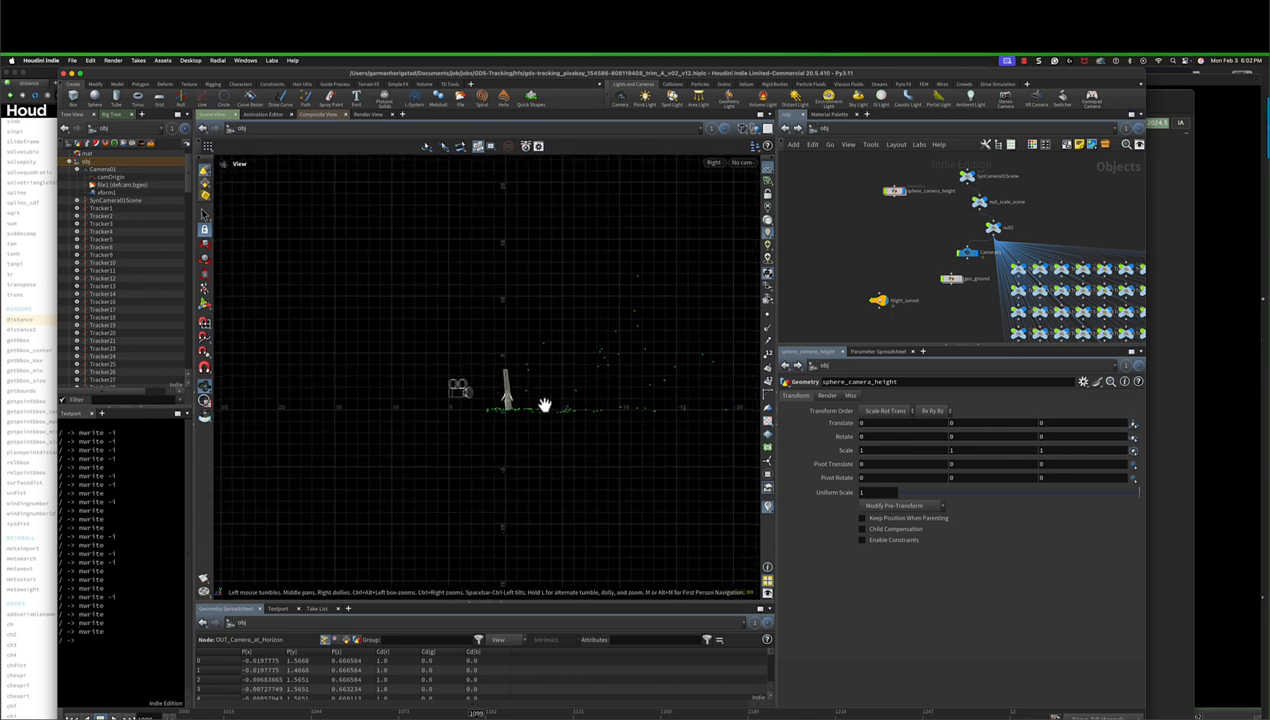
{"action": "scroll", "coordinate": [555, 355], "scroll_direction": "up", "scroll_amount": 5}
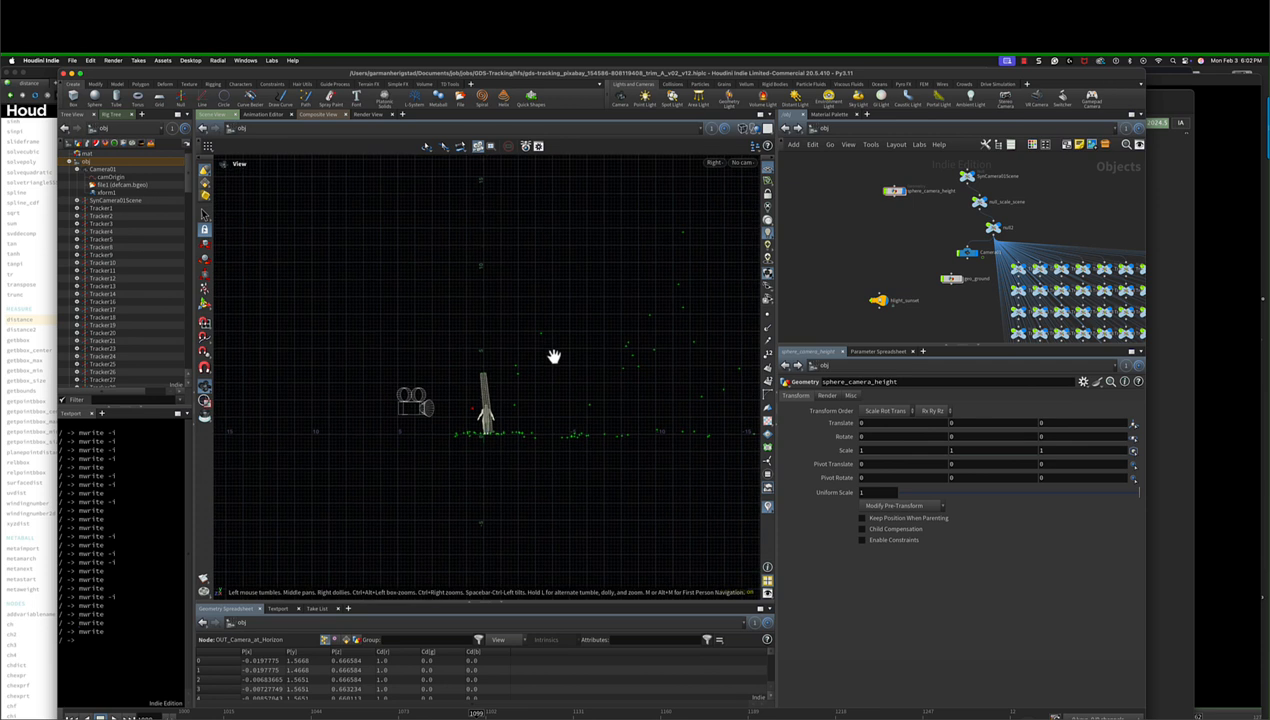
{"action": "scroll", "coordinate": [555, 357], "scroll_direction": "up", "scroll_amount": 1}
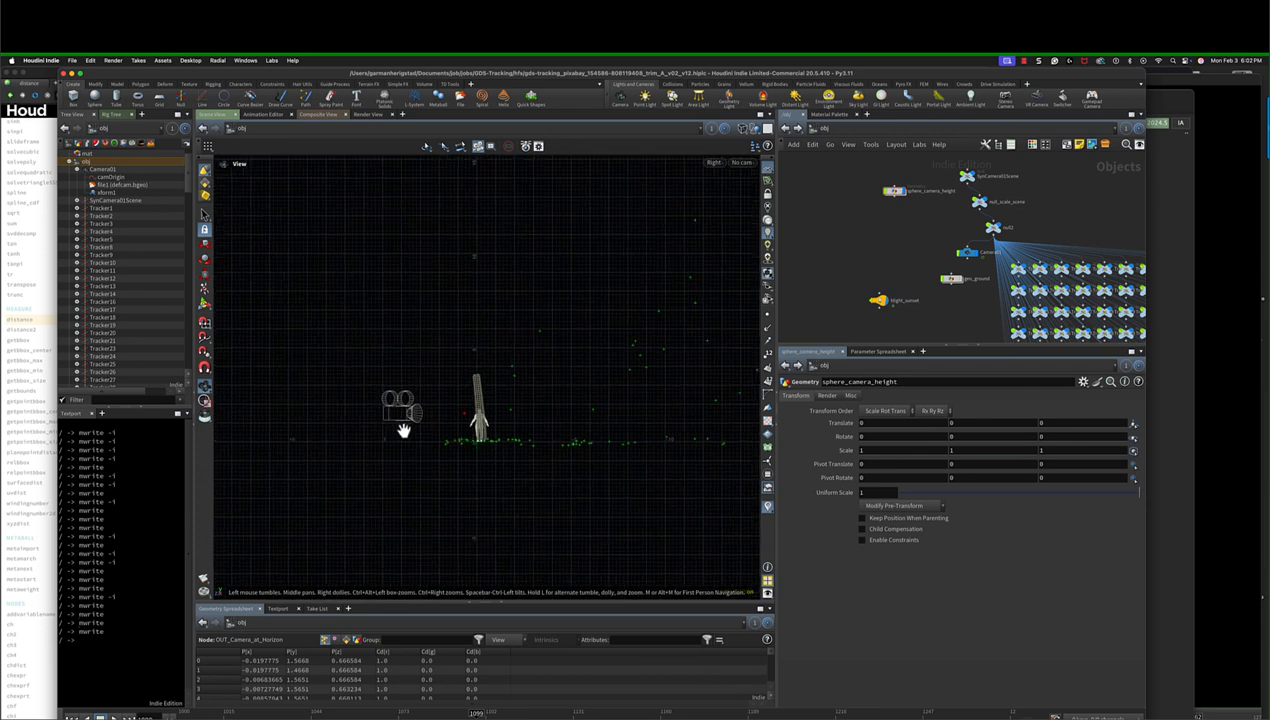
{"action": "scroll", "coordinate": [462, 423], "scroll_direction": "up", "scroll_amount": 2}
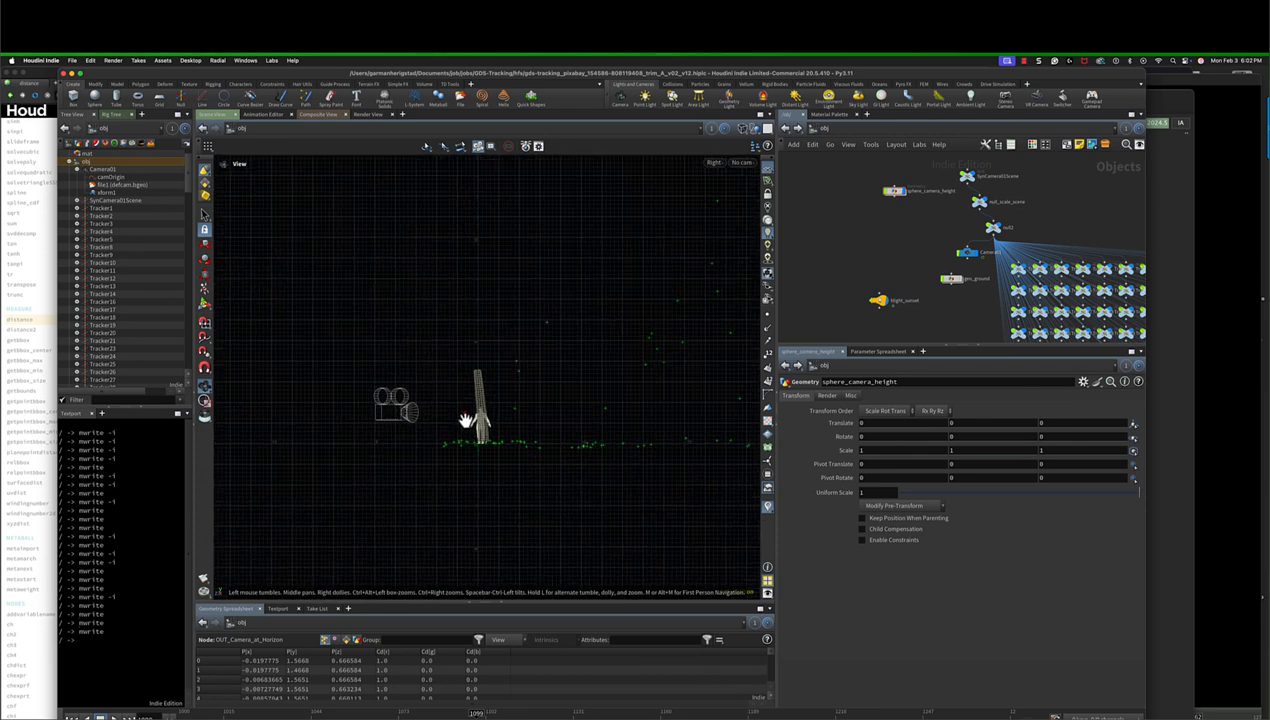
Look through Camera01 in perspective again and scrub to frame 1175 to check the sphere against the horizon.
{"action": "left_click", "coordinate": [740, 163]}
{"action": "key", "text": "space+1"}
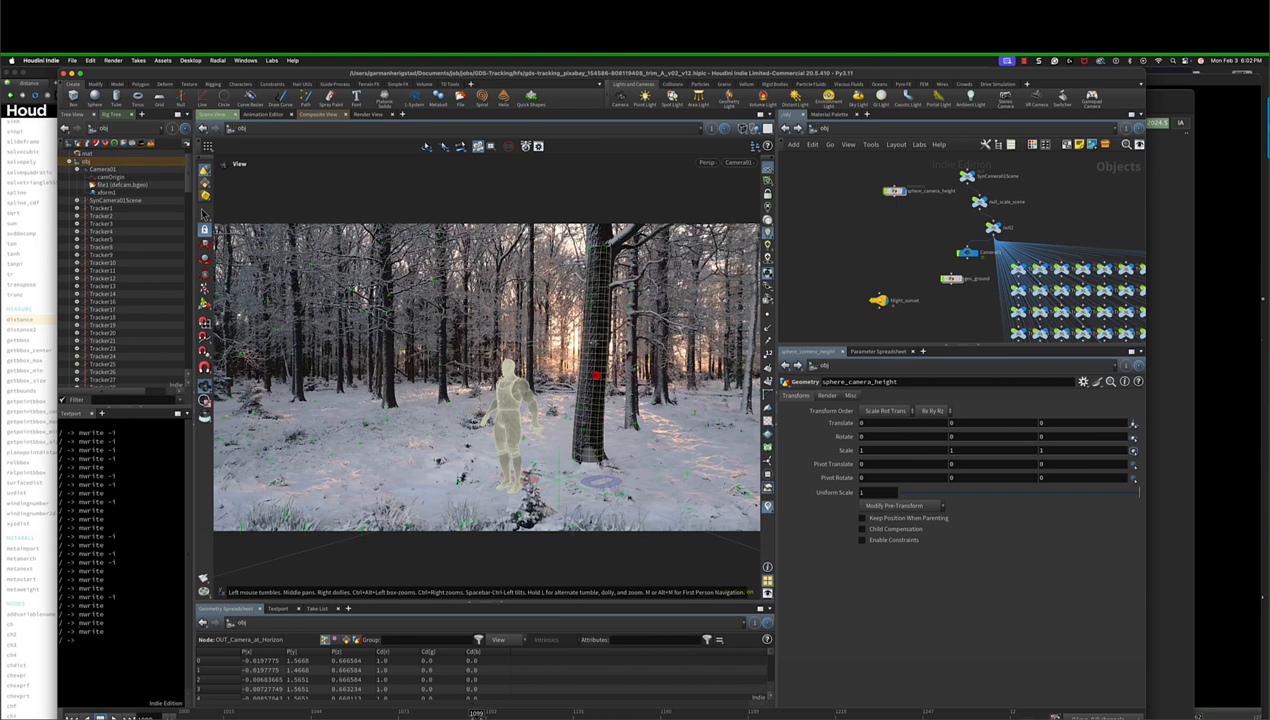
{"action": "left_click_drag", "start_coordinate": [476, 712], "coordinate": [705, 712]}
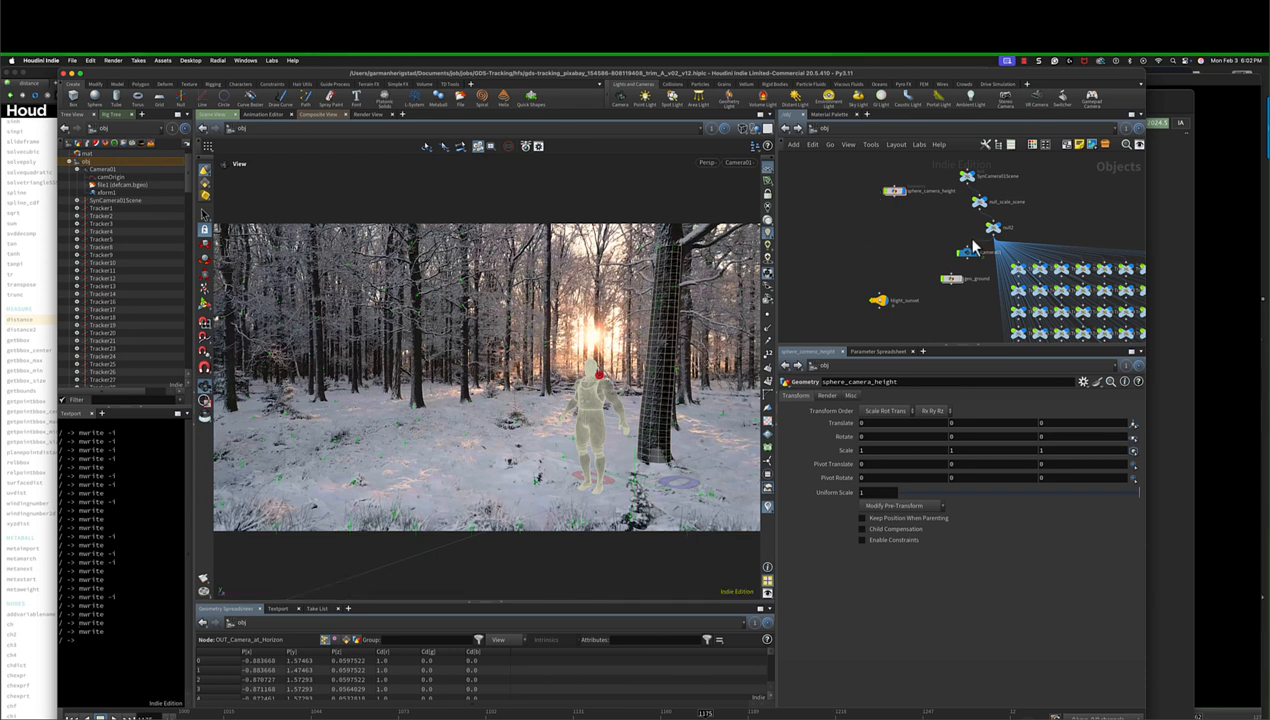
Review the transform parameters of Camera01 and sphere_camera_height at the object level.
{"action": "left_click", "coordinate": [960, 252]}
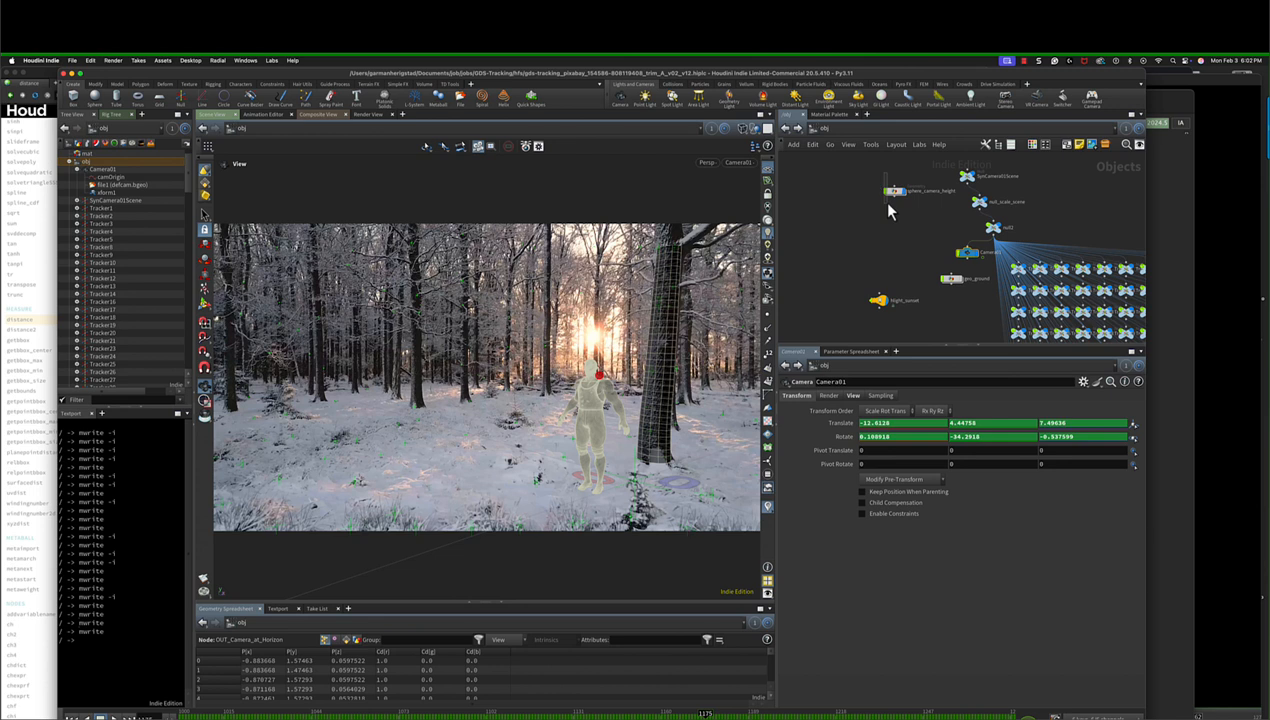
{"action": "left_click", "coordinate": [893, 193]}
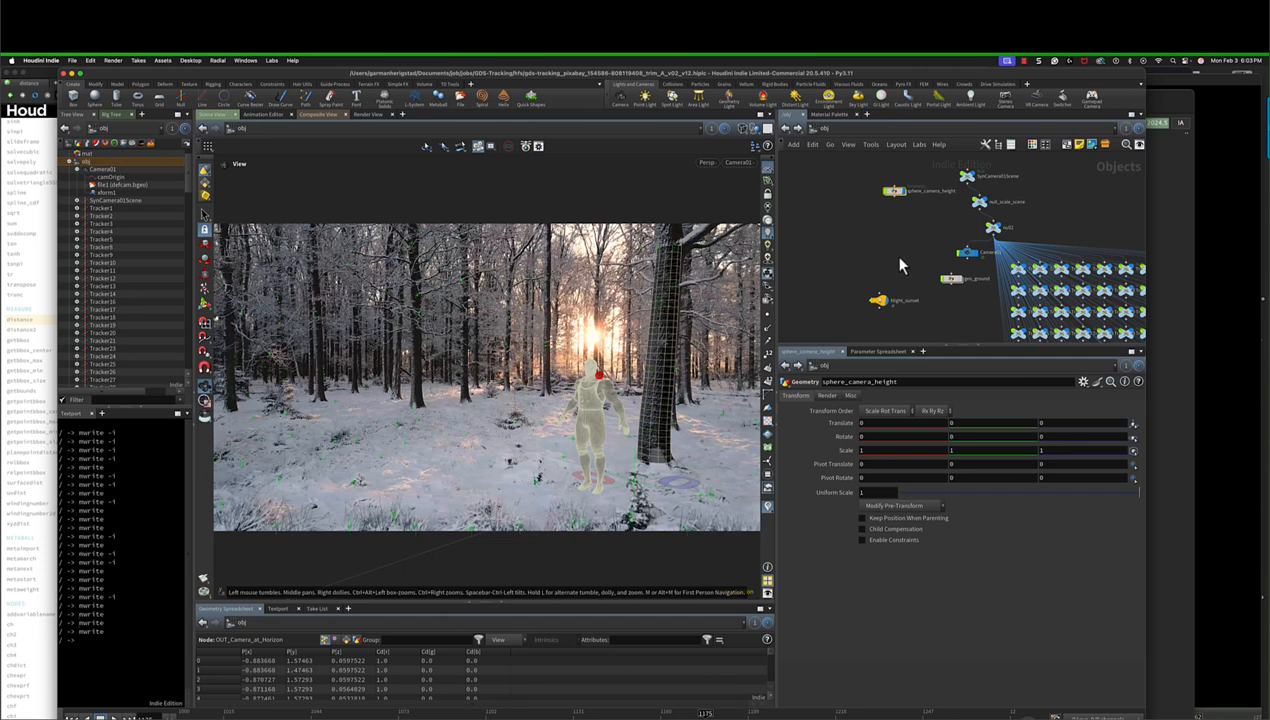
{"action": "middle_click_drag", "start_coordinate": [870, 242], "coordinate": [869, 254]}
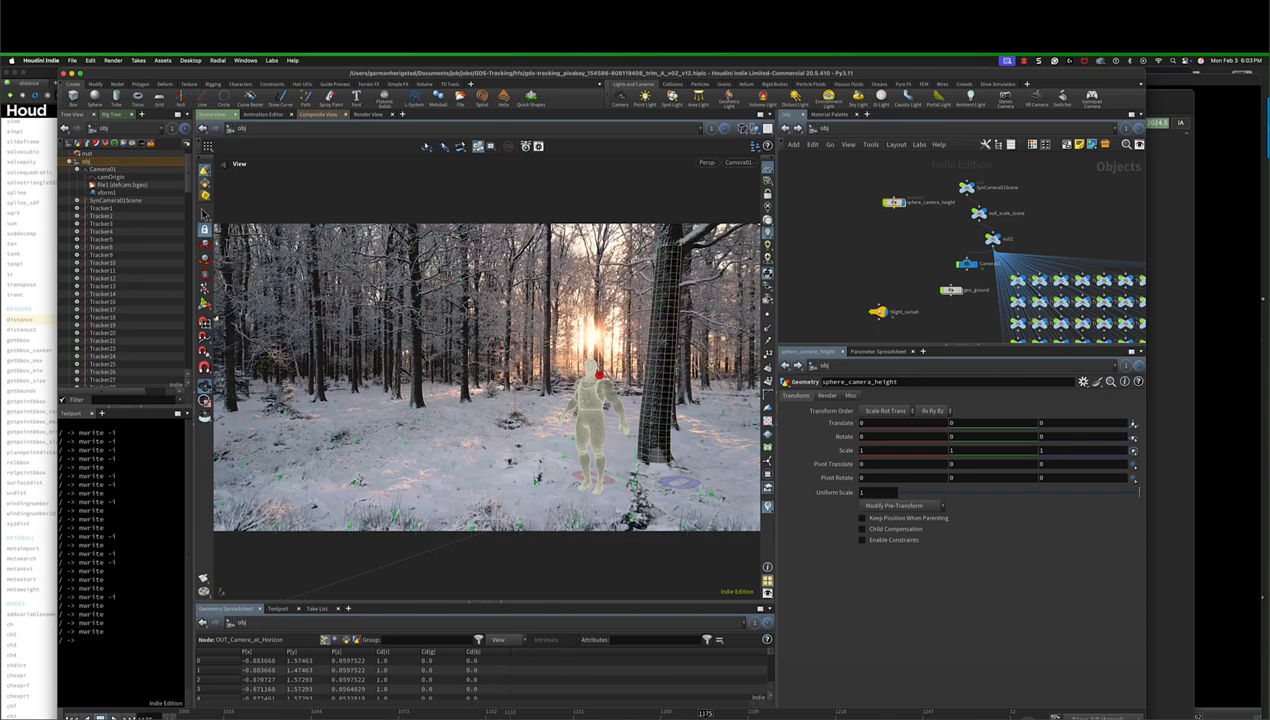
Go to frame 1260 and select the hlight_sunset light in the object network.
{"action": "left_click_drag", "start_coordinate": [705, 713], "coordinate": [988, 712]}
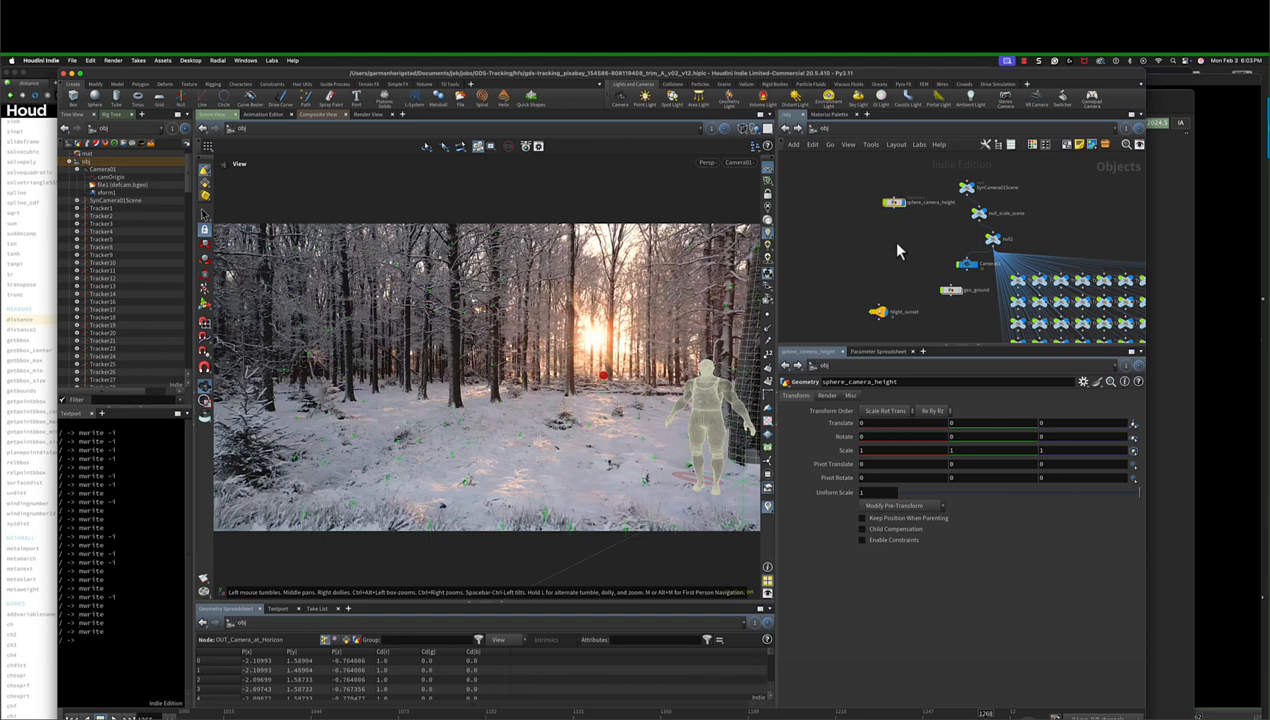
{"action": "middle_click_drag", "start_coordinate": [885, 302], "coordinate": [935, 290]}
{"action": "left_click", "coordinate": [929, 300]}
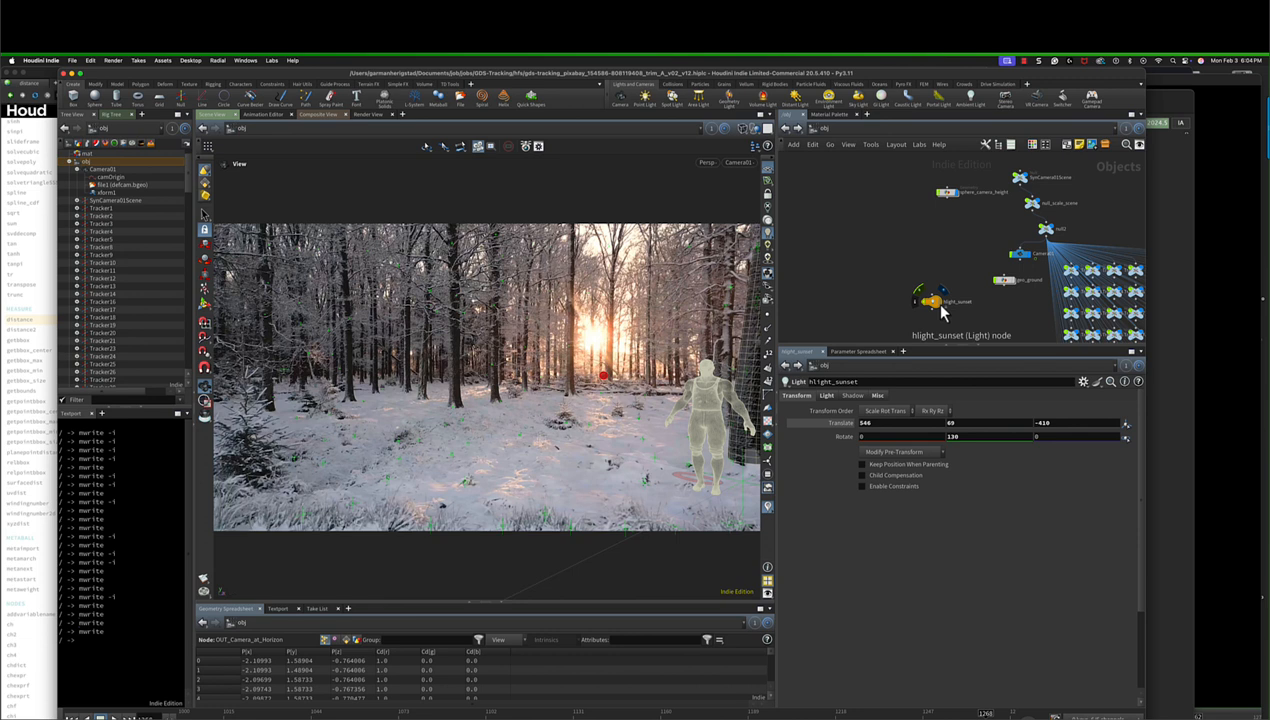
Hide the viewport's background image, switching it on and off to compare the sunset light's position with the sun in the footage.
{"action": "key", "text": "d"}
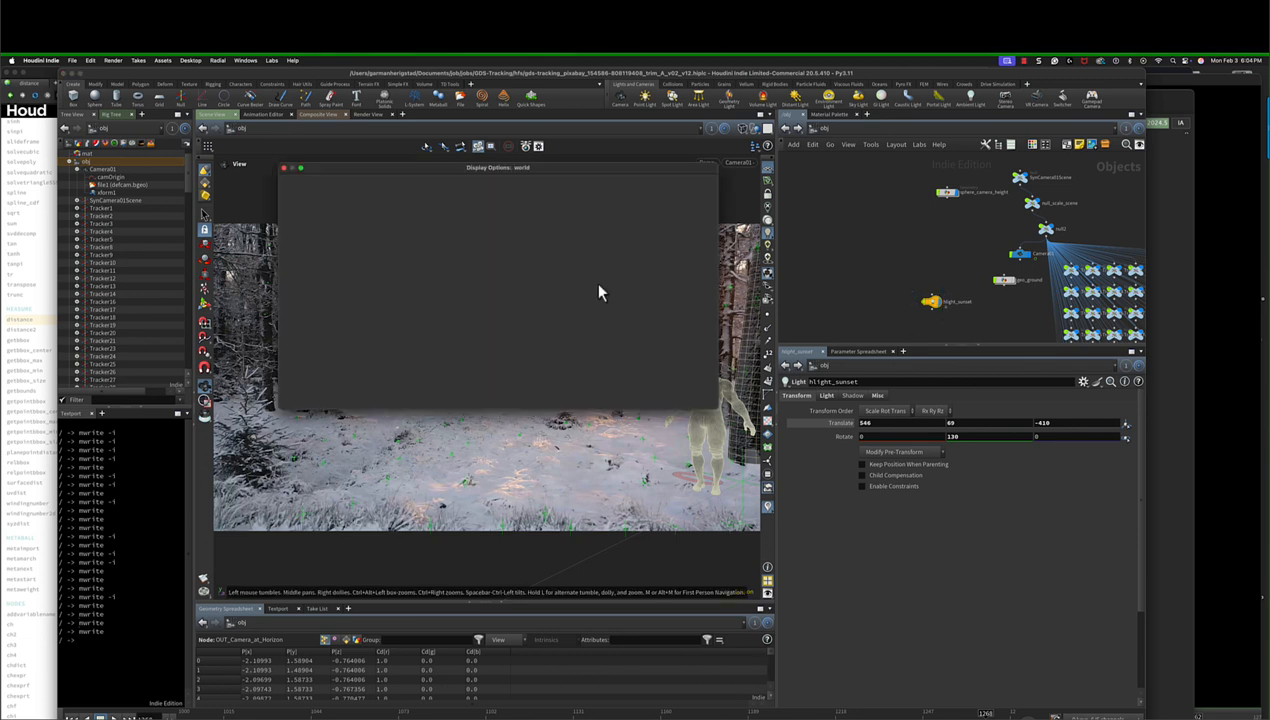
{"action": "left_click", "coordinate": [304, 227]}
{"action": "key", "text": "Escape"}
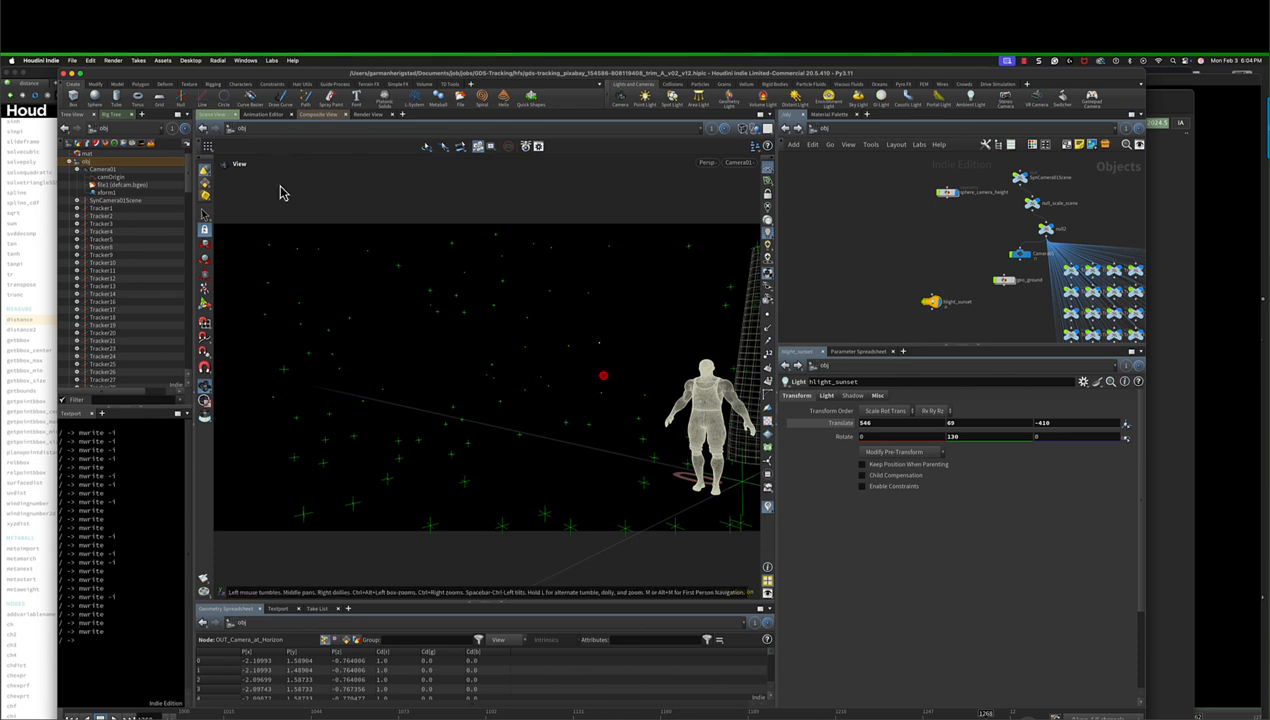
{"action": "key", "text": "d"}
{"action": "left_click_drag", "start_coordinate": [560, 178], "coordinate": [990, 240]}
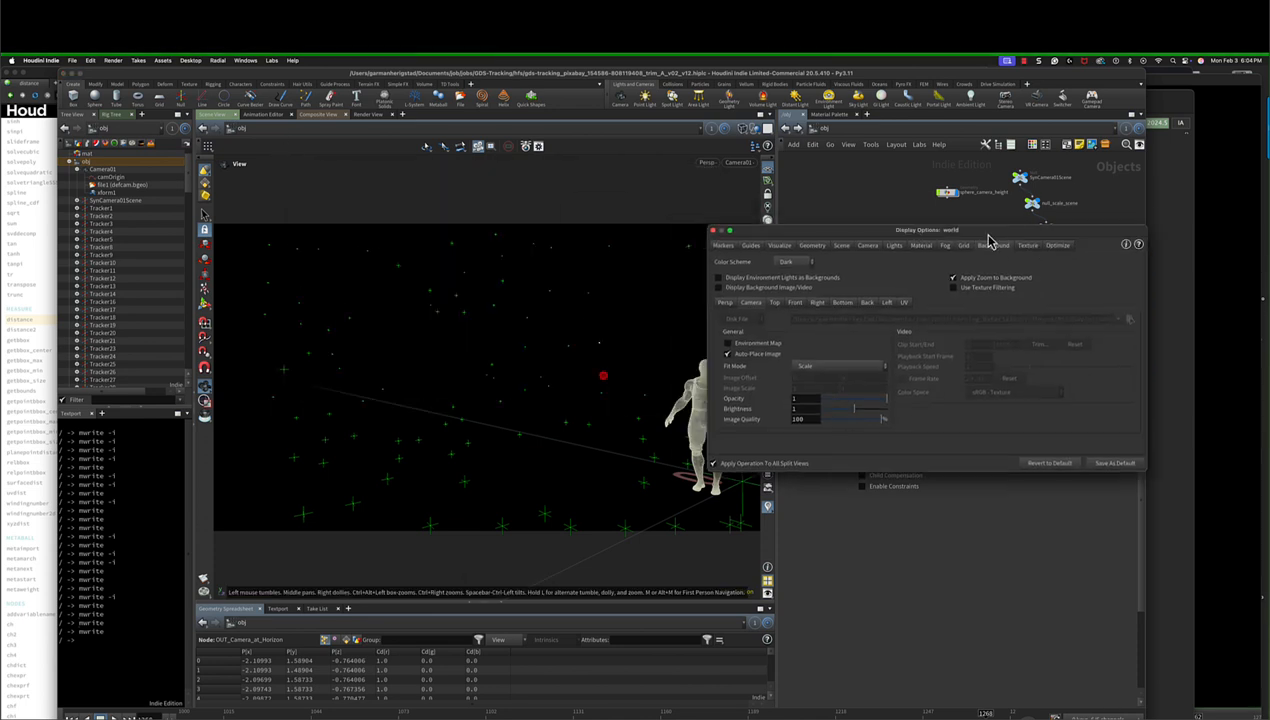
{"action": "left_click", "coordinate": [731, 287]}
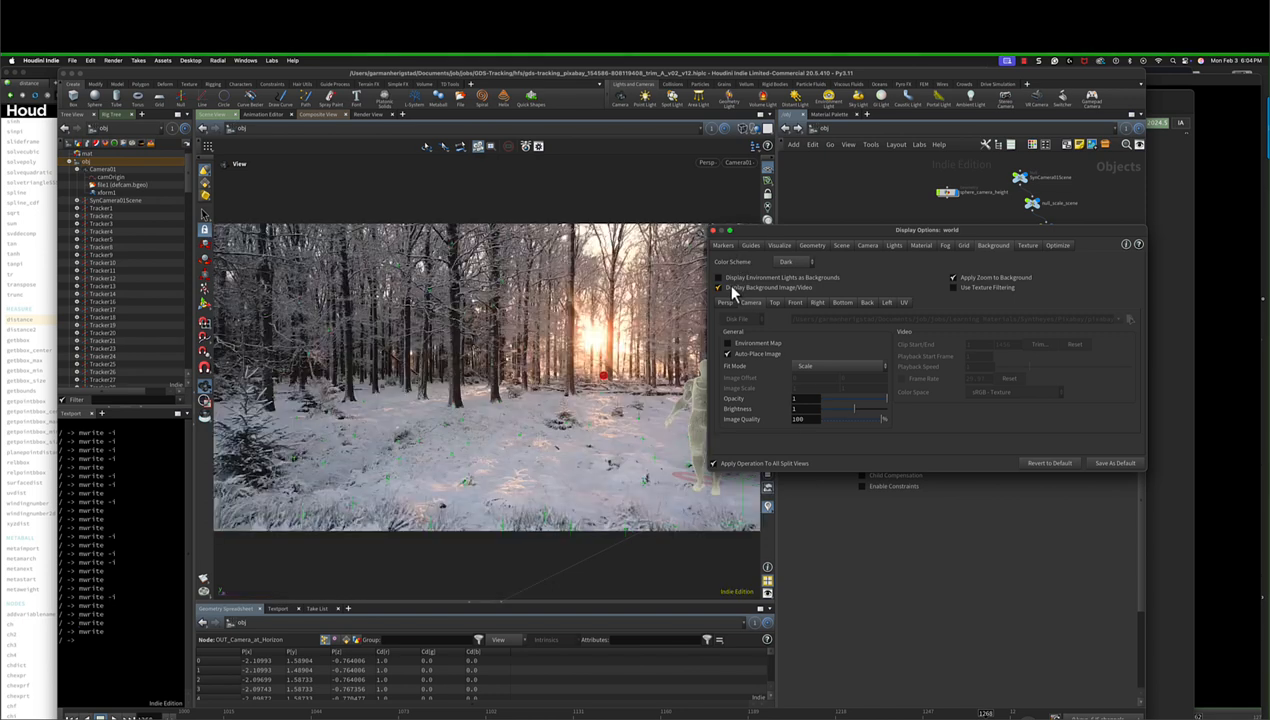
{"action": "left_click", "coordinate": [731, 287]}
{"action": "left_click", "coordinate": [731, 287]}
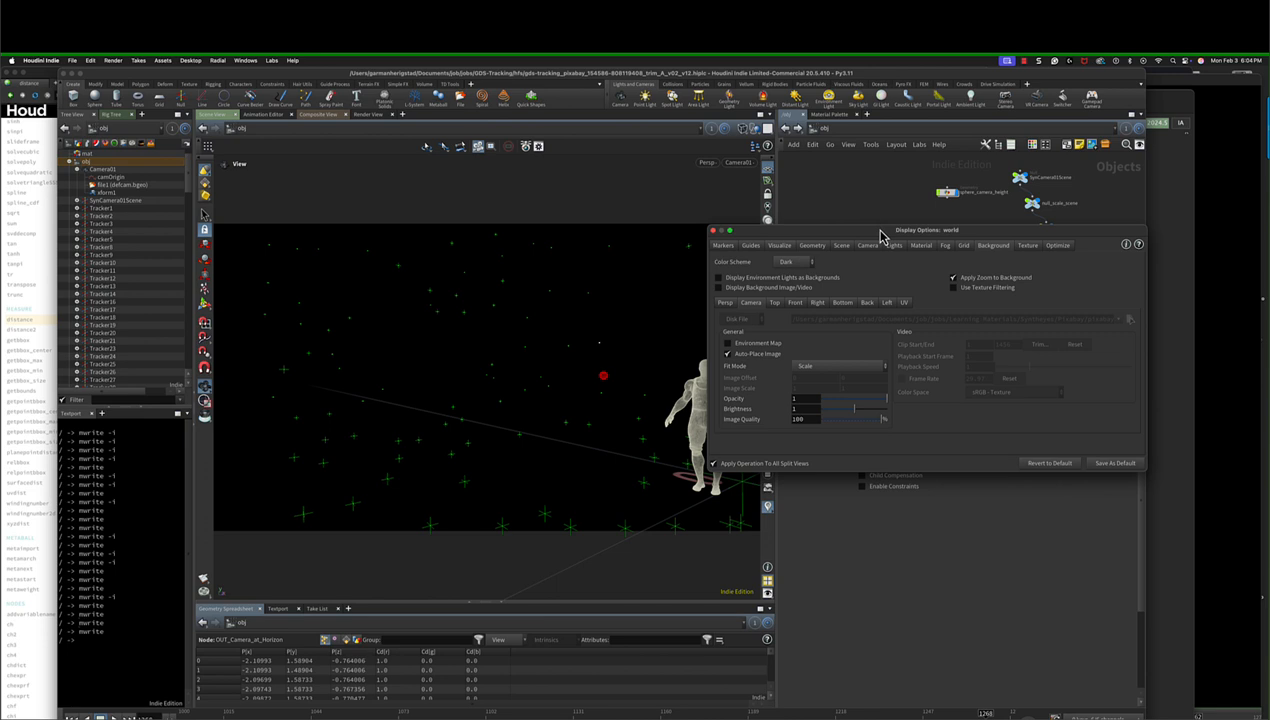
Uncover the parameters of hlight_sunset and set its translation to X 531, Y 93 and Z -1410.
{"action": "left_click_drag", "start_coordinate": [878, 230], "coordinate": [894, 358]}
{"action": "left_click", "coordinate": [931, 298]}
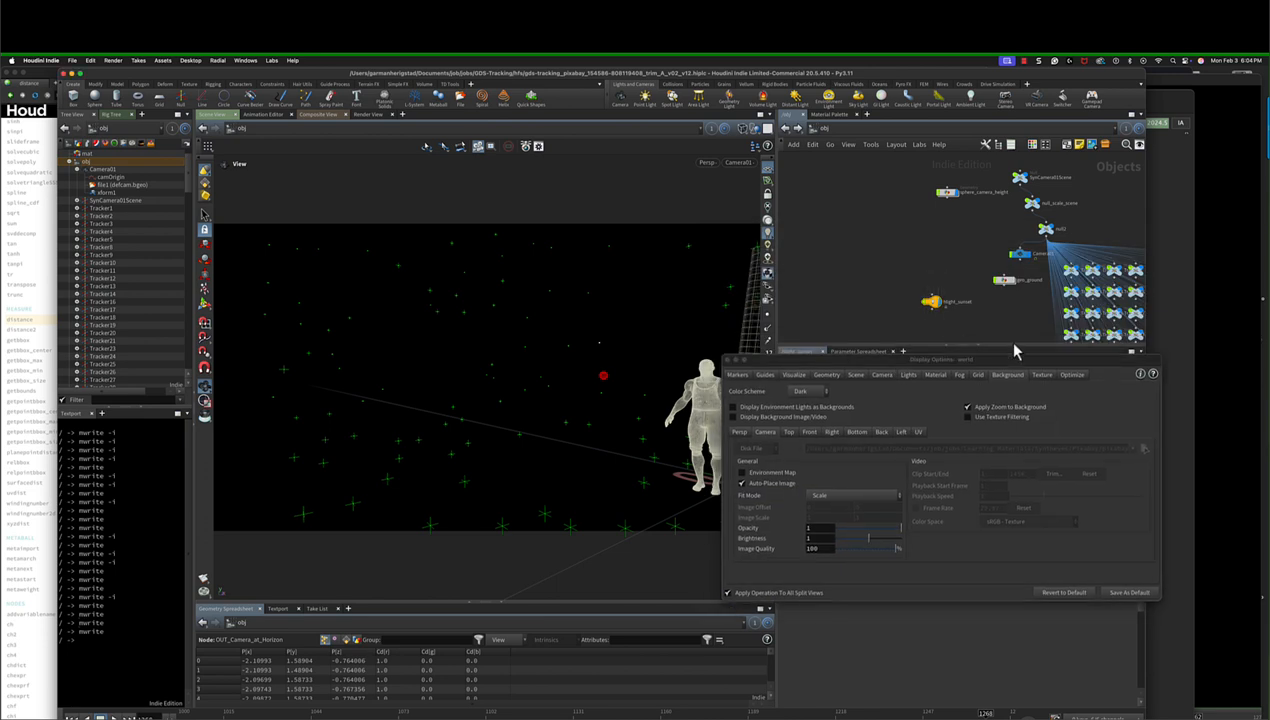
{"action": "left_click_drag", "start_coordinate": [1038, 362], "coordinate": [642, 496]}
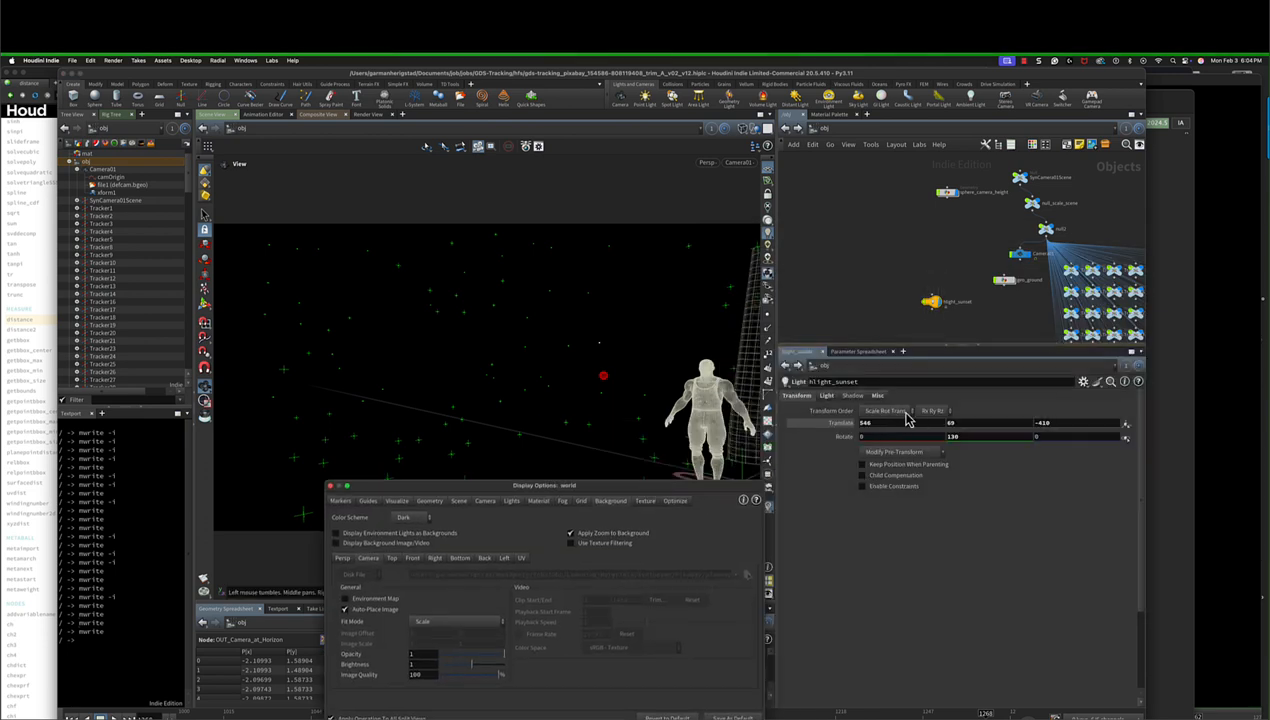
{"action": "middle_click_drag", "start_coordinate": [958, 430], "coordinate": [1200, 384]}
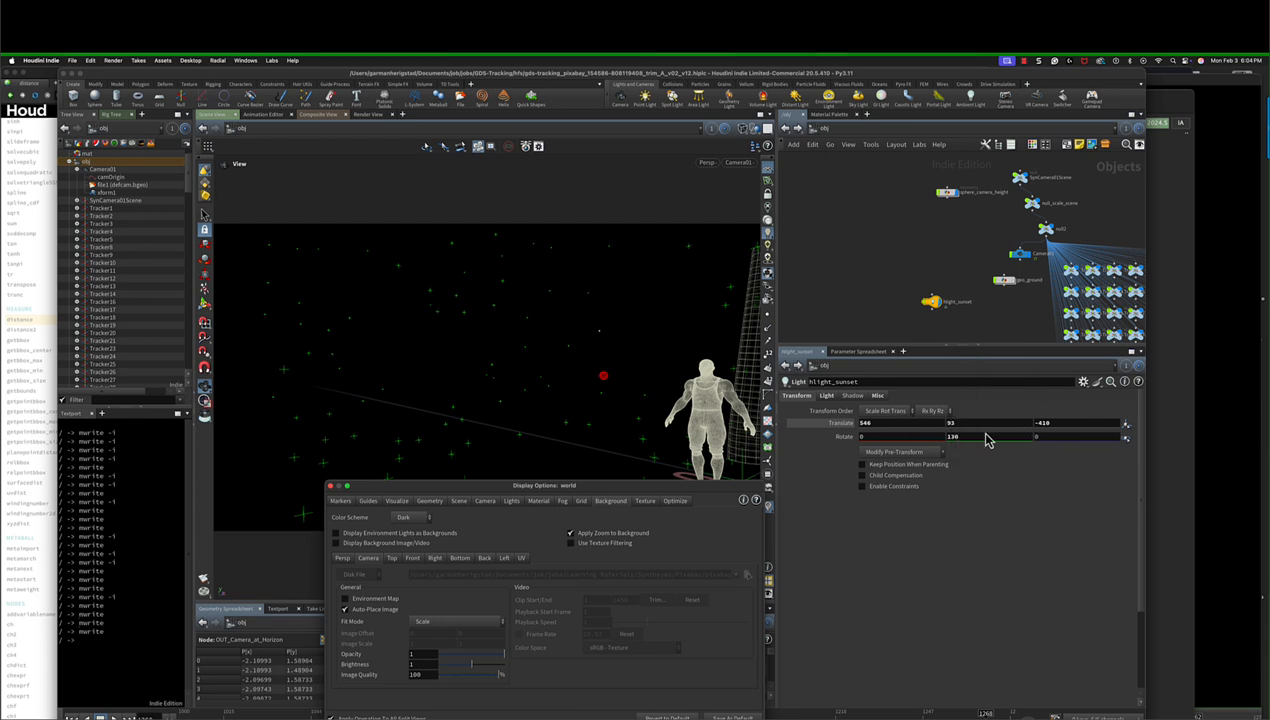
{"action": "middle_click_drag", "start_coordinate": [877, 427], "coordinate": [770, 430]}
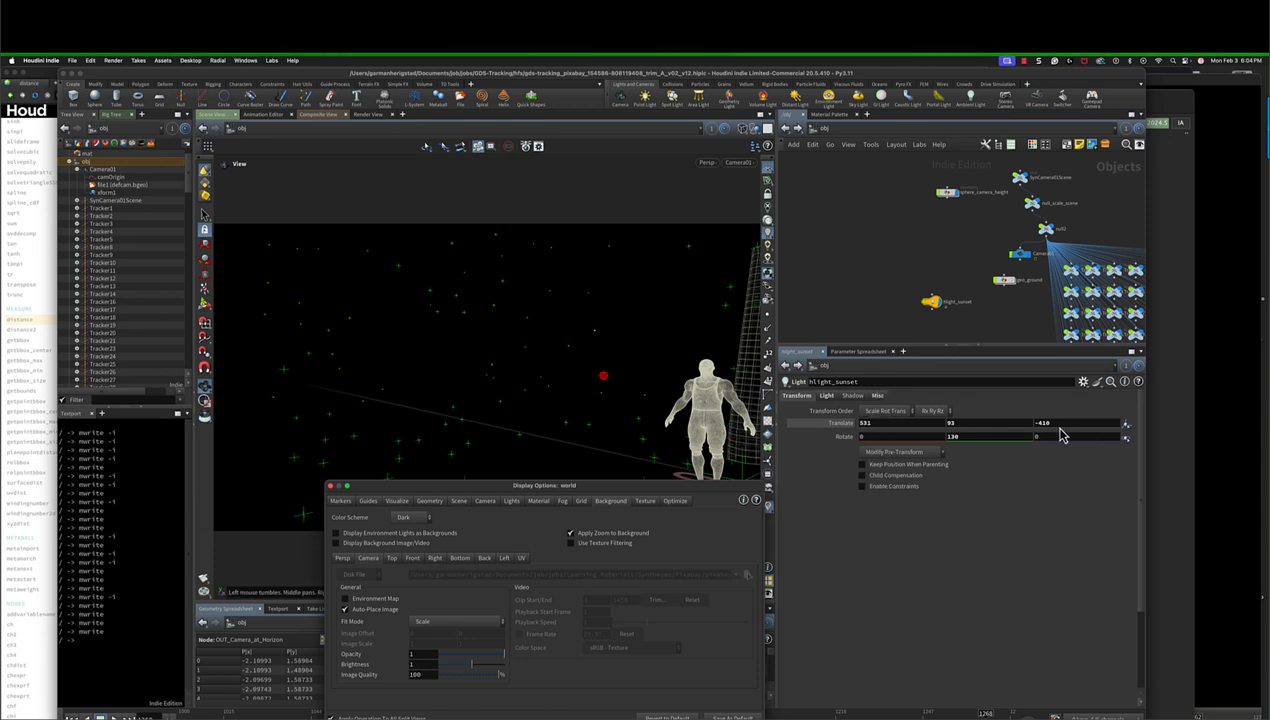
{"action": "left_click", "coordinate": [1040, 428]}
{"action": "left_click", "coordinate": [1040, 425]}
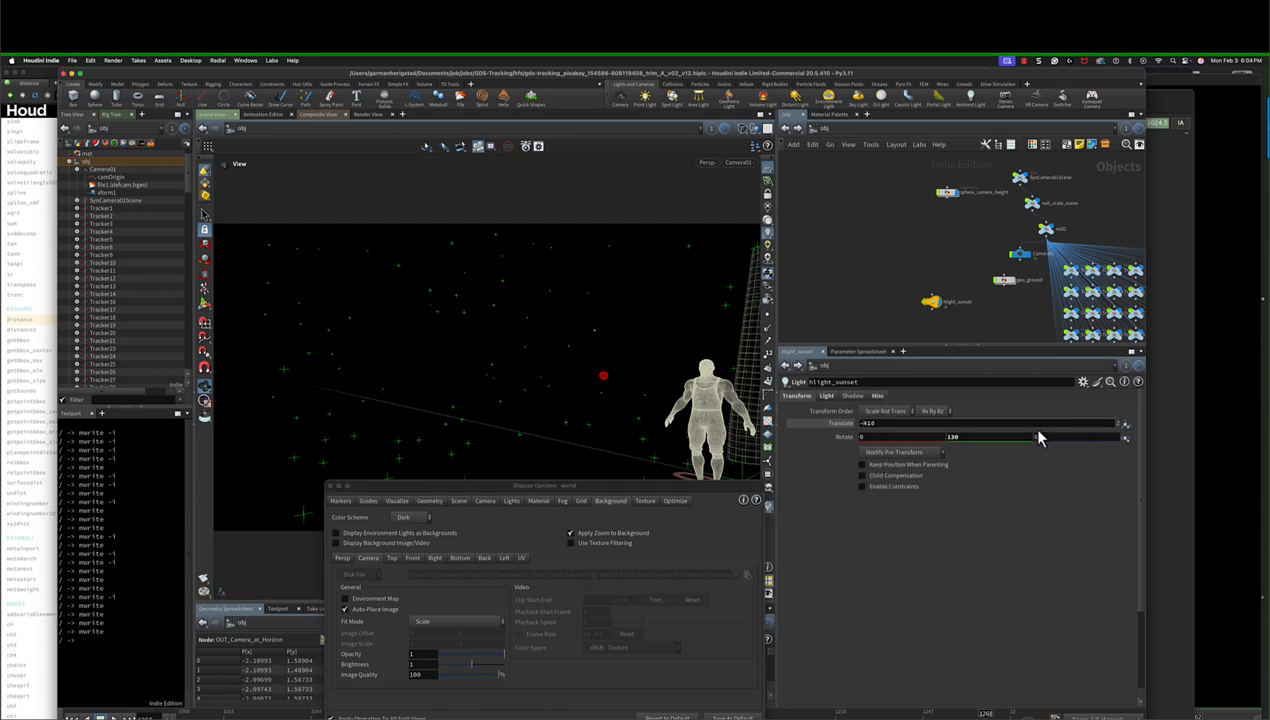
{"action": "type", "text": "-1410"}
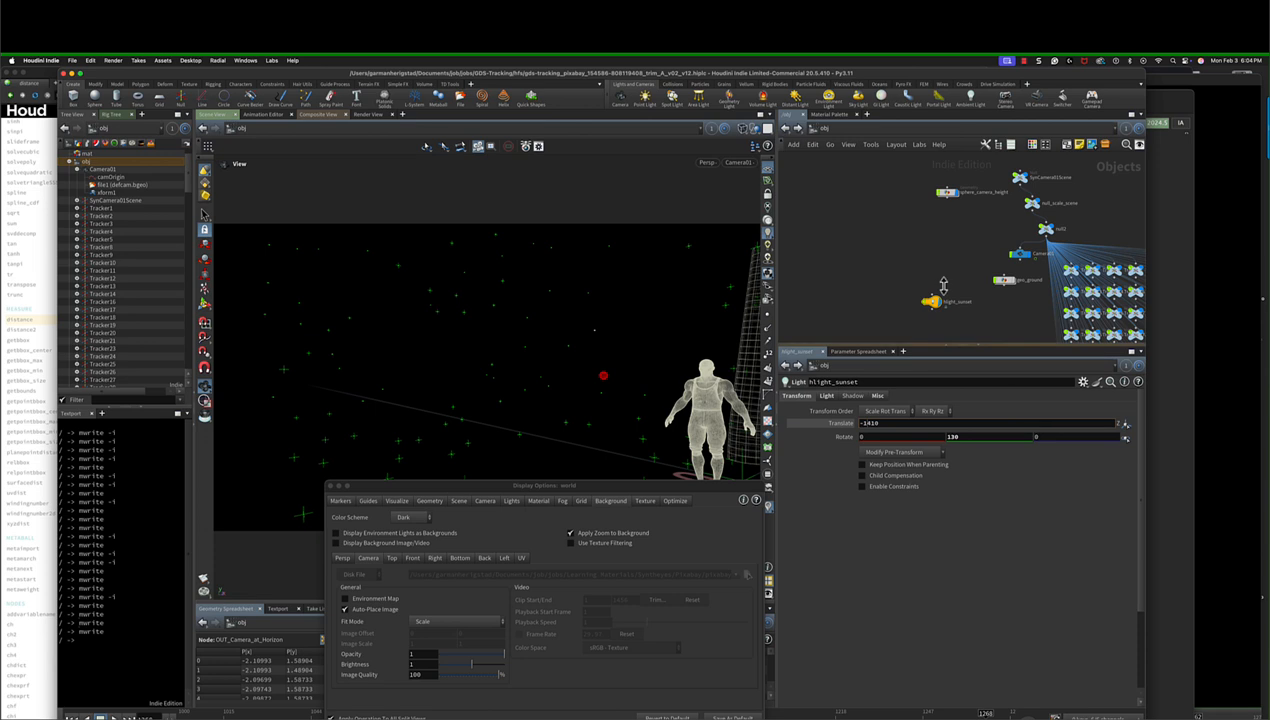
{"action": "key", "text": "Return"}
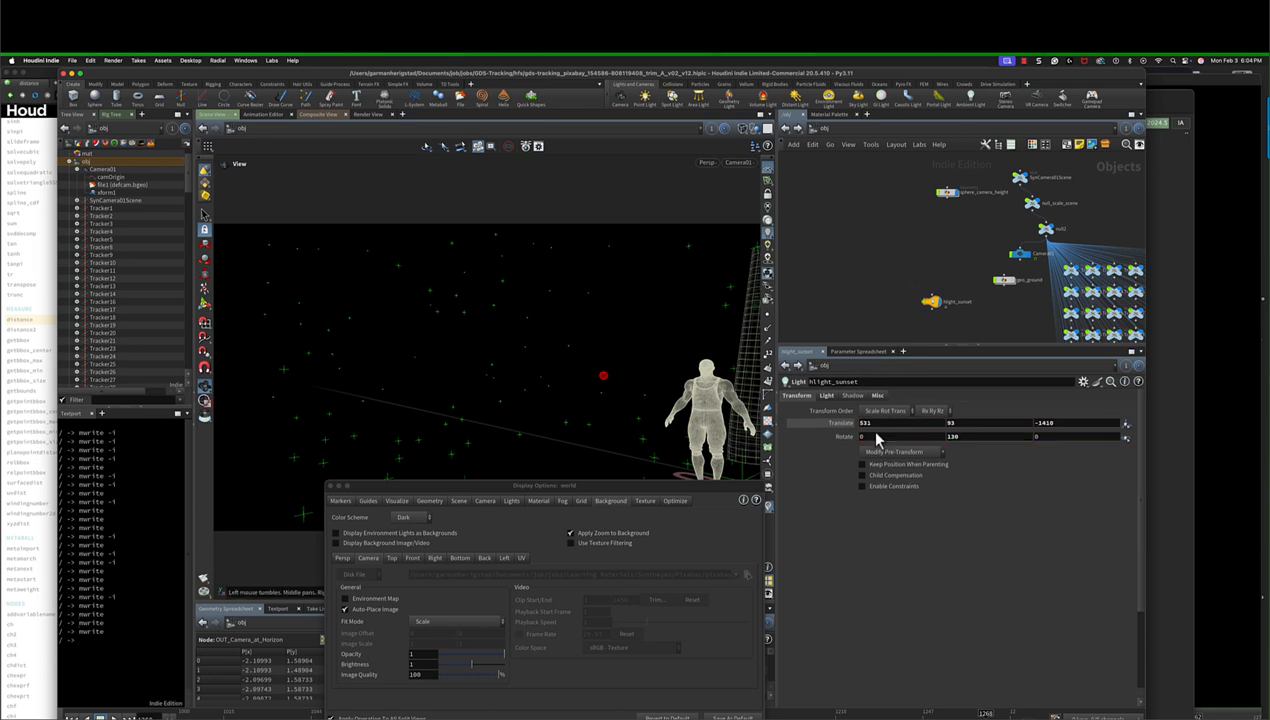
Adjust the X translation of hlight_sunset in stages to 1964.02.
{"action": "middle_click_drag", "start_coordinate": [876, 424], "coordinate": [989, 403]}
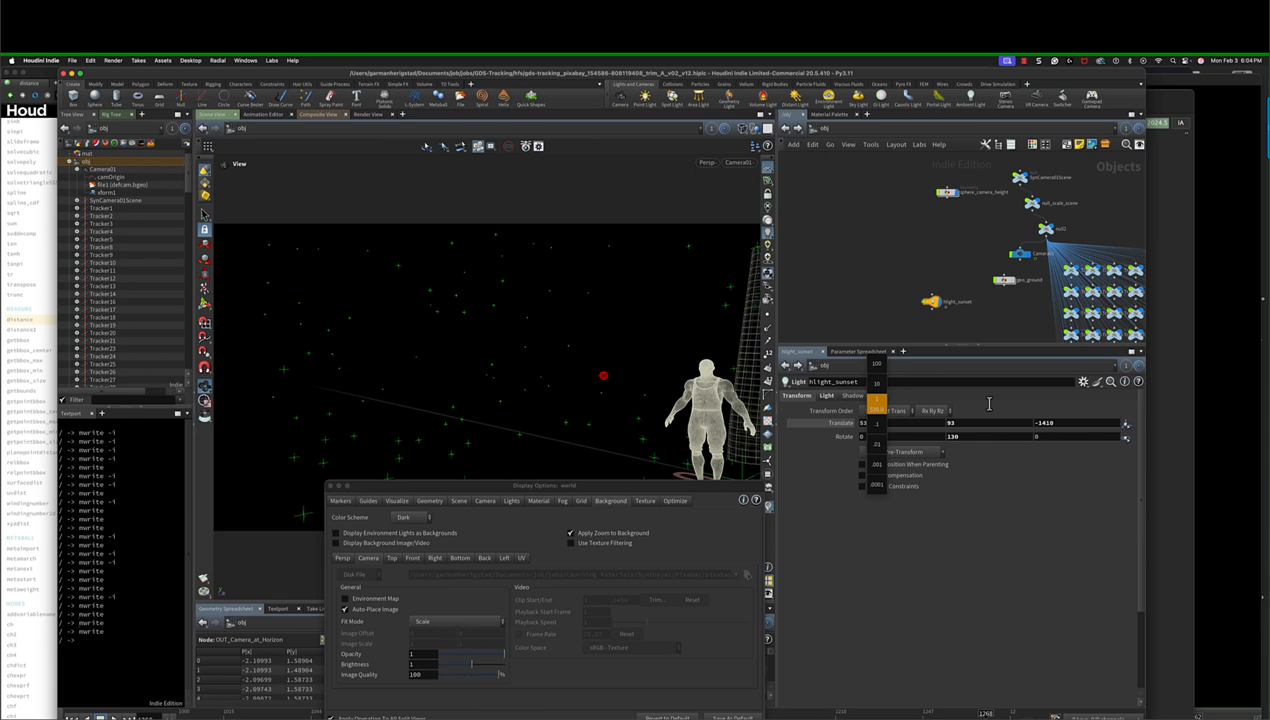
{"action": "middle_click_drag", "start_coordinate": [401, 447], "coordinate": [363, 337]}
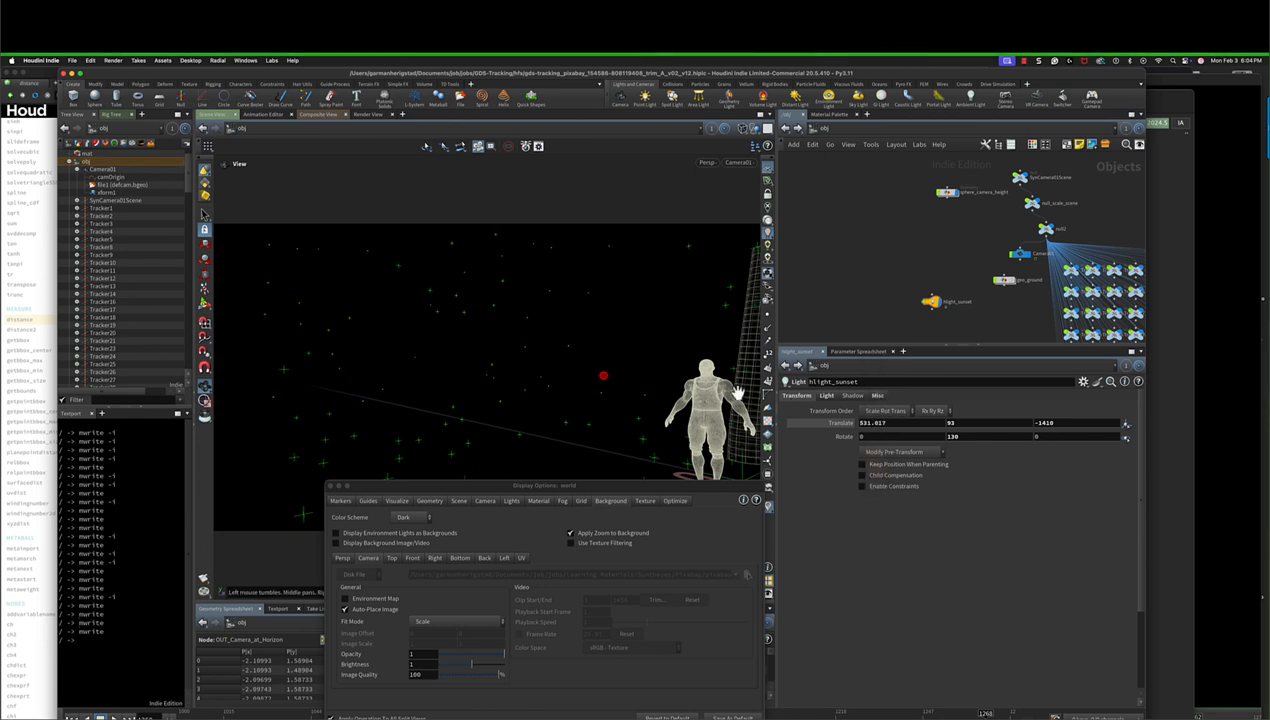
{"action": "middle_click_drag", "start_coordinate": [861, 422], "coordinate": [959, 381]}
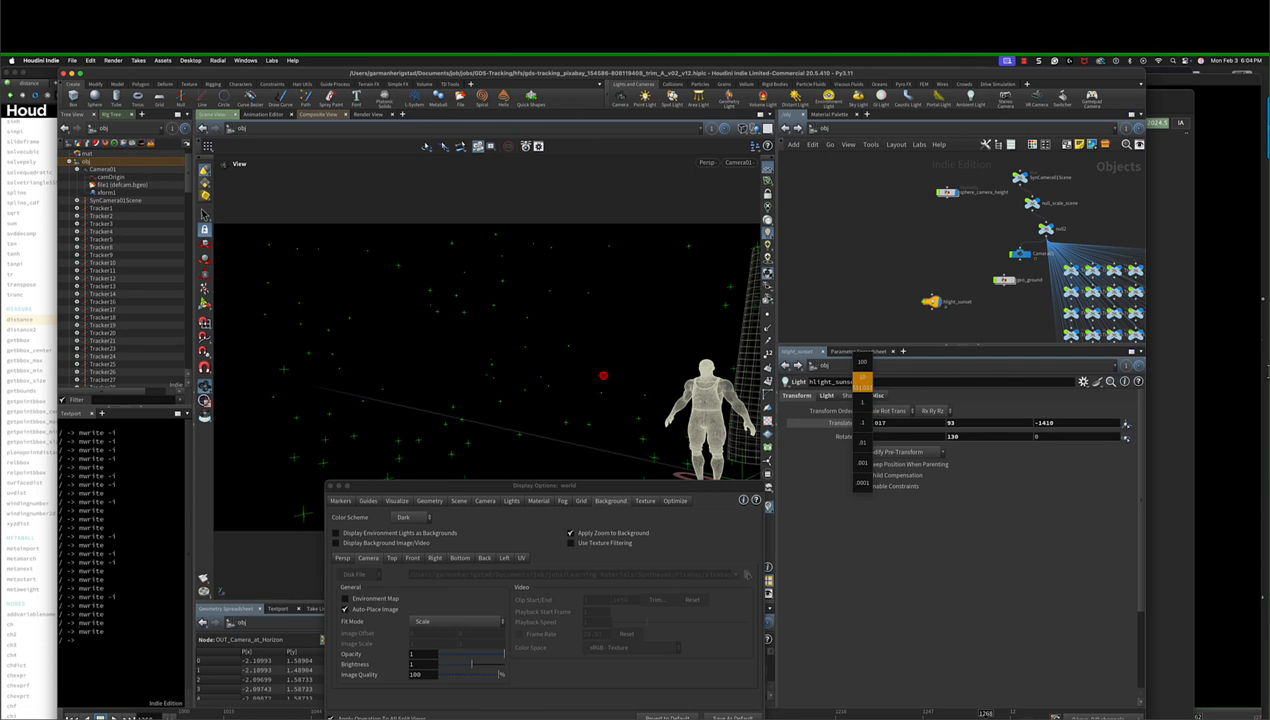
{"action": "middle_click_drag", "start_coordinate": [1265, 370], "coordinate": [1266, 398]}
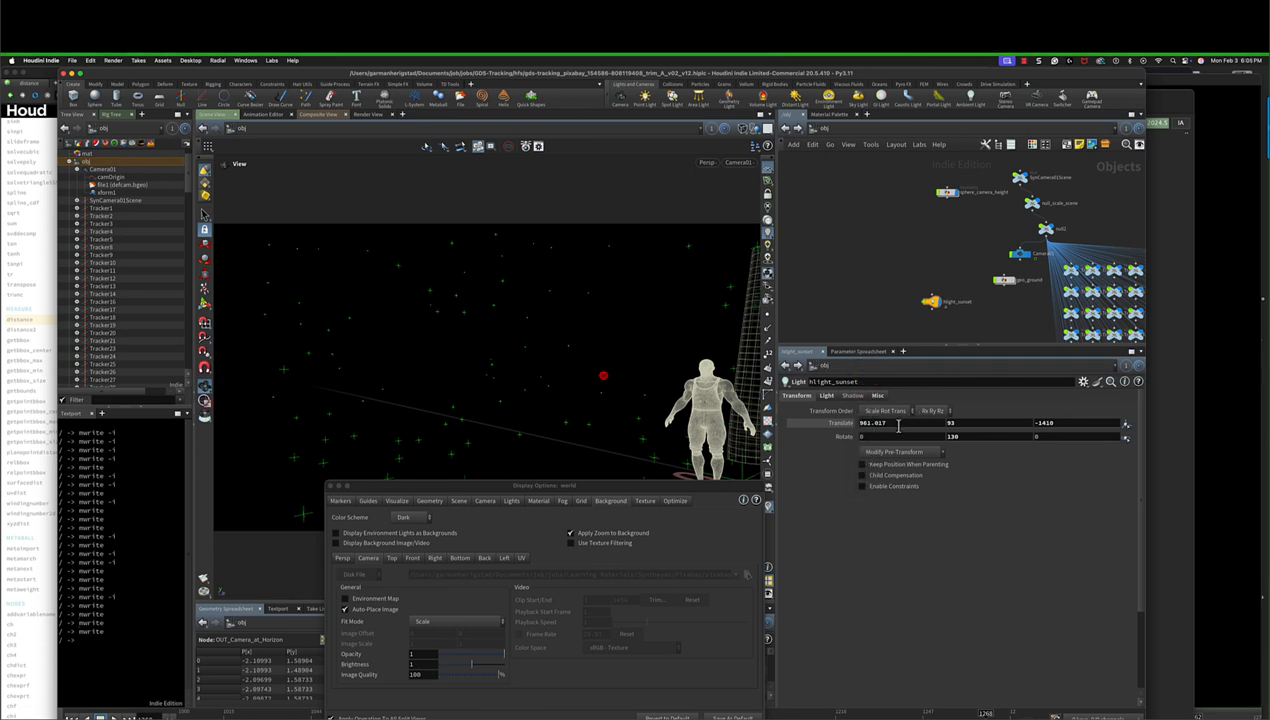
{"action": "middle_click_drag", "start_coordinate": [899, 422], "coordinate": [1137, 368]}
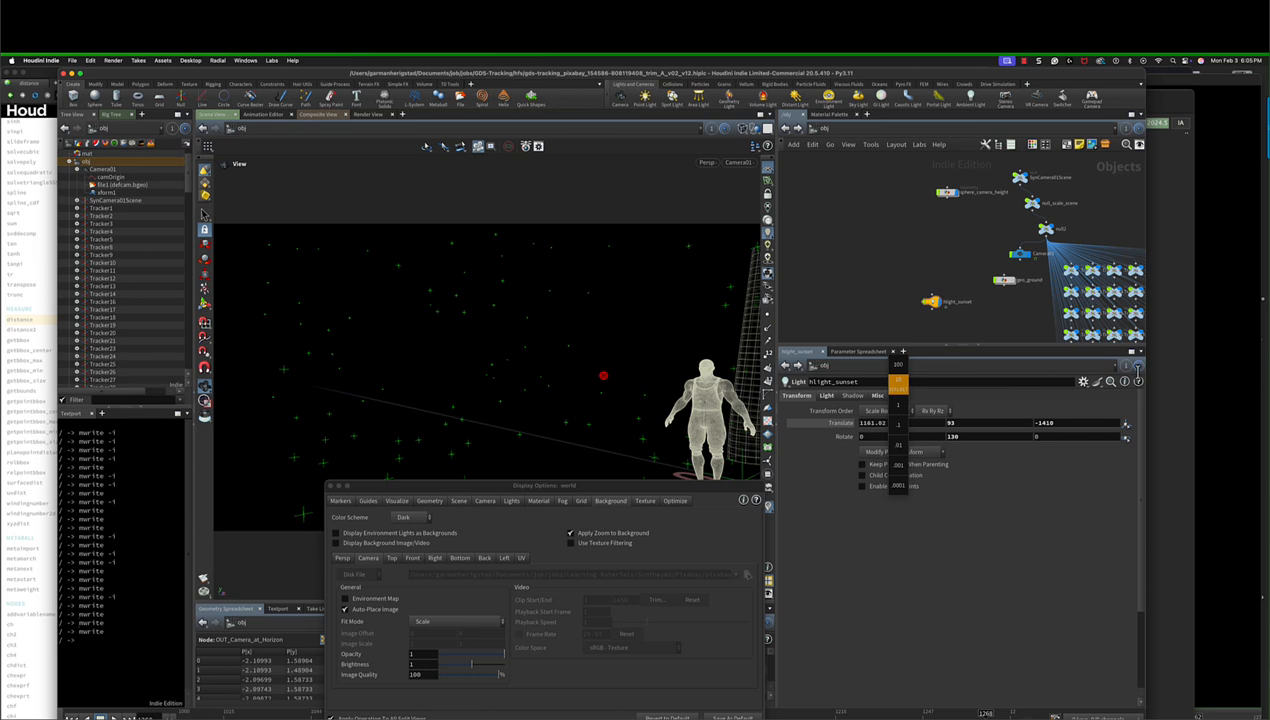
{"action": "middle_click_drag", "start_coordinate": [1266, 365], "coordinate": [1266, 366]}
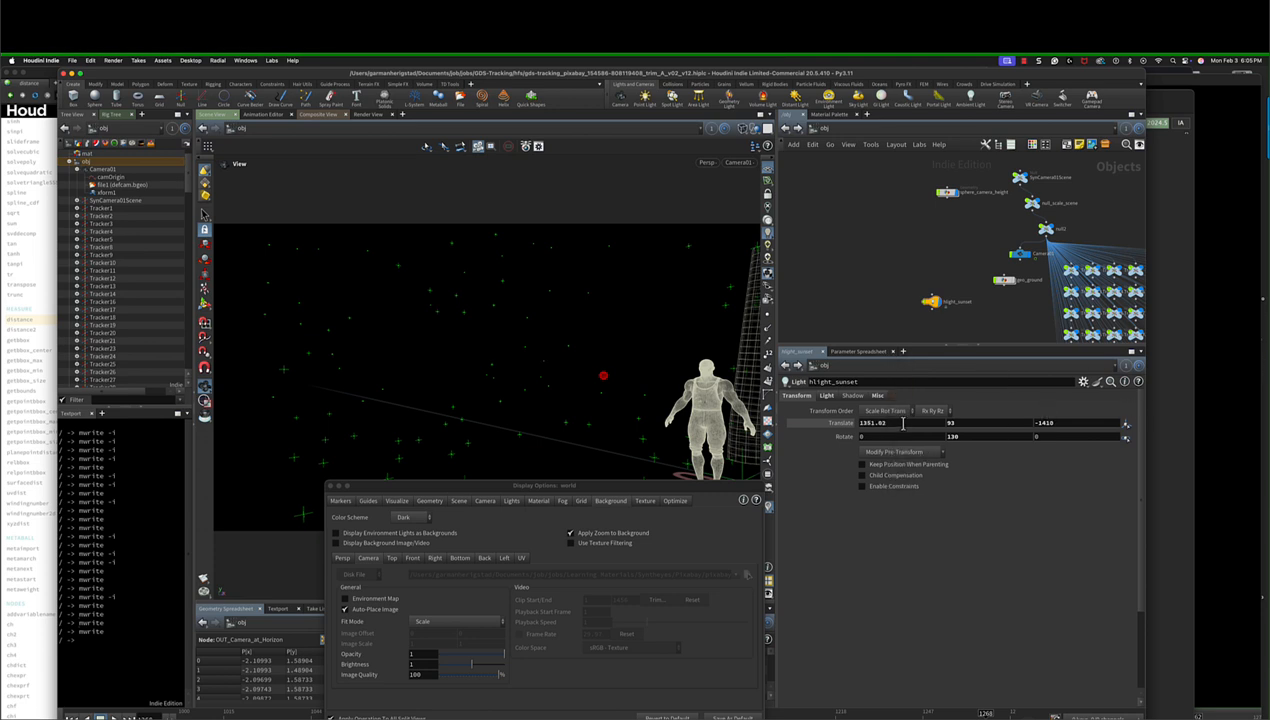
{"action": "middle_click_drag", "start_coordinate": [903, 422], "coordinate": [1177, 389]}
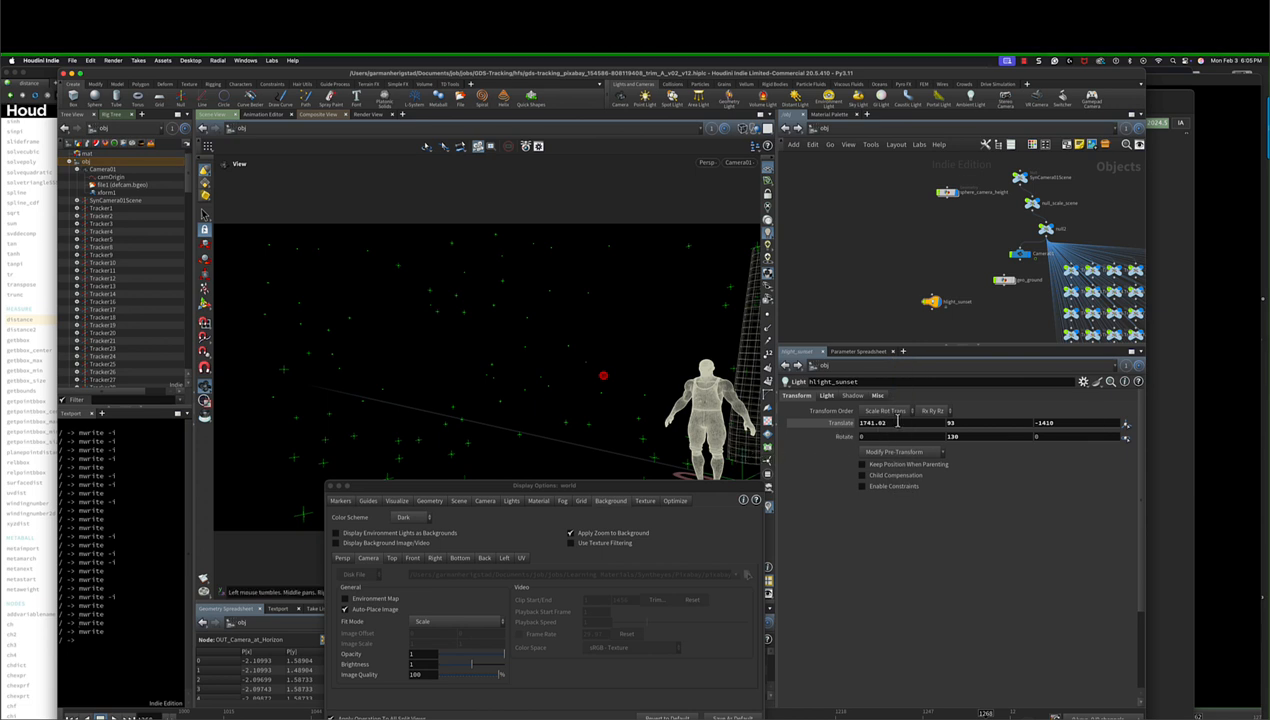
{"action": "middle_click_drag", "start_coordinate": [897, 422], "coordinate": [1002, 383]}
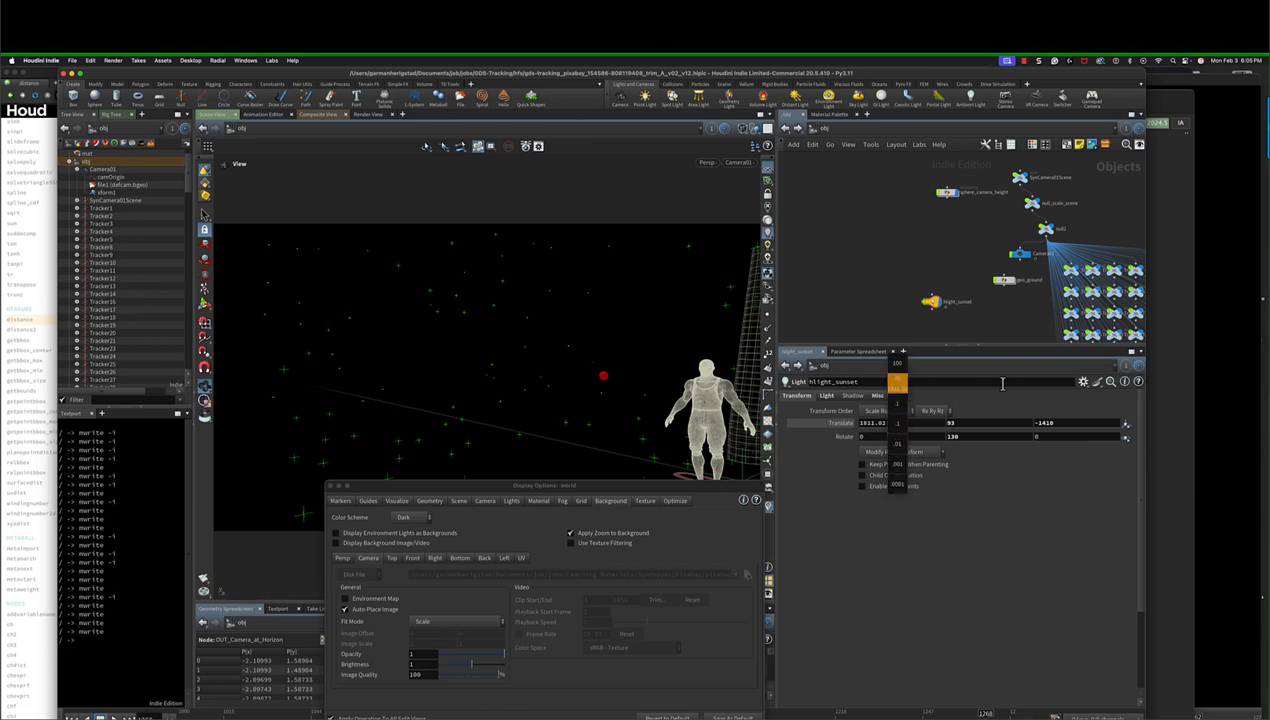
{"action": "middle_click_drag", "start_coordinate": [1192, 372], "coordinate": [1147, 446]}
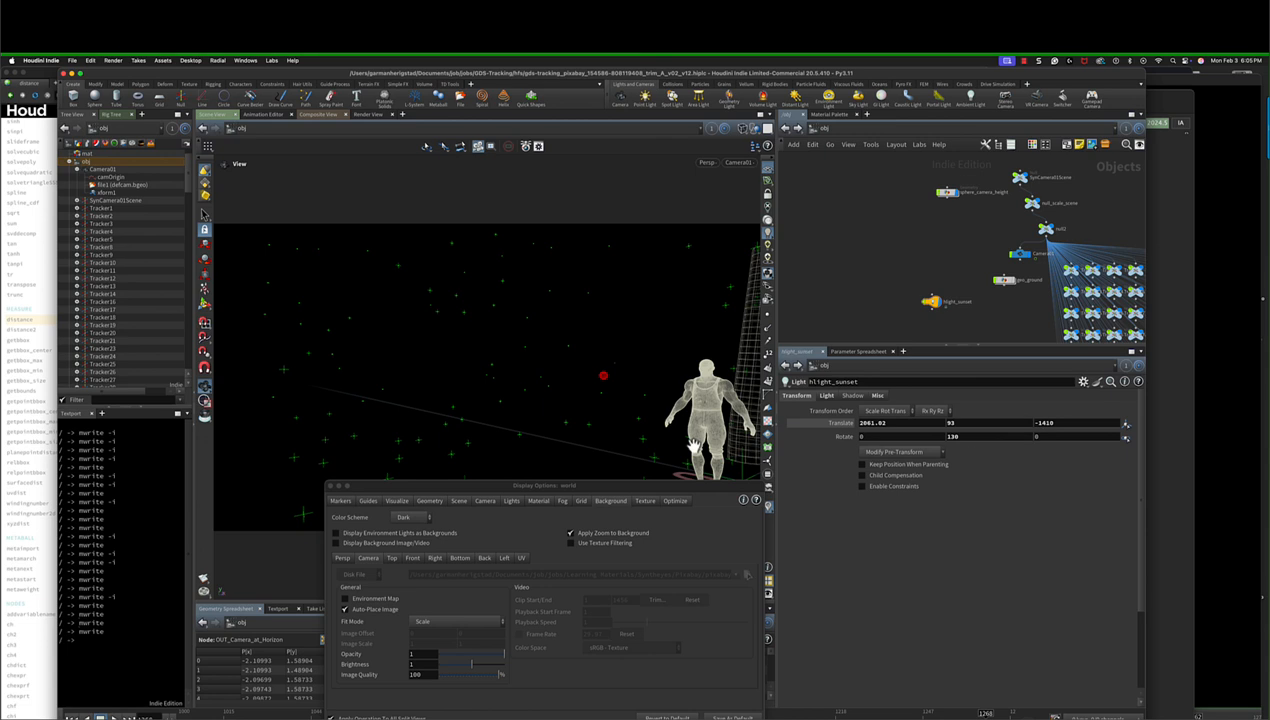
{"action": "middle_click_drag", "start_coordinate": [893, 422], "coordinate": [435, 486]}
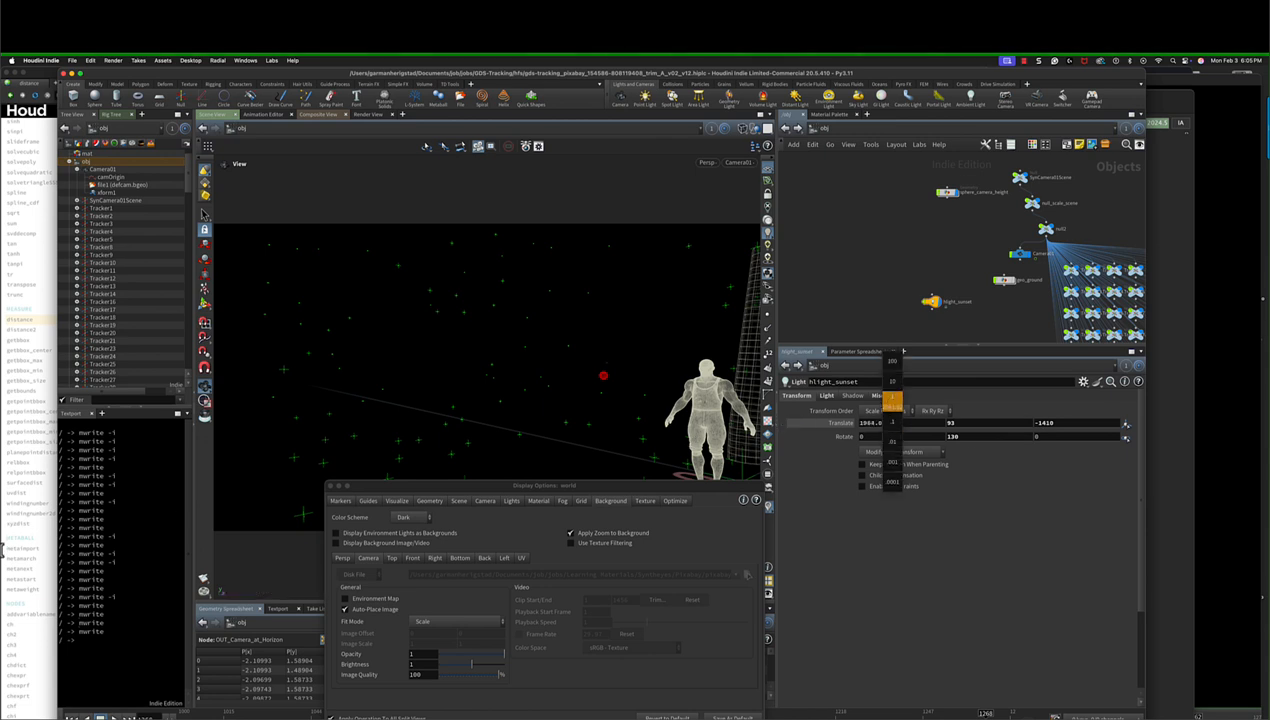
{"action": "middle_click_drag", "start_coordinate": [3, 548], "coordinate": [4, 674]}
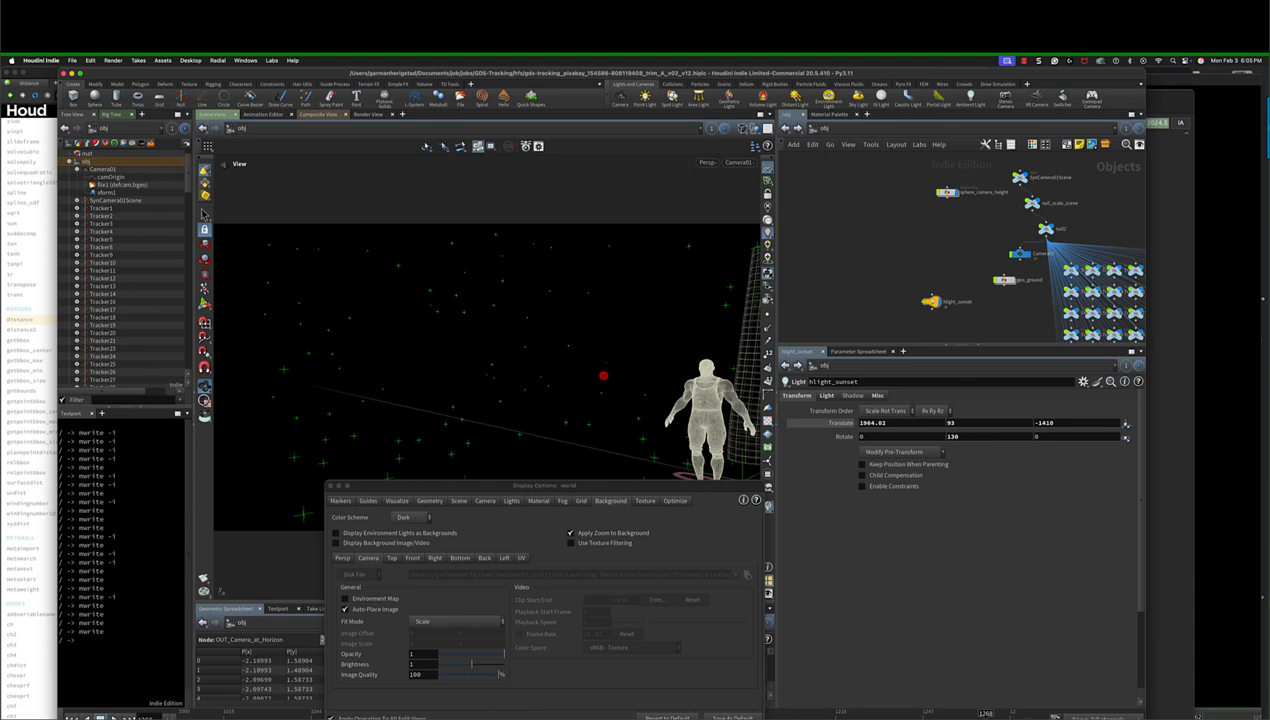
Show the background image to compare the light with the sun, scrub to frame 1241, and hide the image again.
{"action": "left_click", "coordinate": [350, 549]}
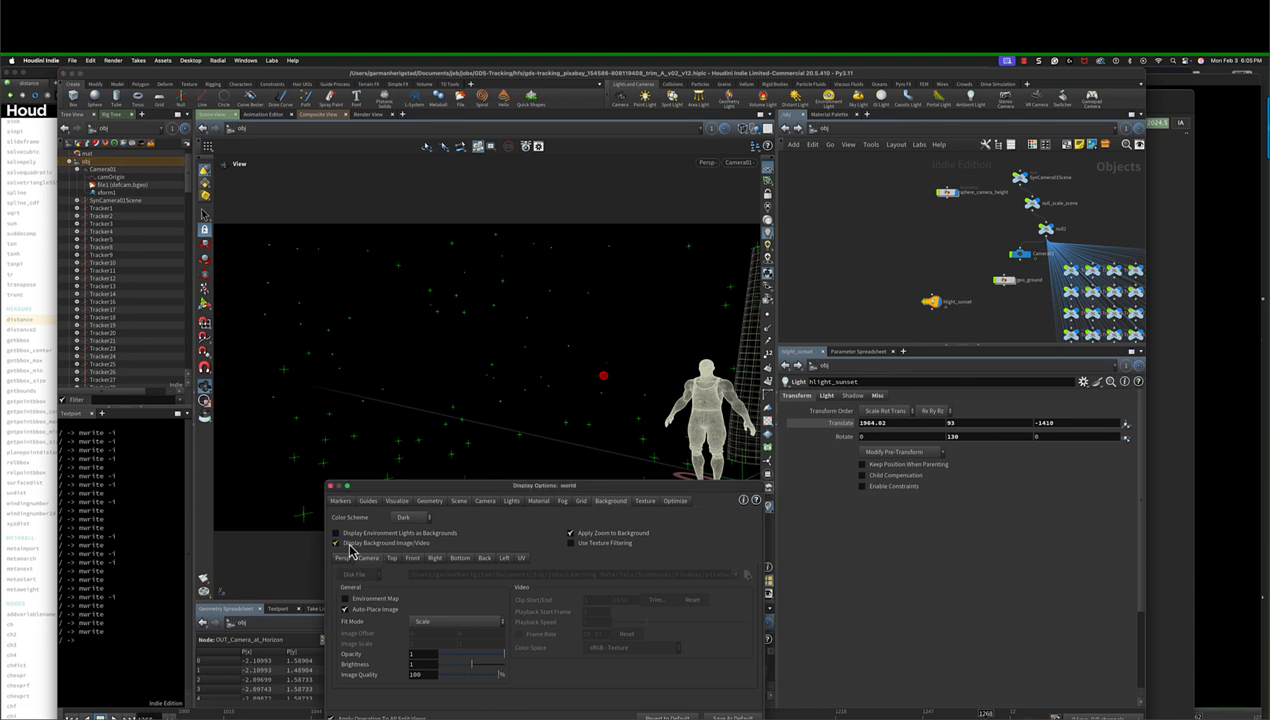
{"action": "left_click", "coordinate": [350, 549]}
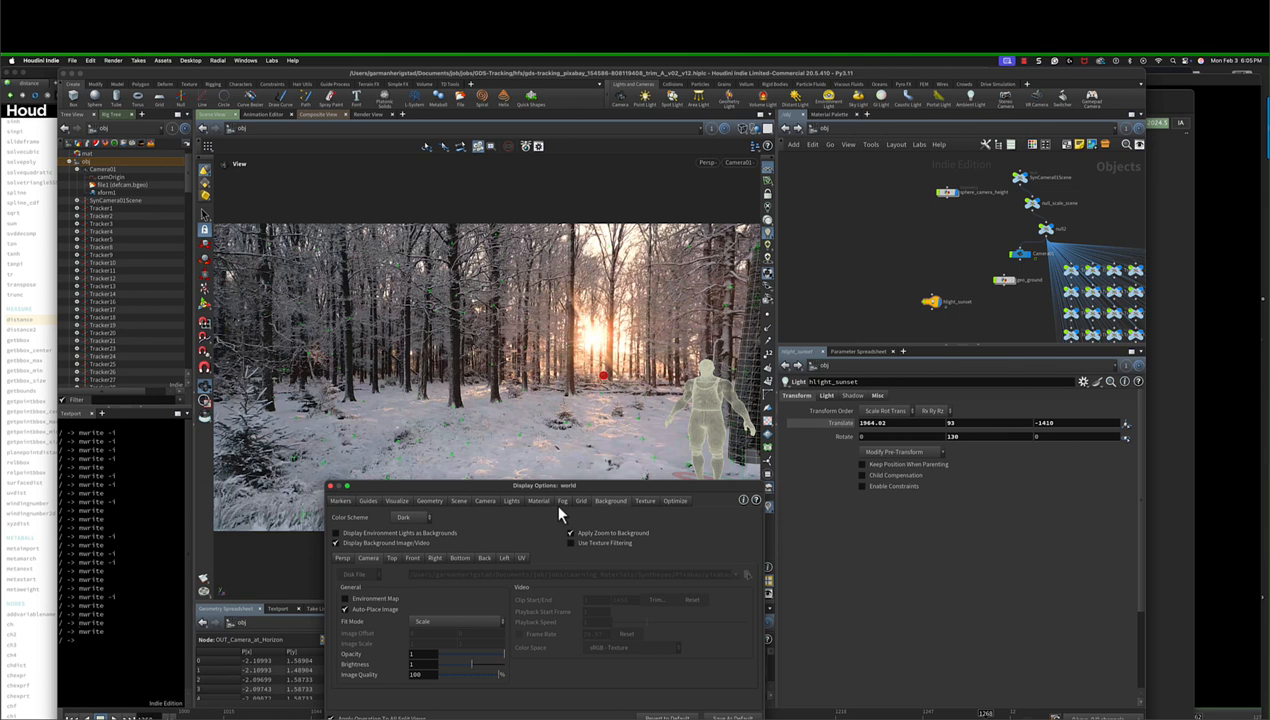
{"action": "left_click_drag", "start_coordinate": [582, 484], "coordinate": [560, 452]}
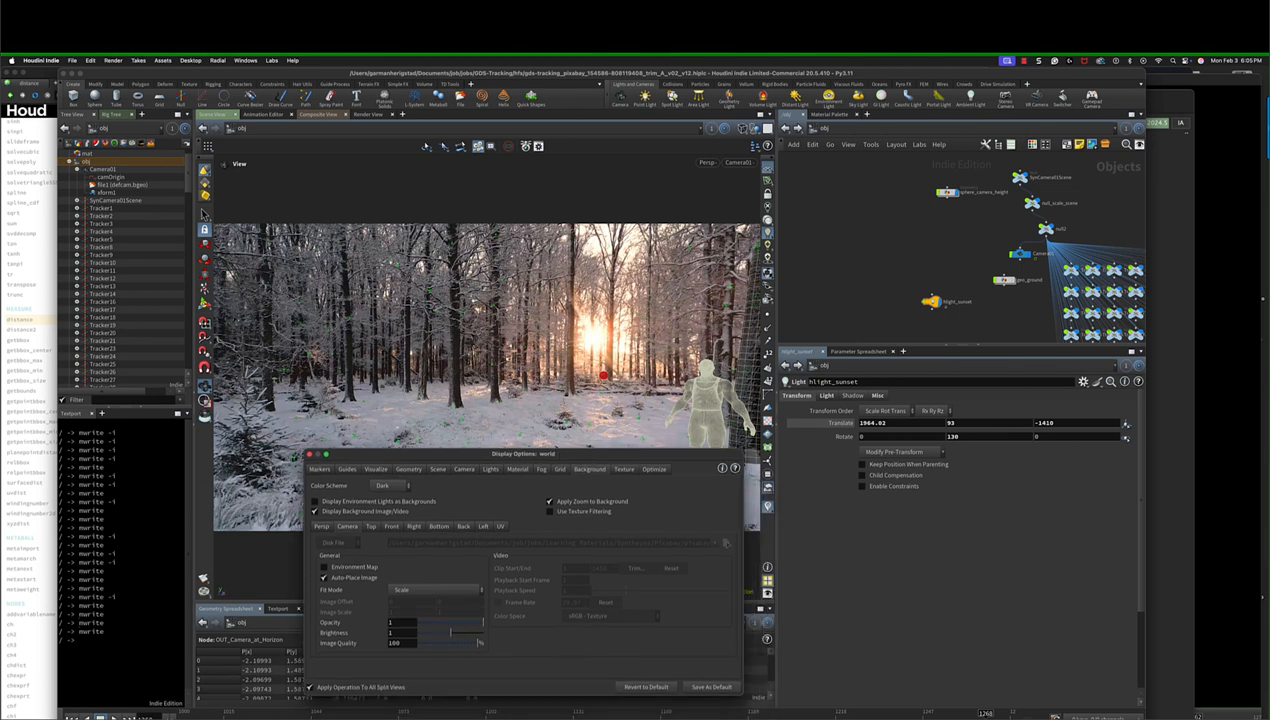
{"action": "left_click_drag", "start_coordinate": [985, 714], "coordinate": [903, 714]}
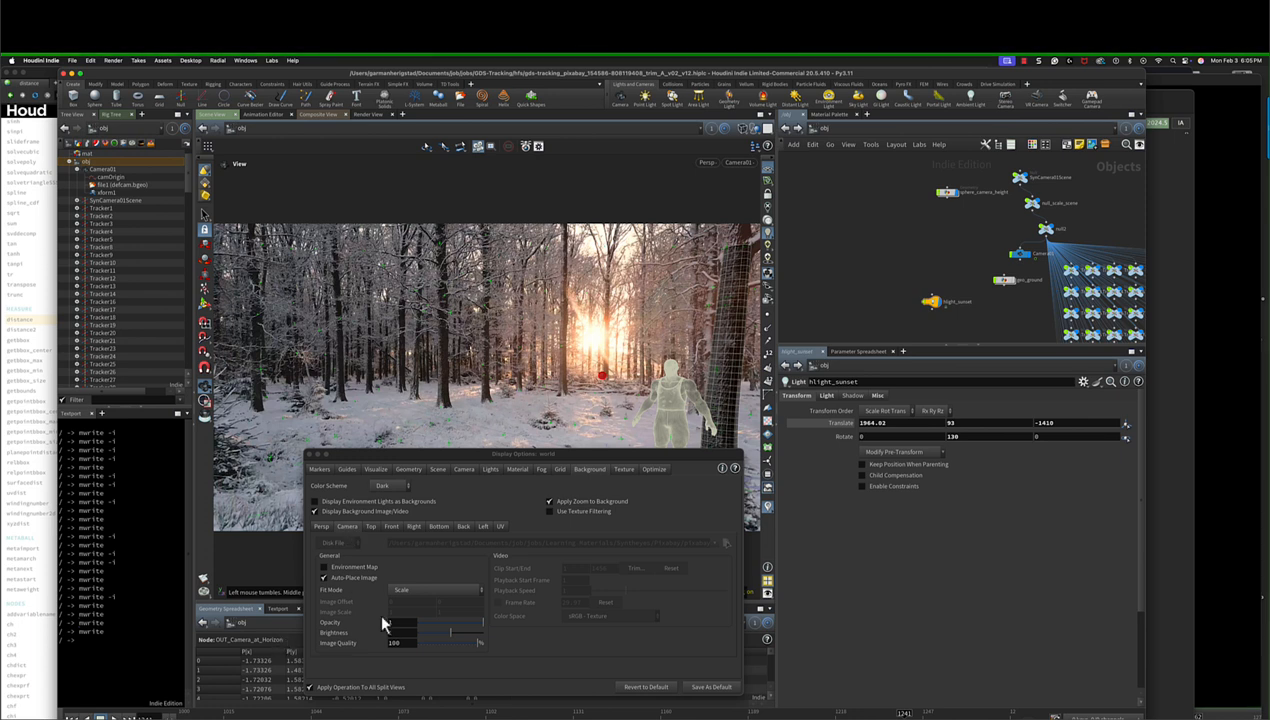
{"action": "left_click", "coordinate": [316, 510]}
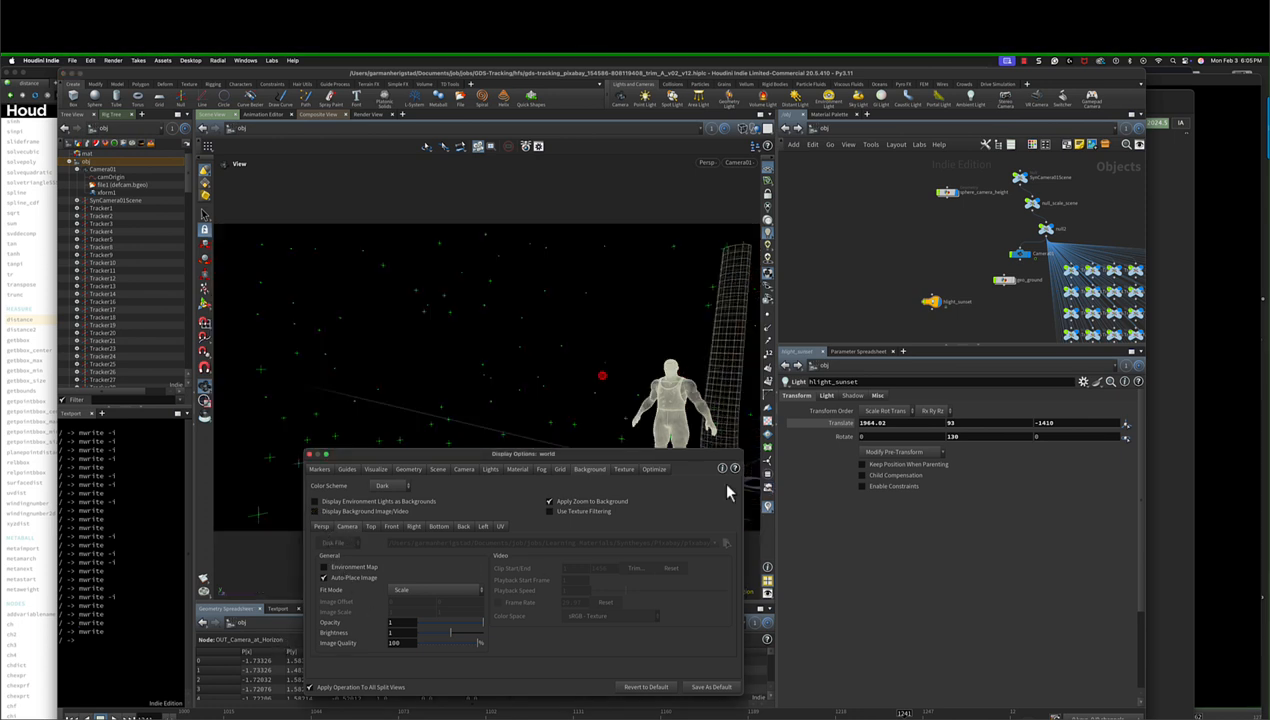
Set the translation of hlight_sunset to 267 in Y and 1874.02 in X.
{"action": "left_click", "coordinate": [915, 291]}
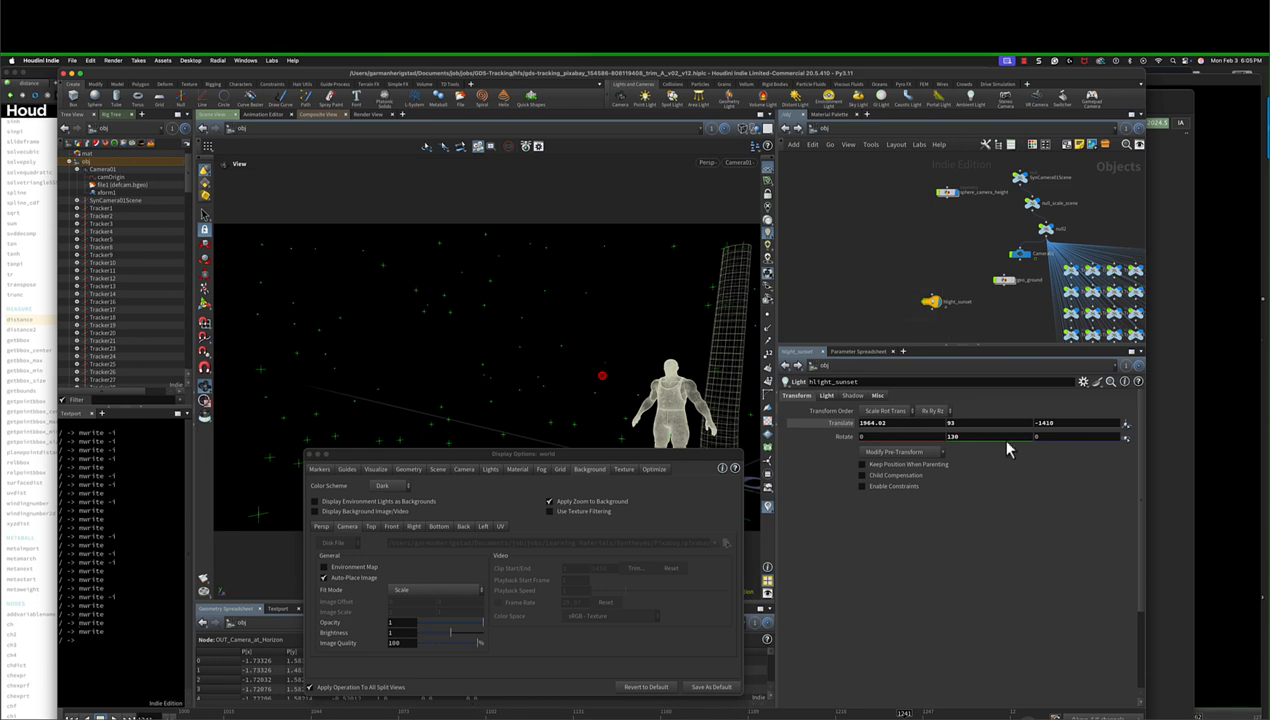
{"action": "middle_click_drag", "start_coordinate": [953, 423], "coordinate": [1221, 369]}
{"action": "middle_click_drag", "start_coordinate": [990, 423], "coordinate": [999, 389]}
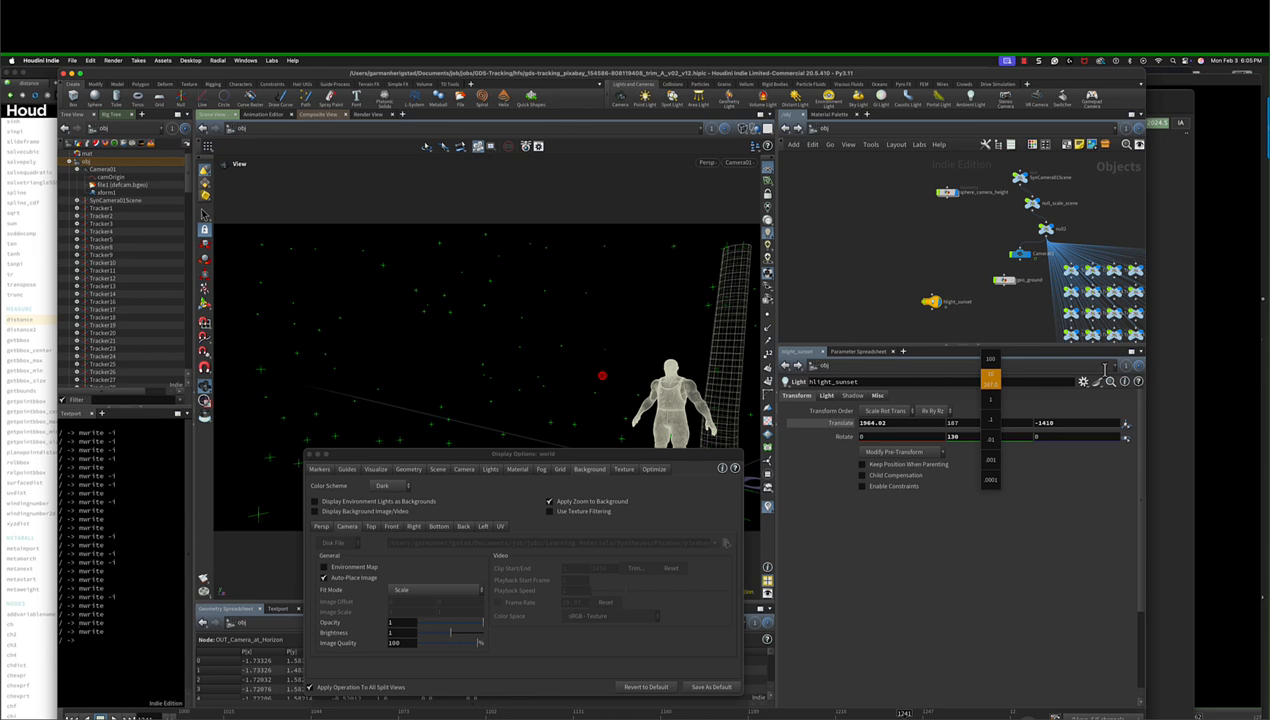
{"action": "middle_click_drag", "start_coordinate": [1138, 369], "coordinate": [1138, 369]}
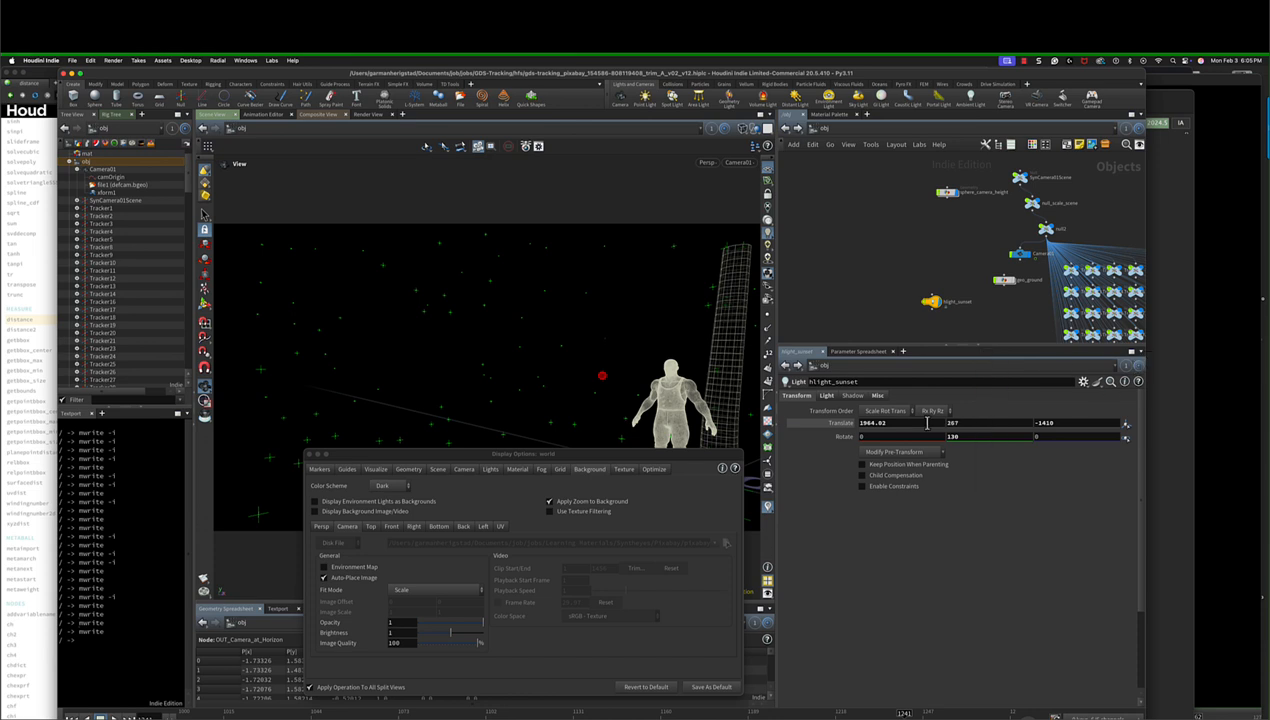
{"action": "middle_click_drag", "start_coordinate": [896, 427], "coordinate": [896, 390]}
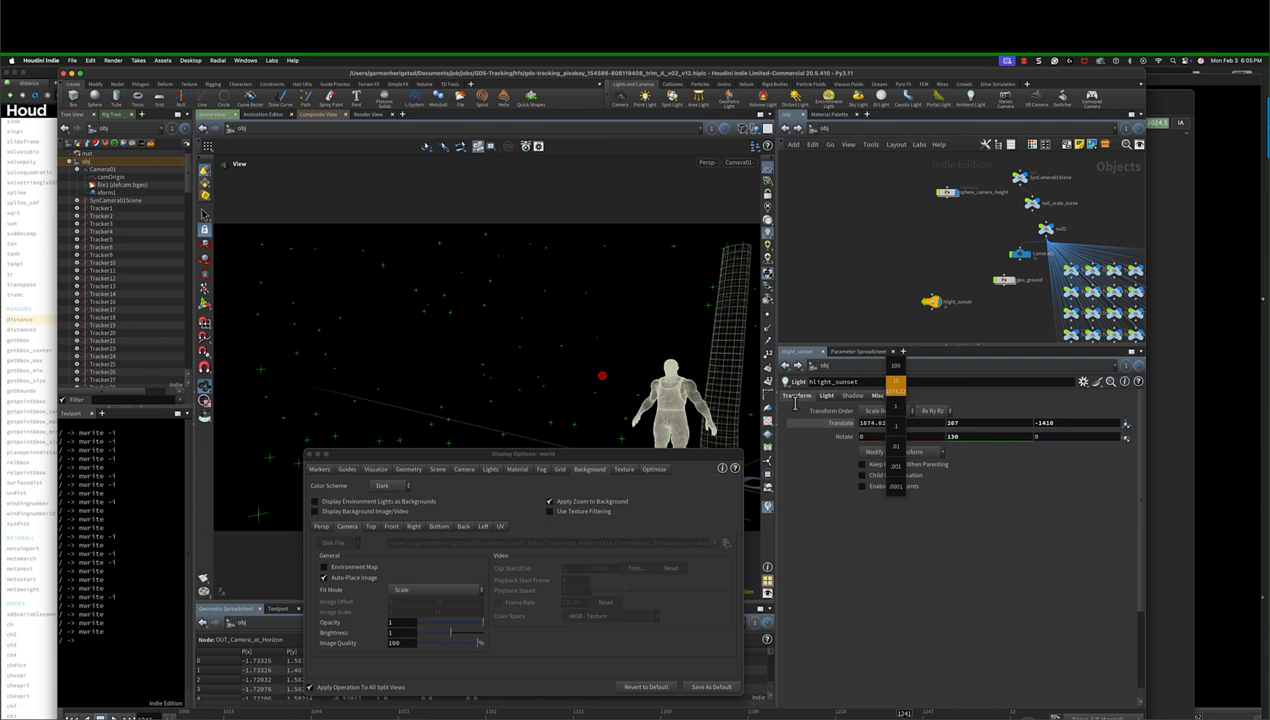
{"action": "middle_click_drag", "start_coordinate": [795, 404], "coordinate": [795, 404]}
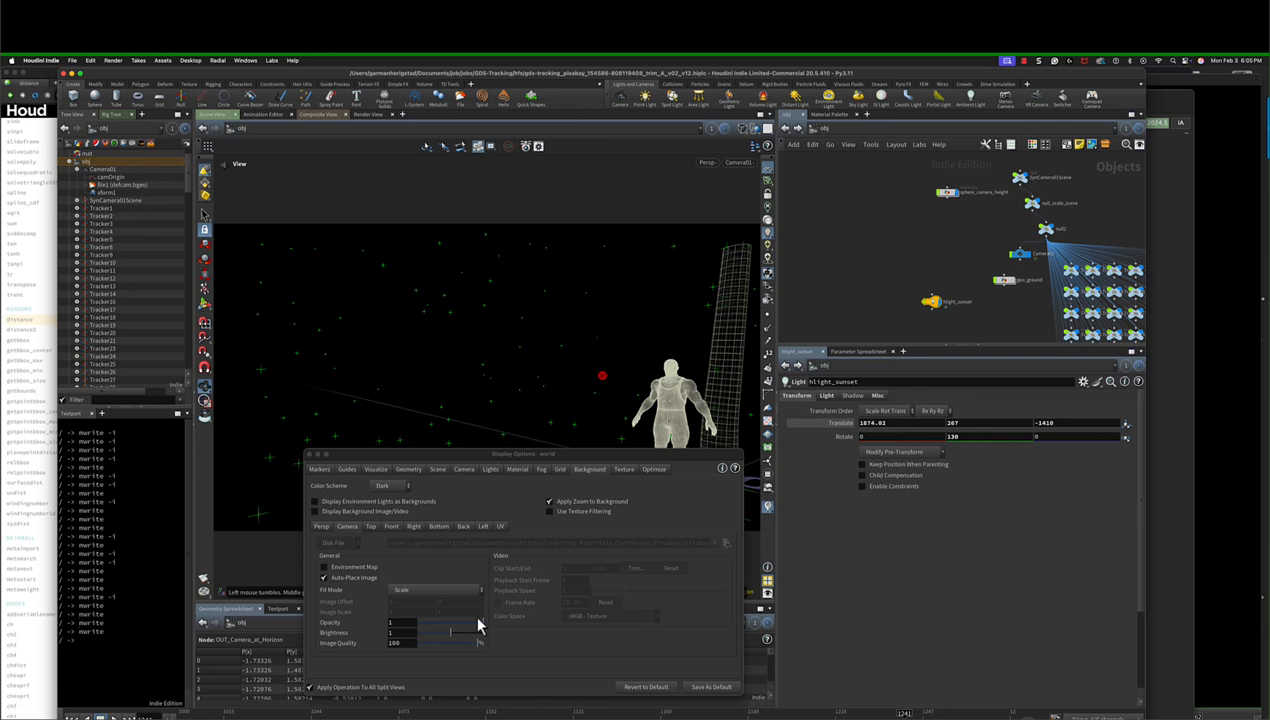
Toggle the background image on and off repeatedly to compare the light's position with the sun, leaving it hidden.
{"action": "left_click", "coordinate": [324, 511]}
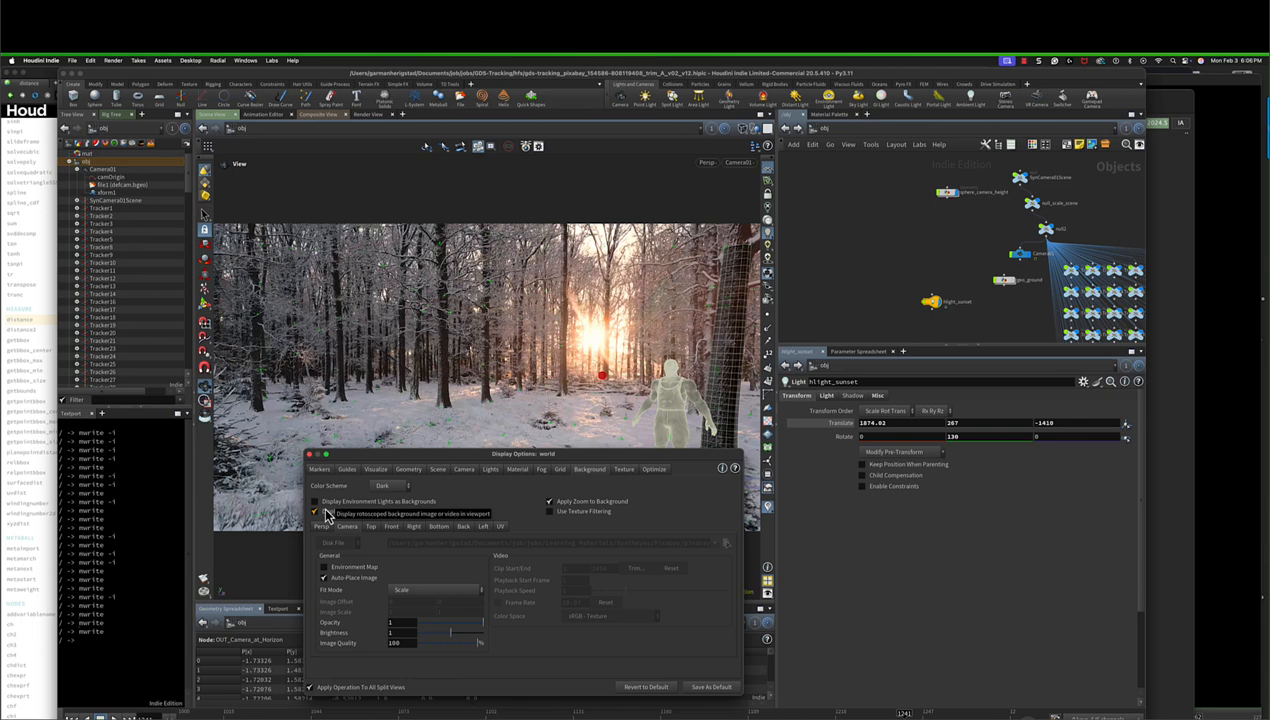
{"action": "left_click", "coordinate": [325, 512]}
{"action": "left_click", "coordinate": [325, 512]}
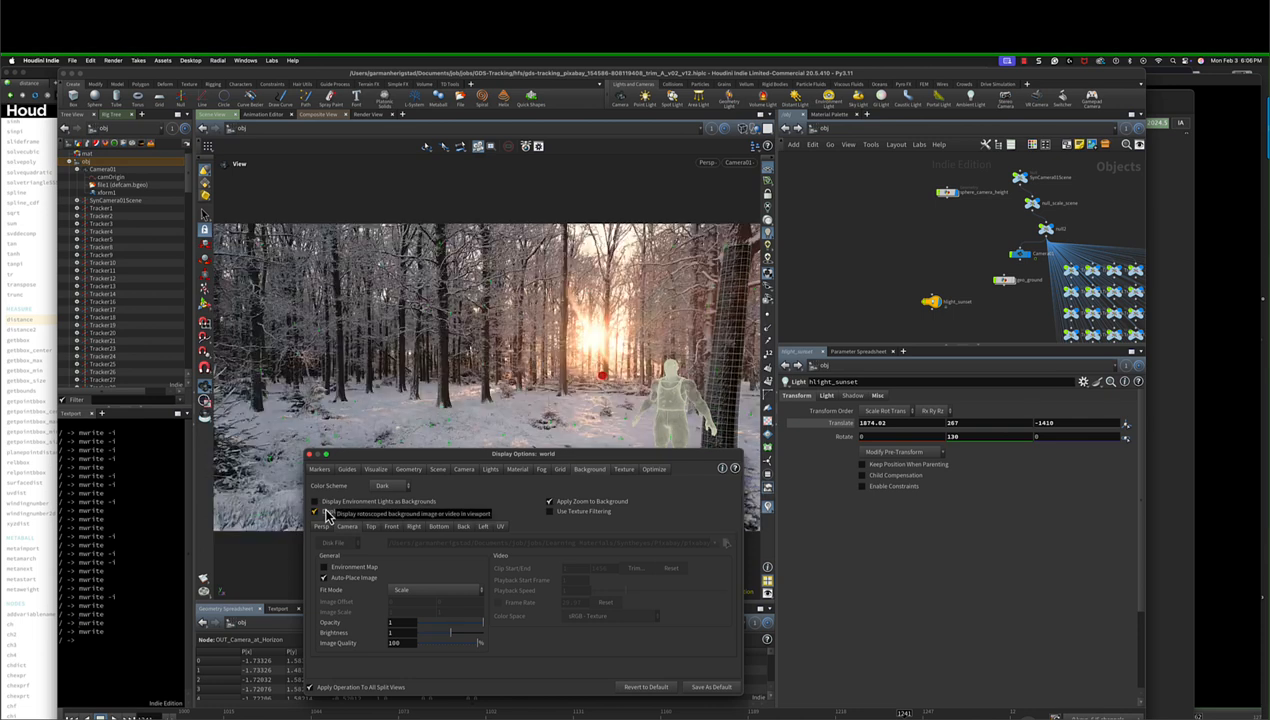
{"action": "left_click", "coordinate": [325, 512]}
{"action": "left_click", "coordinate": [325, 512]}
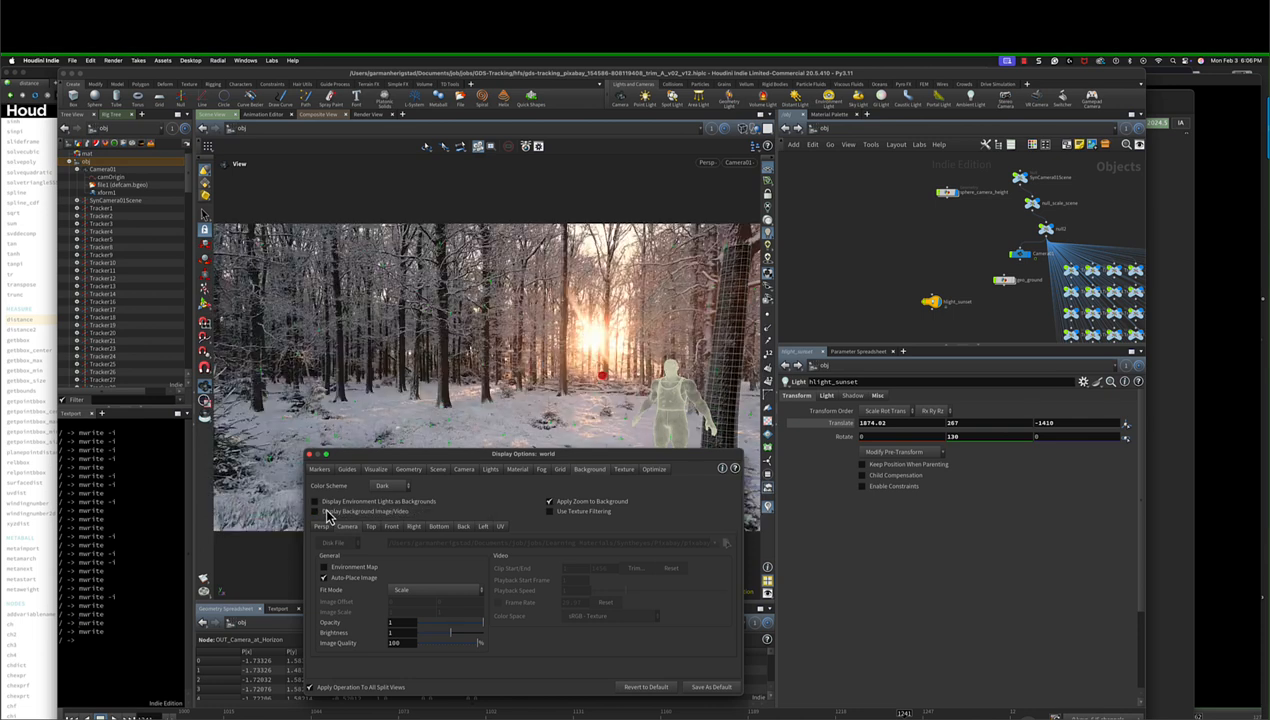
{"action": "left_click", "coordinate": [326, 512]}
Set the translation of hlight_sunset to 291 in Y and 1870.02 in X, and compare it briefly with the background image.
{"action": "middle_click_drag", "start_coordinate": [986, 424], "coordinate": [1230, 388]}
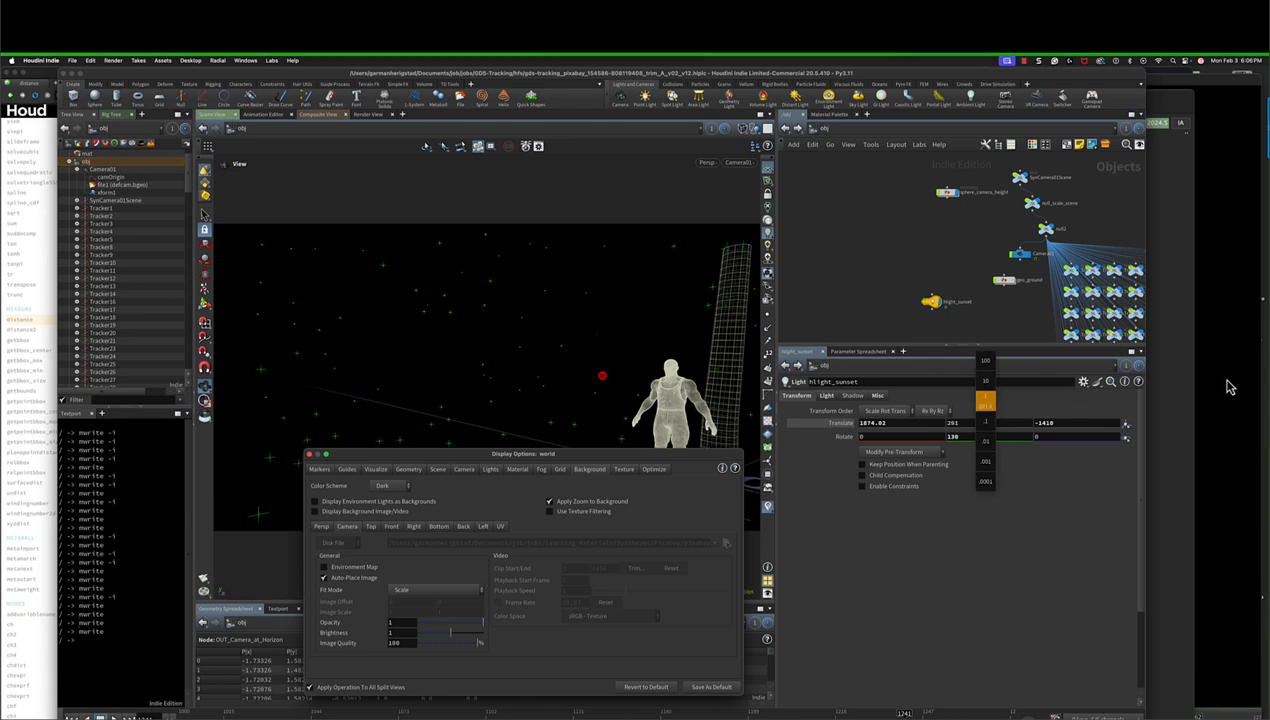
{"action": "middle_click_drag", "start_coordinate": [915, 423], "coordinate": [832, 453]}
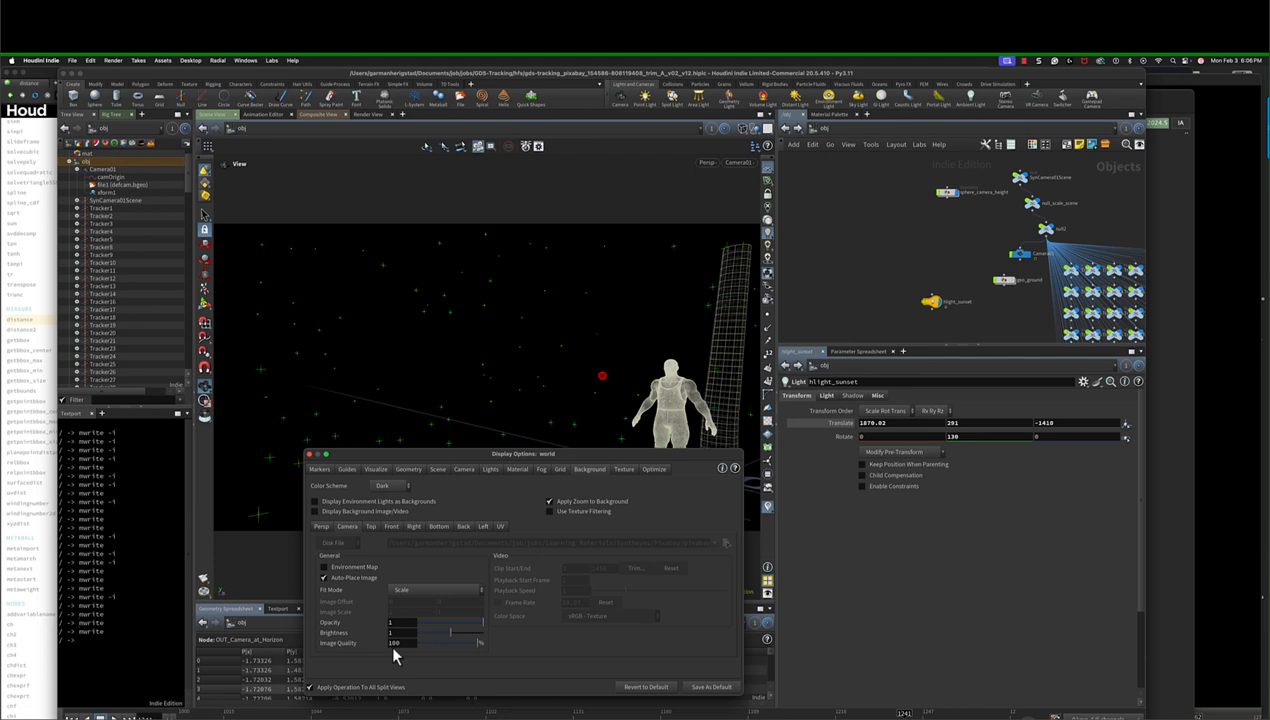
{"action": "left_click", "coordinate": [328, 512]}
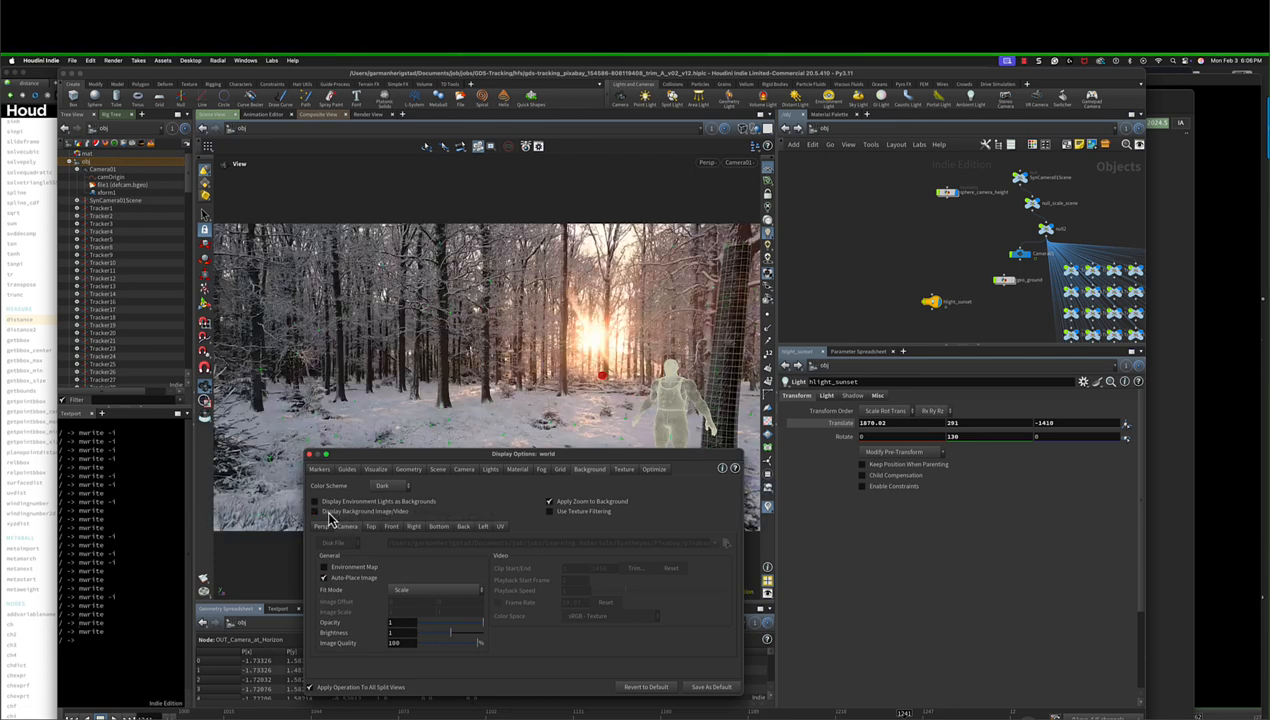
{"action": "left_click", "coordinate": [328, 512]}
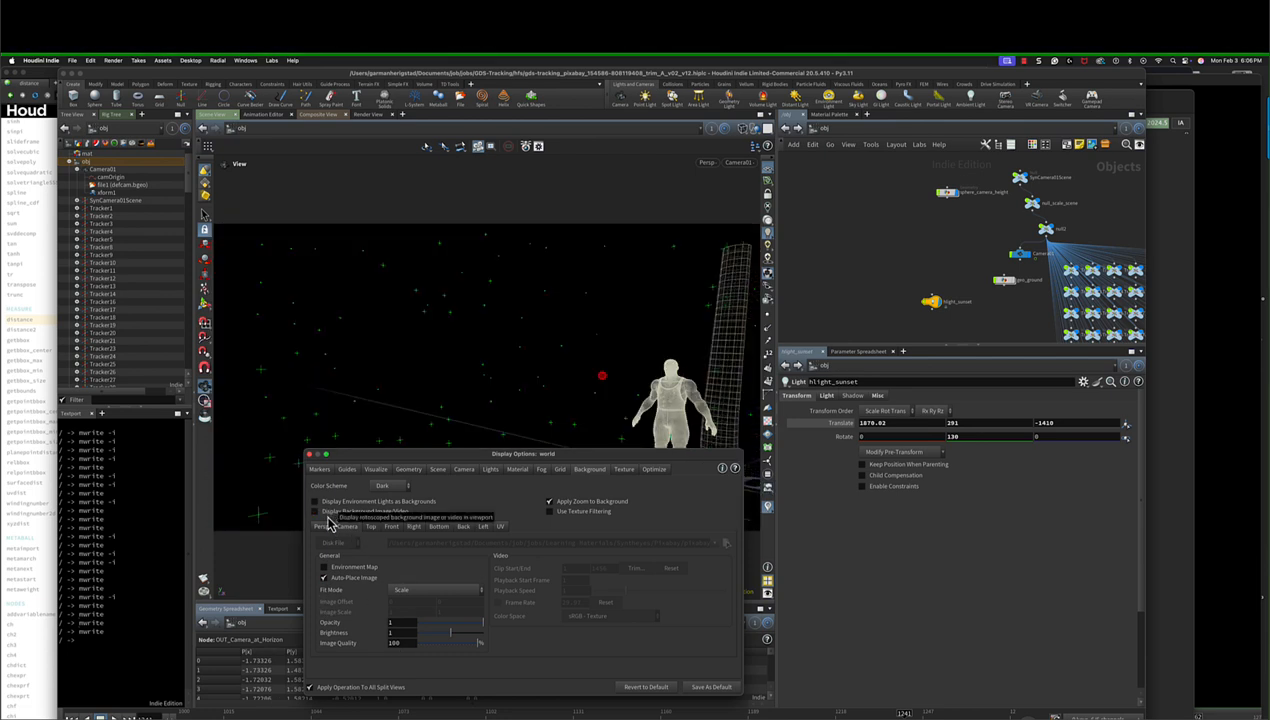
Save the display options as default, close them, and look through hlight_sunset in the viewport.
{"action": "left_click", "coordinate": [708, 687]}
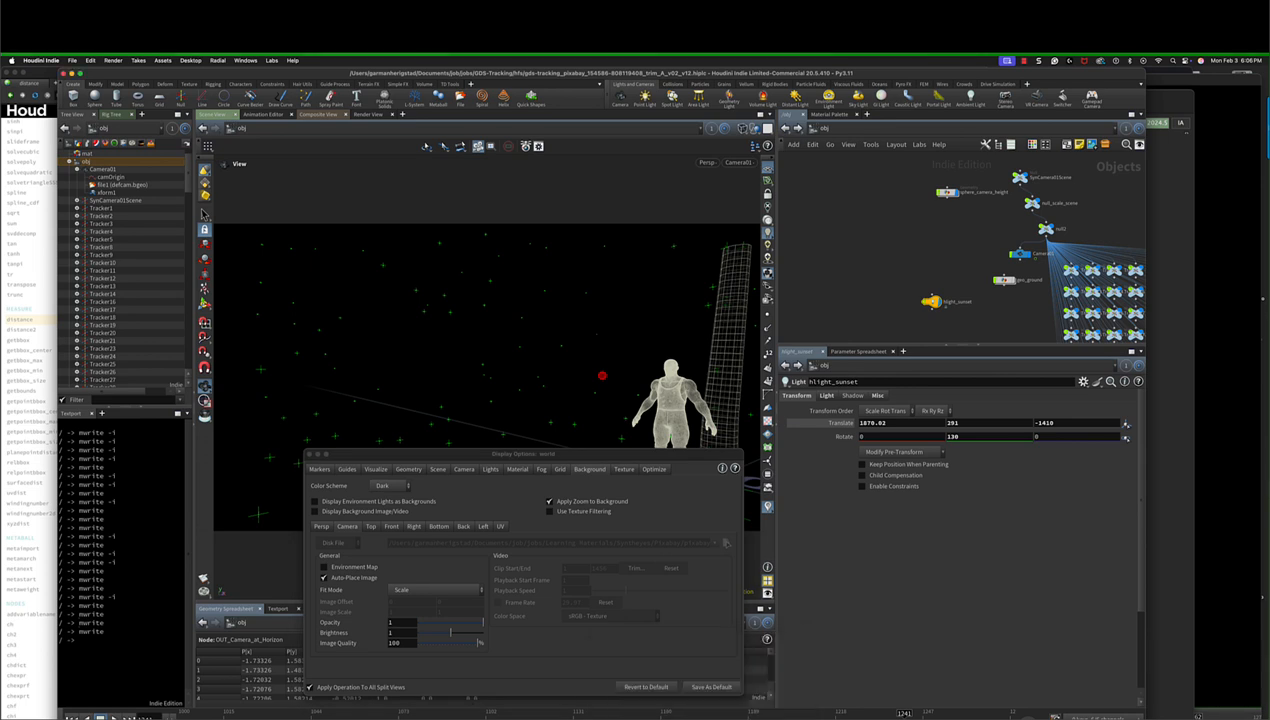
{"action": "key", "text": "Escape"}
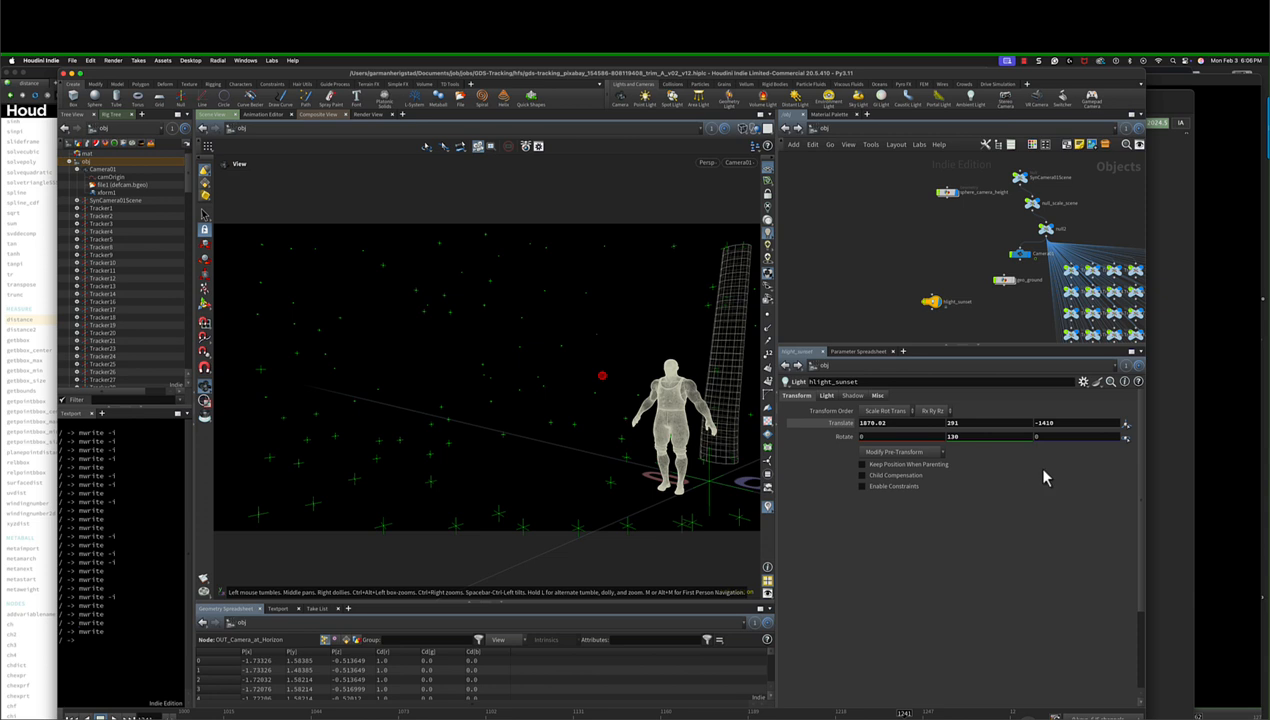
{"action": "left_click", "coordinate": [744, 165]}
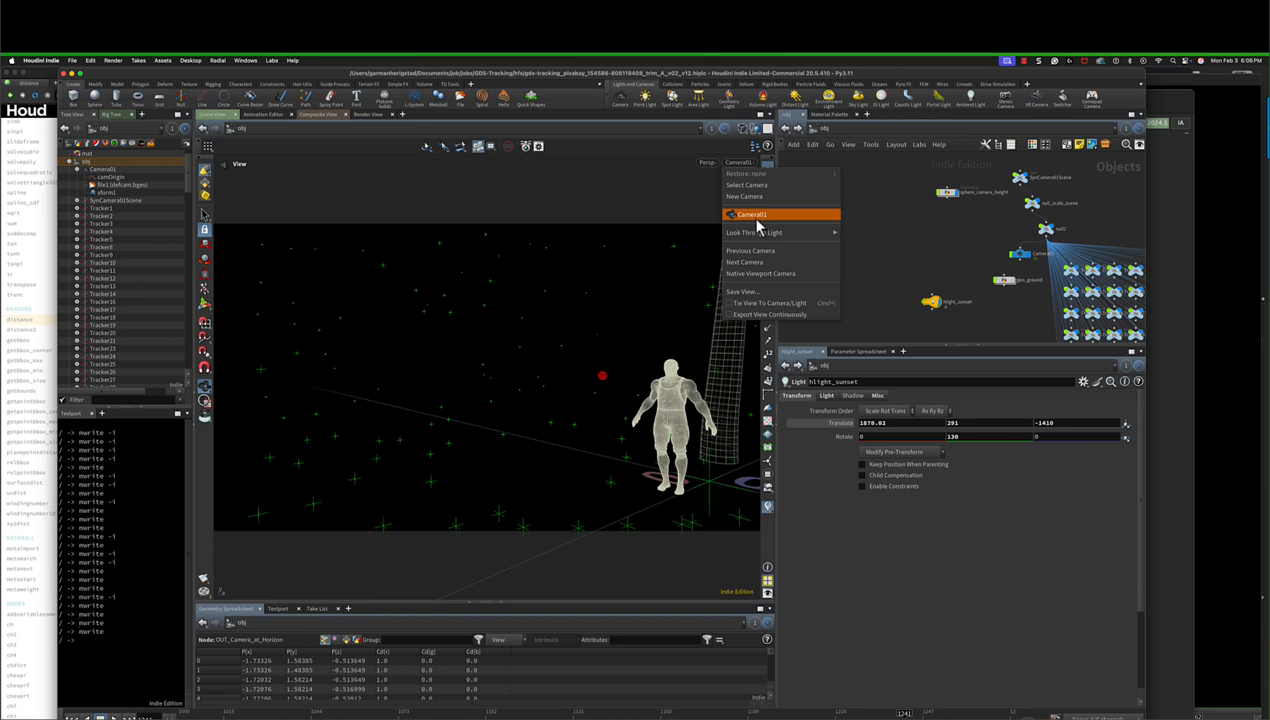
{"action": "mouse_move", "coordinate": [759, 236]}
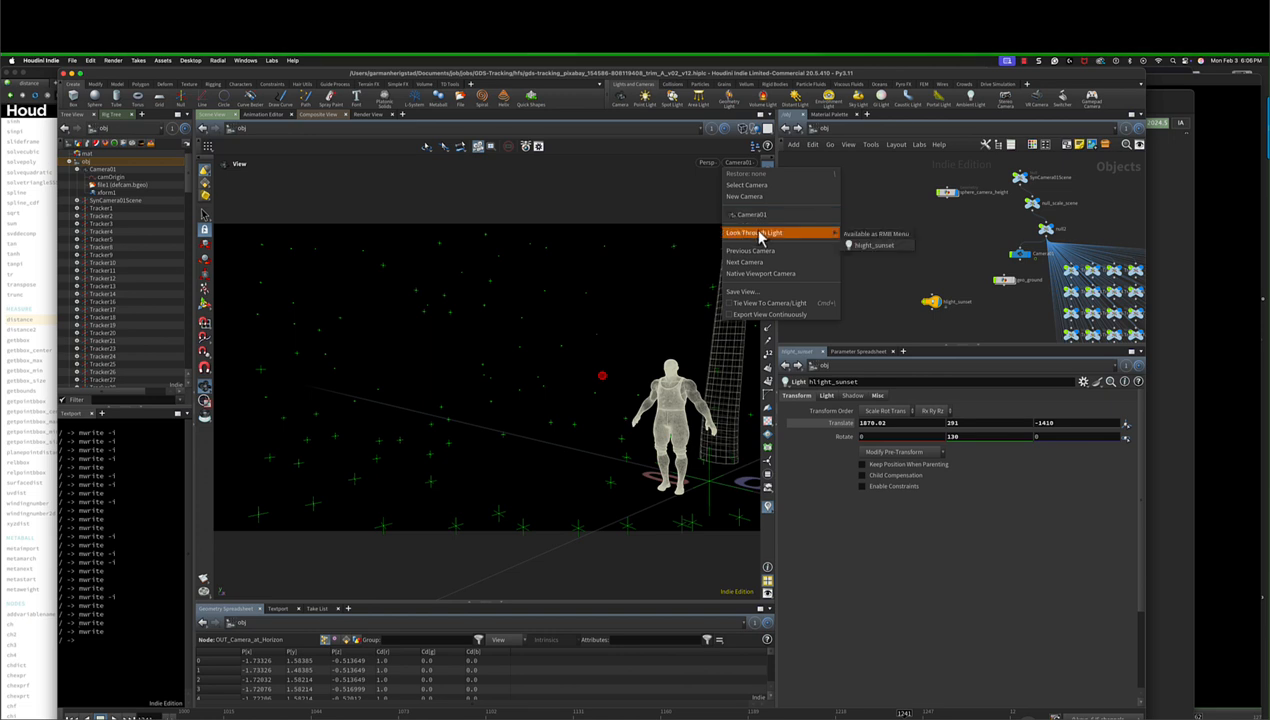
{"action": "left_click", "coordinate": [900, 249]}
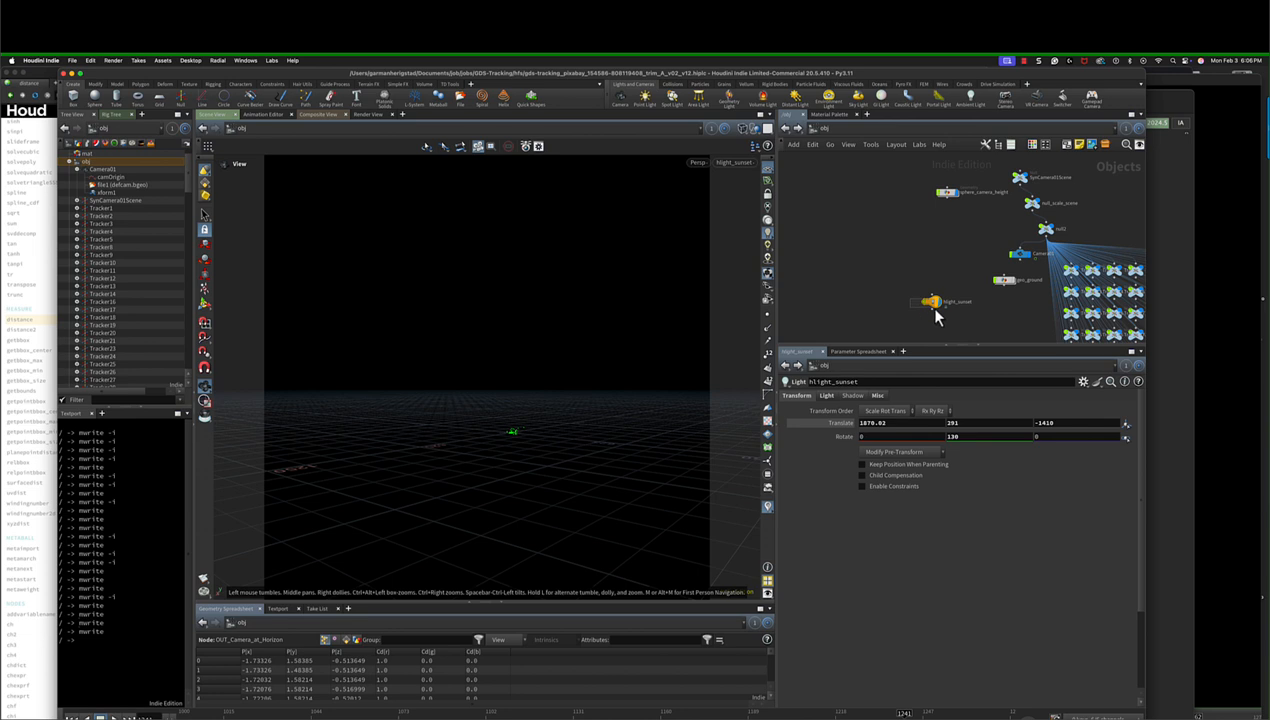
Examine the transform and light parameters of hlight_sunset, down to its clipping settings.
{"action": "left_click", "coordinate": [826, 395]}
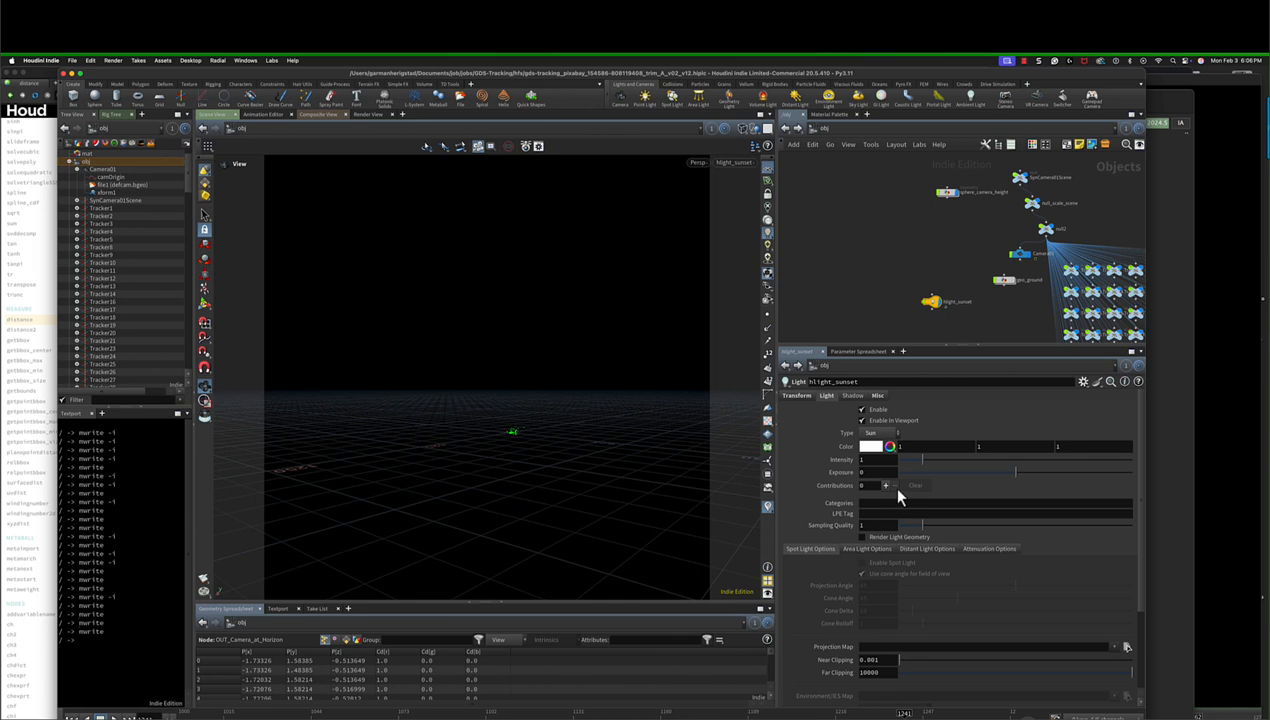
{"action": "scroll", "coordinate": [901, 606], "scroll_direction": "down", "scroll_amount": 3}
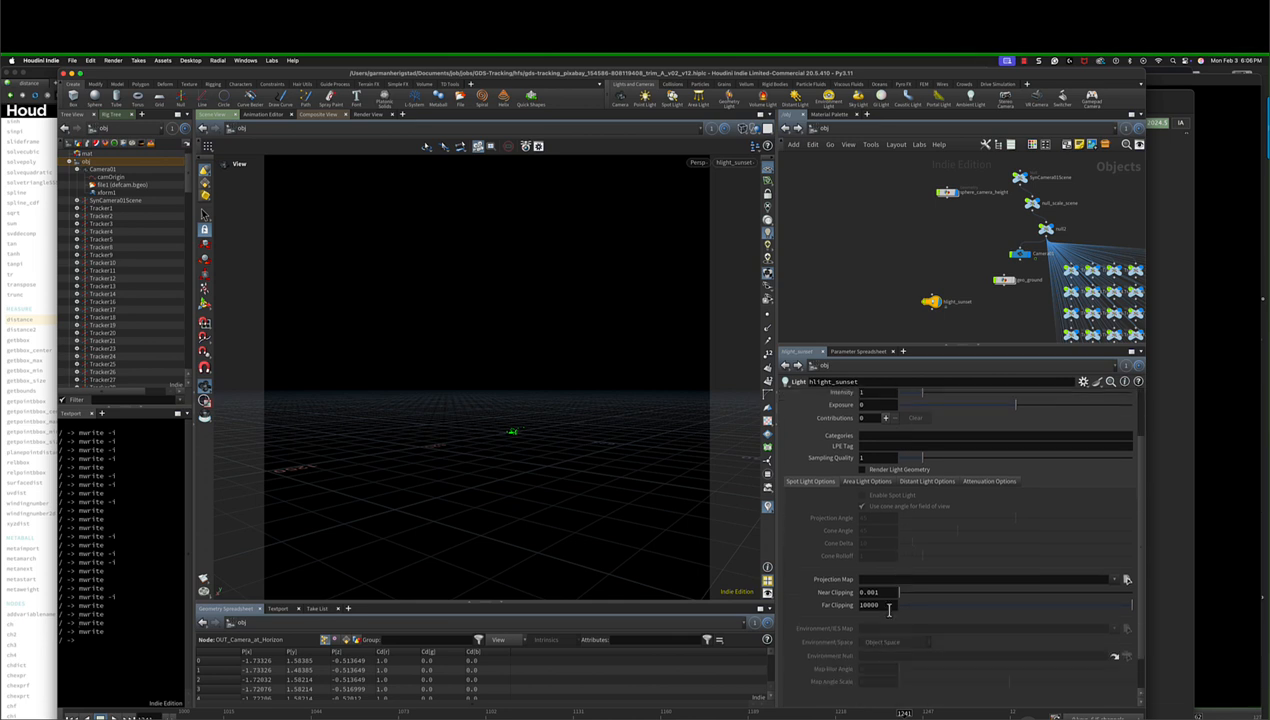
{"action": "scroll", "coordinate": [896, 612], "scroll_direction": "up", "scroll_amount": 3}
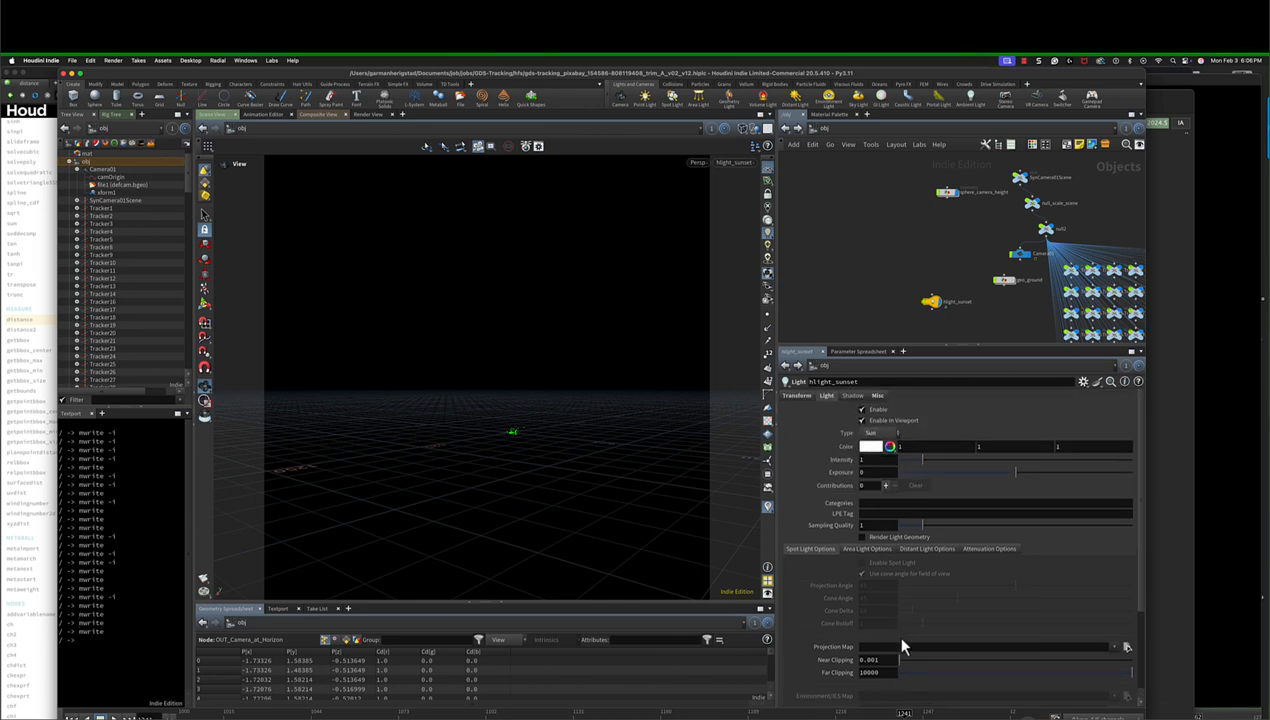
{"action": "left_click", "coordinate": [796, 396]}
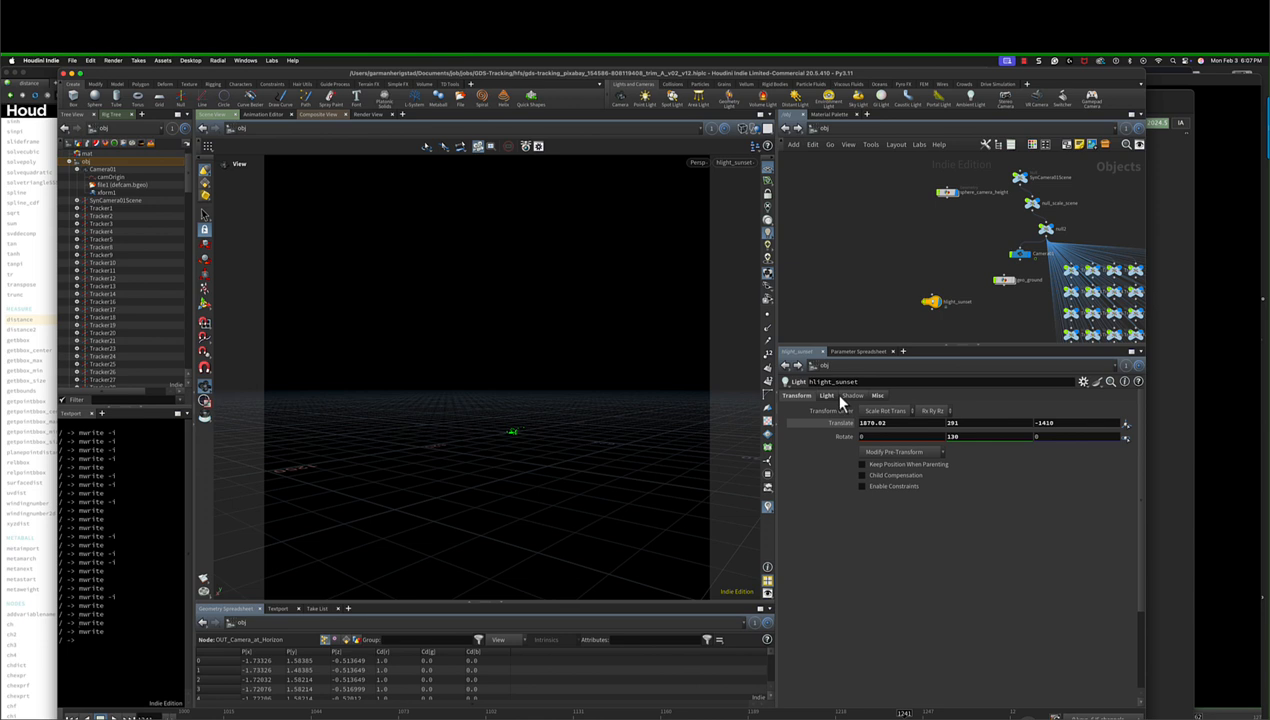
{"action": "left_click", "coordinate": [826, 395]}
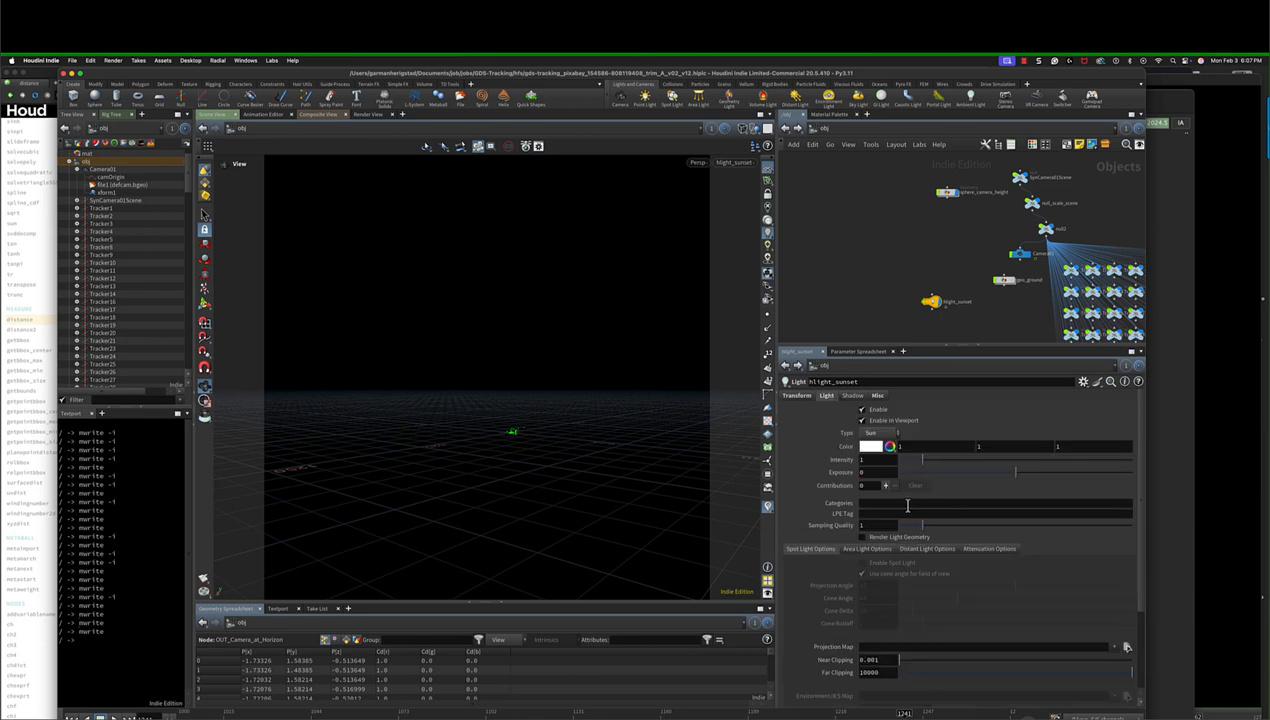
{"action": "scroll", "coordinate": [901, 505], "scroll_direction": "down", "scroll_amount": 4}
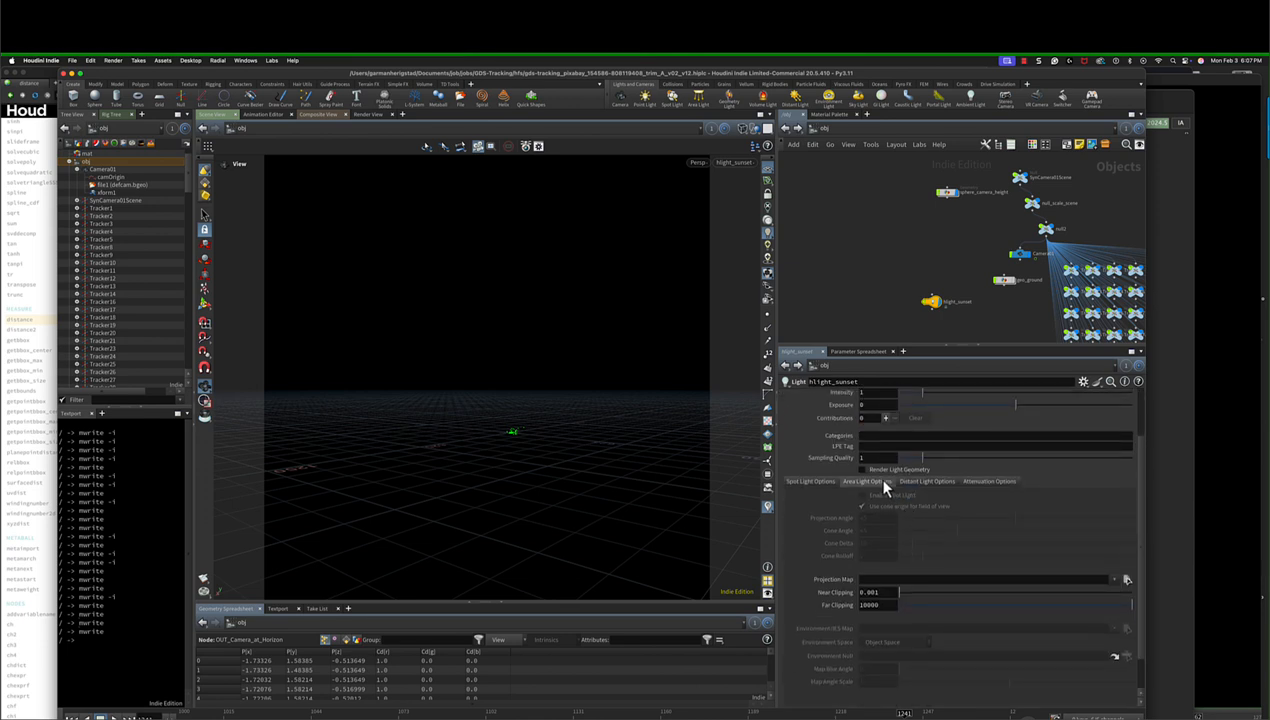
Try an orthographic width of 3.366 and a sun angle of 11.26 in the distant light options of hlight_sunset.
{"action": "left_click", "coordinate": [910, 481]}
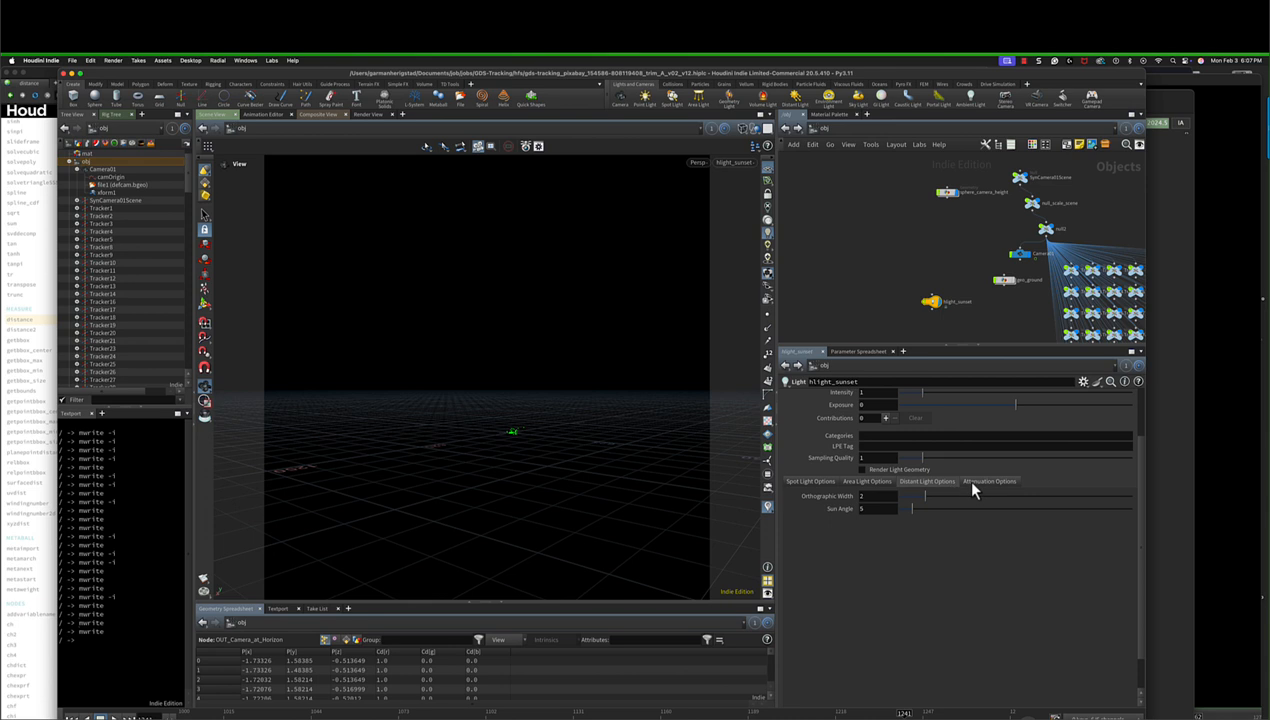
{"action": "left_click", "coordinate": [971, 483]}
{"action": "left_click", "coordinate": [925, 483]}
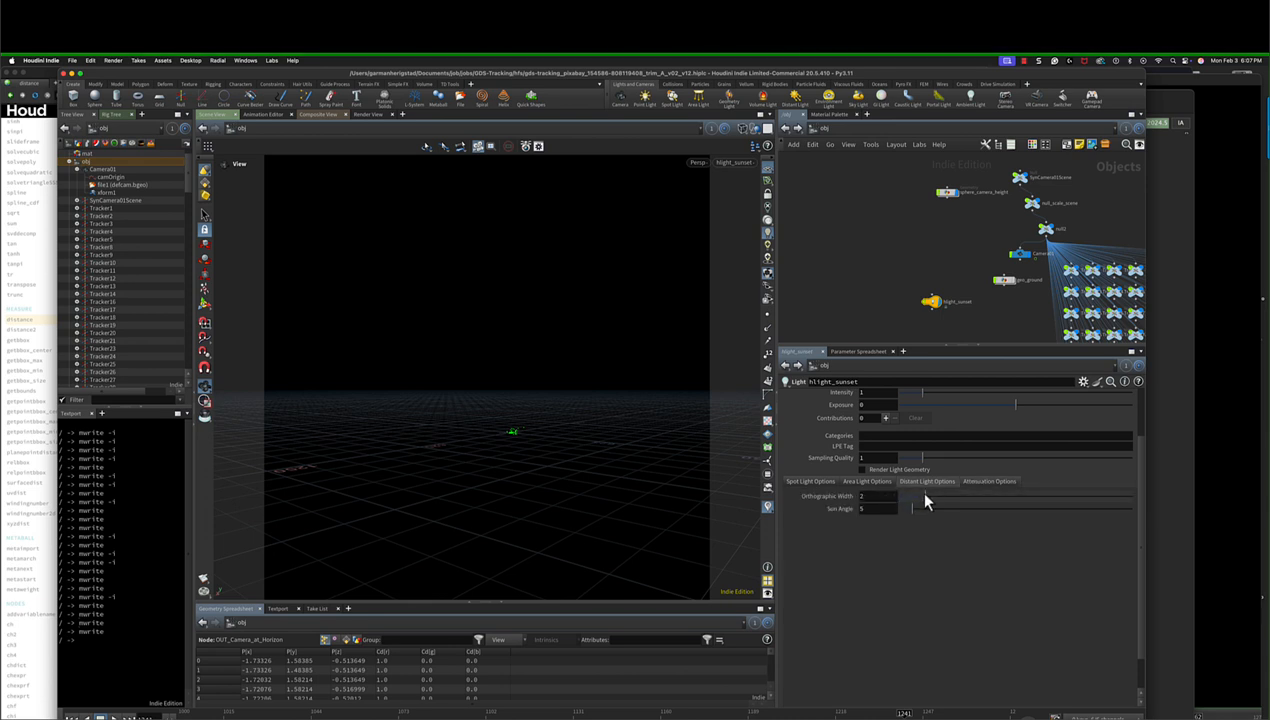
{"action": "mouse_move", "coordinate": [923, 495]}
{"action": "left_mouse_down"}
{"action": "mouse_move", "coordinate": [1035, 493]}
{"action": "mouse_move", "coordinate": [933, 505]}
{"action": "mouse_move", "coordinate": [964, 505]}
{"action": "mouse_move", "coordinate": [918, 521]}
{"action": "mouse_move", "coordinate": [946, 505]}
{"action": "left_mouse_up"}
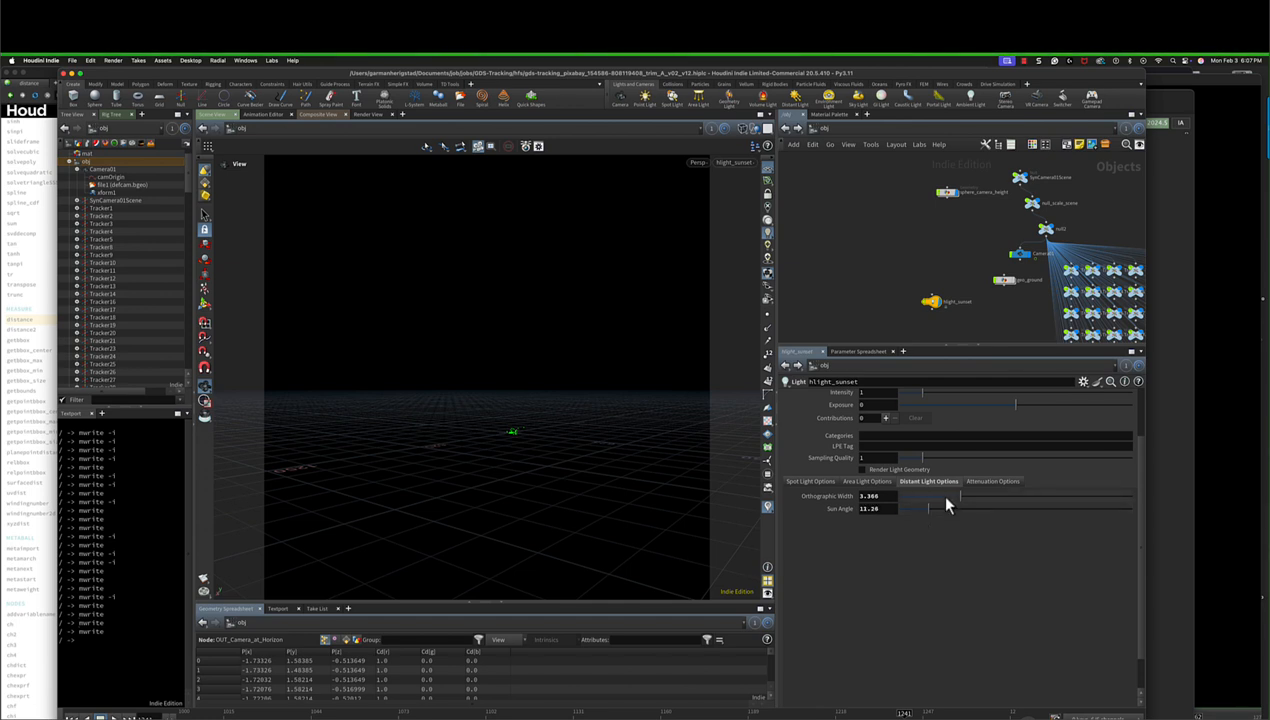
Examine the spot light, shadow and area light options of hlight_sunset.
{"action": "left_click", "coordinate": [845, 480]}
{"action": "left_click", "coordinate": [803, 481]}
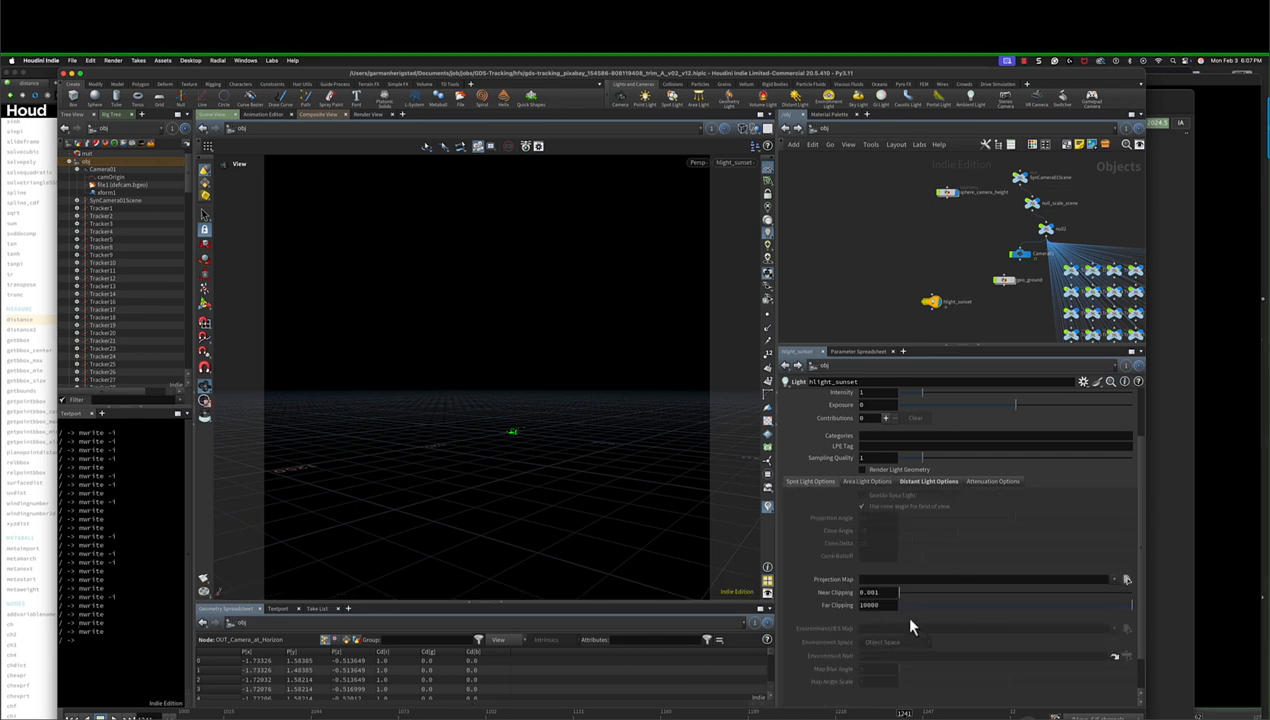
{"action": "scroll", "coordinate": [893, 605], "scroll_direction": "up", "scroll_amount": 4}
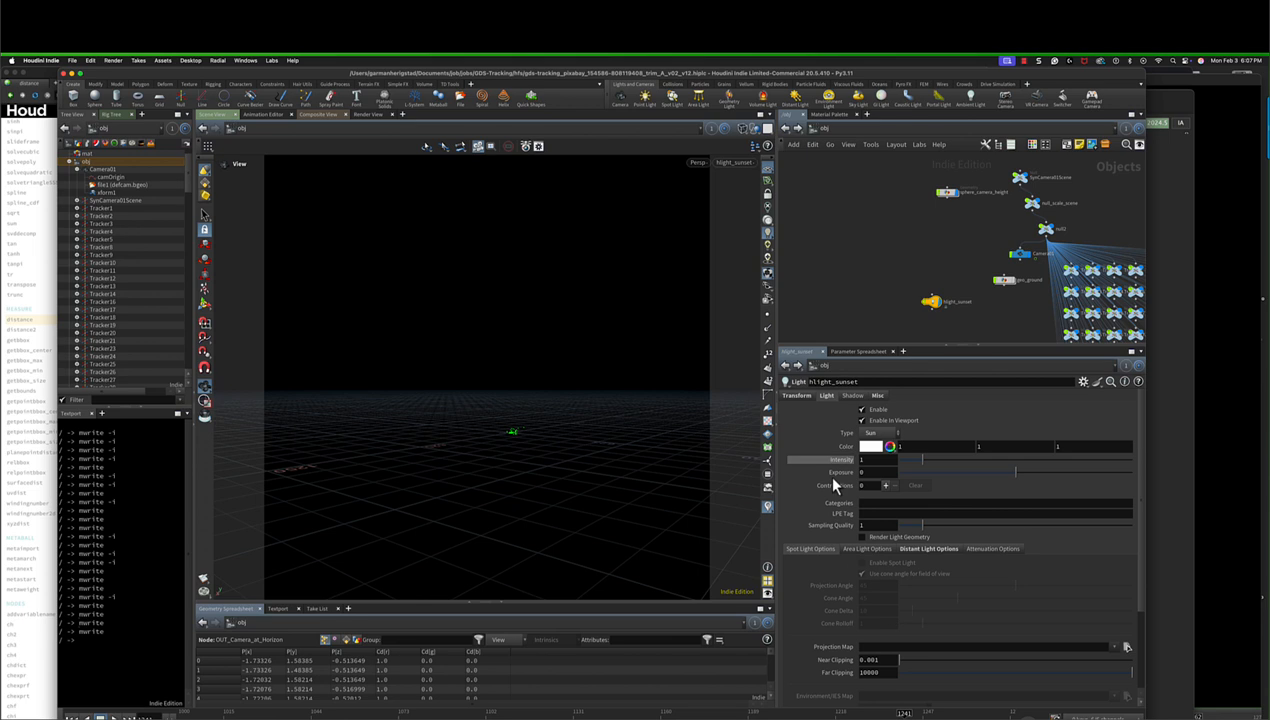
{"action": "left_click", "coordinate": [855, 396]}
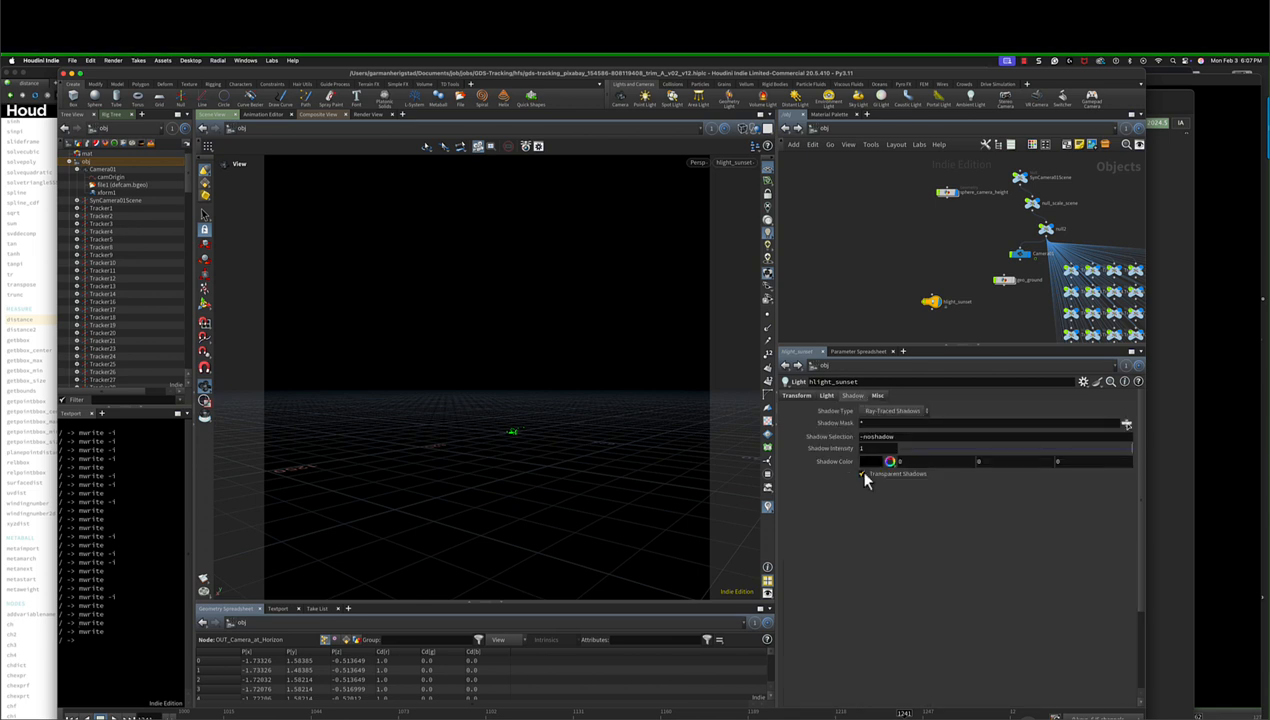
{"action": "left_click", "coordinate": [825, 395]}
{"action": "scroll", "coordinate": [900, 566], "scroll_direction": "down", "scroll_amount": 2}
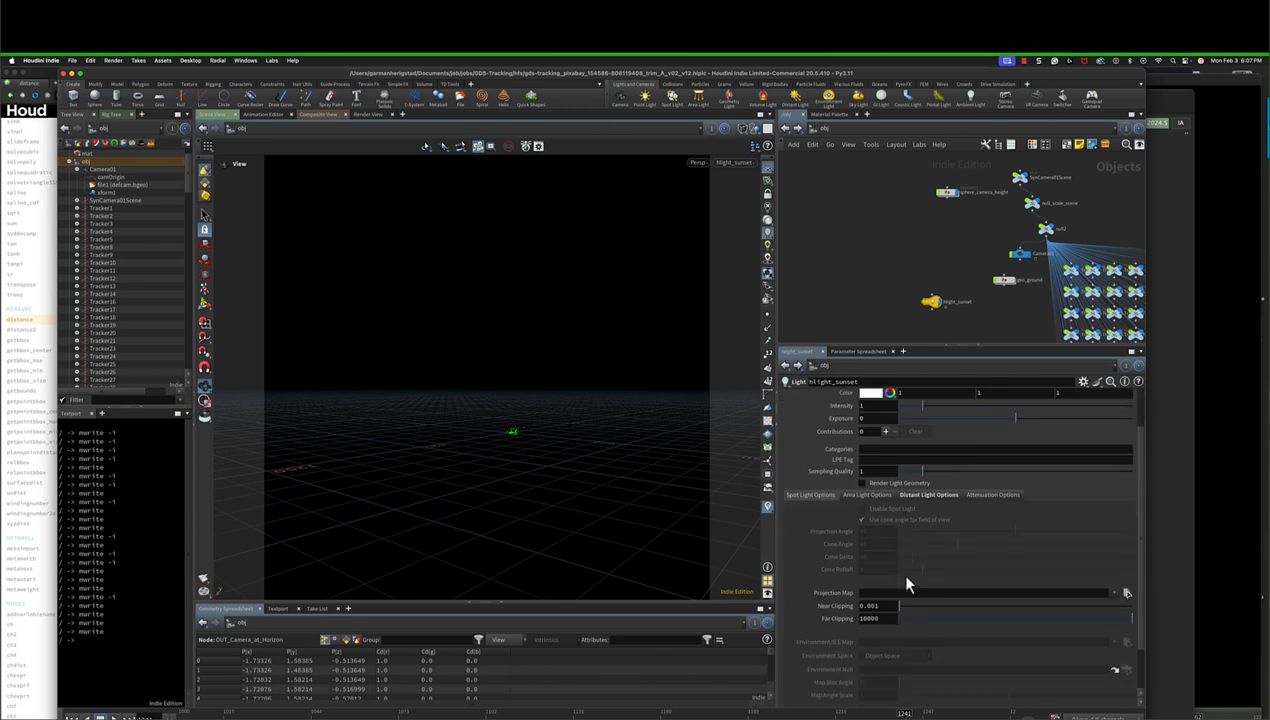
{"action": "left_click", "coordinate": [871, 495]}
{"action": "scroll", "coordinate": [878, 507], "scroll_direction": "up", "scroll_amount": 2}
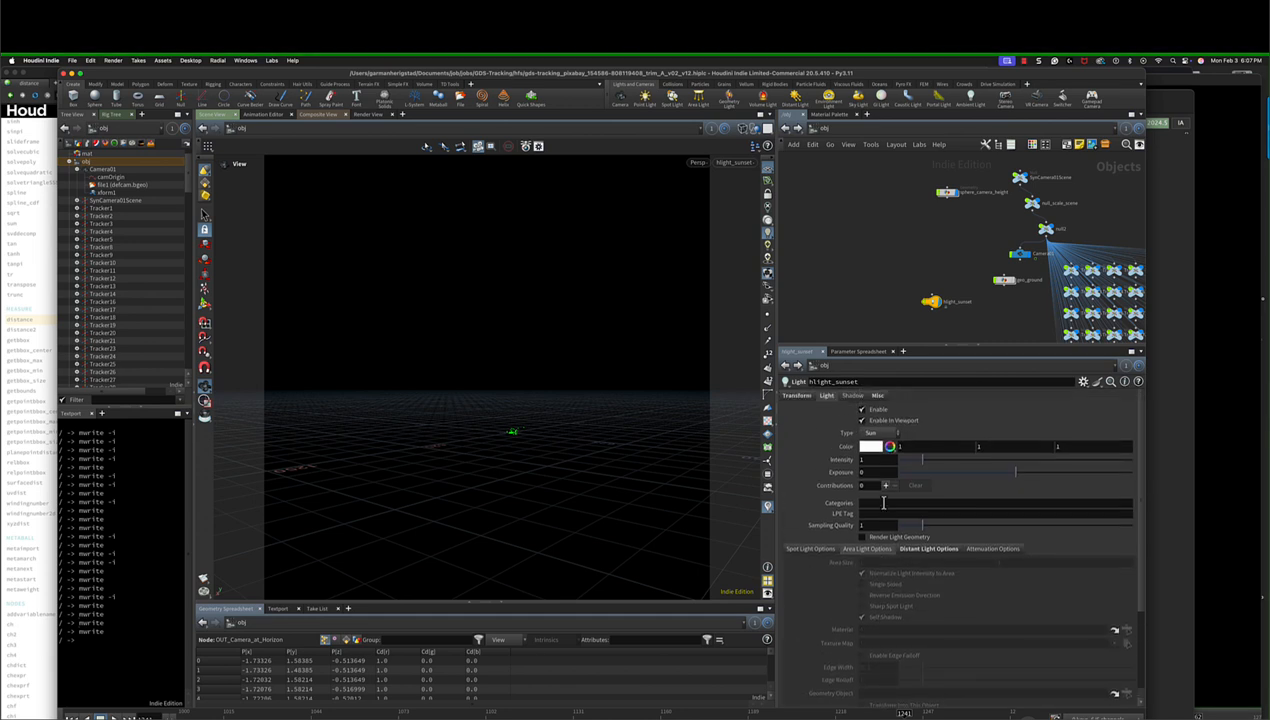
Revert the sun angle and orthographic width of hlight_sunset to their defaults.
{"action": "left_click", "coordinate": [932, 550]}
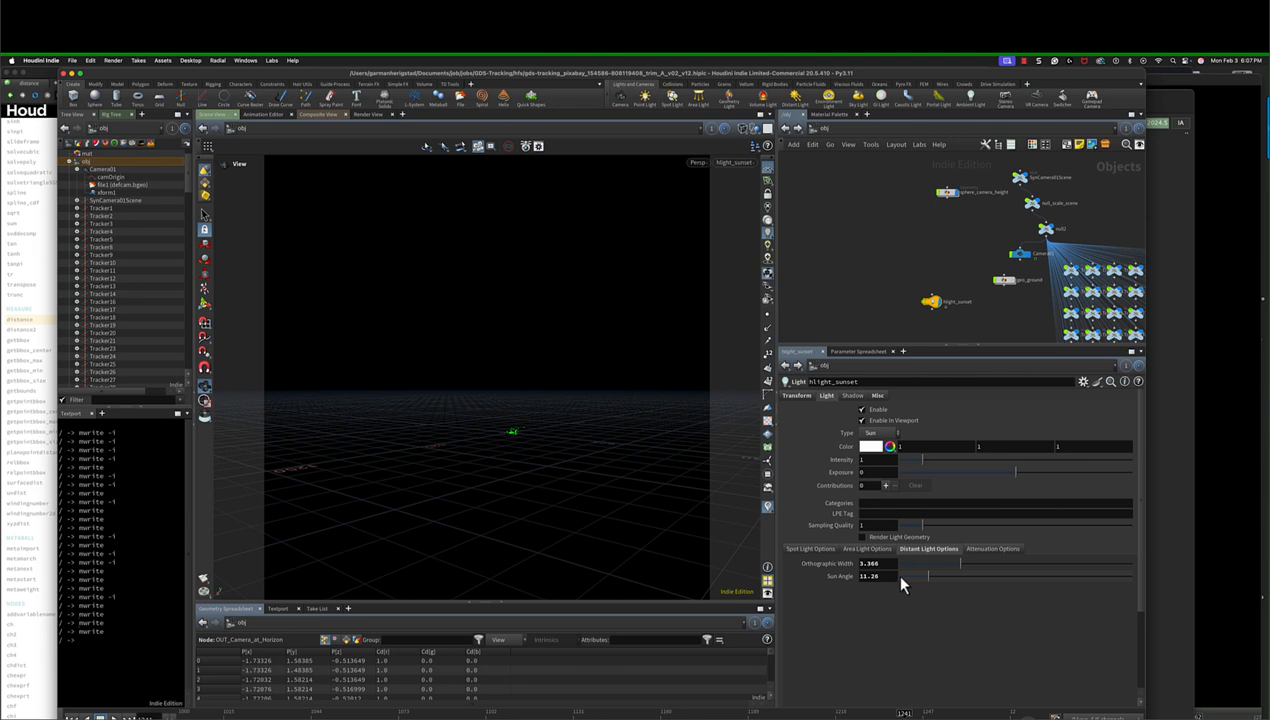
{"action": "right_click", "coordinate": [824, 584]}
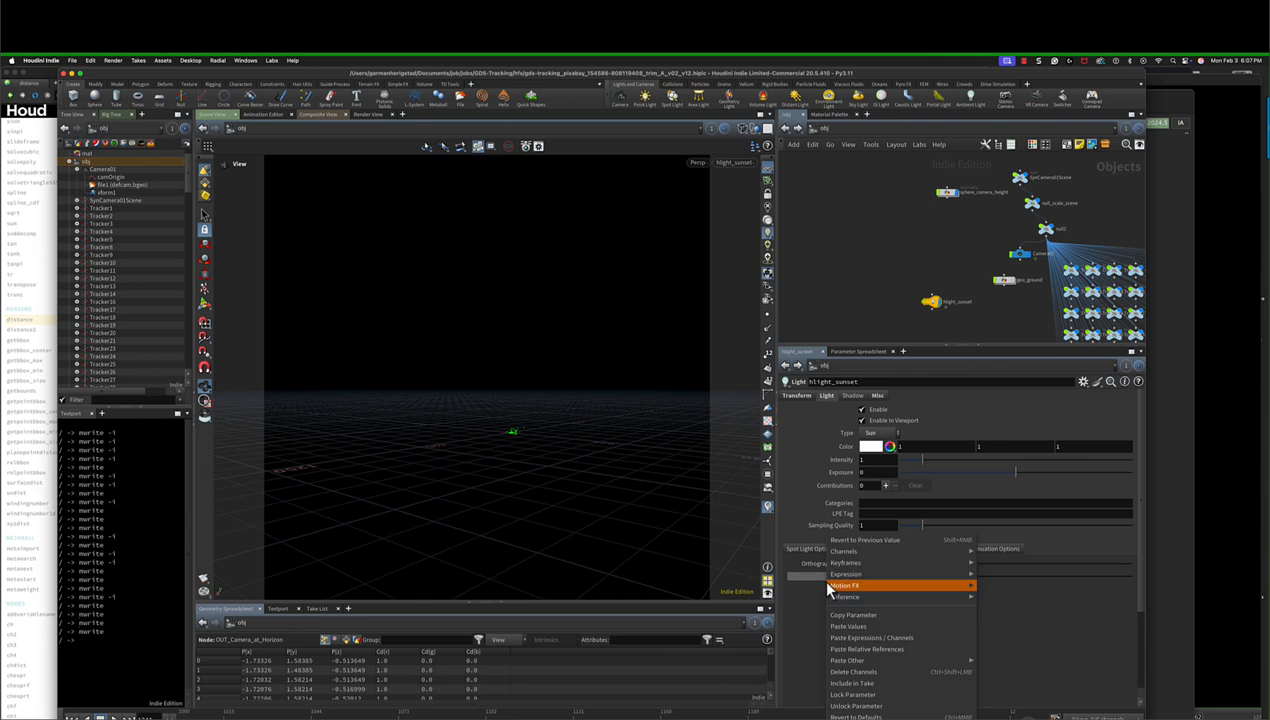
{"action": "left_click", "coordinate": [853, 697]}
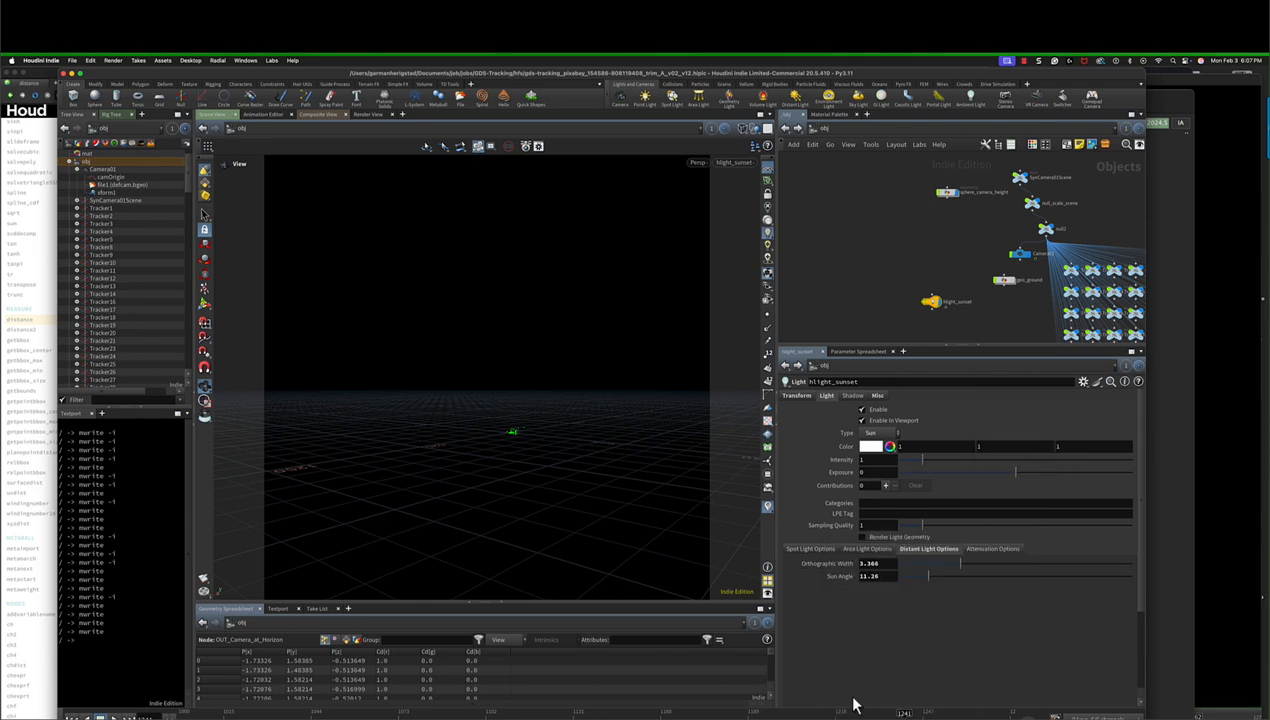
{"action": "right_click", "coordinate": [829, 567]}
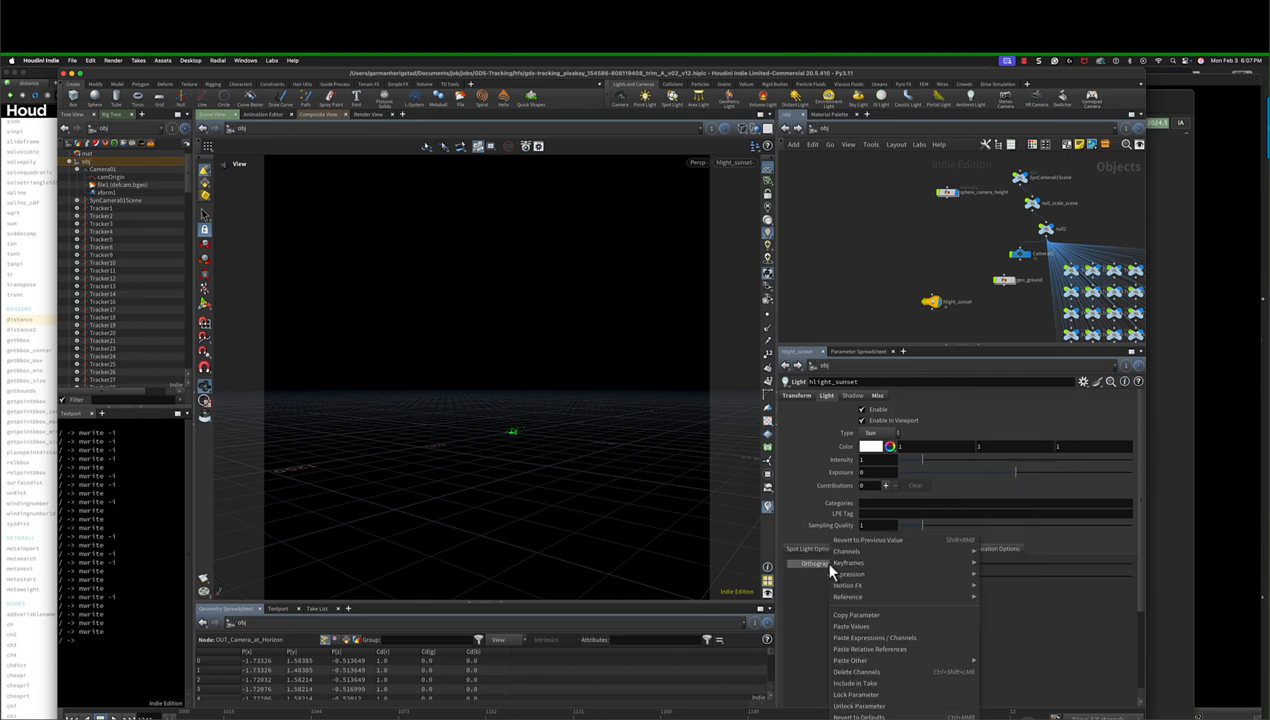
{"action": "left_click", "coordinate": [854, 716]}
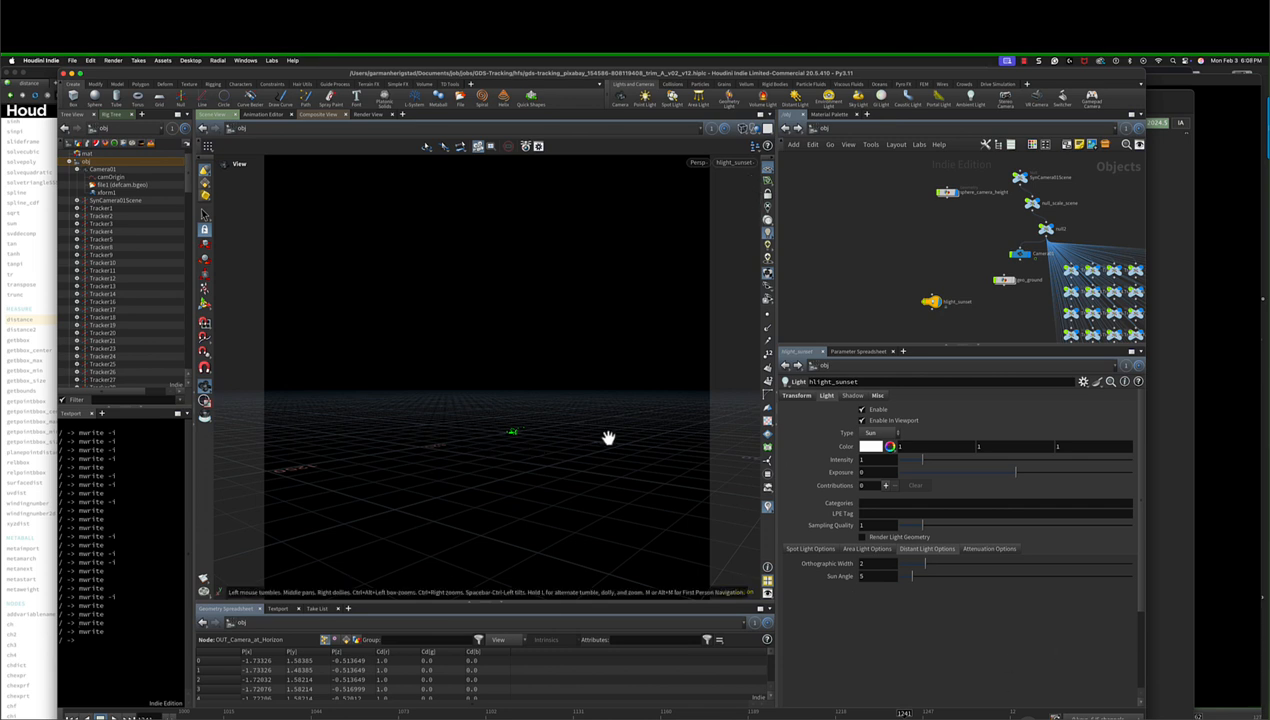
Aim hlight_sunset towards the scene by setting its rotation to -6.9 in X and 126.92 in Y.
{"action": "left_click", "coordinate": [798, 395]}
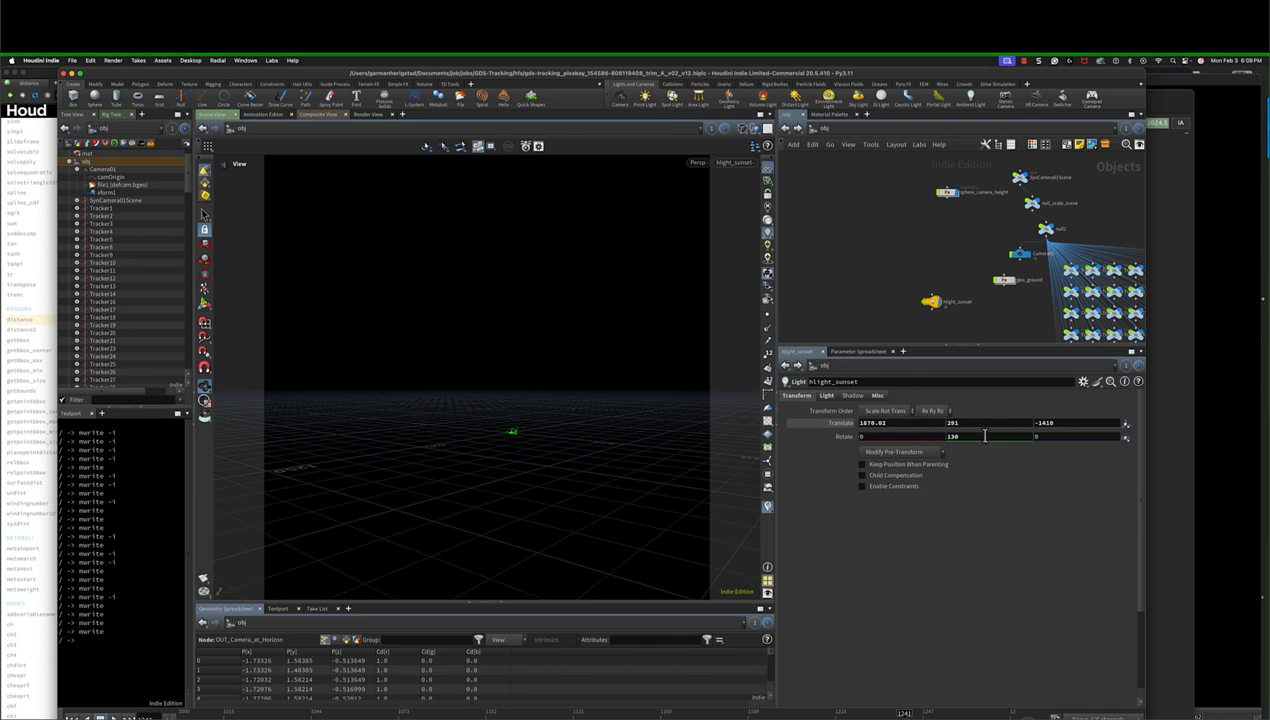
{"action": "mouse_move", "coordinate": [984, 423]}
{"action": "middle_mouse_down"}
{"action": "mouse_move", "coordinate": [1080, 428]}
{"action": "mouse_move", "coordinate": [985, 432]}
{"action": "mouse_move", "coordinate": [905, 490]}
{"action": "middle_mouse_up"}
{"action": "mouse_move", "coordinate": [1022, 439]}
{"action": "middle_mouse_down"}
{"action": "mouse_move", "coordinate": [1020, 418]}
{"action": "mouse_move", "coordinate": [914, 446]}
{"action": "mouse_move", "coordinate": [966, 455]}
{"action": "mouse_move", "coordinate": [927, 440]}
{"action": "mouse_move", "coordinate": [442, 608]}
{"action": "mouse_move", "coordinate": [350, 665]}
{"action": "mouse_move", "coordinate": [383, 672]}
{"action": "middle_mouse_up"}
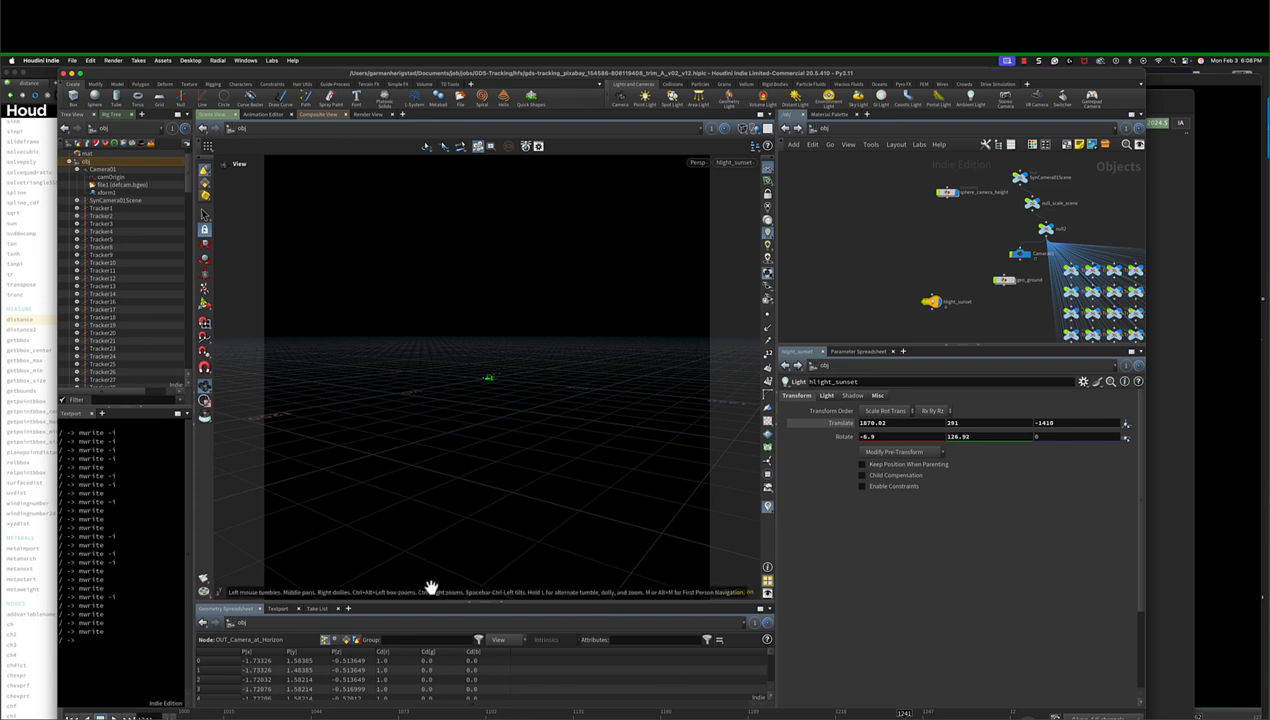
Save an incremented version of the scene with the textport command mwrite -i and switch the viewport back to Camera01.
{"action": "key", "text": "Up"}
{"action": "type", "text": "-1"}
{"action": "key", "text": "Return"}
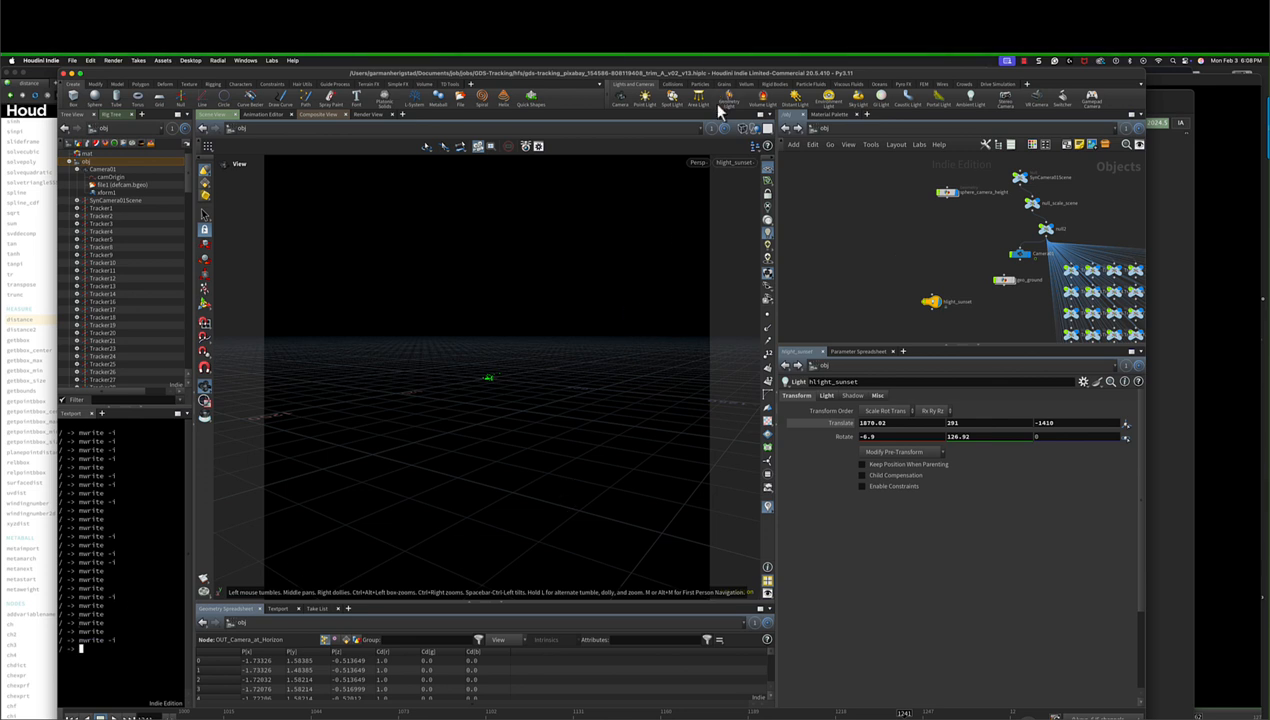
{"action": "left_click", "coordinate": [735, 163]}
{"action": "left_click", "coordinate": [757, 216]}
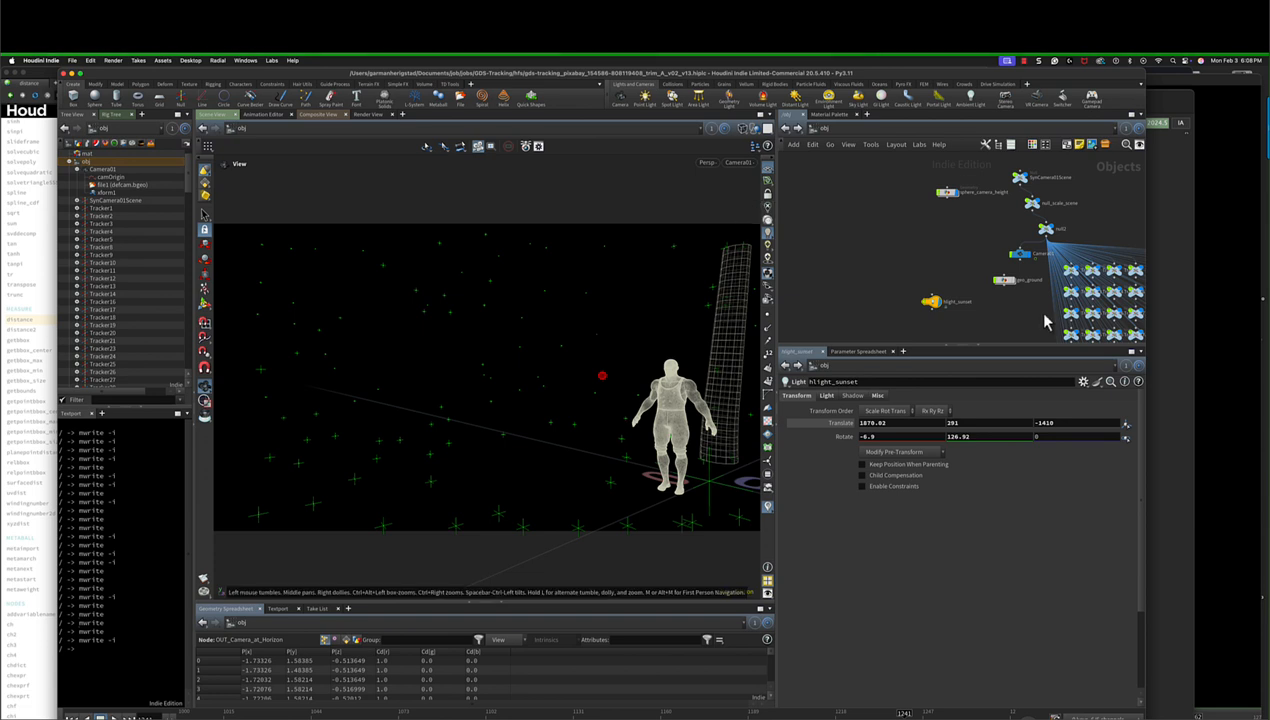
Show the textport in the pane below the viewport and save the scene.
{"action": "middle_click_drag", "start_coordinate": [936, 255], "coordinate": [790, 238]}
{"action": "scroll", "coordinate": [1074, 215], "scroll_direction": "down", "scroll_amount": 4}
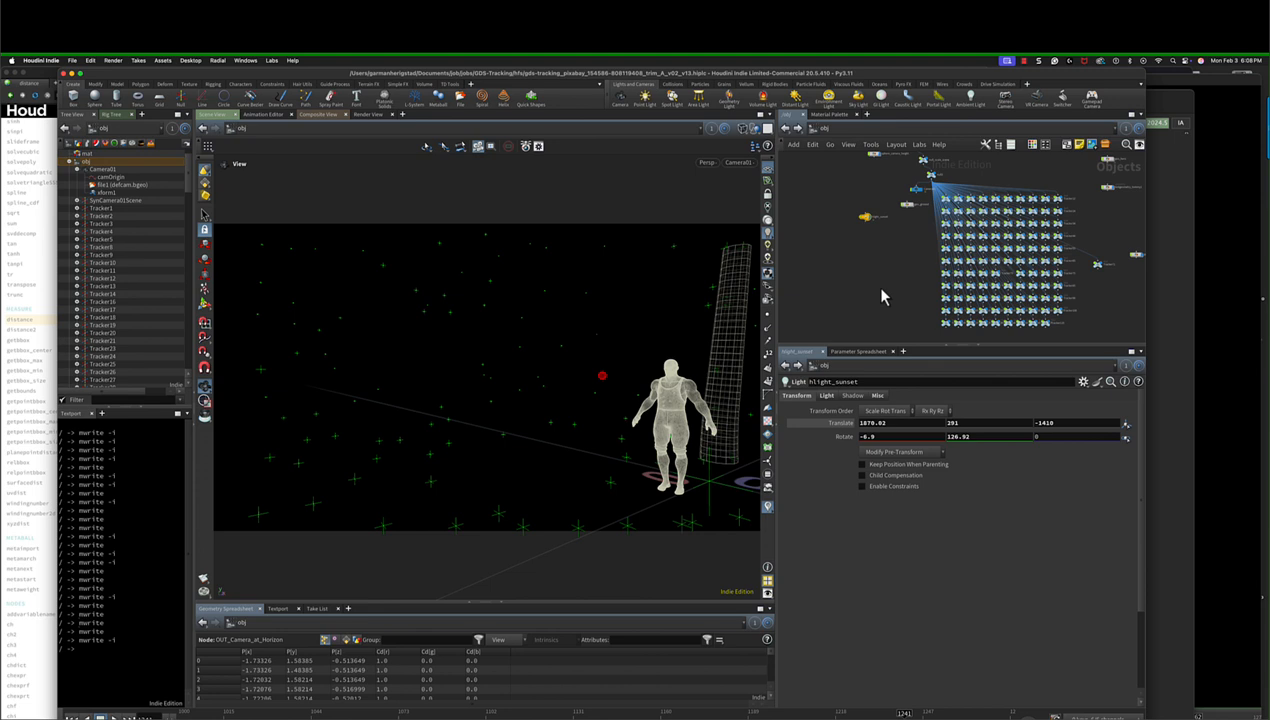
{"action": "left_click", "coordinate": [289, 609]}
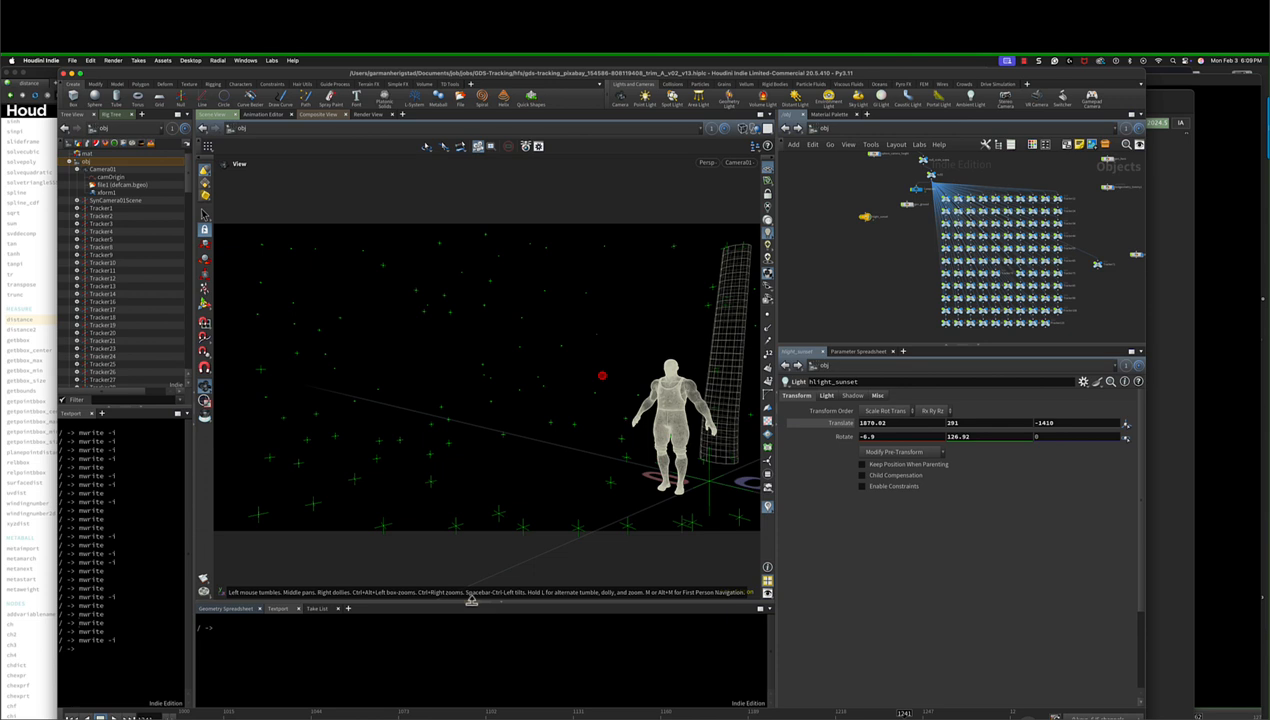
{"action": "left_click", "coordinate": [72, 60]}
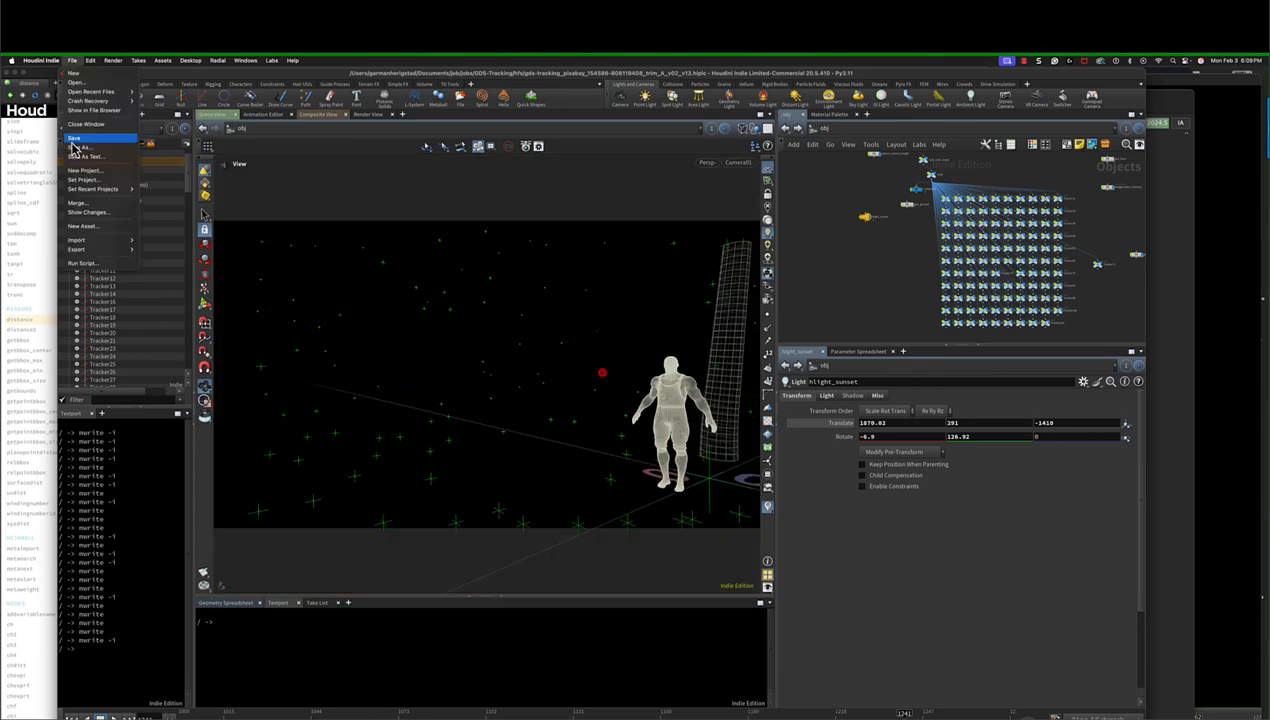
{"action": "left_click", "coordinate": [73, 140]}
Switch to Terminal and list the contents of the Pixabay folder with lt.
{"action": "key", "text": "super+Tab"}
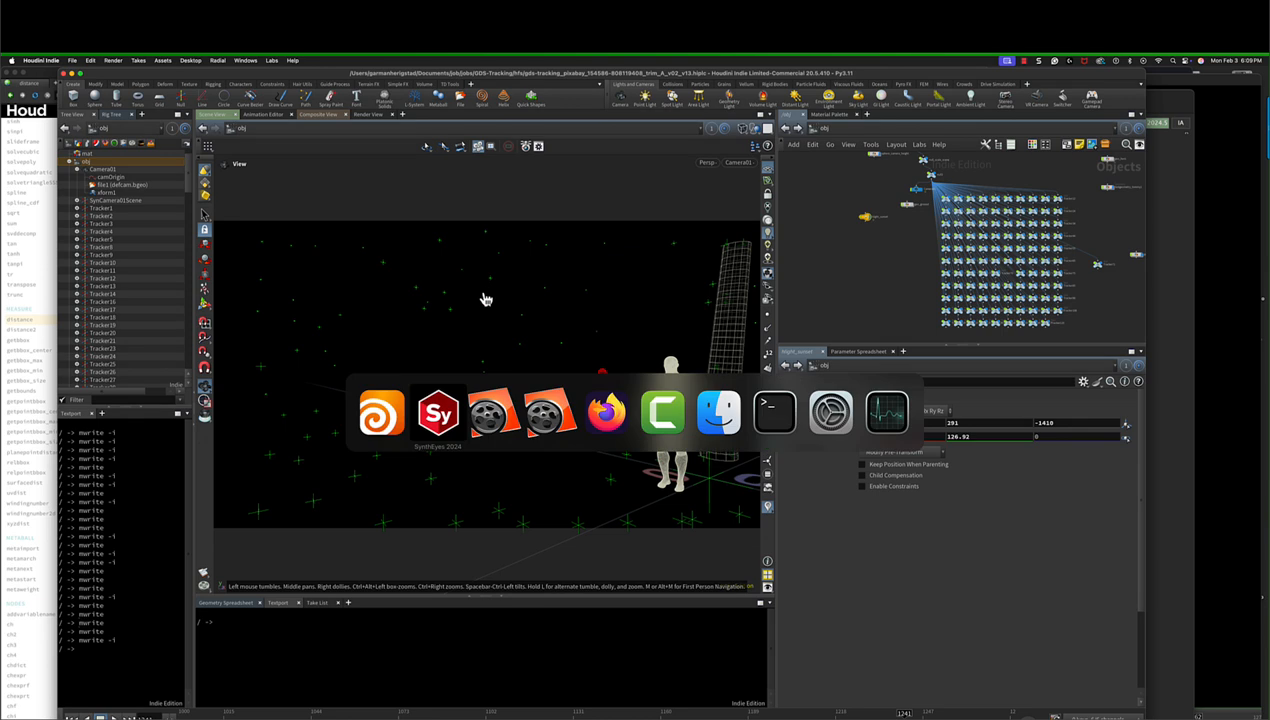
{"action": "key", "text": "super+Tab"}
{"action": "key", "text": "super+Tab"}
{"action": "key", "text": "super+Tab"}
{"action": "key", "text": "super+Tab"}
{"action": "key", "text": "super+Tab"}
{"action": "key", "text": "super+Tab"}
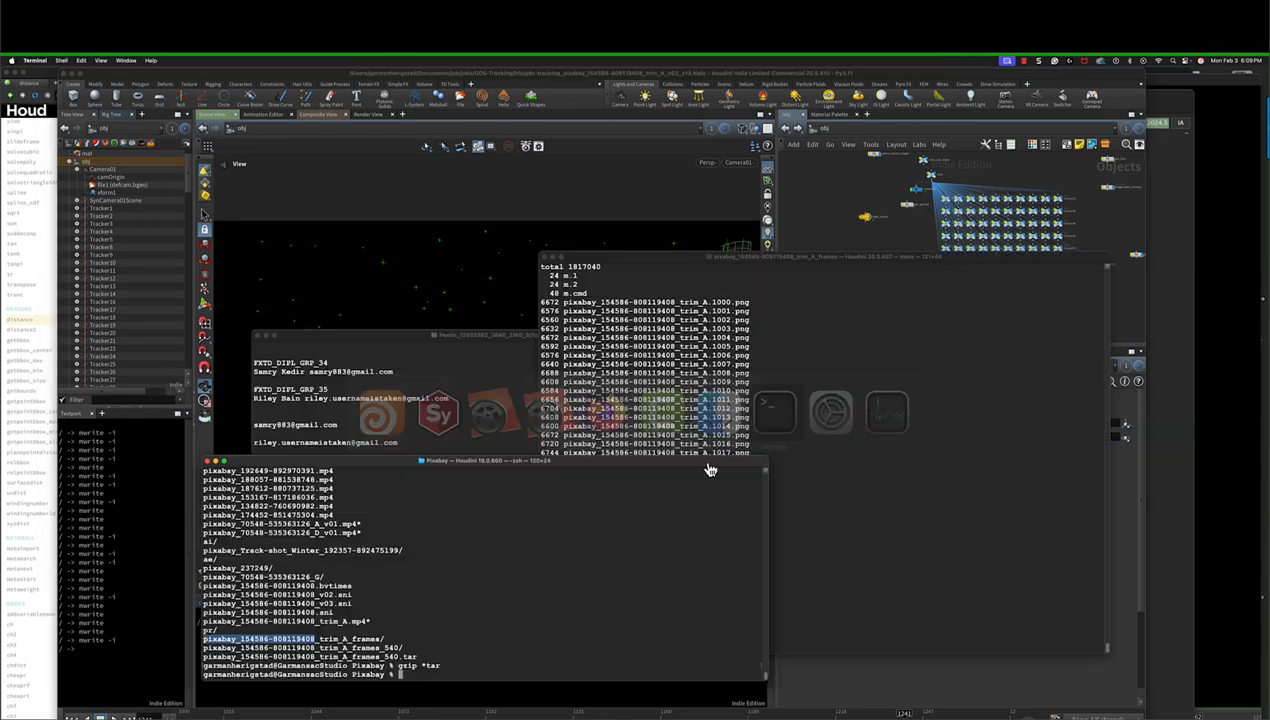
{"action": "left_click", "coordinate": [622, 538]}
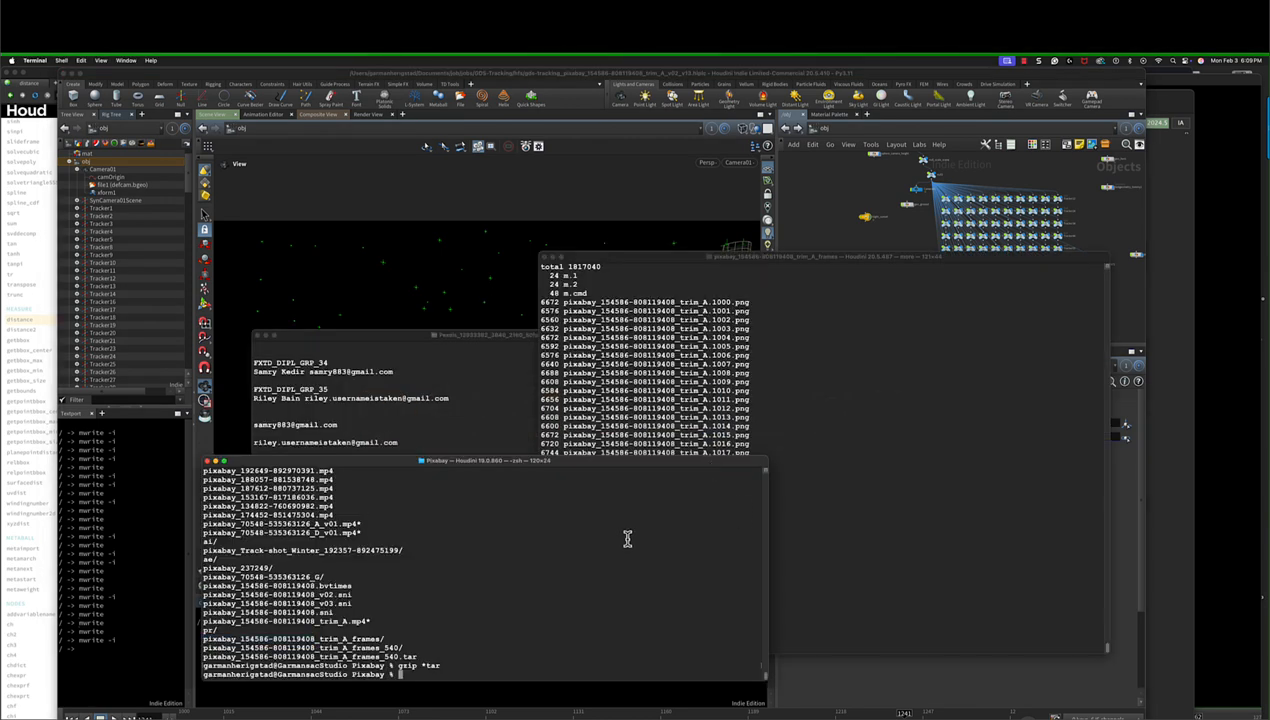
{"action": "key", "text": "Return"}
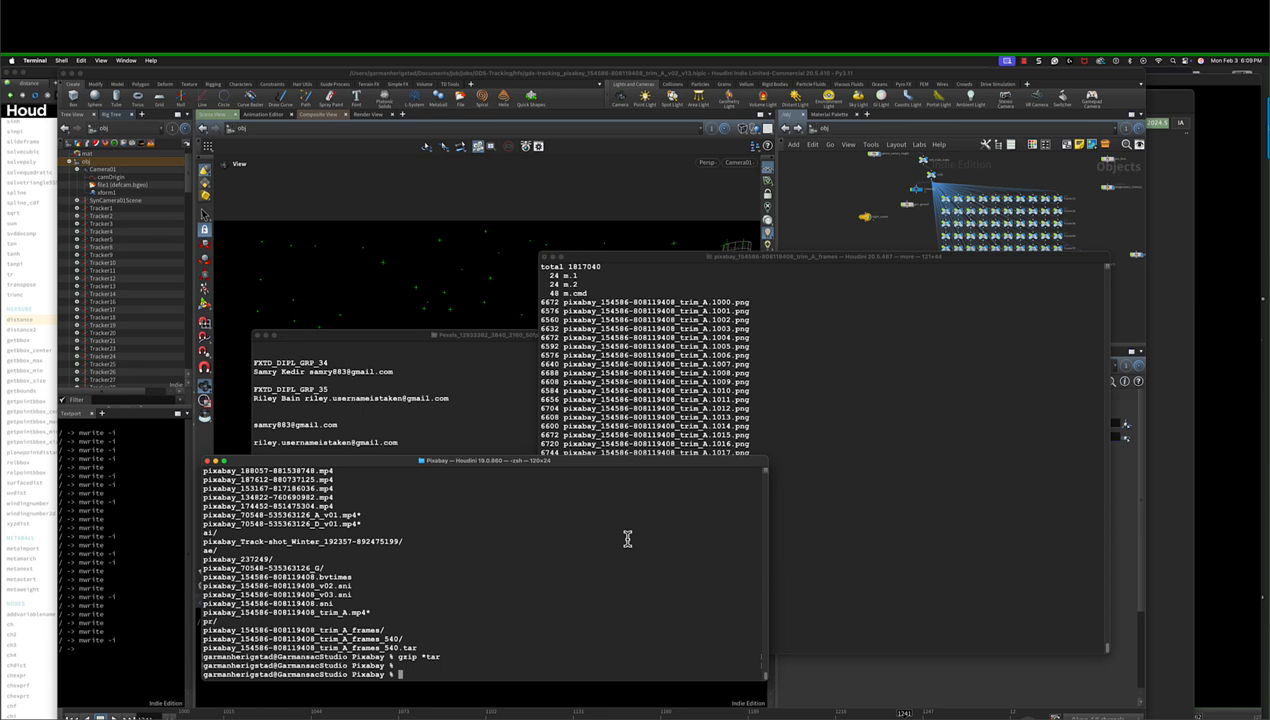
{"action": "type", "text": "ls"}
{"action": "key", "text": "Return"}
Move up from the Pixabay folder to the Syntheyes folder and list its contents with lt.
{"action": "type", "text": "cd ."}
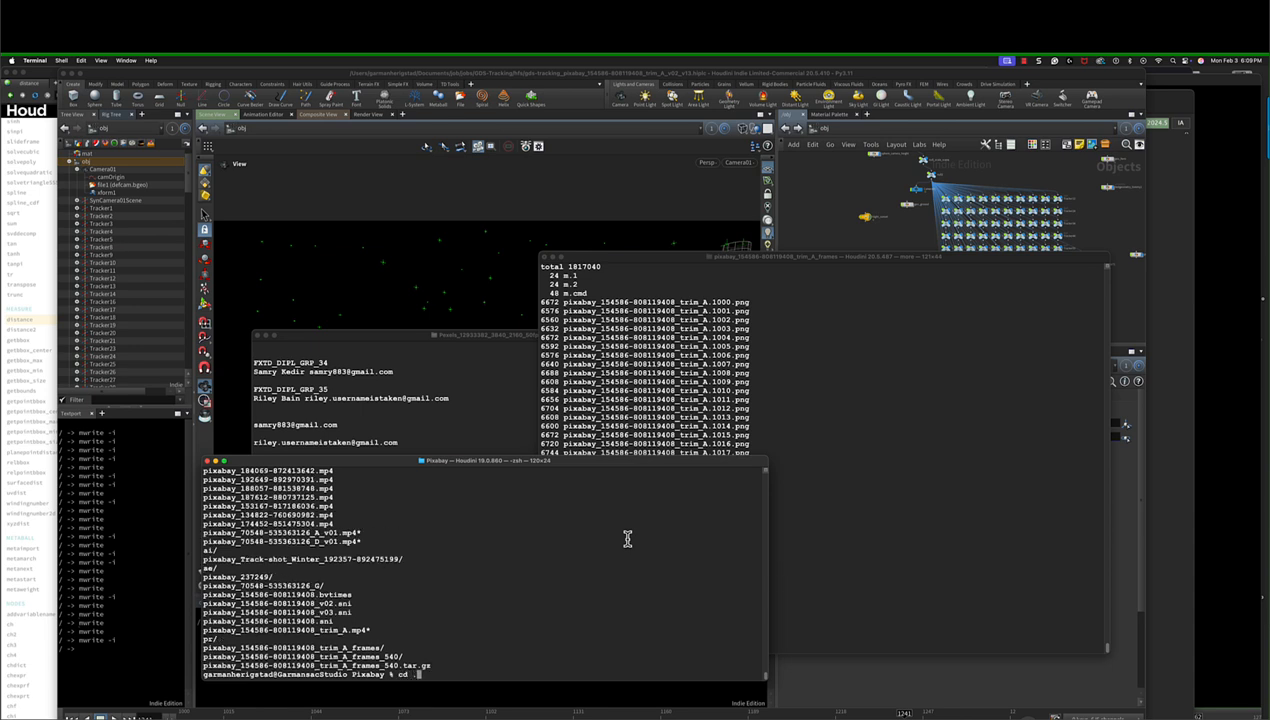
{"action": "type", "text": "./"}
{"action": "key", "text": "Return"}
{"action": "type", "text": "ls"}
{"action": "key", "text": "Return"}
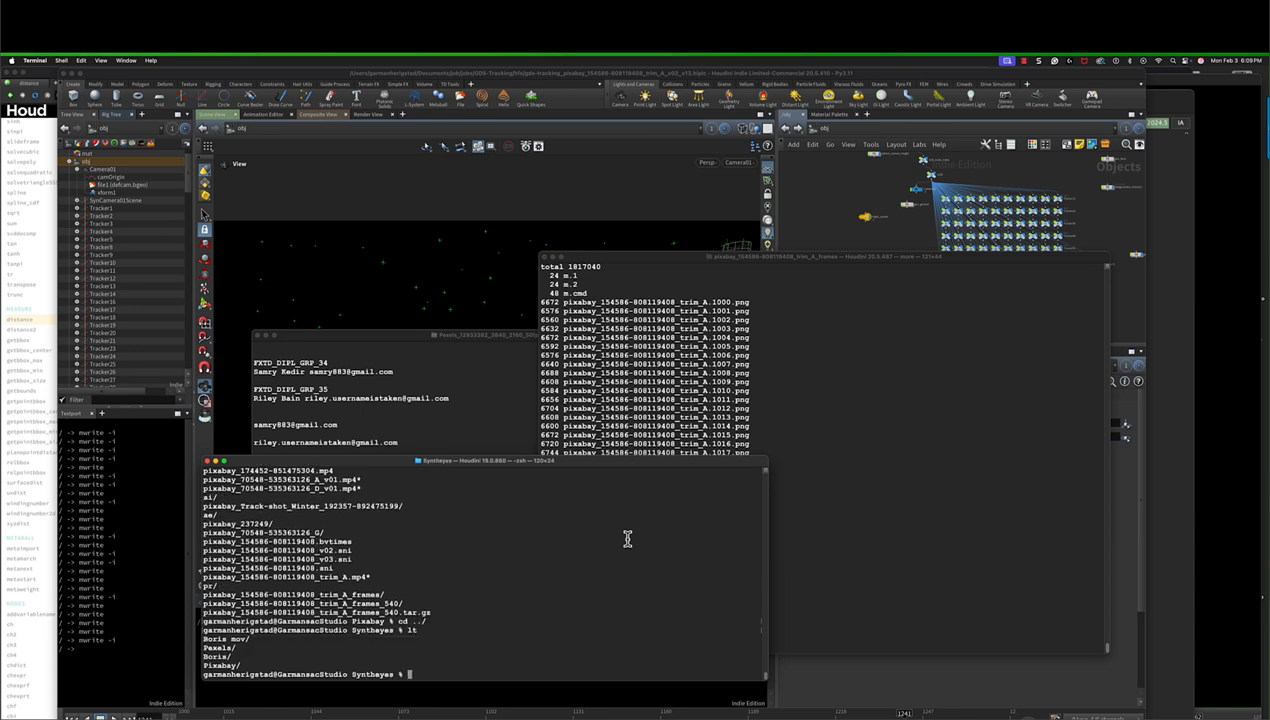
In the Pexels terminal window, print the working directory with pwd and move up one folder.
{"action": "left_click", "coordinate": [486, 377]}
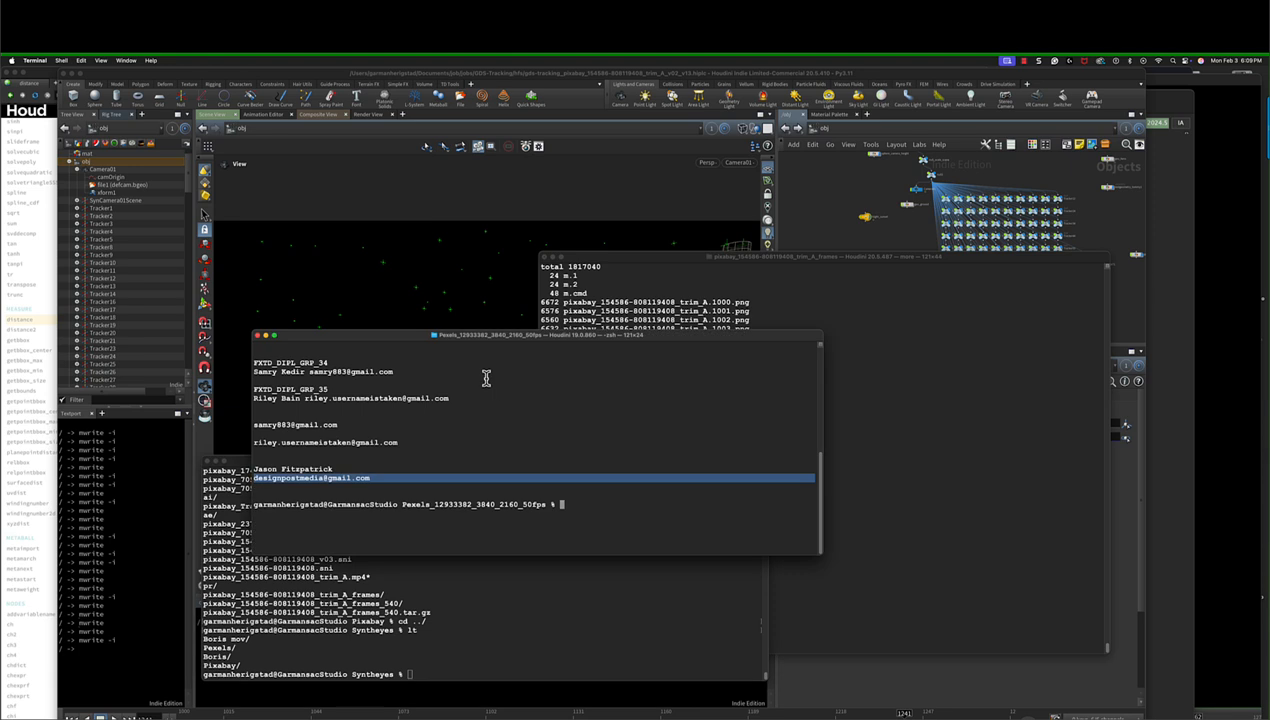
{"action": "type", "text": "[wd"}
{"action": "key", "text": "Return"}
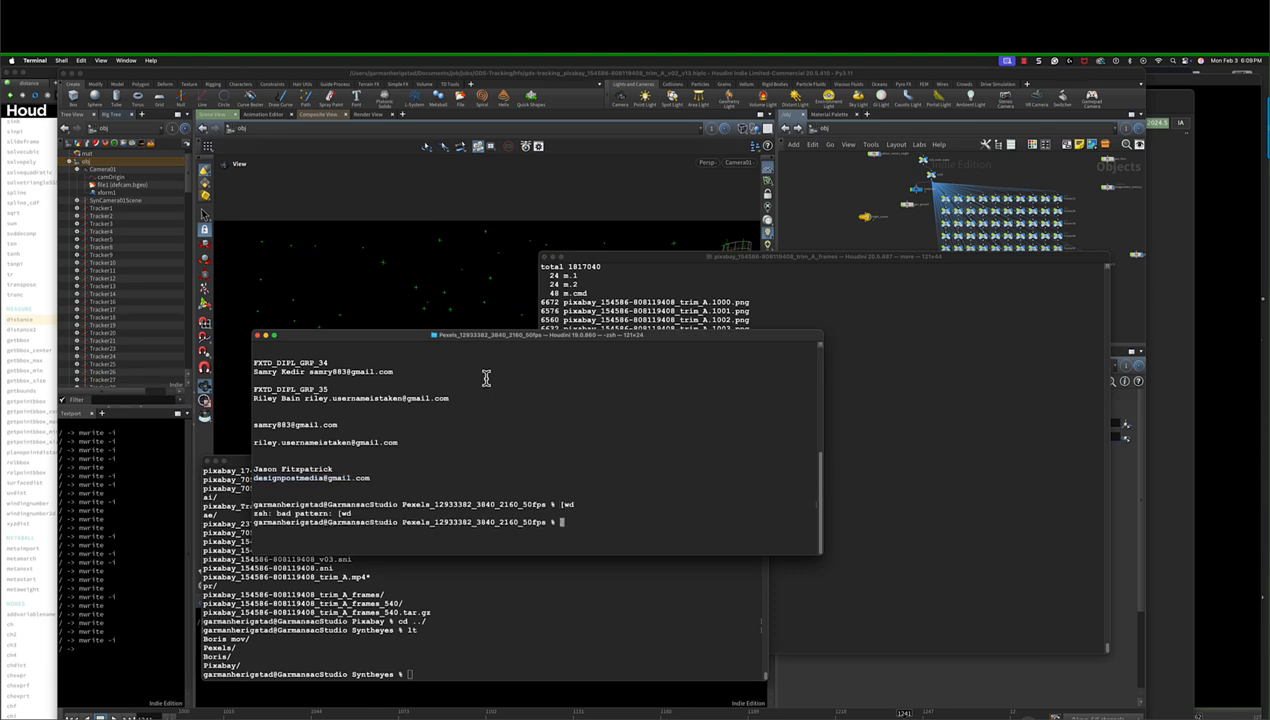
{"action": "type", "text": "pwd"}
{"action": "key", "text": "Return"}
{"action": "type", "text": "cd "}
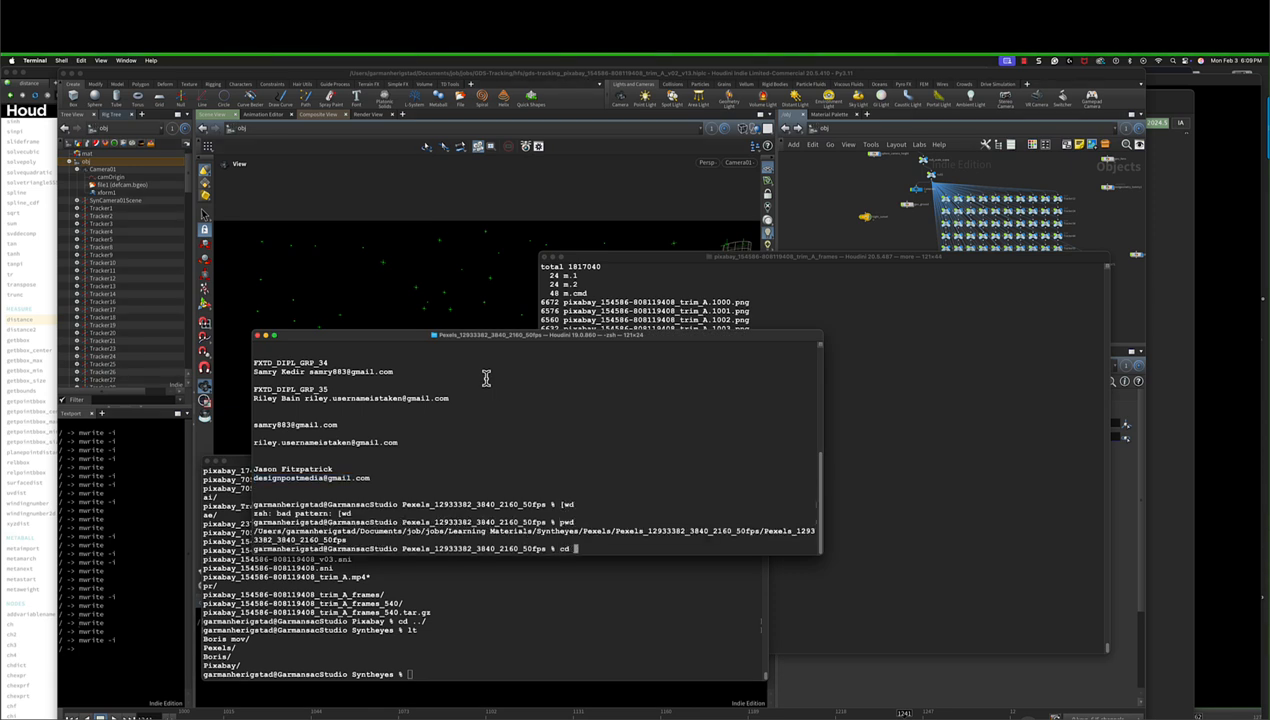
{"action": "type", "text": "../"}
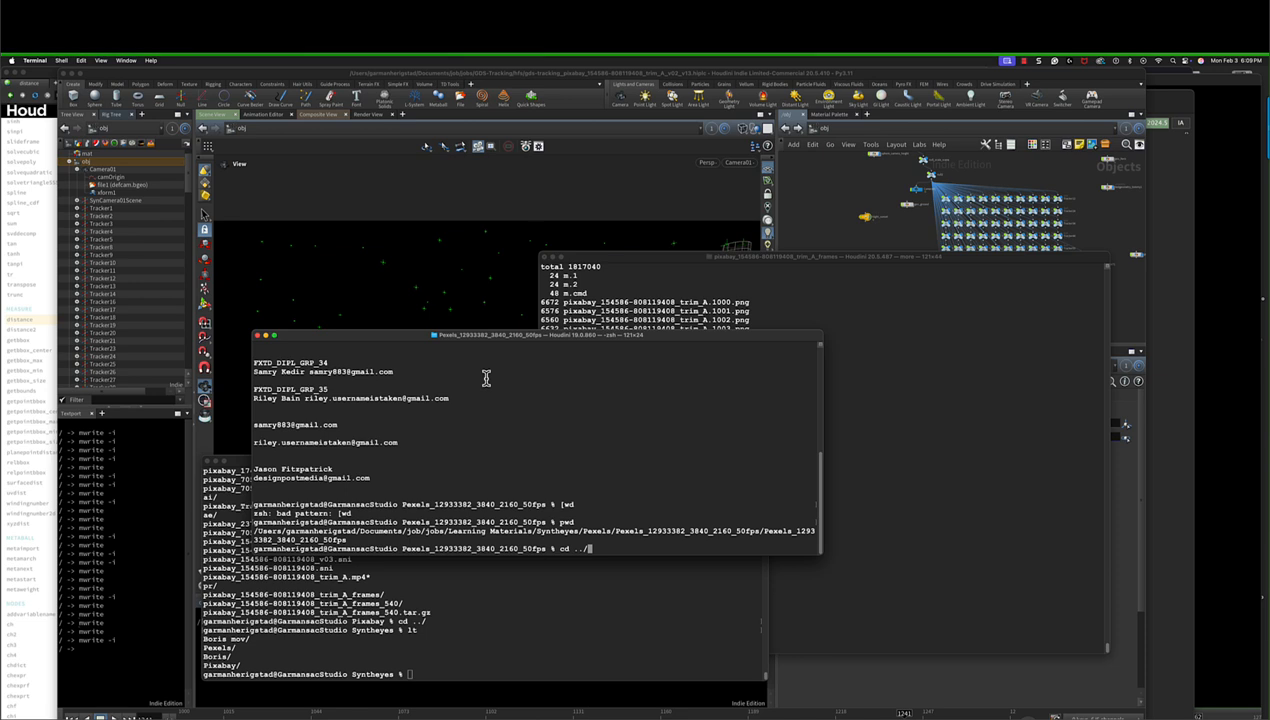
{"action": "key", "text": "BackSpace"}
{"action": "key", "text": "Return"}
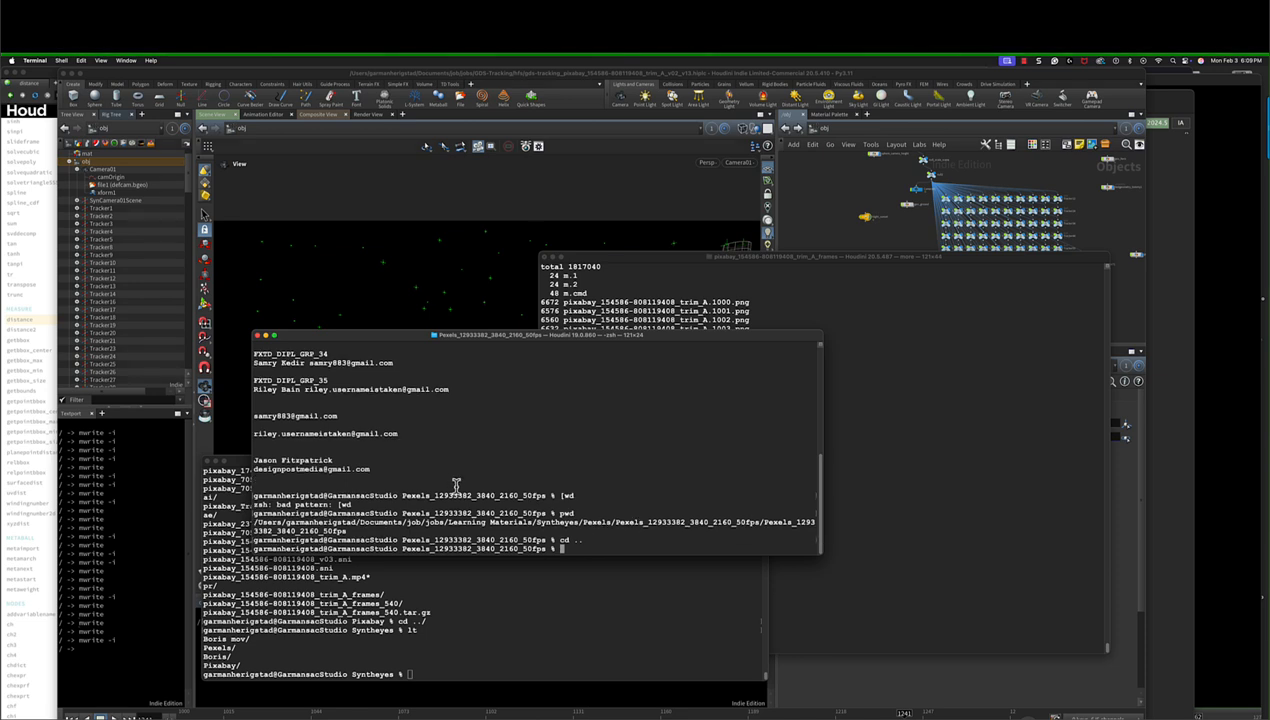
In the Syntheyes terminal window, run jobs and change the directory to GDS-Tracking/hfs.
{"action": "left_click", "coordinate": [502, 568]}
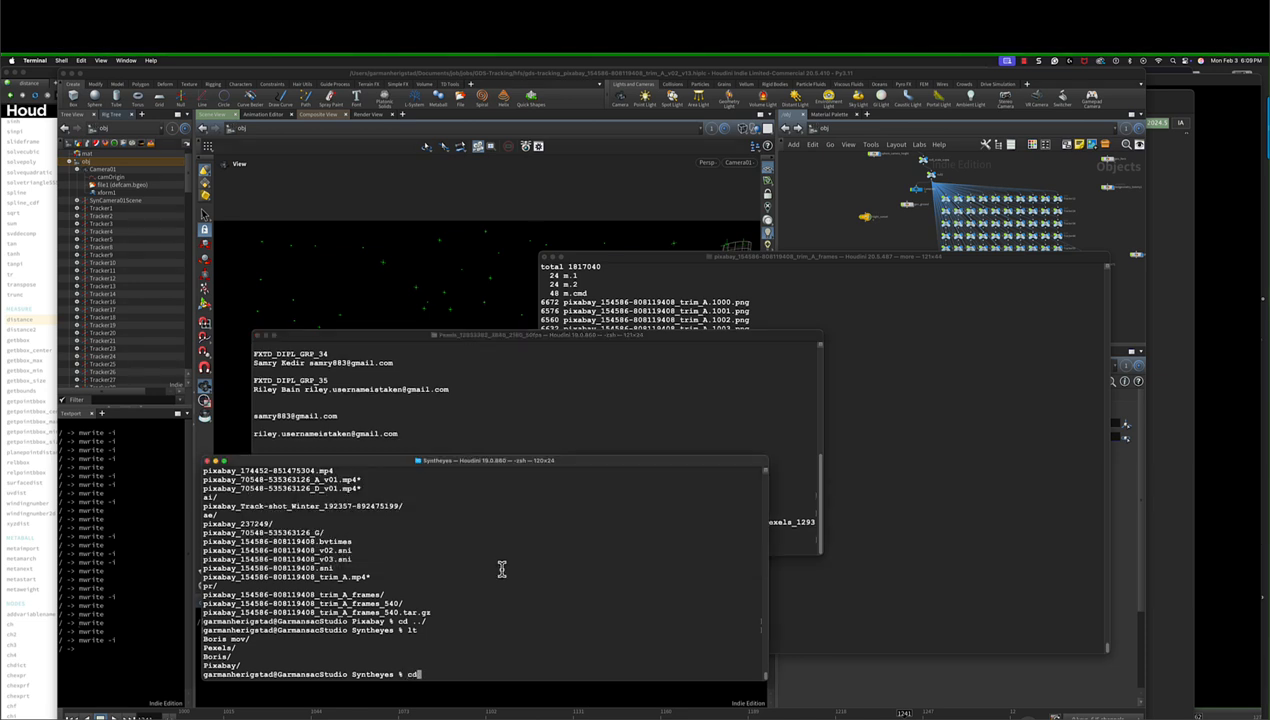
{"action": "key", "text": "BackSpace"}
{"action": "key", "text": "BackSpace"}
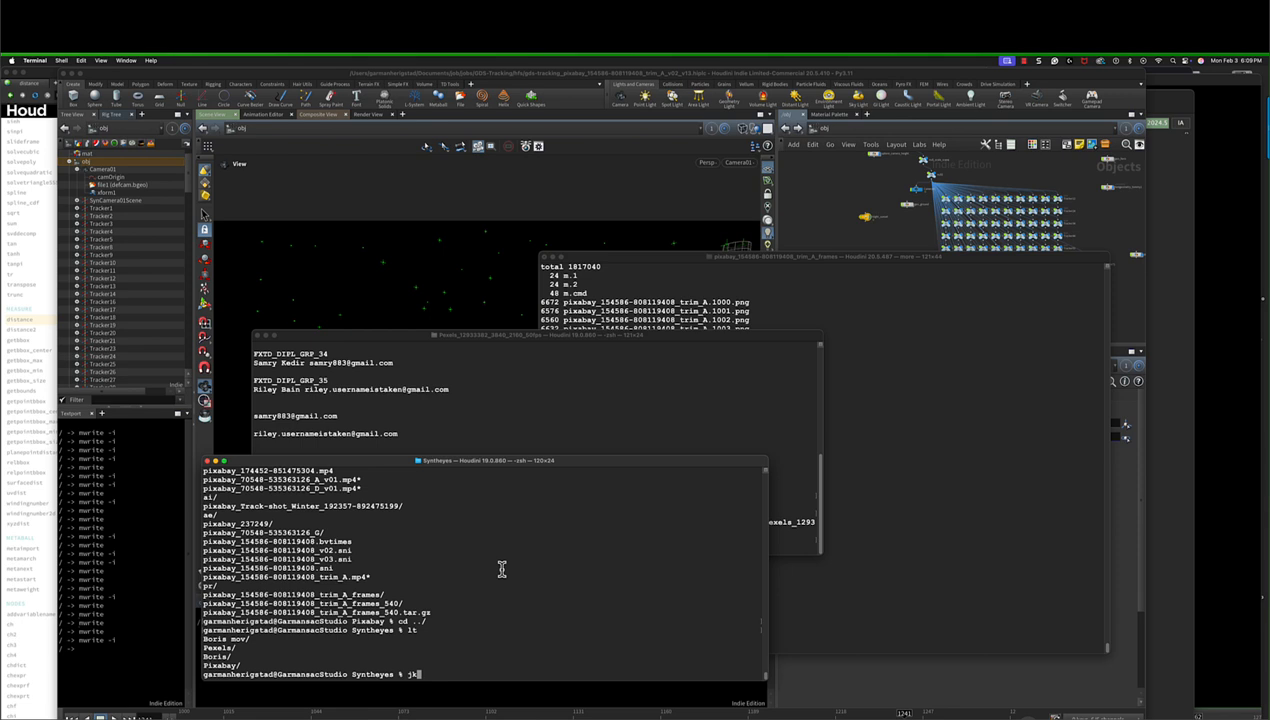
{"action": "type", "text": "jobs"}
{"action": "key", "text": "Return"}
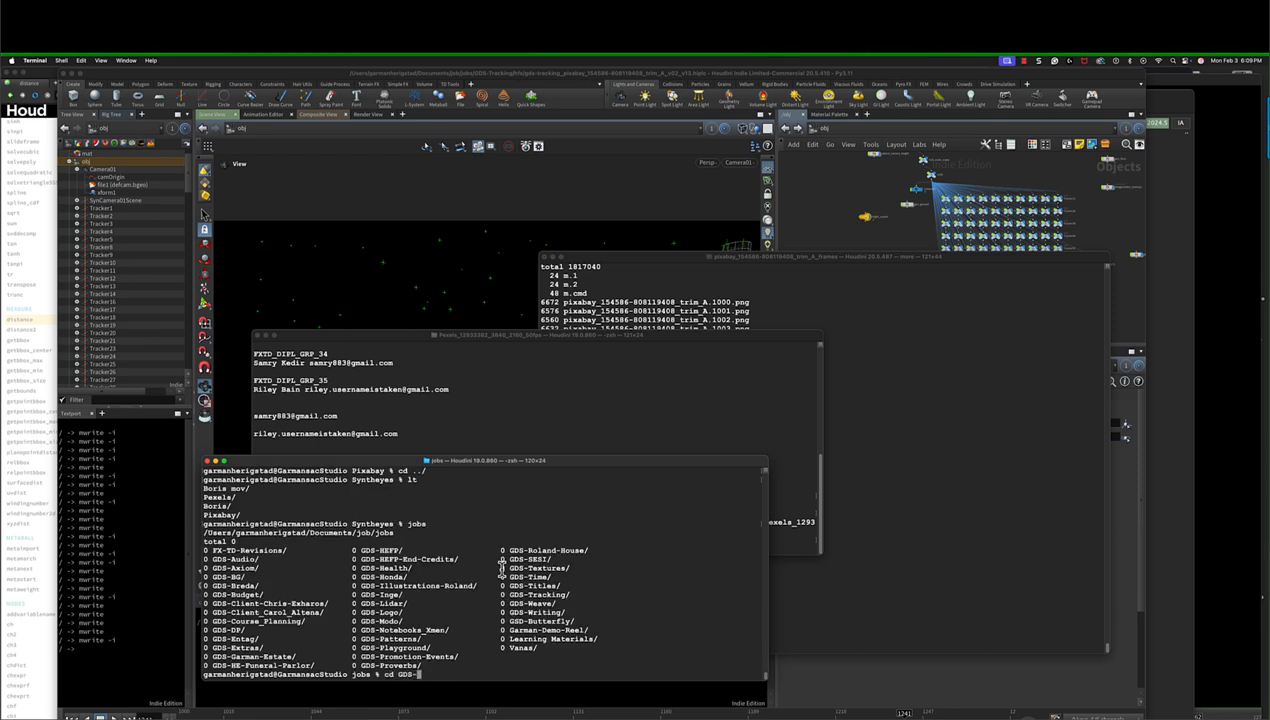
{"action": "type", "text": "cd GDS-Tr"}
{"action": "key", "text": "Tab"}
{"action": "type", "text": "hfs"}
{"action": "key", "text": "Return"}
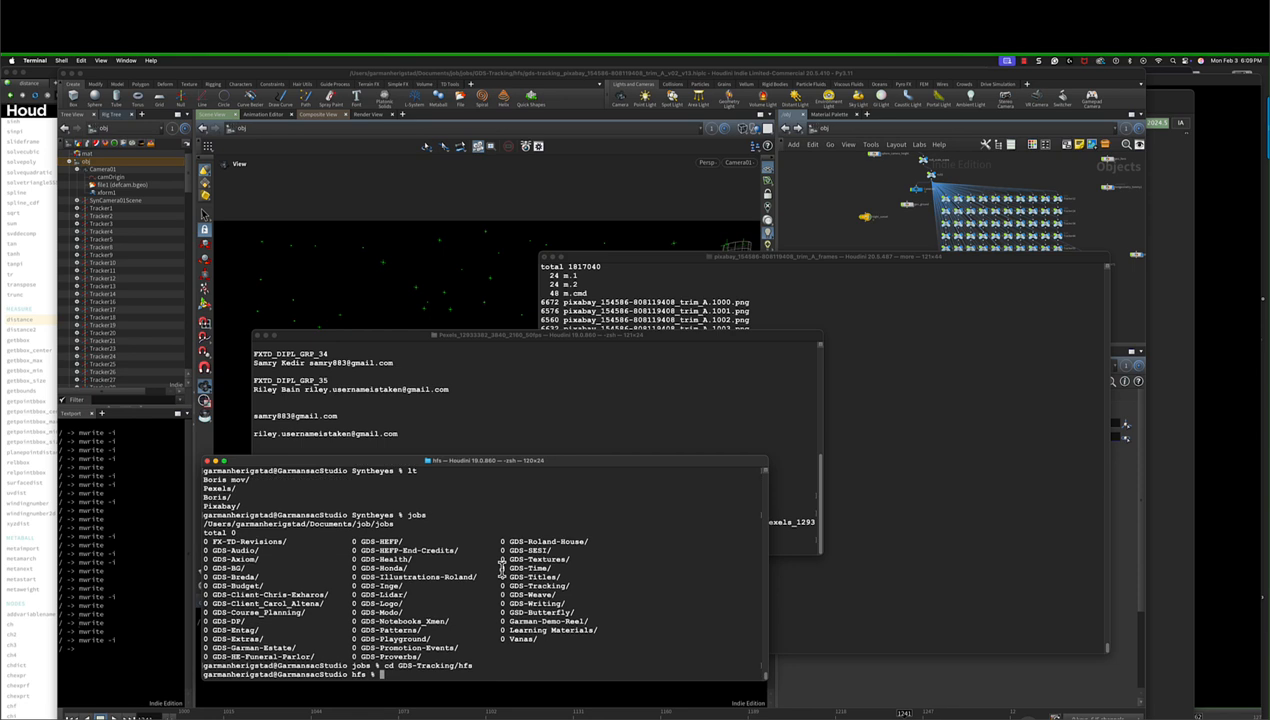
List the hfs folder with lt and launch a new Houdini Indie session with hindie.
{"action": "type", "text": "lt"}
{"action": "key", "text": "Return"}
{"action": "type", "text": "hindi"}
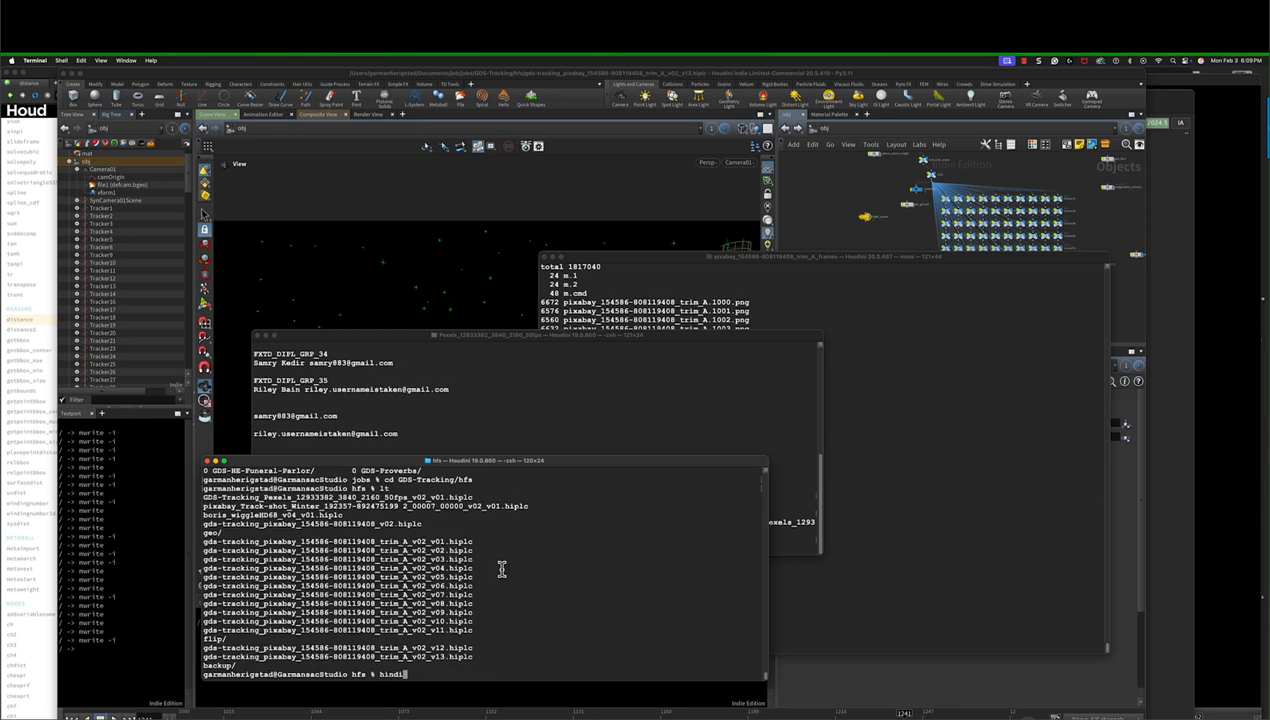
{"action": "type", "text": "e"}
{"action": "key", "text": "Return"}
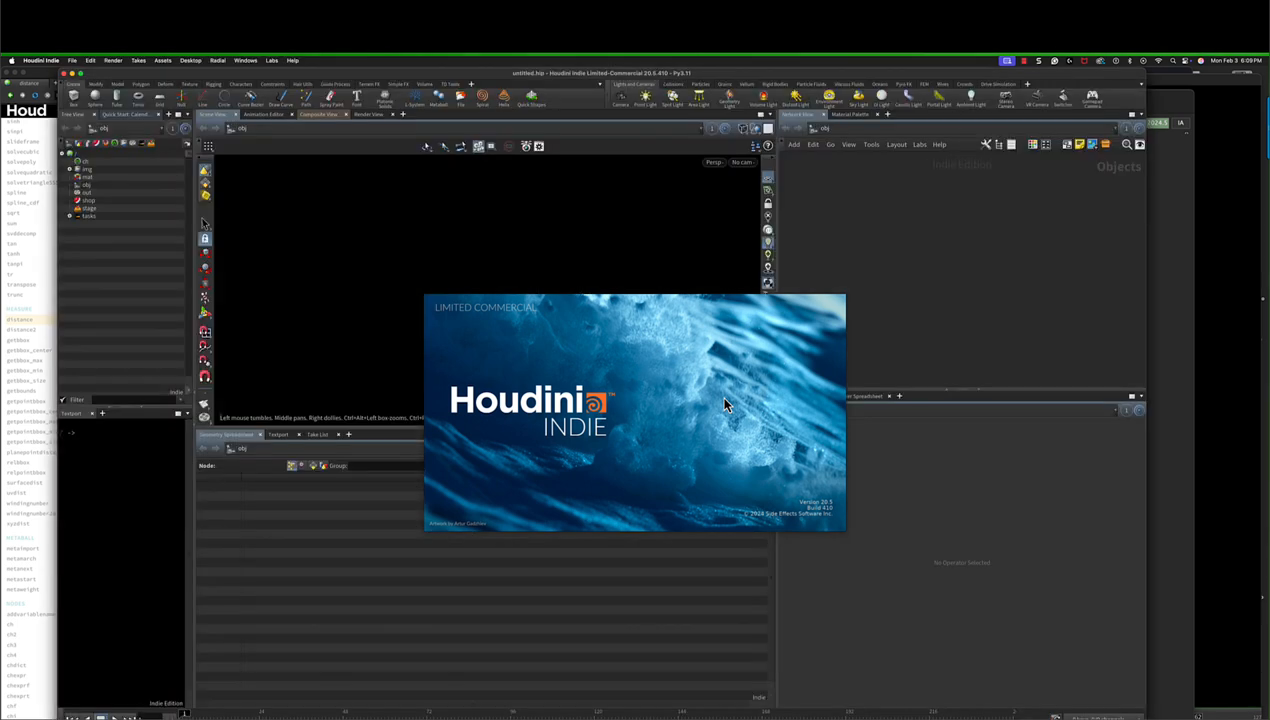
{"action": "key", "text": "super+Tab"}
{"action": "key", "text": "super+Tab"}
{"action": "key", "text": "super+Tab"}
{"action": "key", "text": "super+Tab"}
{"action": "key", "text": "super+Tab"}
{"action": "key", "text": "super+Tab"}
{"action": "key", "text": "super+Tab"}
{"action": "key", "text": "super+Tab"}
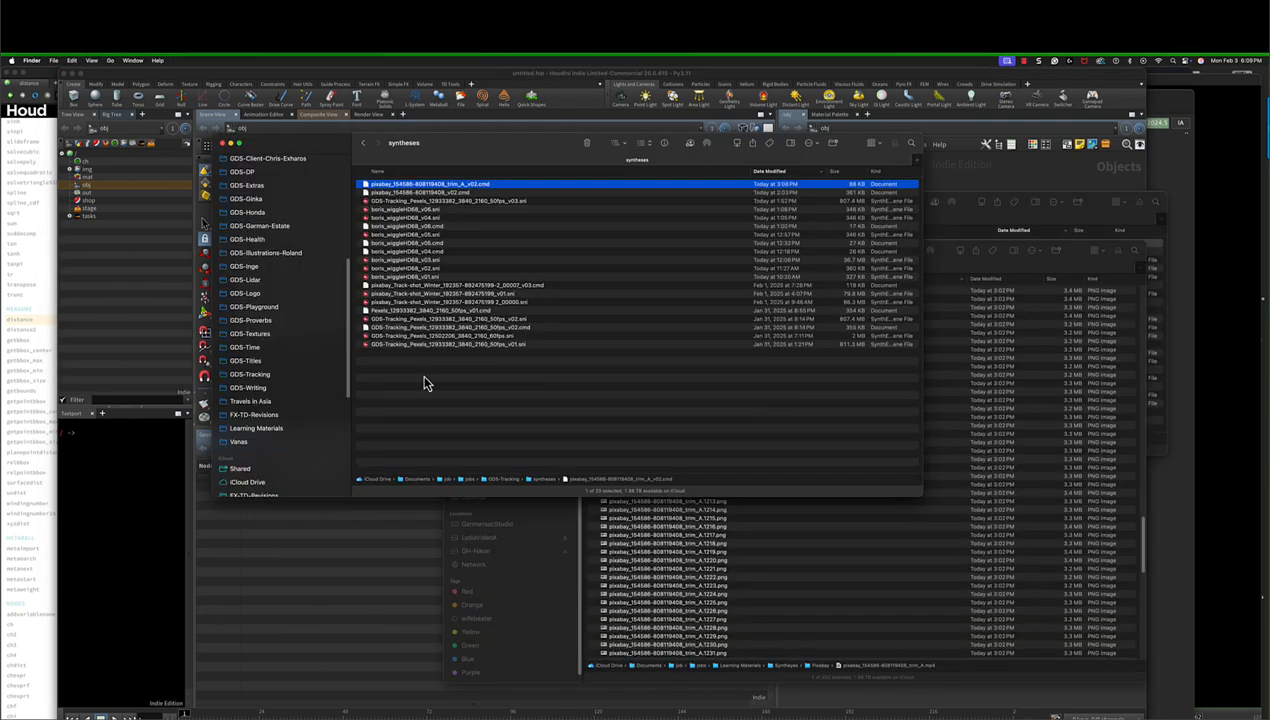
{"action": "left_click", "coordinate": [424, 375]}
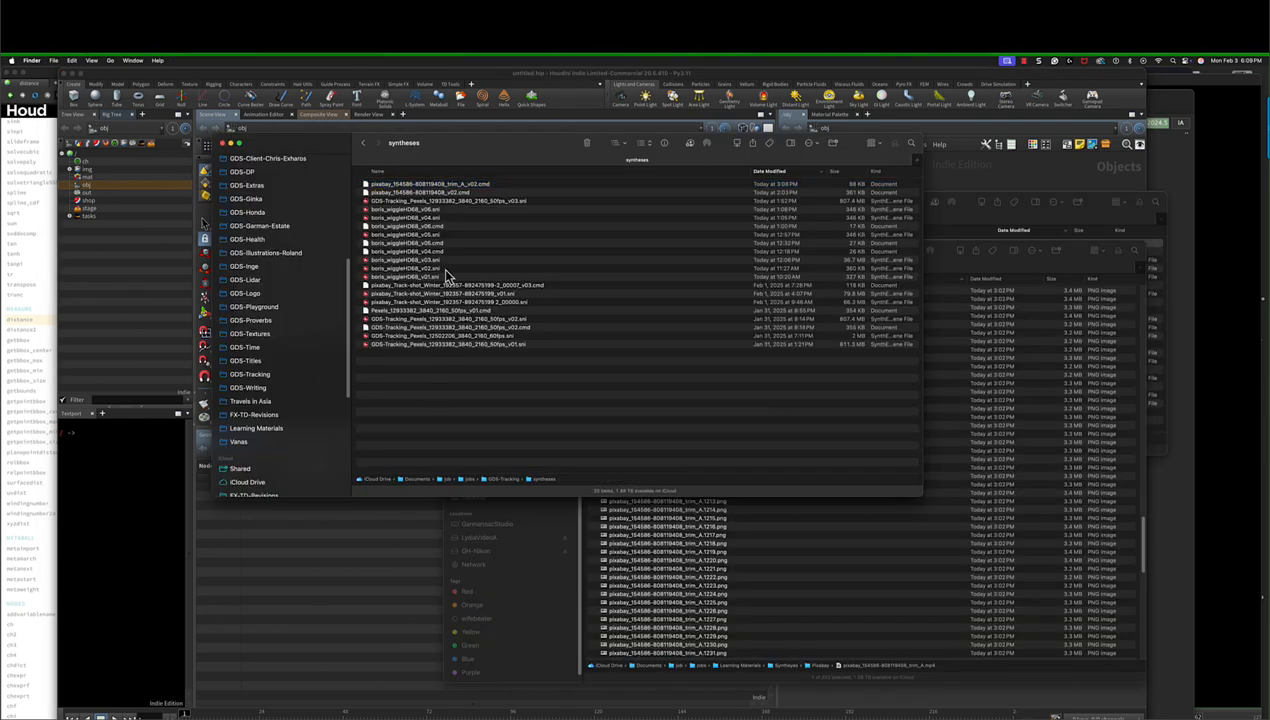
{"action": "left_click", "coordinate": [452, 186]}
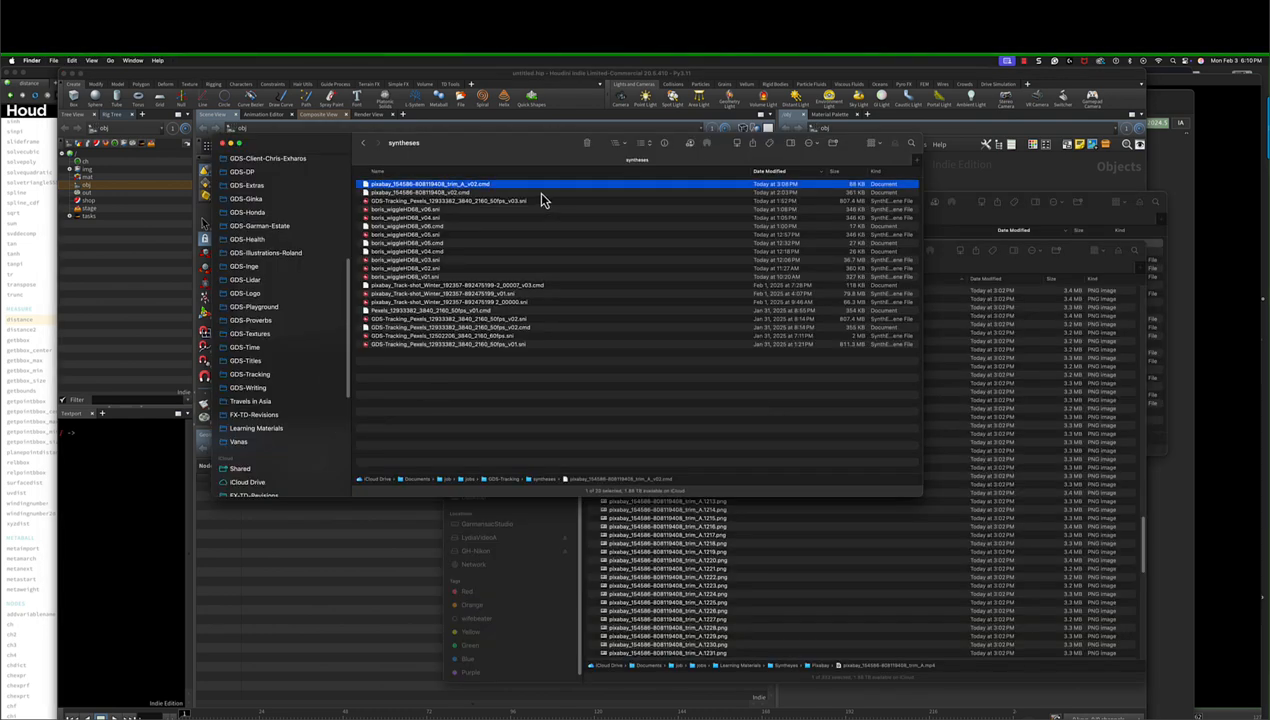
{"action": "left_click_drag", "start_coordinate": [527, 155], "coordinate": [864, 278]}
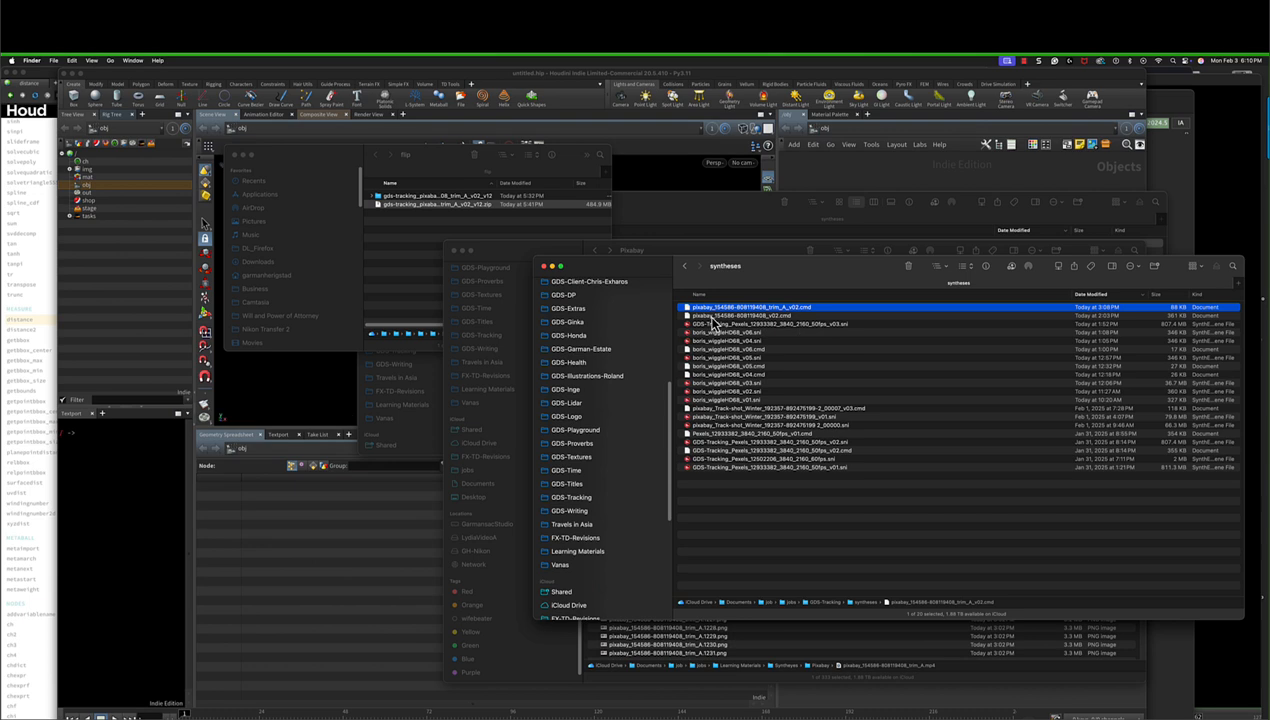
{"action": "left_click", "coordinate": [272, 436]}
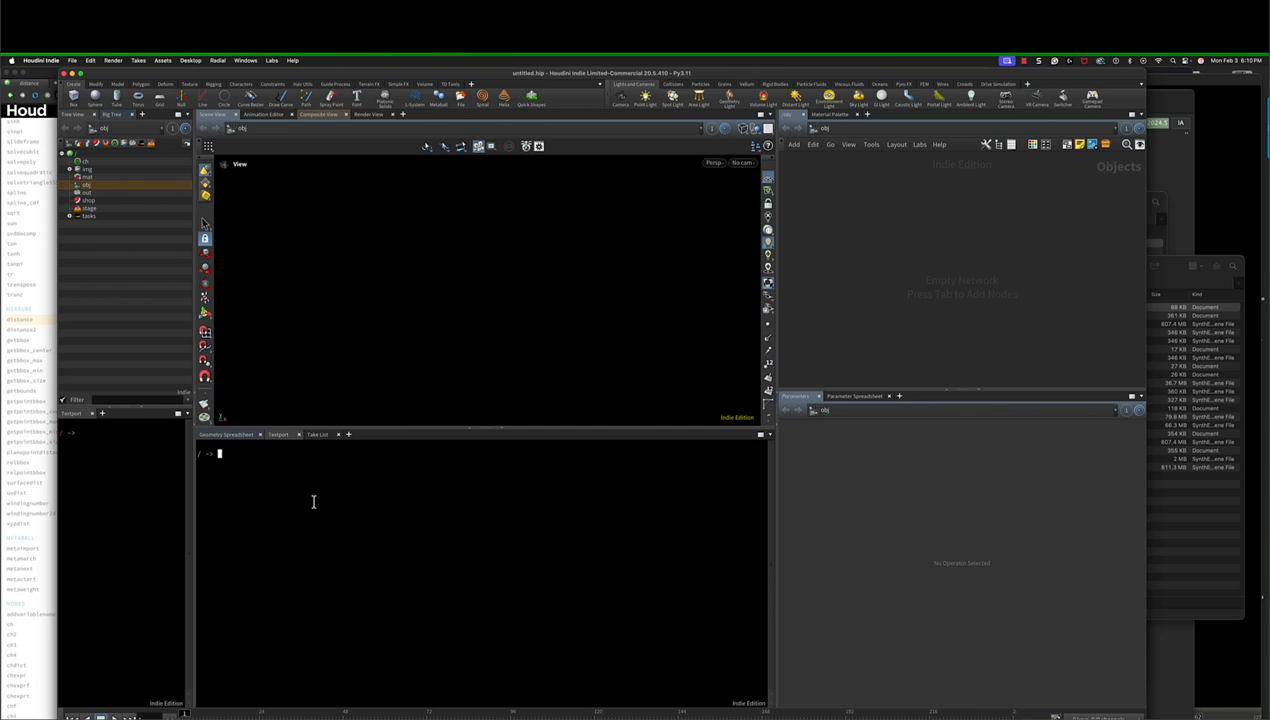
{"action": "type", "text": "sc"}
{"action": "type", "text": "urce"}
{"action": "key", "text": "super+Tab"}
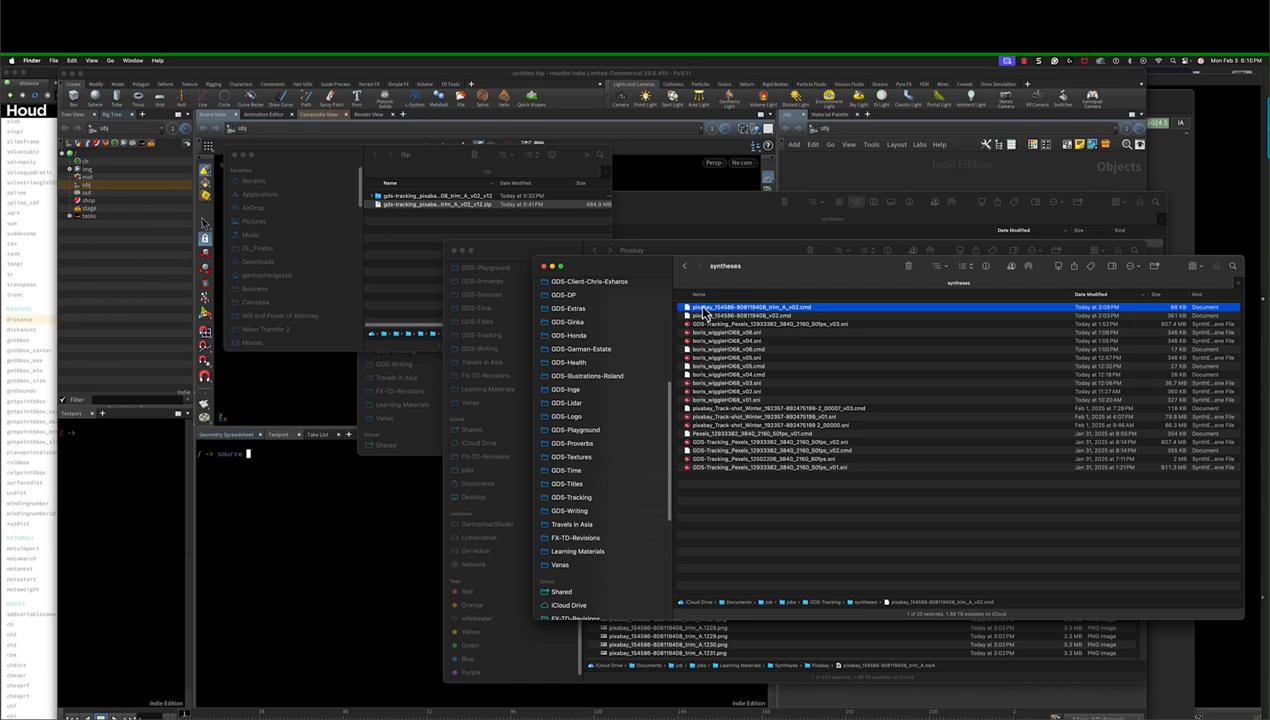
{"action": "left_click_drag", "start_coordinate": [705, 310], "coordinate": [337, 533]}
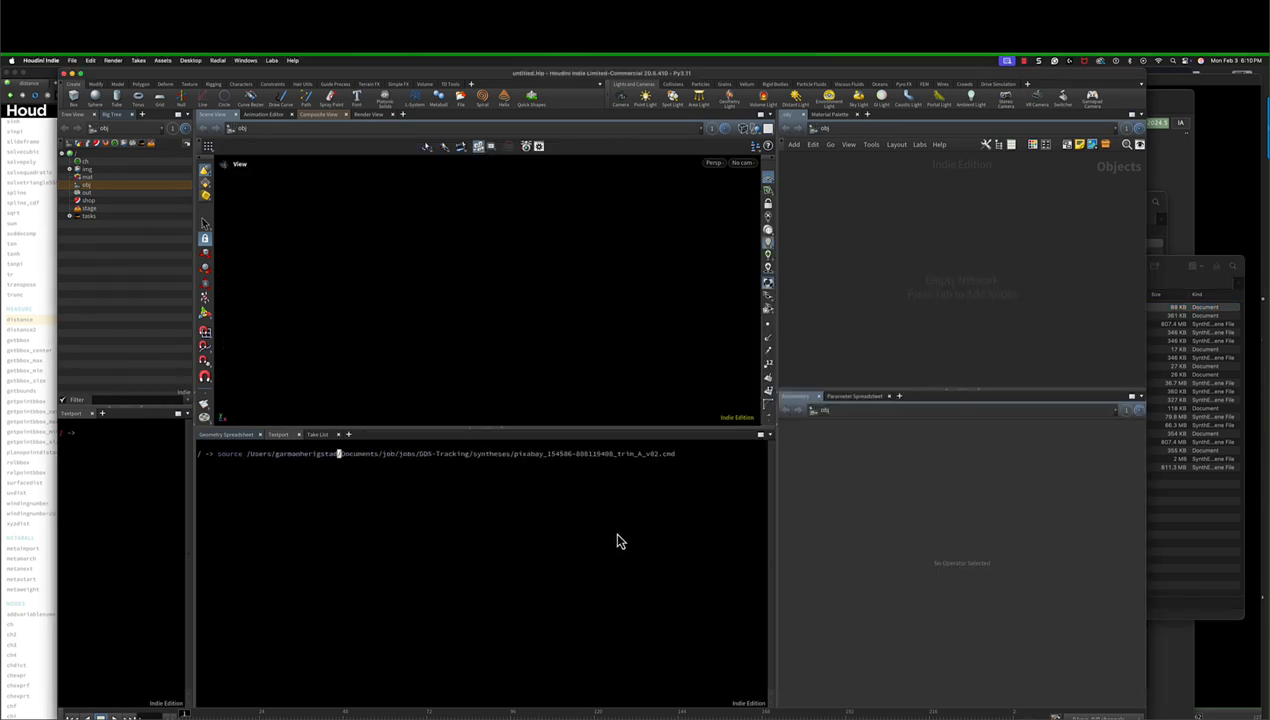
{"action": "key", "text": "Return"}
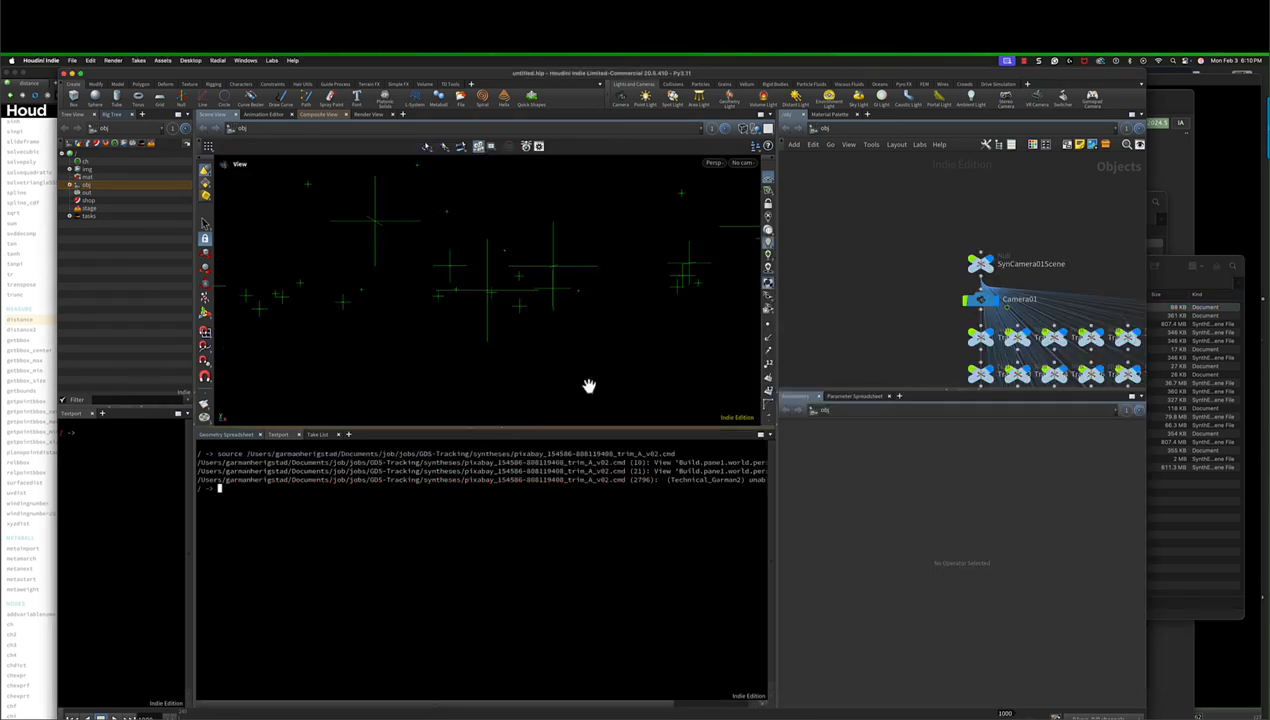
Move the Camera01 node clear of the tracker nodes and set the viewport to look through Camera01.
{"action": "scroll", "coordinate": [900, 260], "scroll_direction": "down", "scroll_amount": 3}
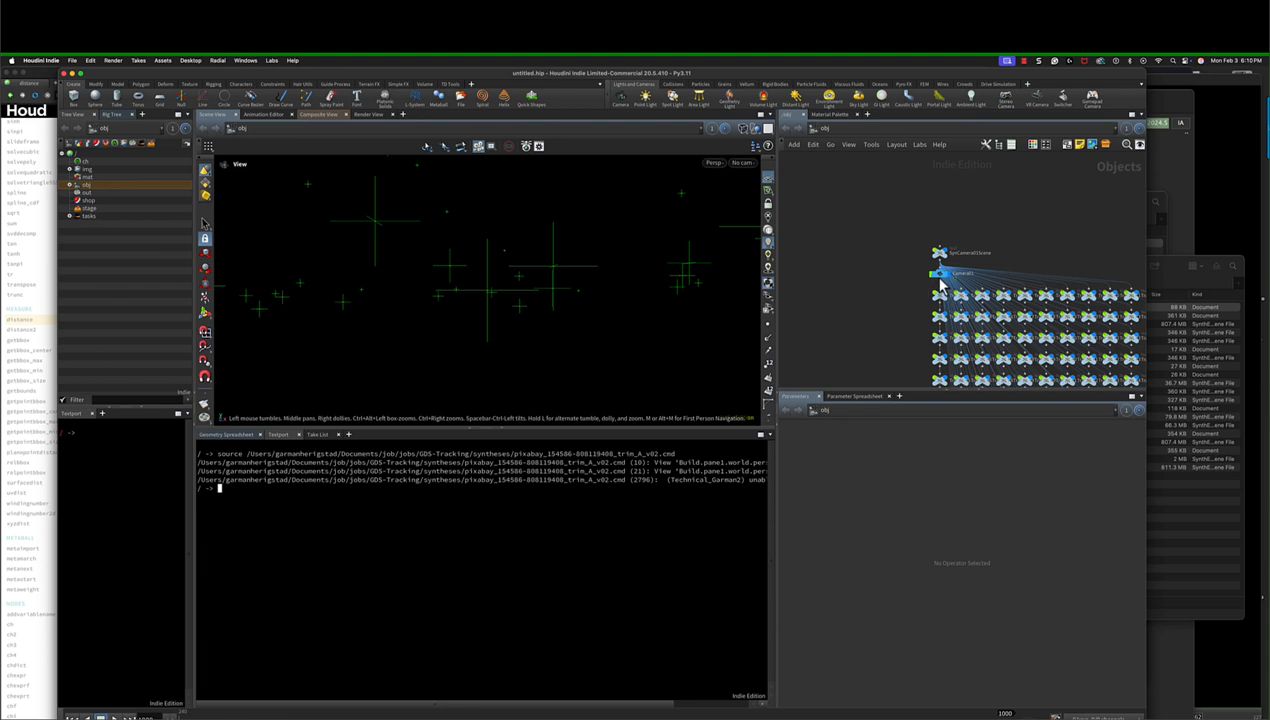
{"action": "left_click_drag", "start_coordinate": [938, 282], "coordinate": [858, 288]}
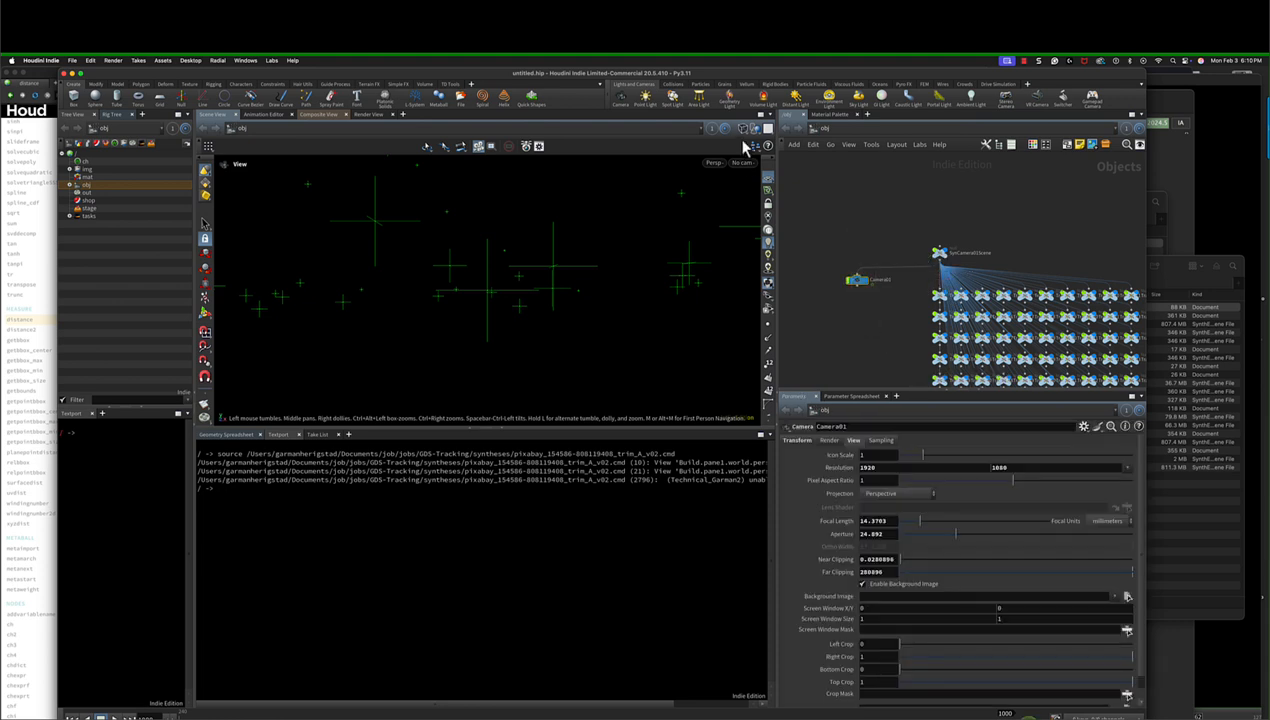
{"action": "left_click", "coordinate": [737, 164]}
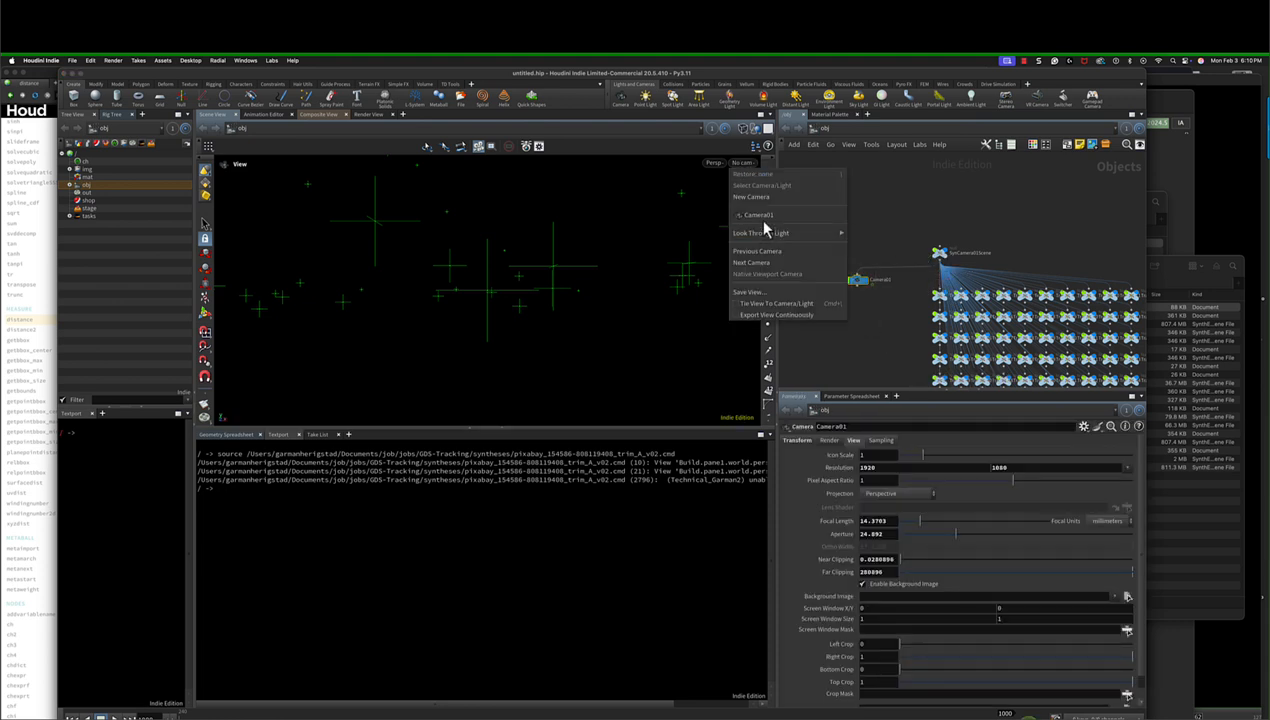
{"action": "left_click", "coordinate": [766, 226]}
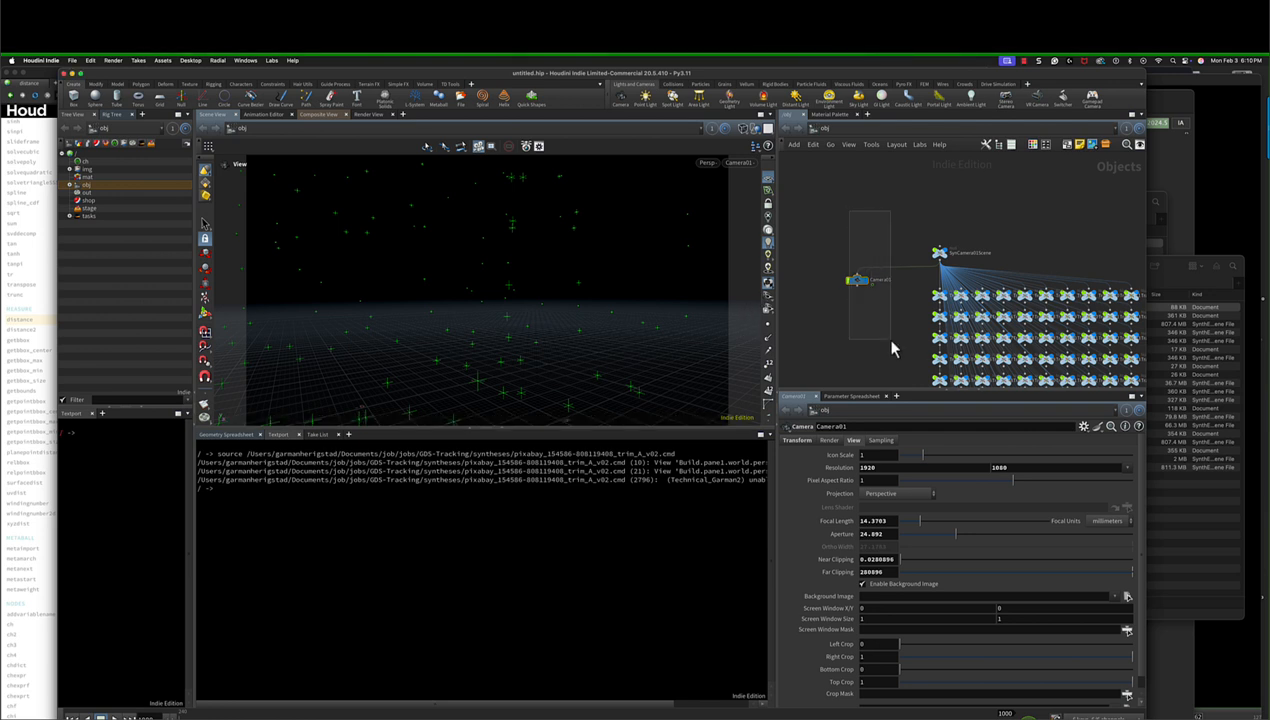
Browse for Camera01's background image in the Learning Materials/Syntheyes/Pixabay folder.
{"action": "left_click", "coordinate": [1126, 597]}
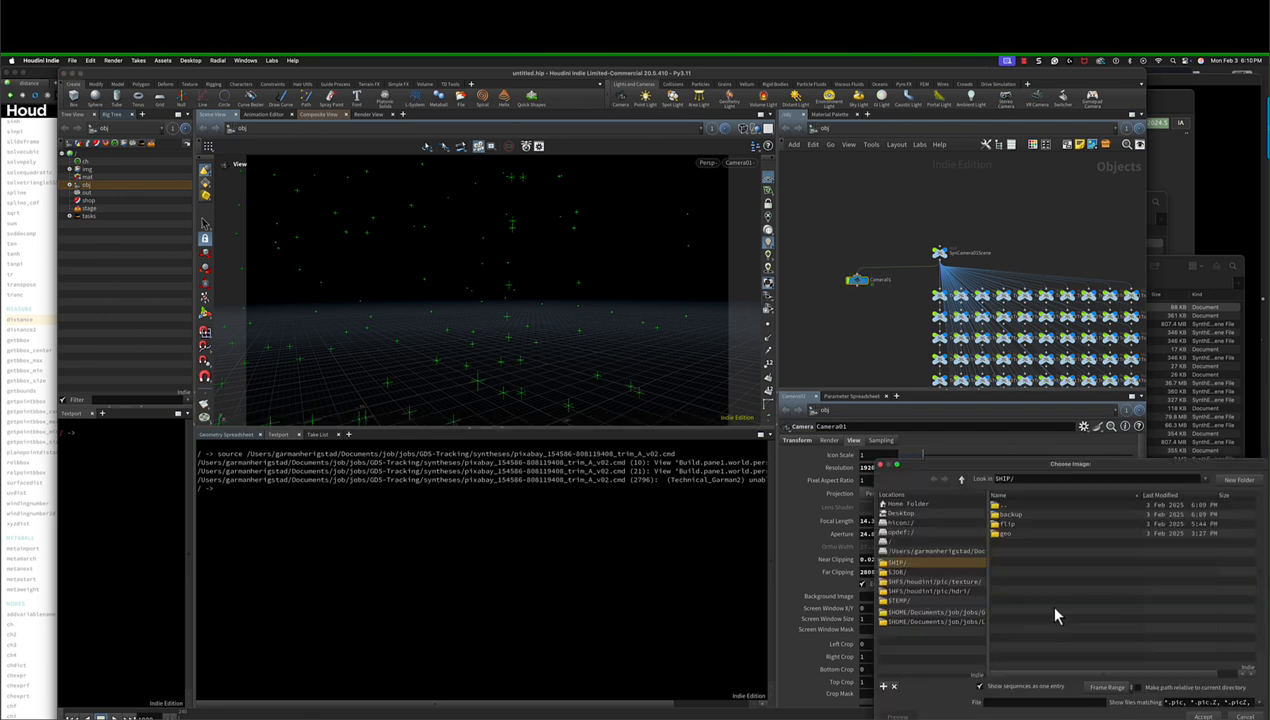
{"action": "double_click", "coordinate": [1014, 507]}
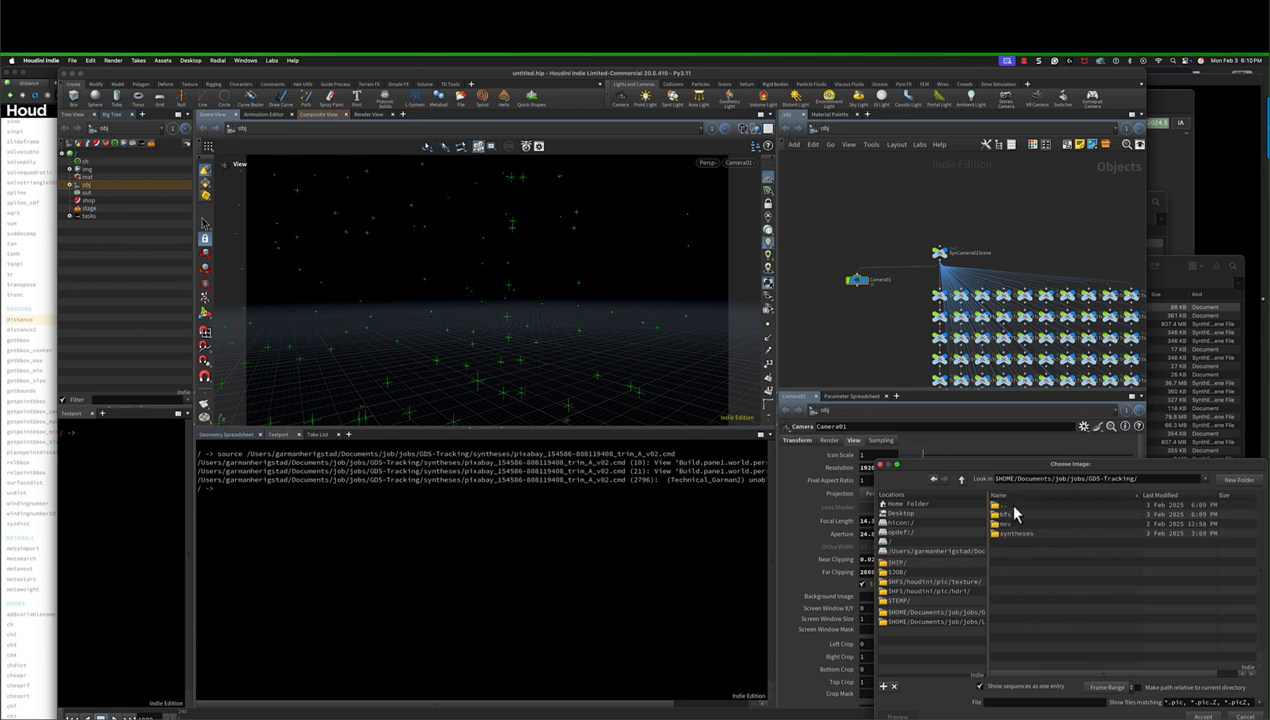
{"action": "double_click", "coordinate": [1013, 509]}
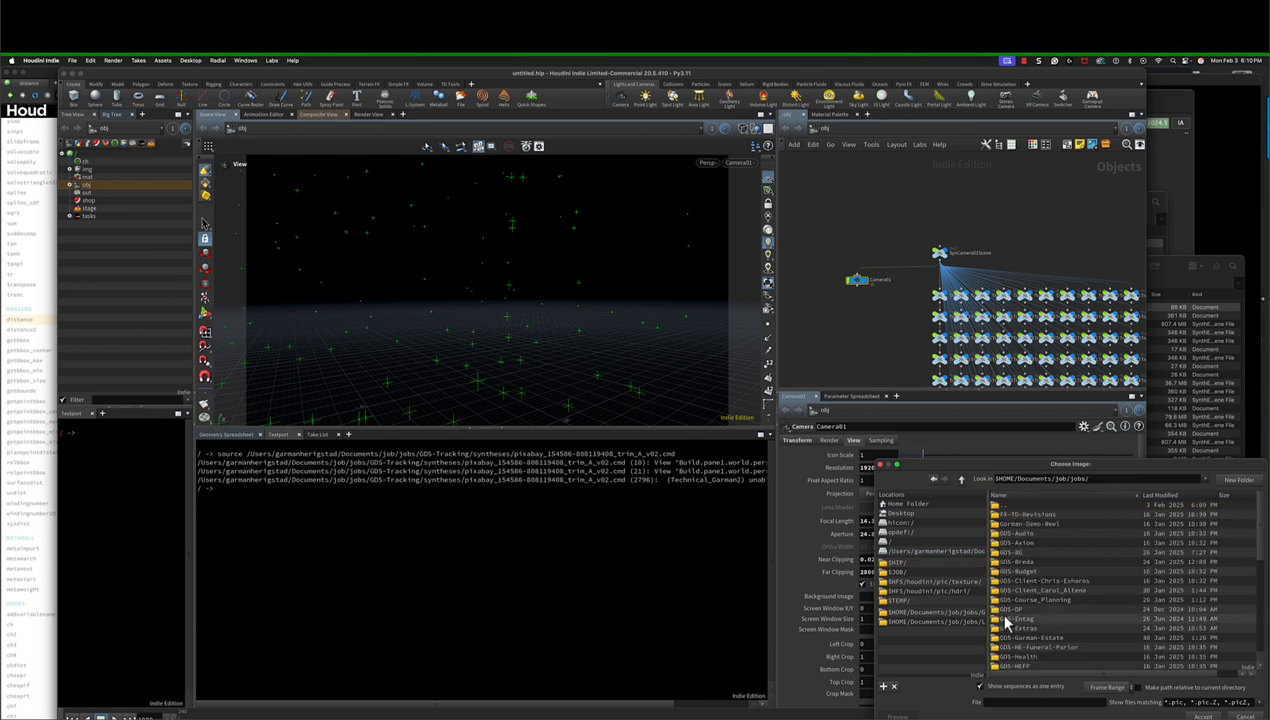
{"action": "scroll", "coordinate": [1002, 618], "scroll_direction": "down", "scroll_amount": 4}
{"action": "scroll", "coordinate": [1028, 650], "scroll_direction": "down", "scroll_amount": 3}
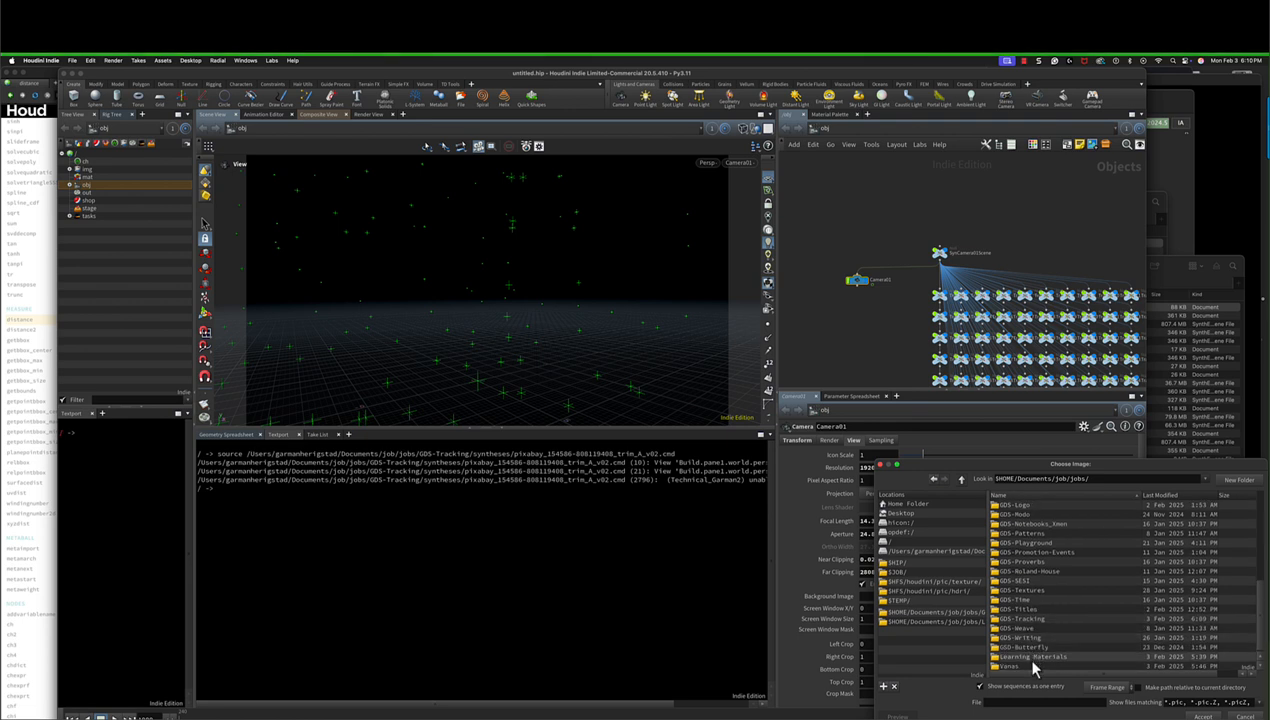
{"action": "double_click", "coordinate": [1022, 655]}
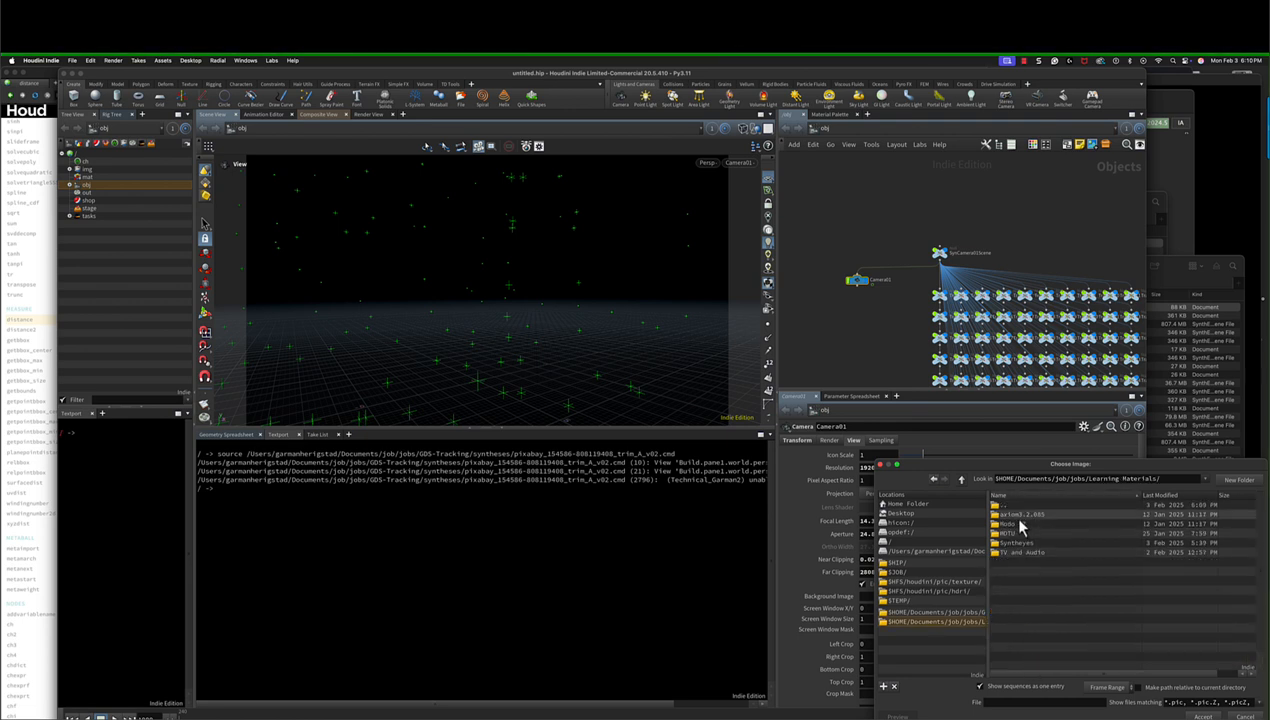
{"action": "double_click", "coordinate": [1020, 542]}
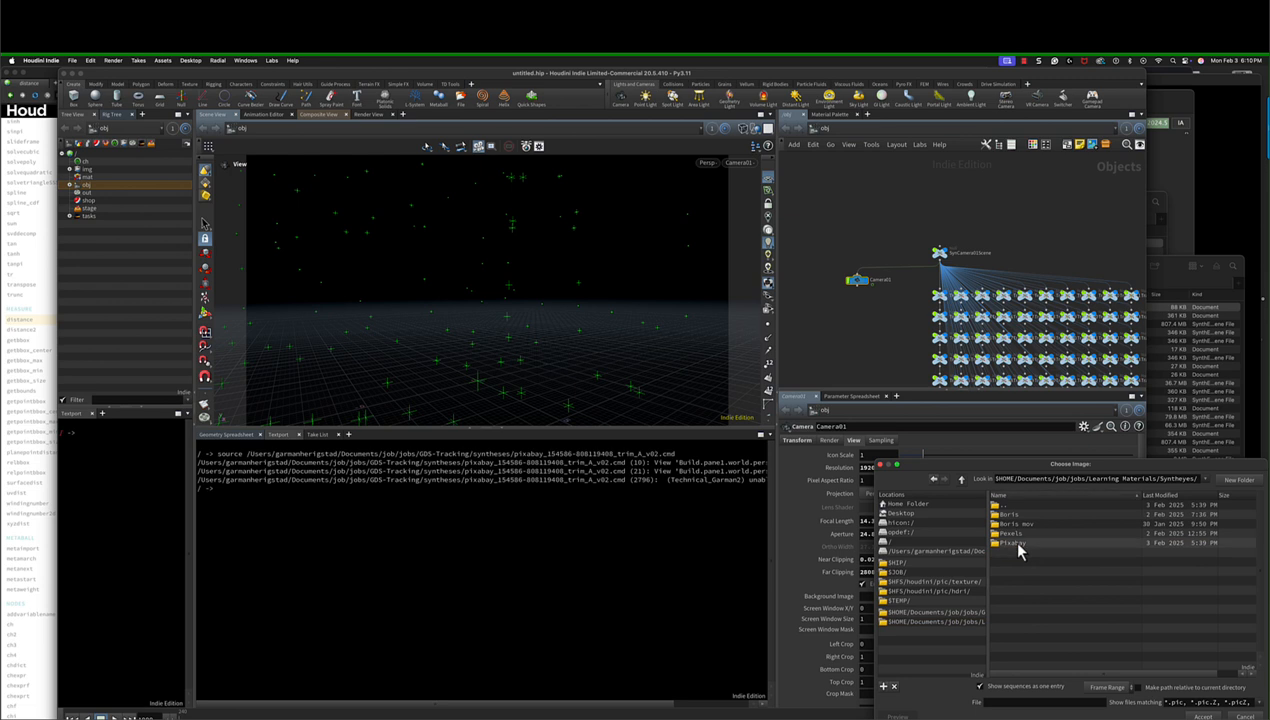
{"action": "left_click", "coordinate": [1015, 534]}
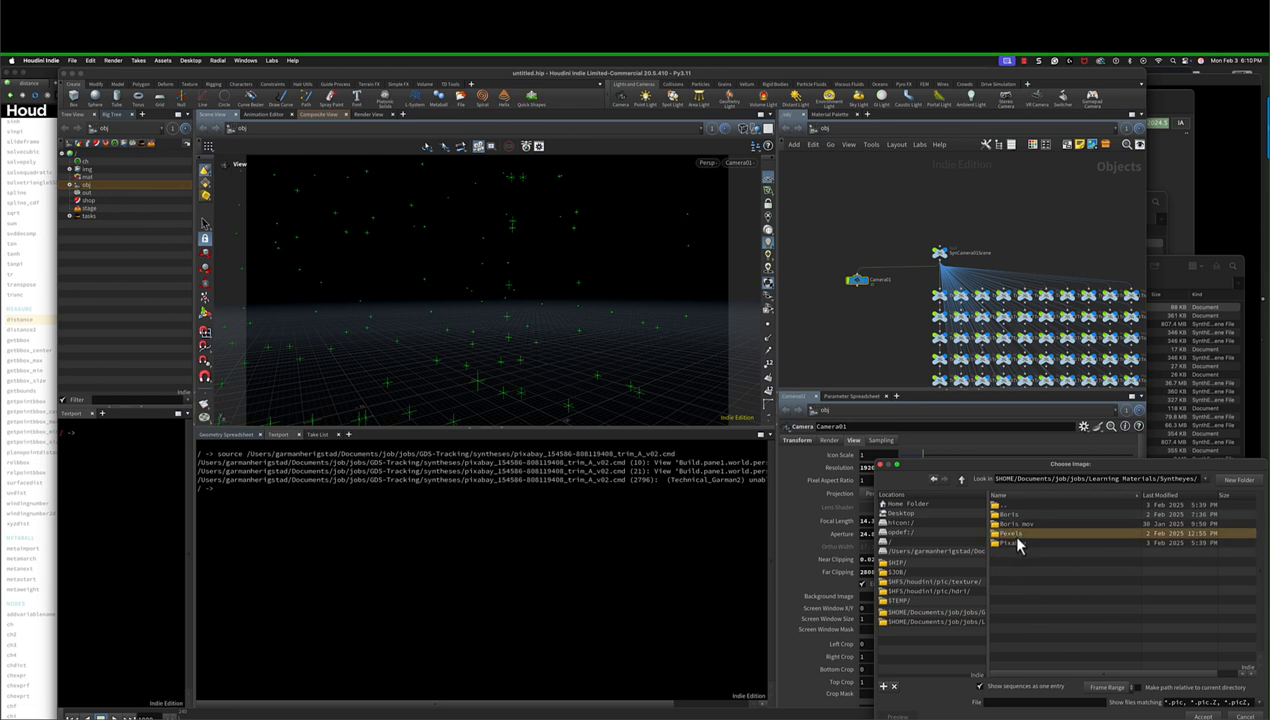
{"action": "double_click", "coordinate": [1015, 543]}
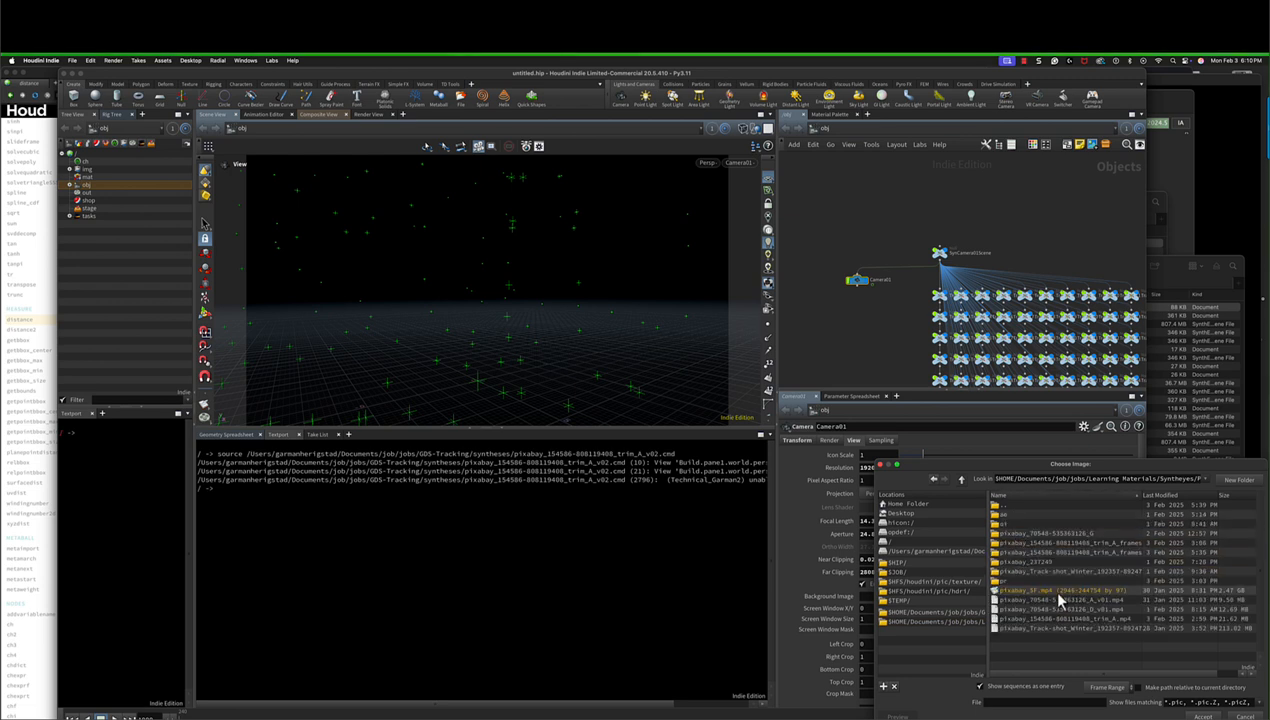
{"action": "left_click_drag", "start_coordinate": [873, 566], "coordinate": [526, 566]}
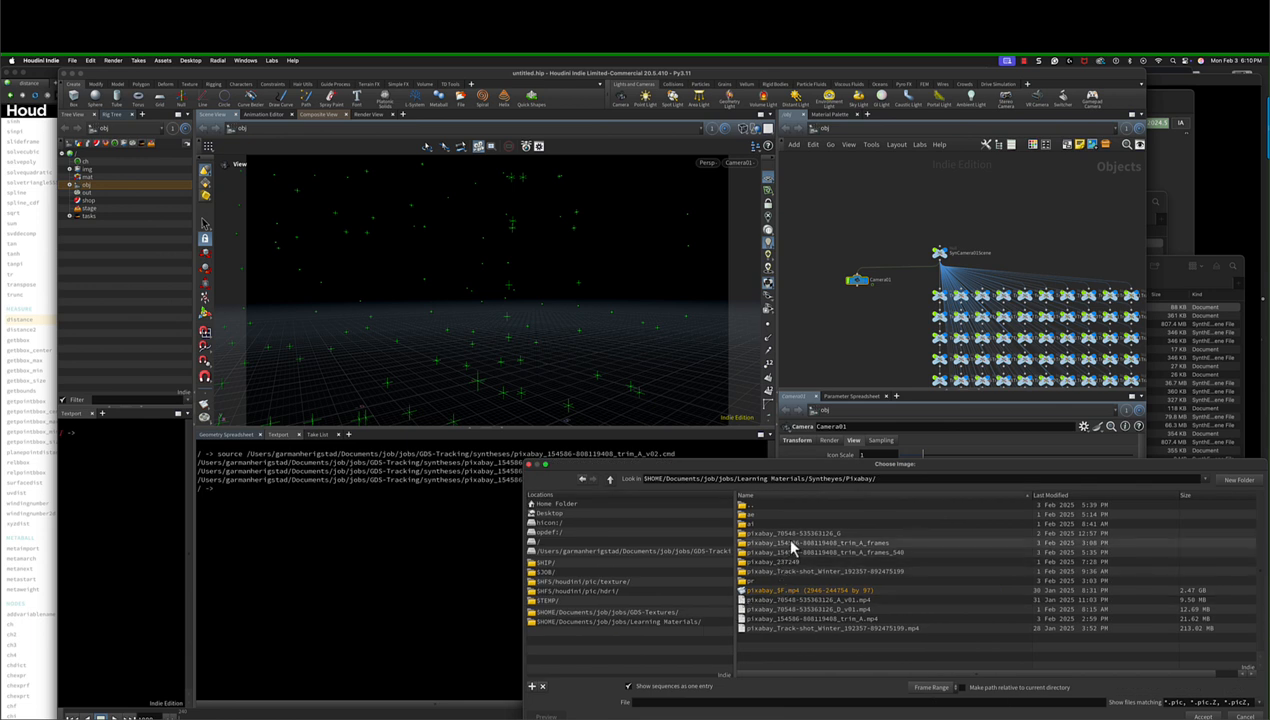
{"action": "left_click", "coordinate": [850, 543]}
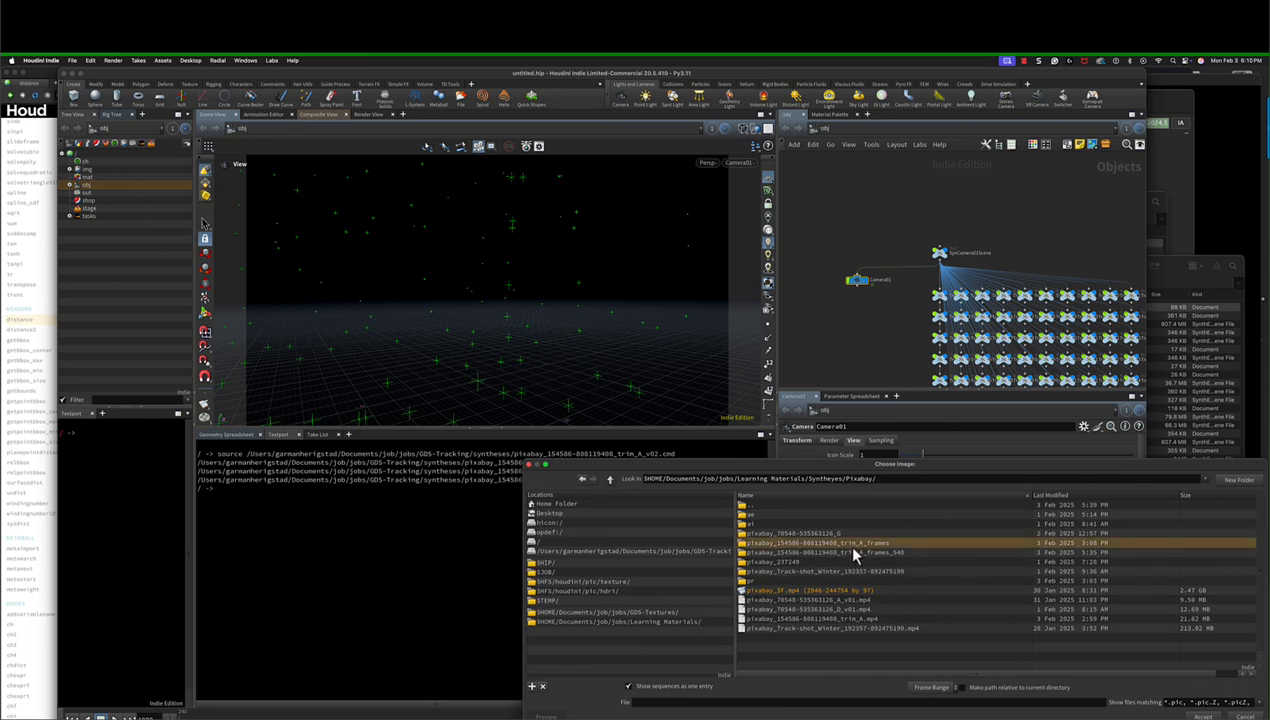
{"action": "double_click", "coordinate": [855, 553]}
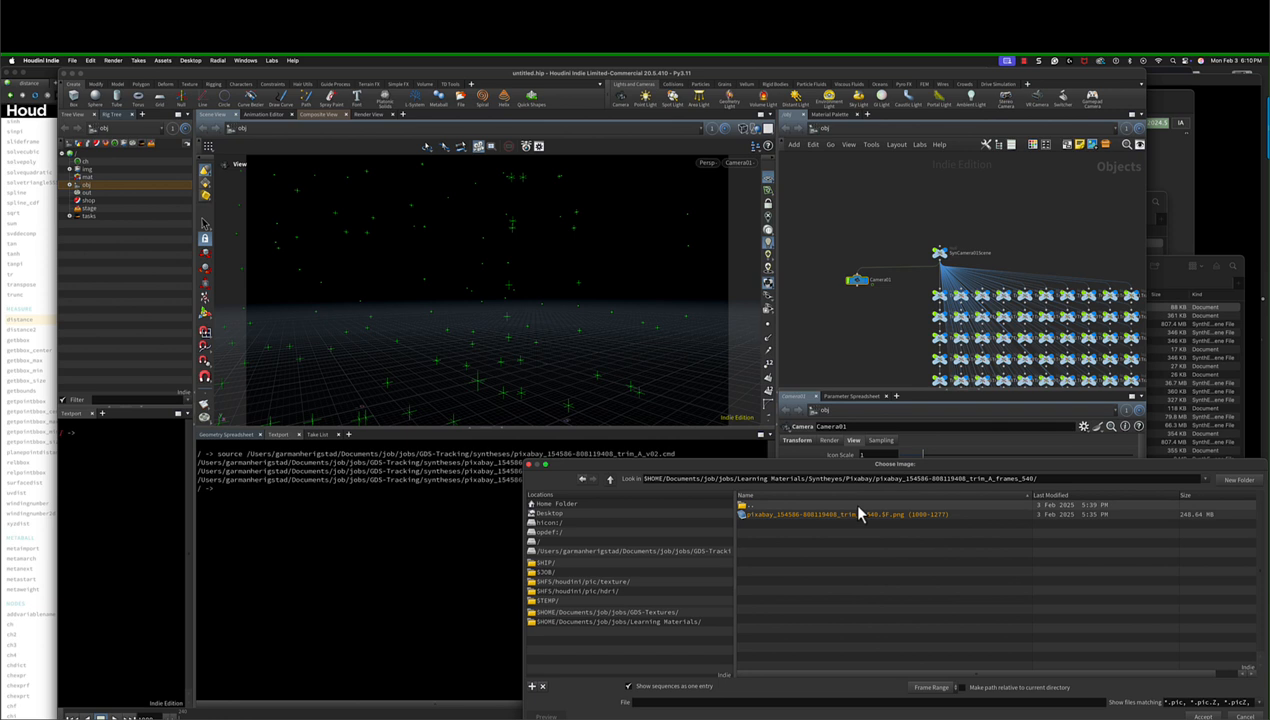
{"action": "double_click", "coordinate": [858, 514]}
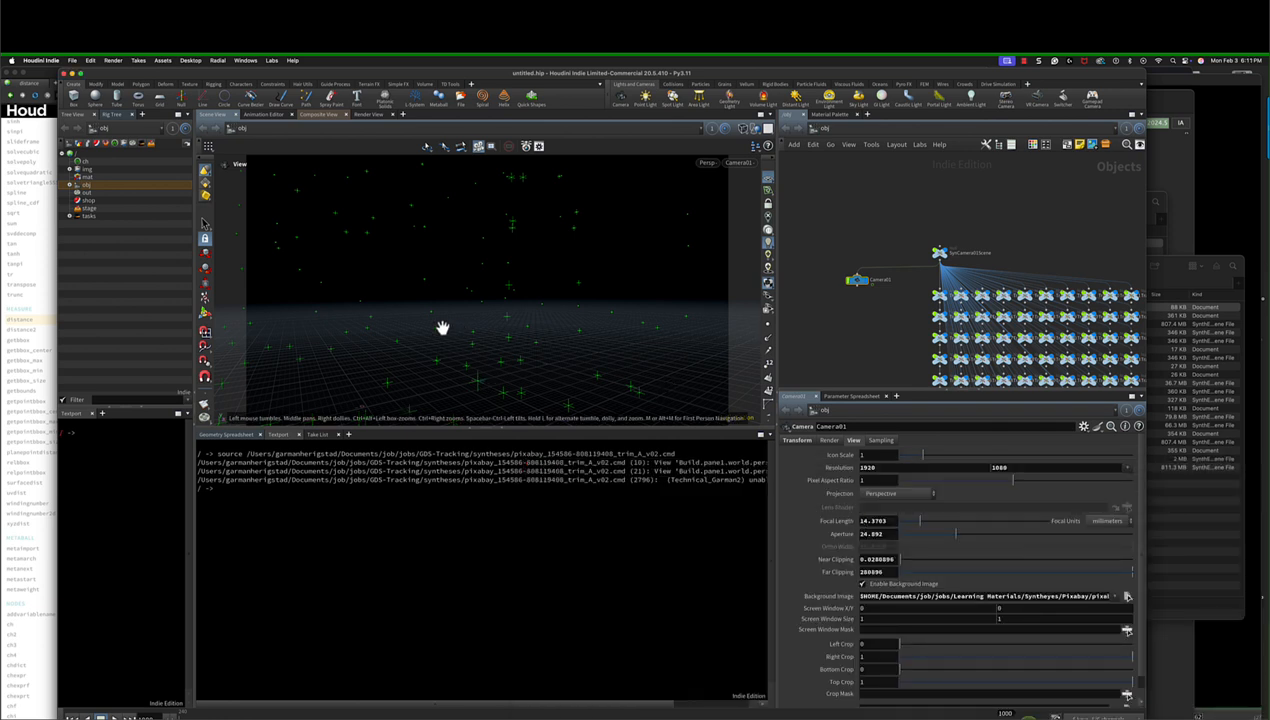
Turn on background image display in the viewport's display options and go to frame 1000 on the timeline.
{"action": "key", "text": "d"}
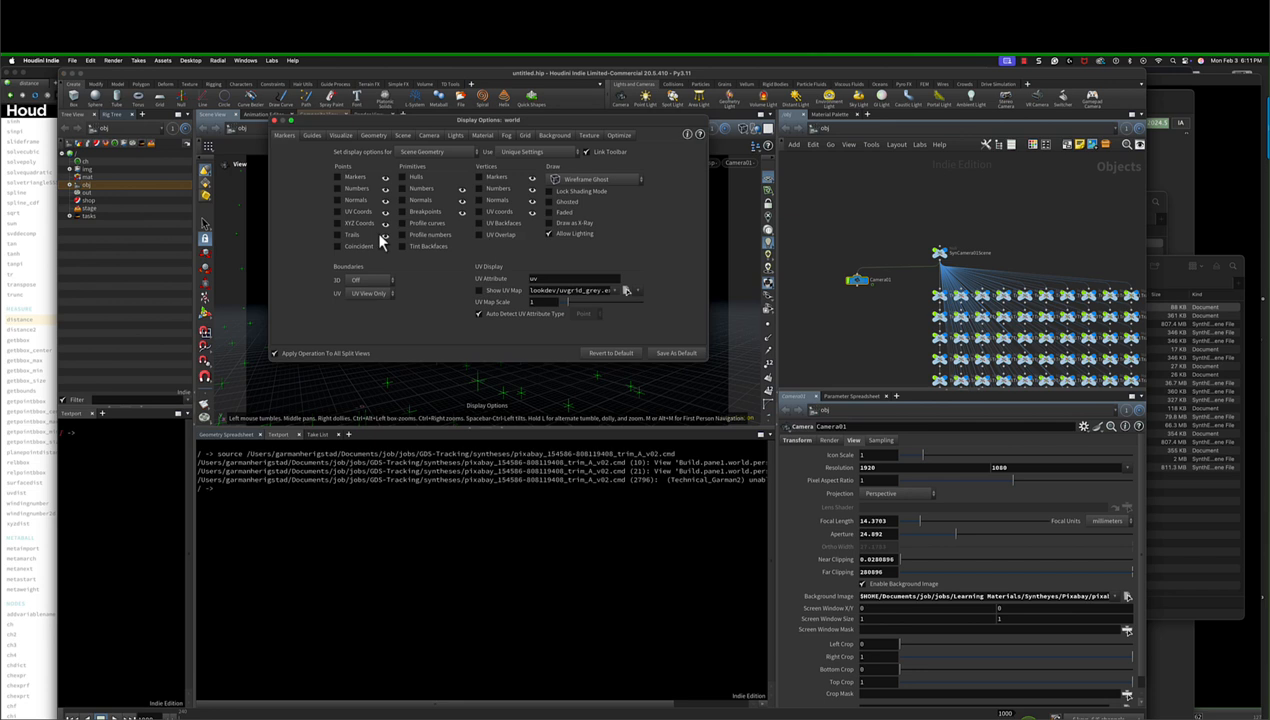
{"action": "left_click", "coordinate": [553, 137]}
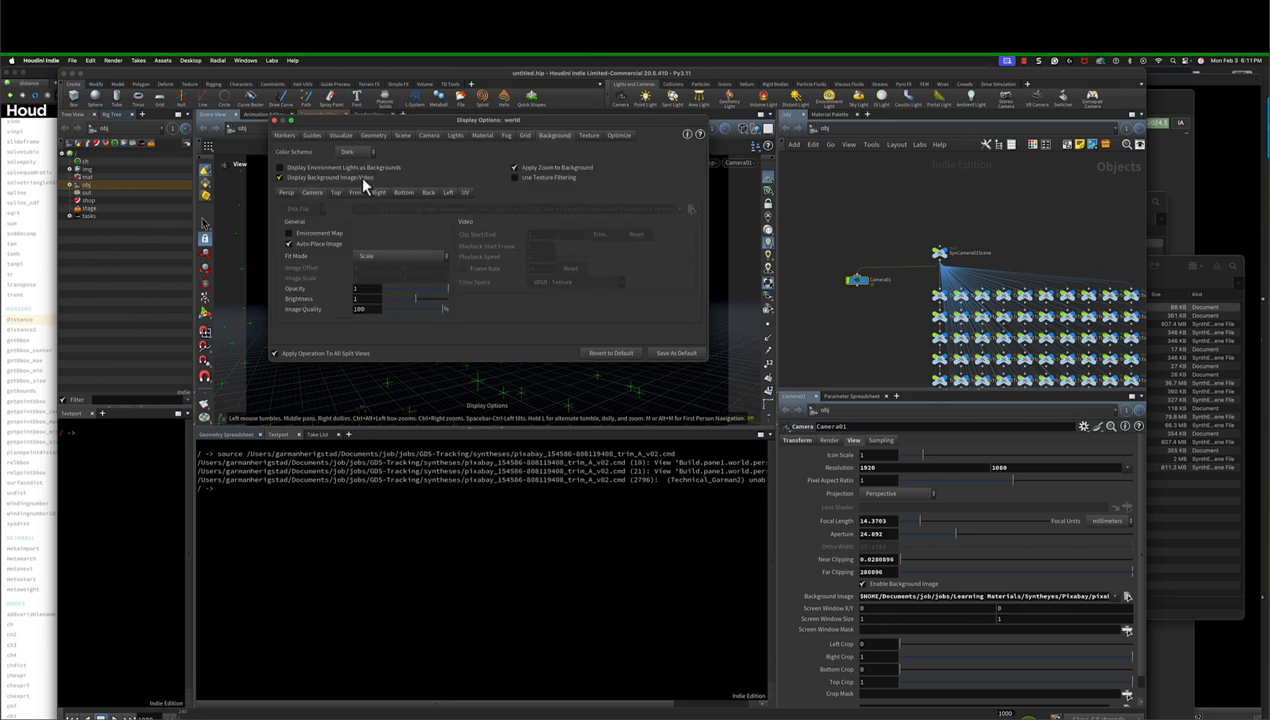
{"action": "left_click", "coordinate": [364, 178]}
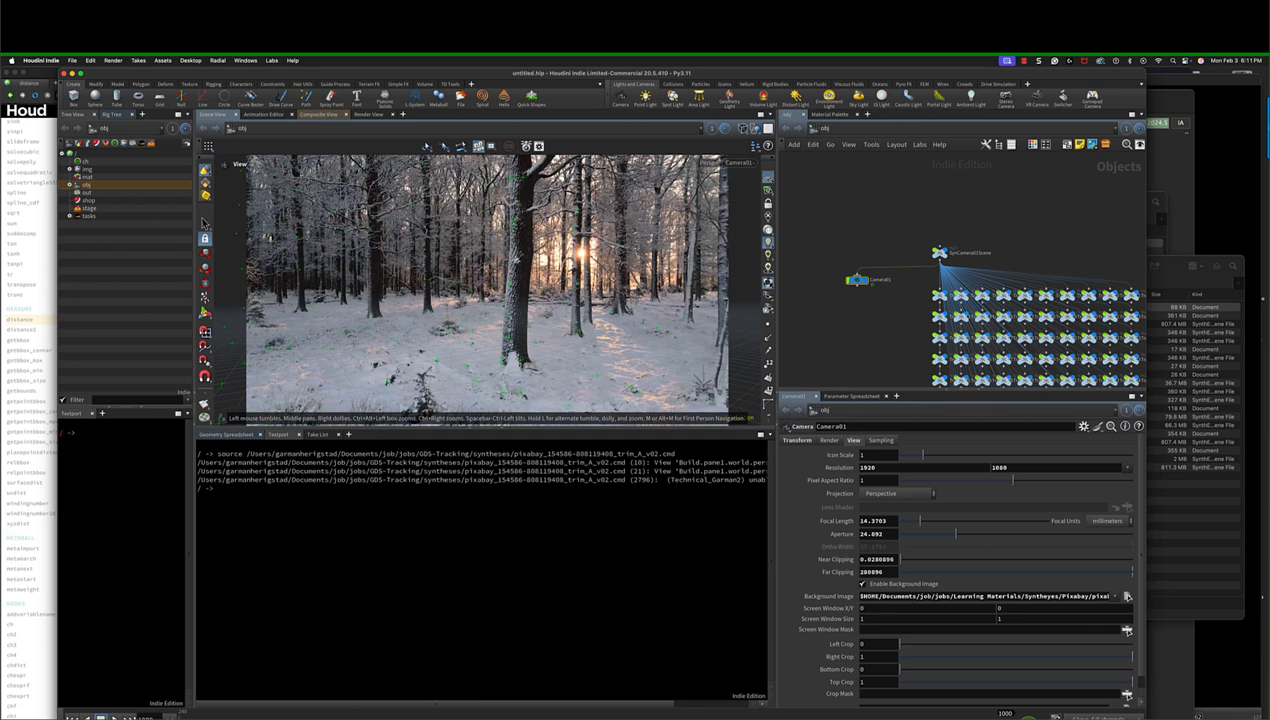
{"action": "key", "text": "ctrl+Up"}
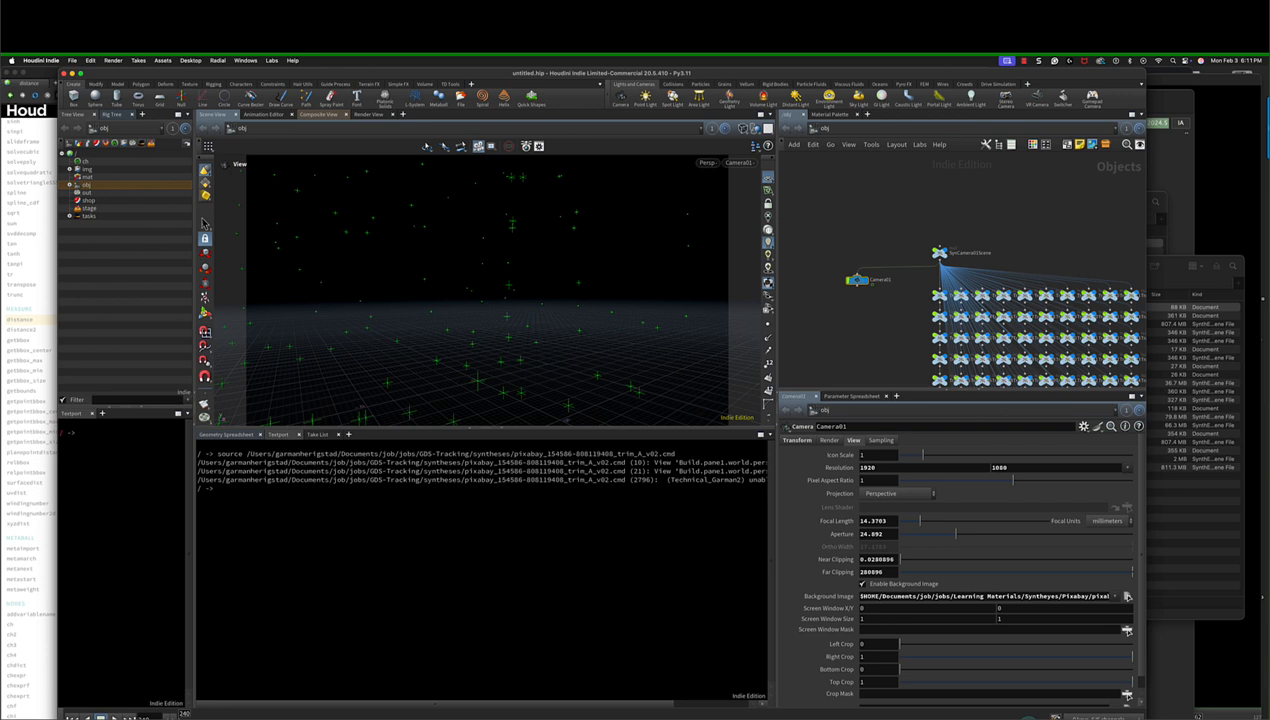
{"action": "key", "text": "Return"}
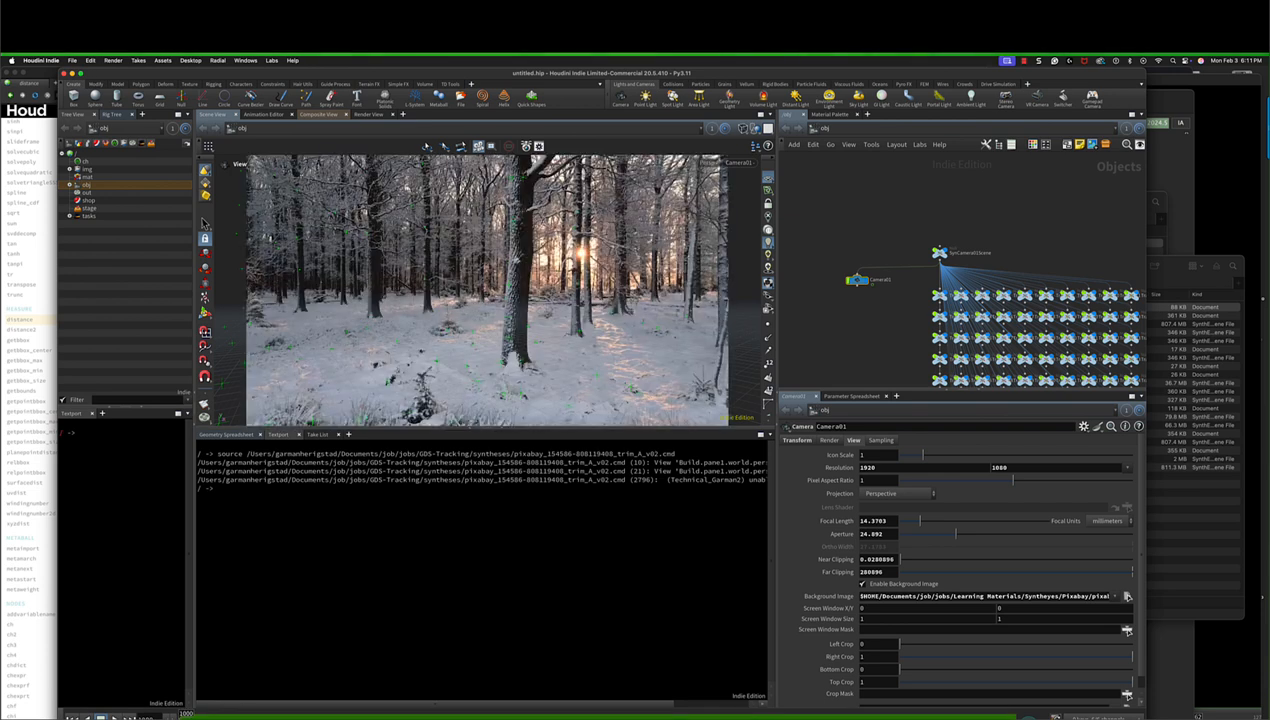
{"action": "left_click", "coordinate": [1197, 605]}
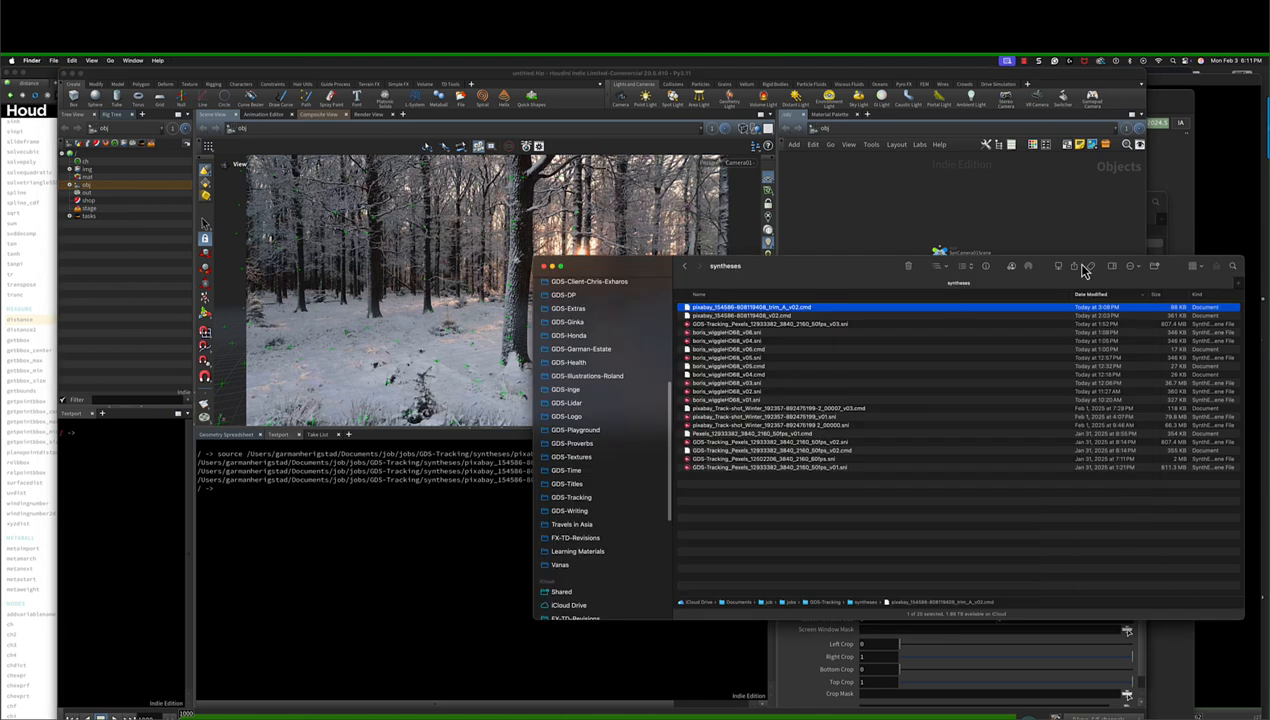
{"action": "key", "text": "super+n"}
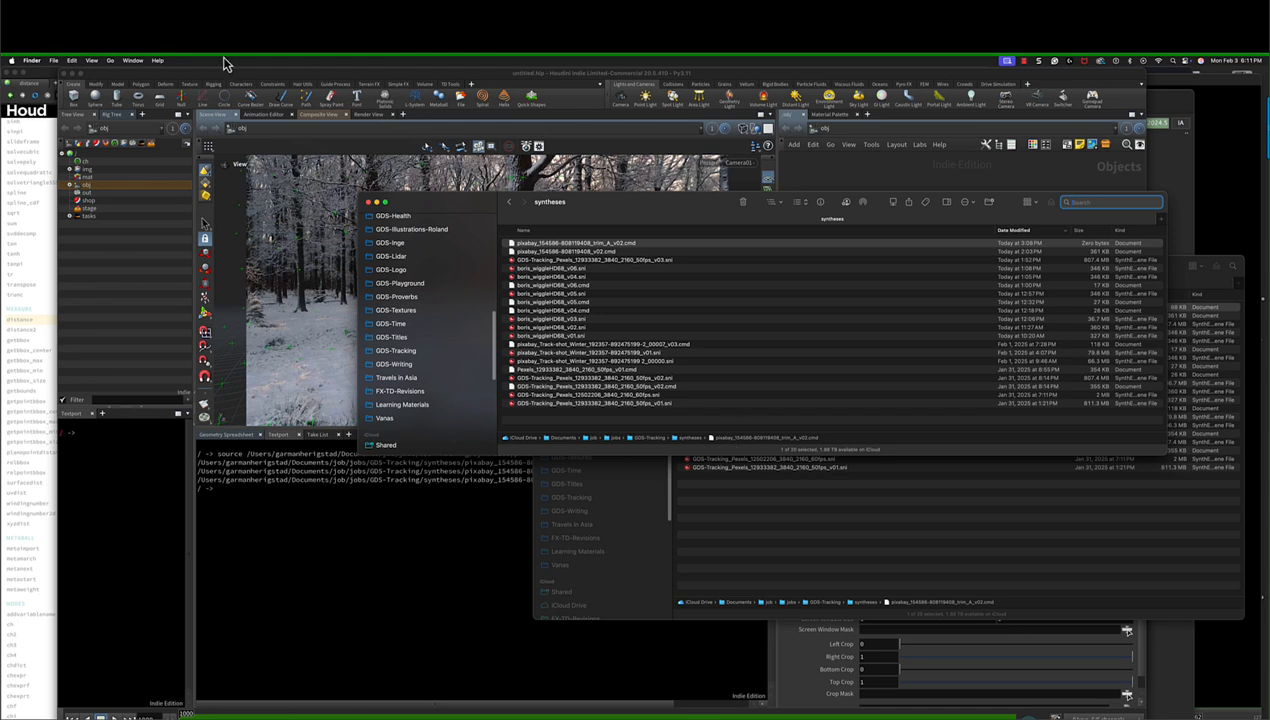
{"action": "key", "text": "super+Tab"}
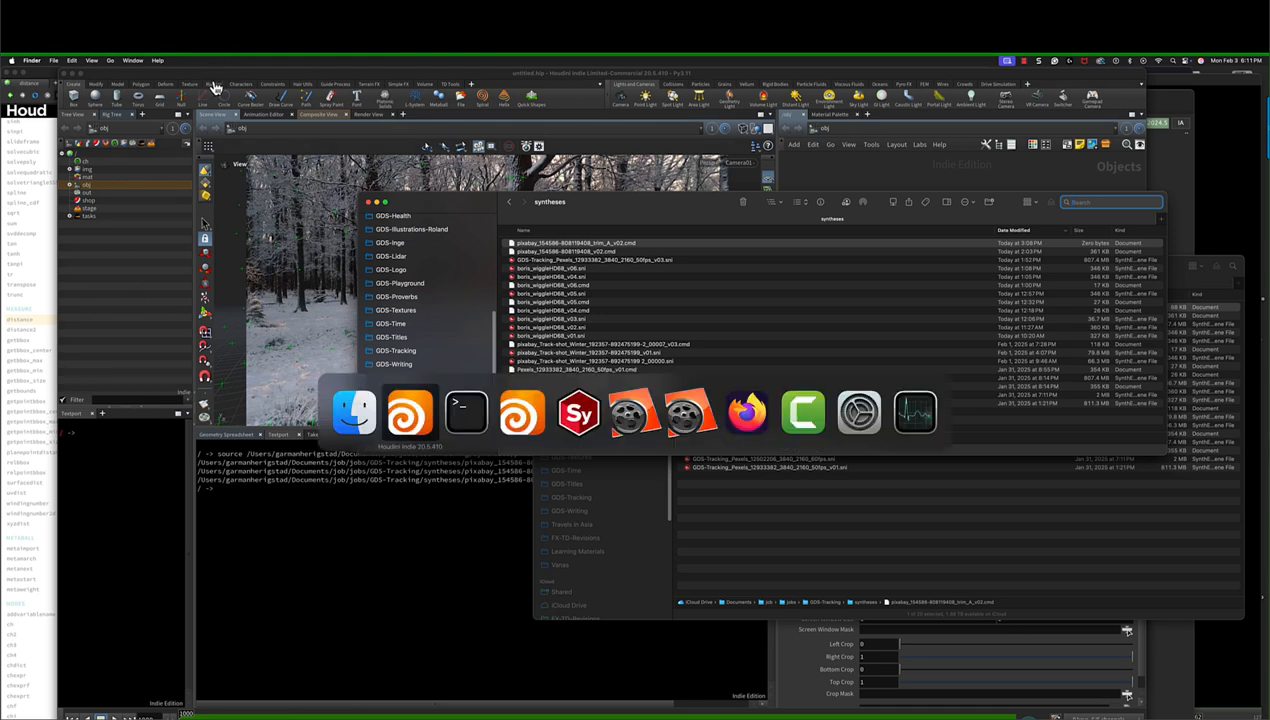
{"action": "left_click", "coordinate": [366, 430]}
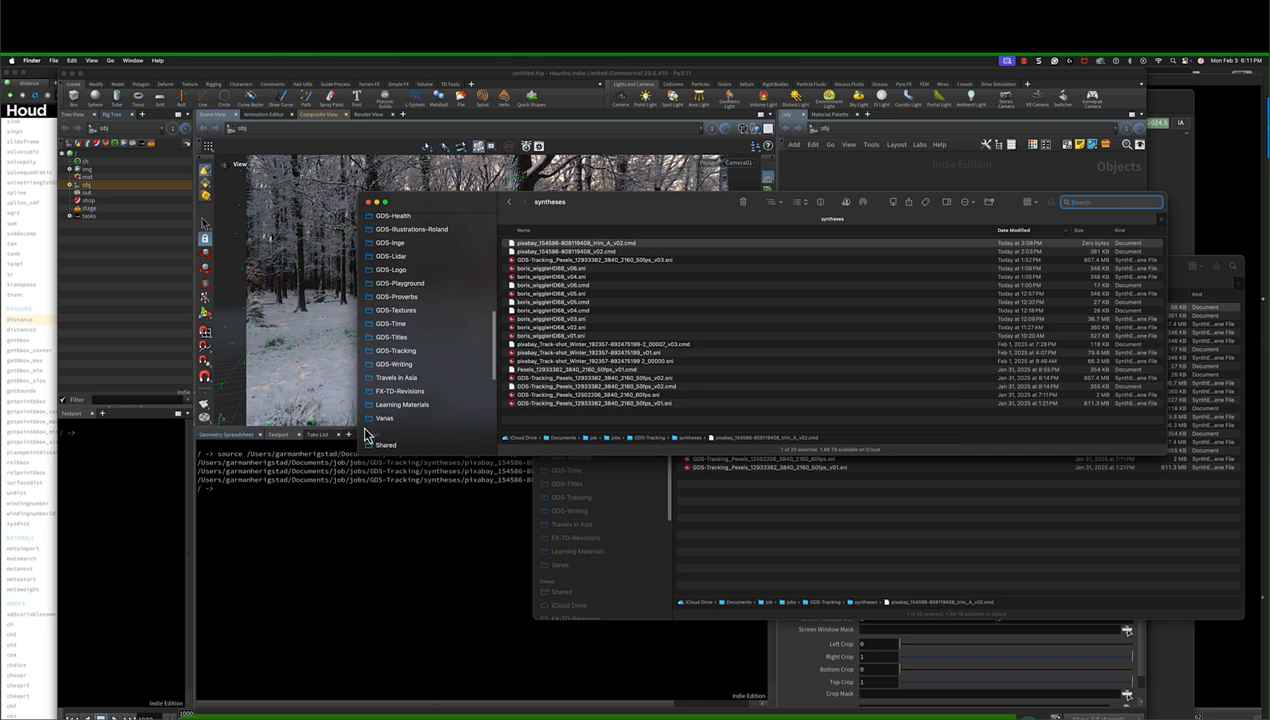
{"action": "key", "text": "super+Tab"}
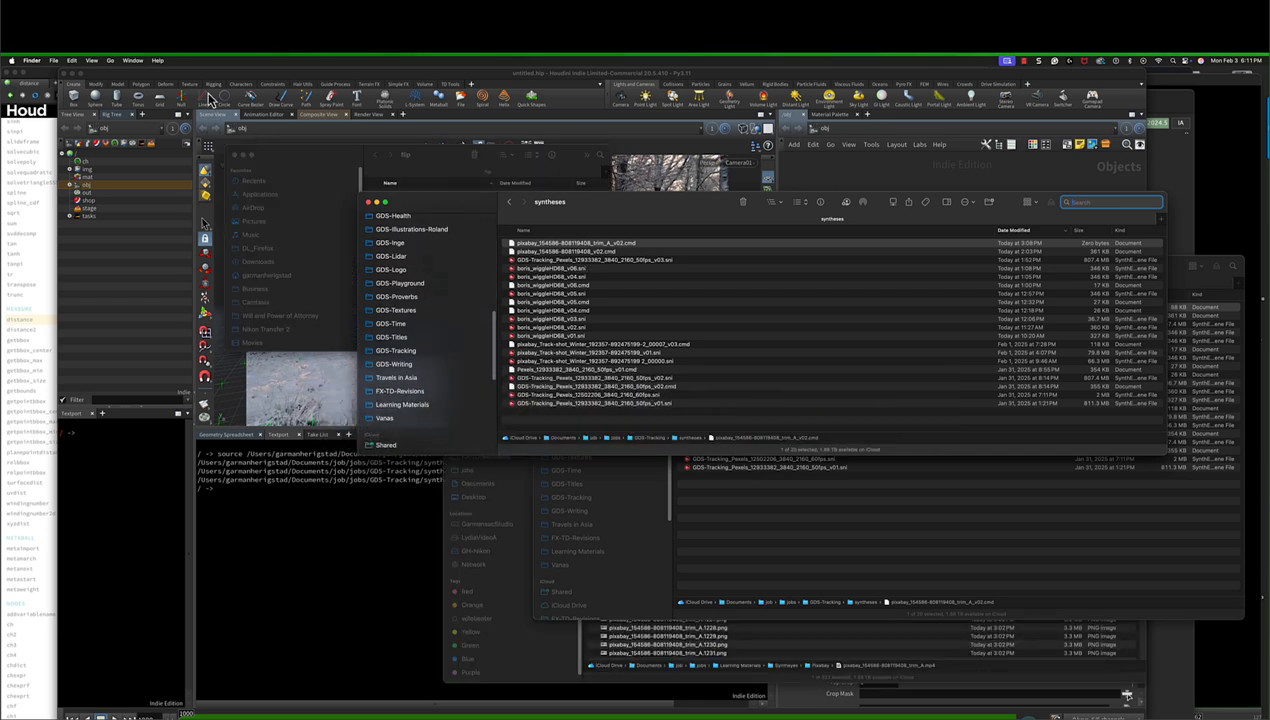
{"action": "left_click", "coordinate": [131, 61]}
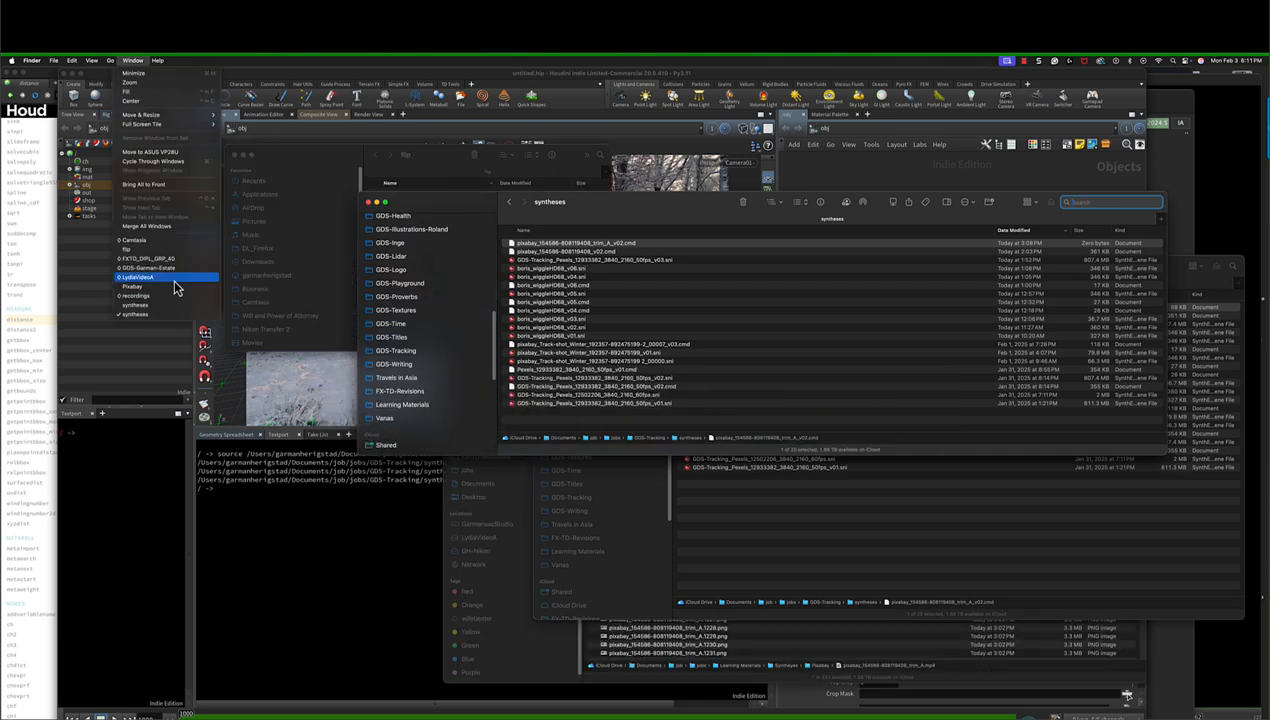
{"action": "left_click", "coordinate": [172, 313]}
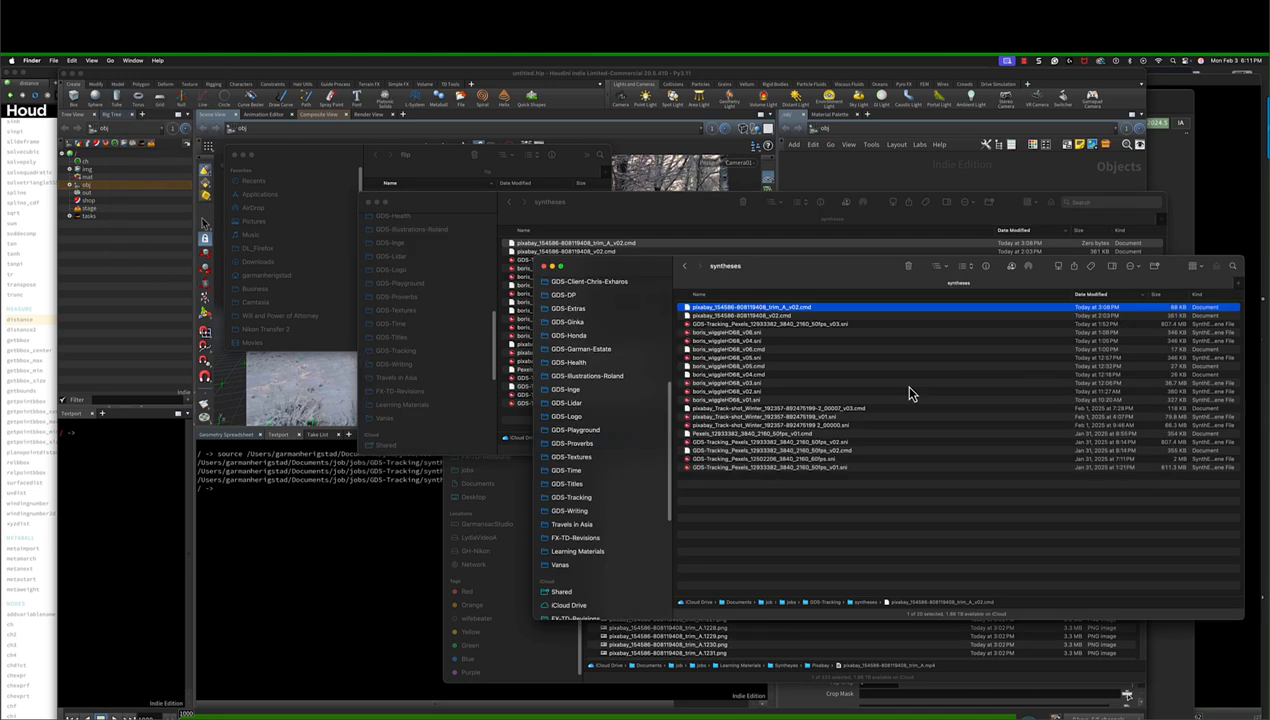
{"action": "left_click", "coordinate": [133, 61]}
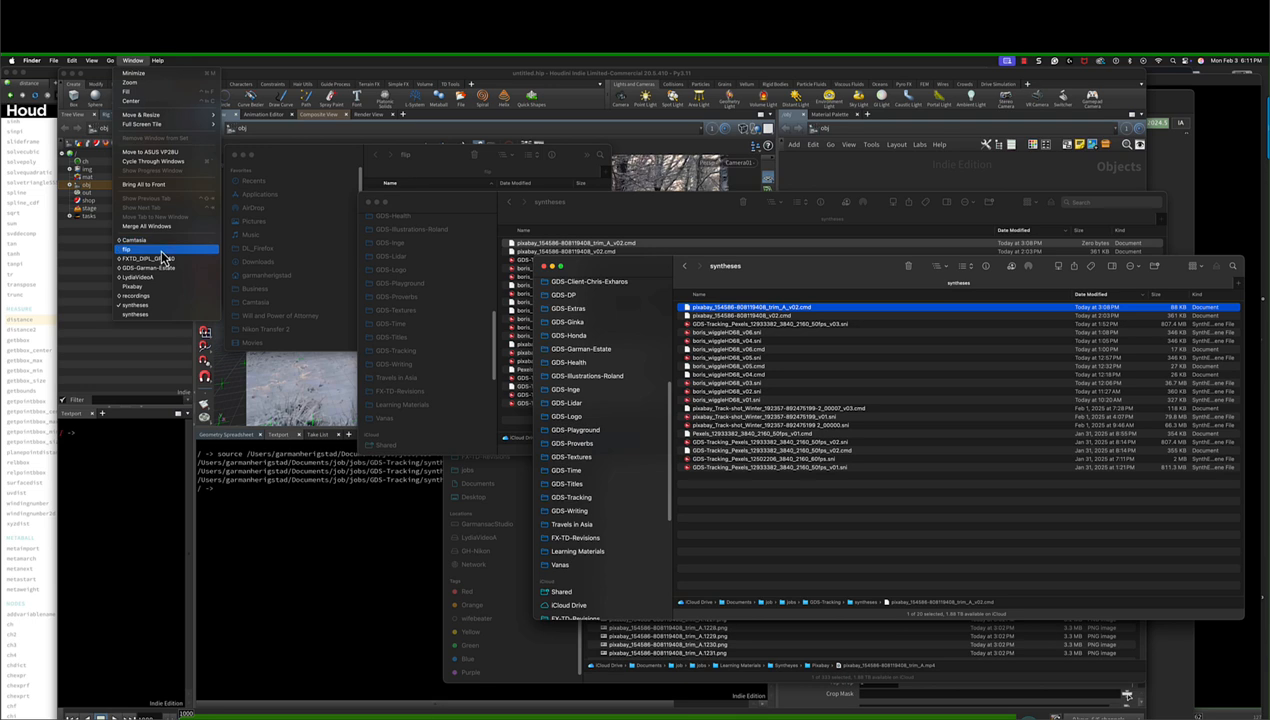
{"action": "left_click", "coordinate": [165, 320]}
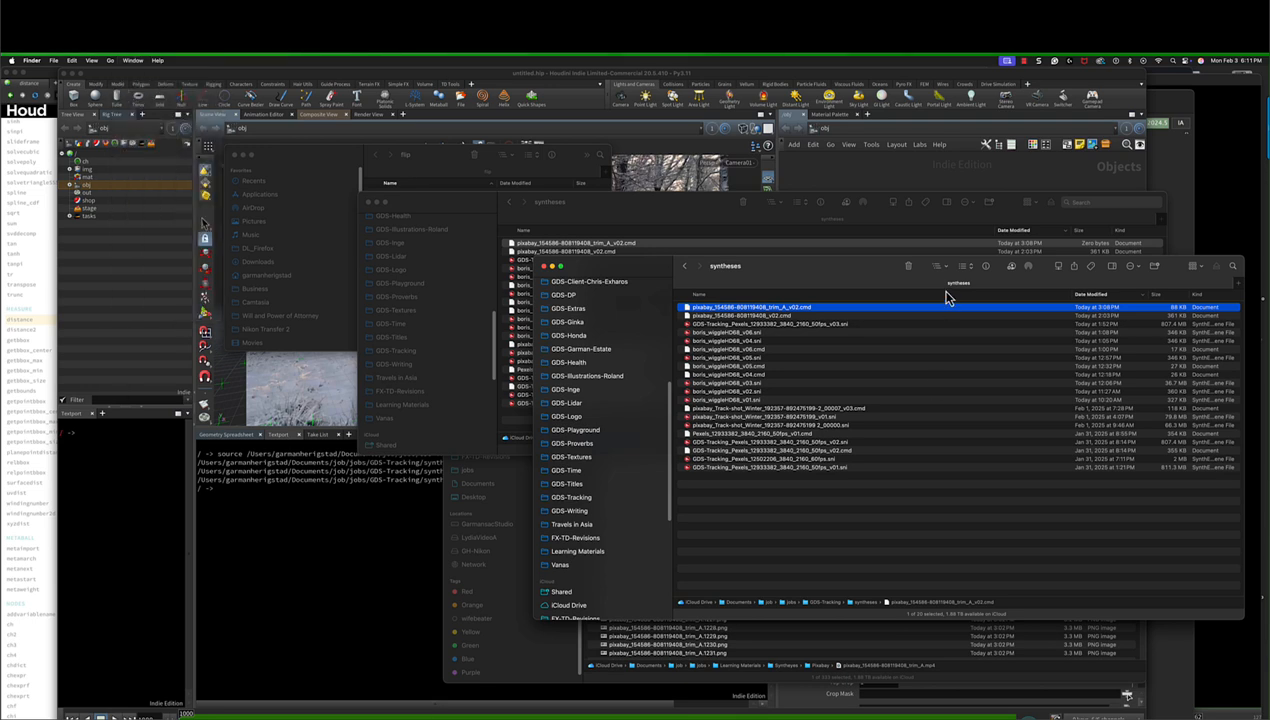
Go up from the syntheses folder to jobs and open the Syntheyes folder inside Learning Materials.
{"action": "left_click", "coordinate": [947, 270]}
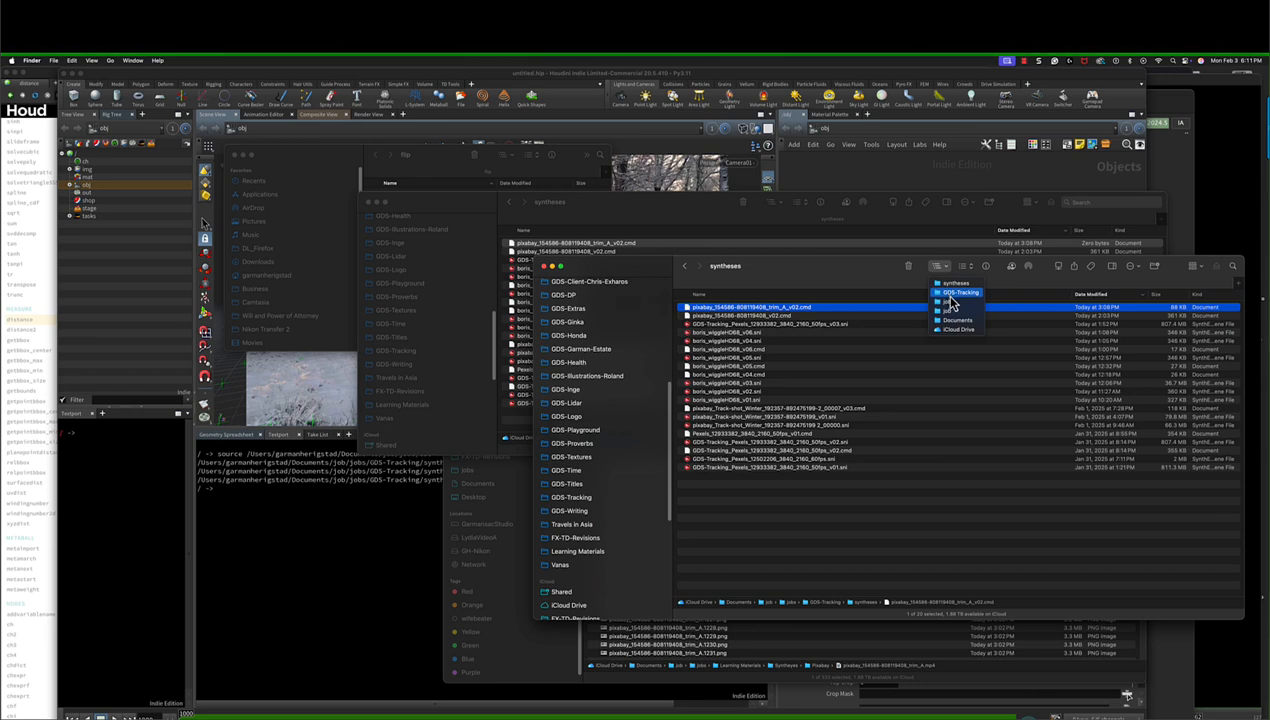
{"action": "left_click", "coordinate": [950, 301]}
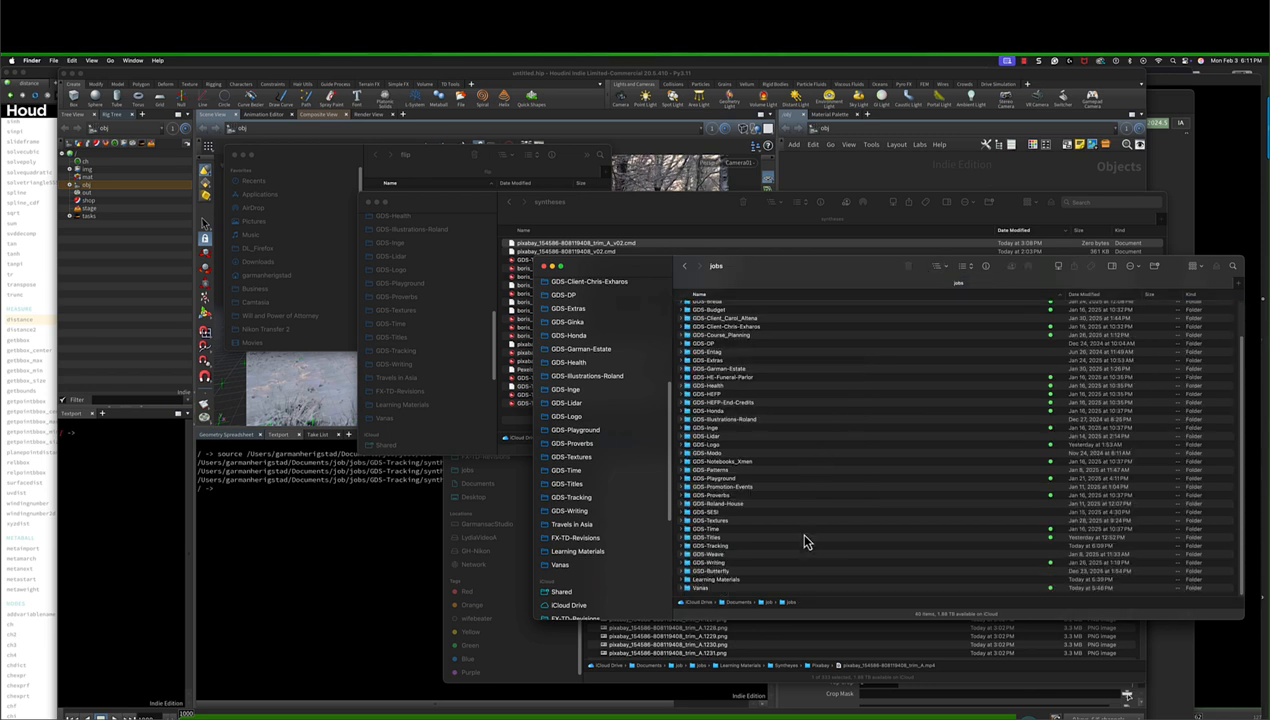
{"action": "left_click", "coordinate": [735, 579]}
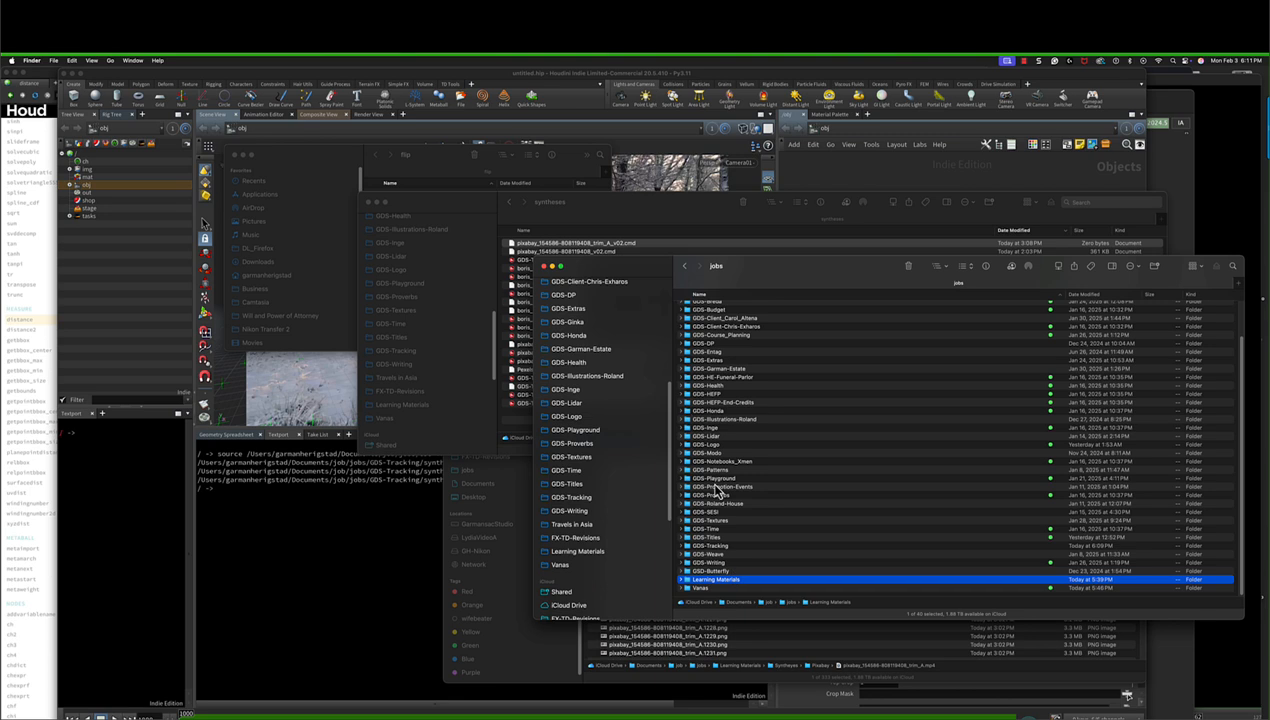
{"action": "double_click", "coordinate": [711, 582]}
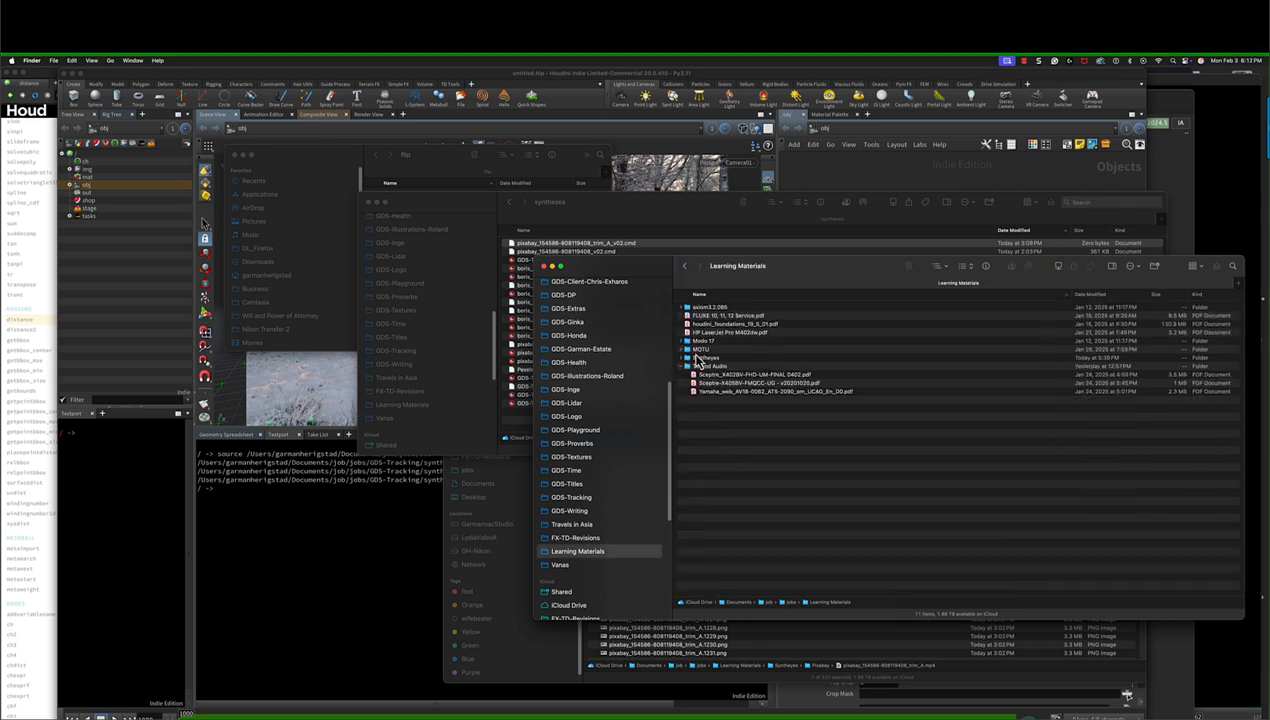
{"action": "double_click", "coordinate": [705, 357]}
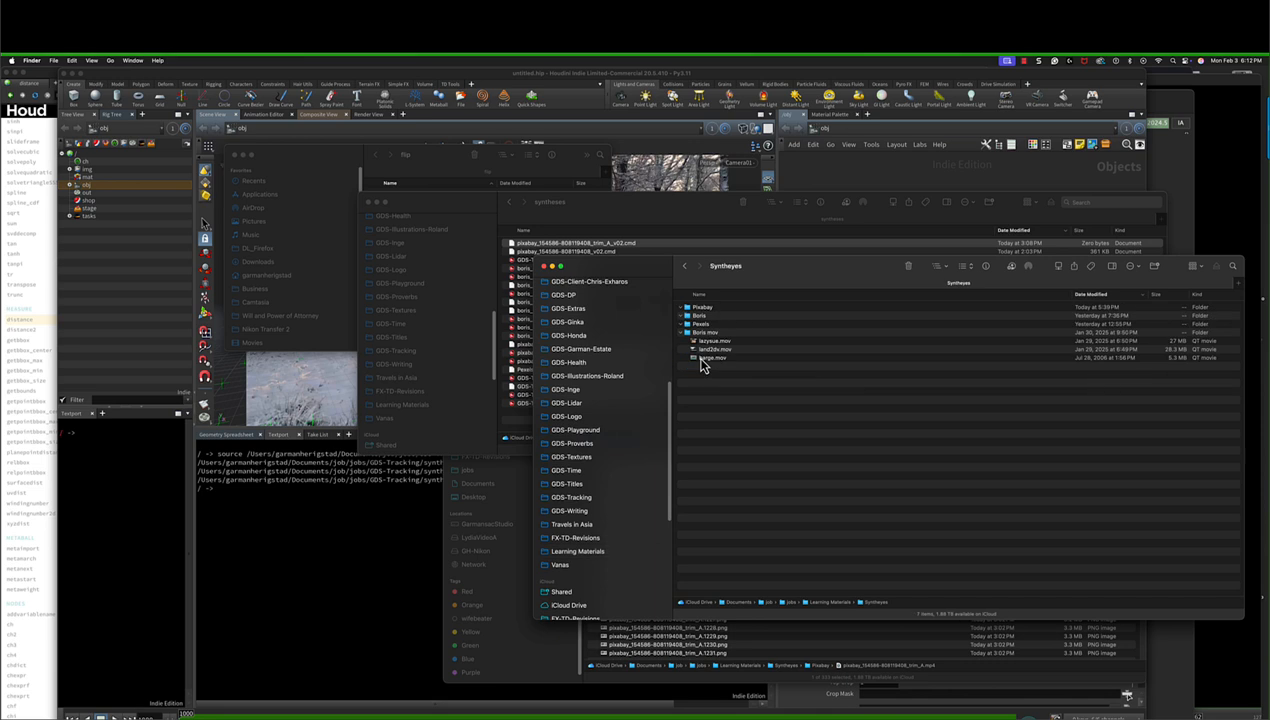
{"action": "scroll", "coordinate": [838, 457], "scroll_direction": "down", "scroll_amount": 10}
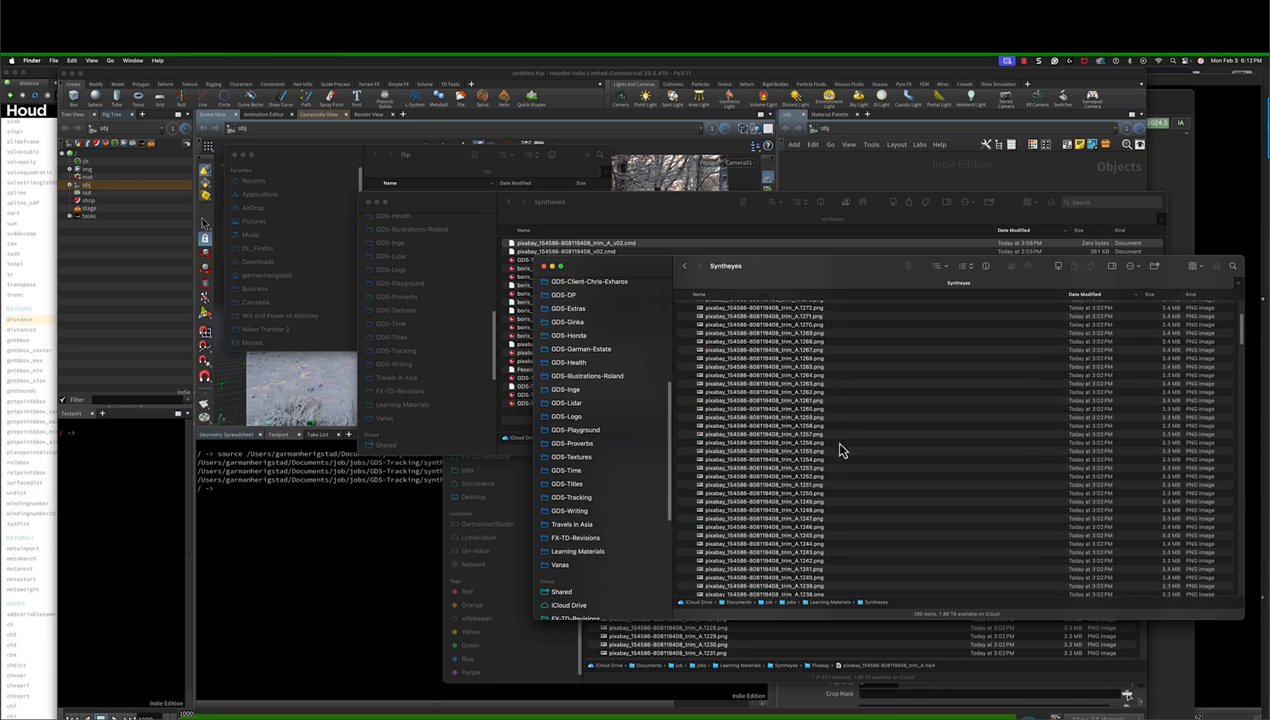
{"action": "scroll", "coordinate": [840, 450], "scroll_direction": "up", "scroll_amount": 10}
{"action": "left_click", "coordinate": [788, 334]}
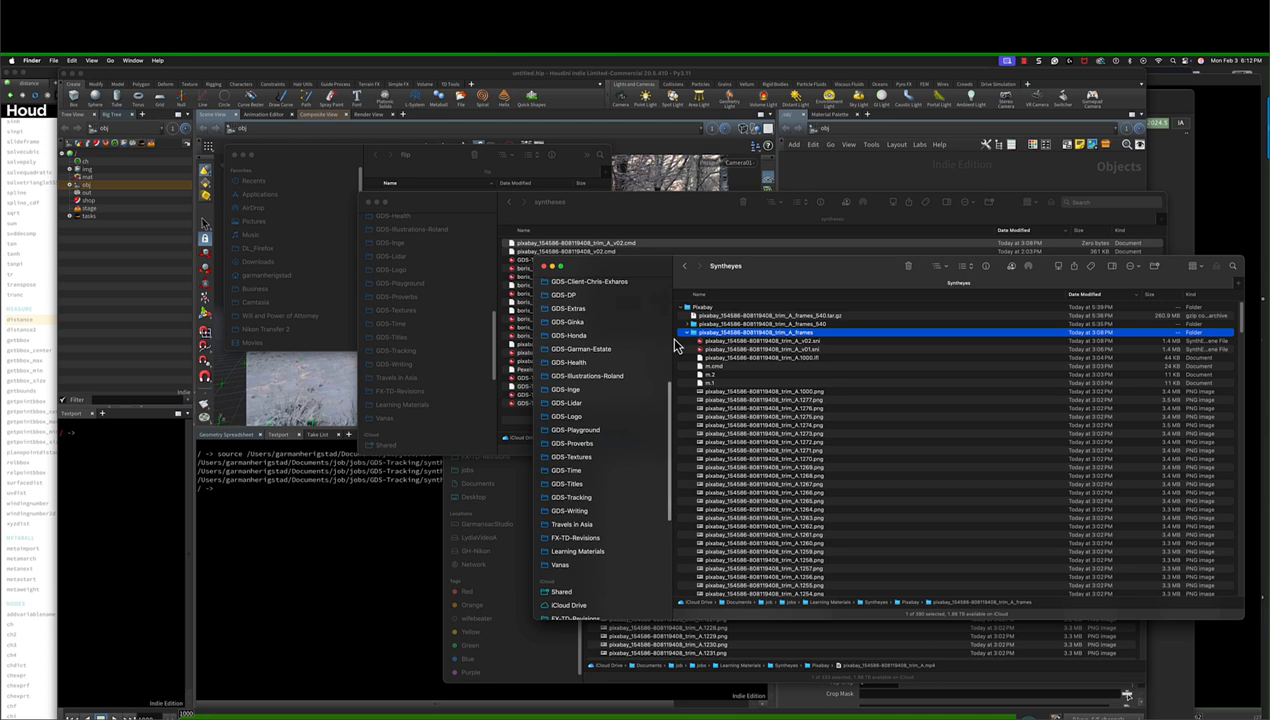
{"action": "left_click", "coordinate": [690, 332]}
{"action": "left_click", "coordinate": [691, 324]}
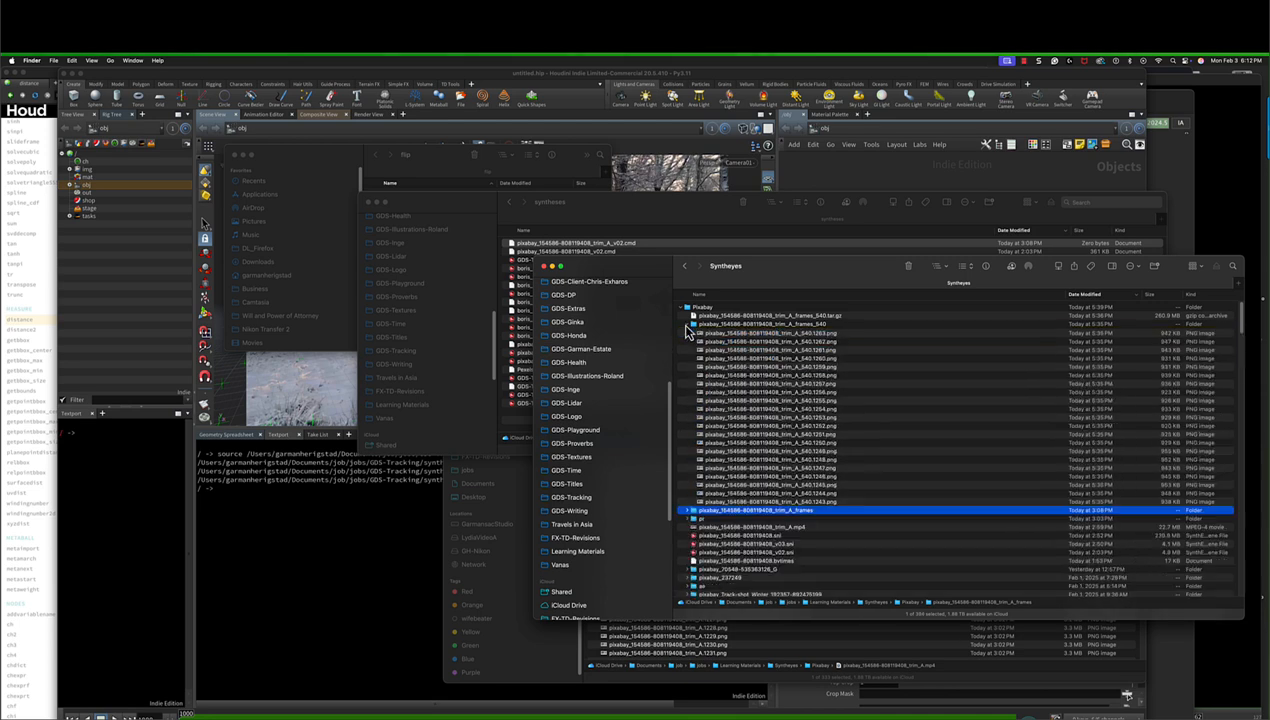
{"action": "left_click", "coordinate": [824, 333]}
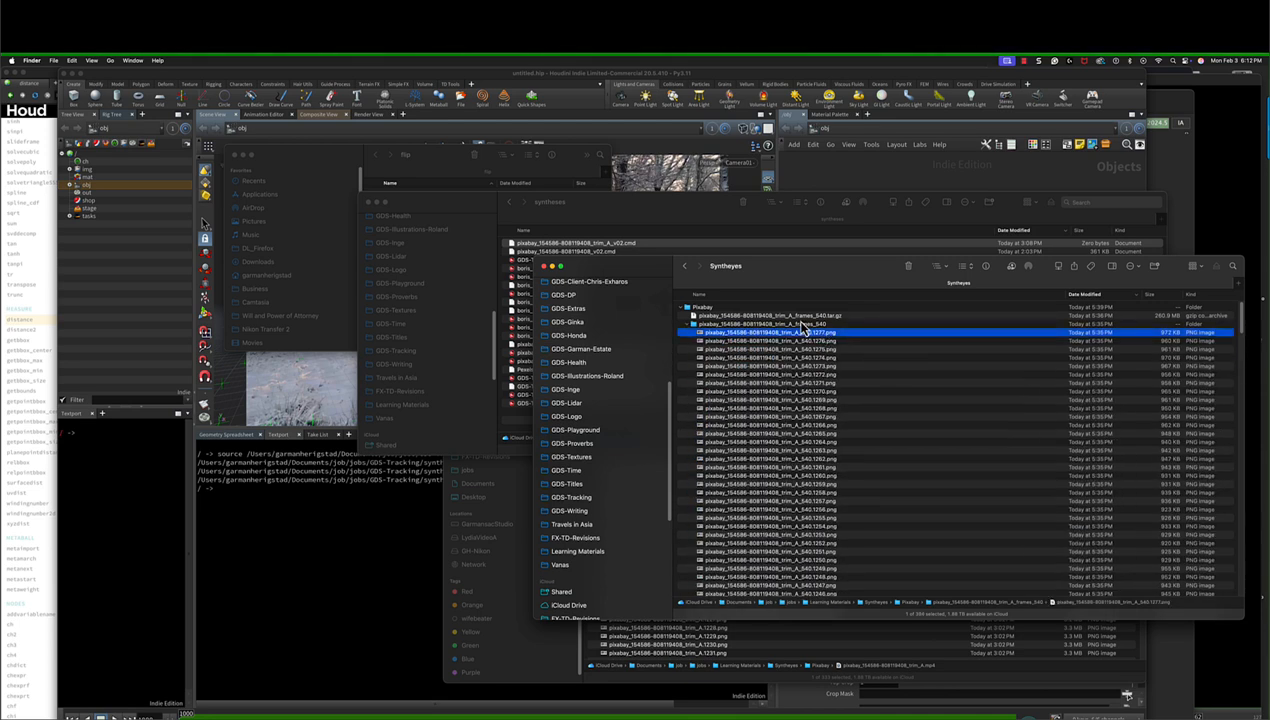
{"action": "left_click", "coordinate": [842, 296]}
{"action": "scroll", "coordinate": [805, 330], "scroll_direction": "up", "scroll_amount": 10}
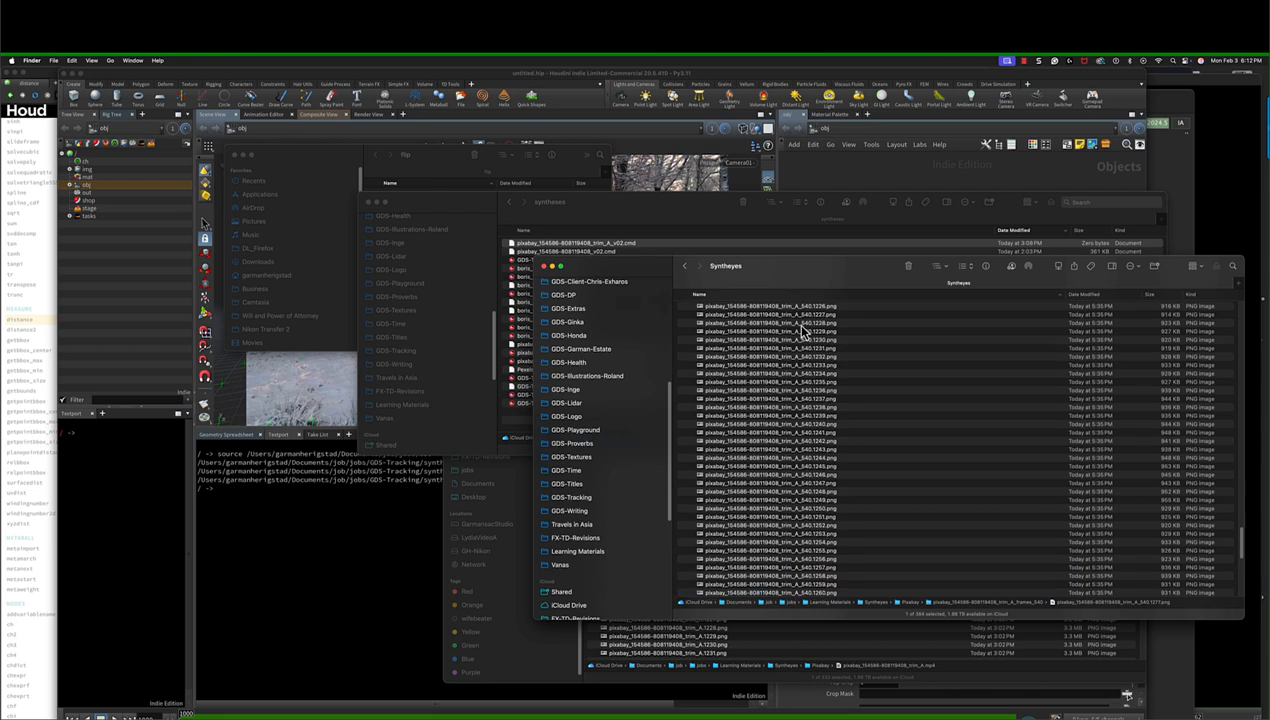
{"action": "scroll", "coordinate": [805, 333], "scroll_direction": "up", "scroll_amount": 10}
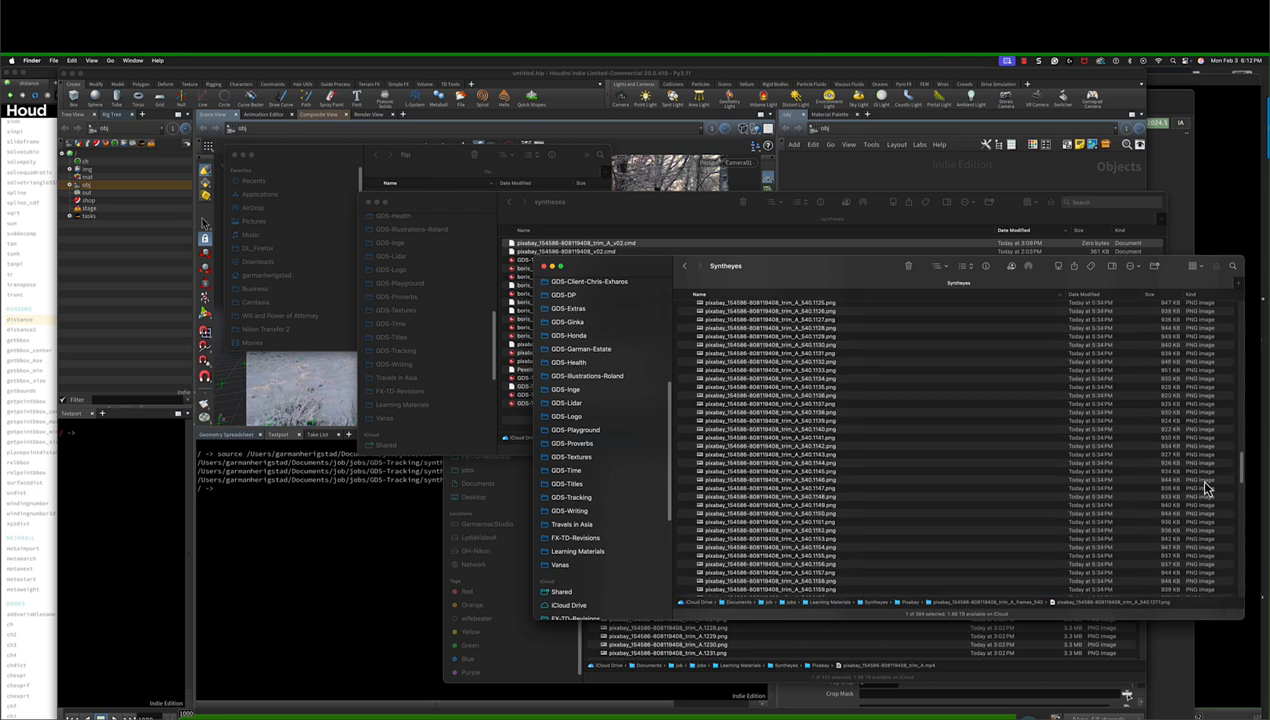
{"action": "left_click_drag", "start_coordinate": [1242, 476], "coordinate": [1188, 278]}
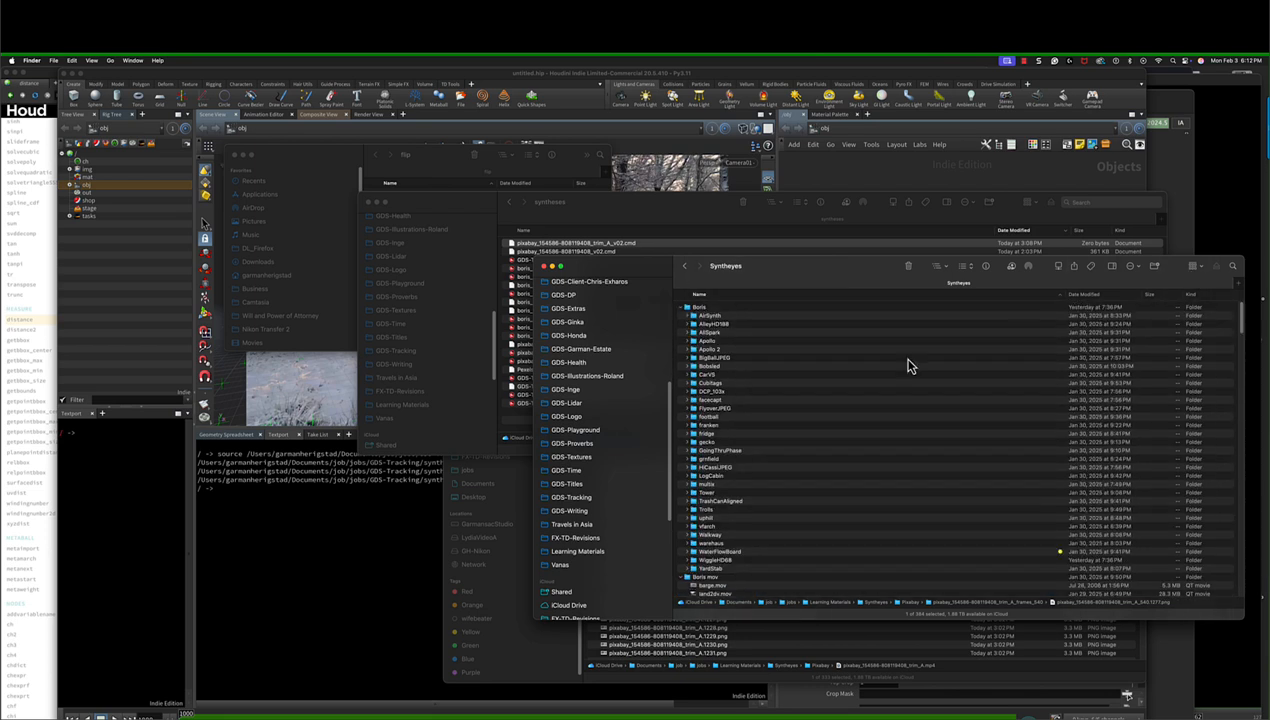
{"action": "scroll", "coordinate": [905, 400], "scroll_direction": "down", "scroll_amount": 10}
{"action": "scroll", "coordinate": [768, 518], "scroll_direction": "down", "scroll_amount": 15}
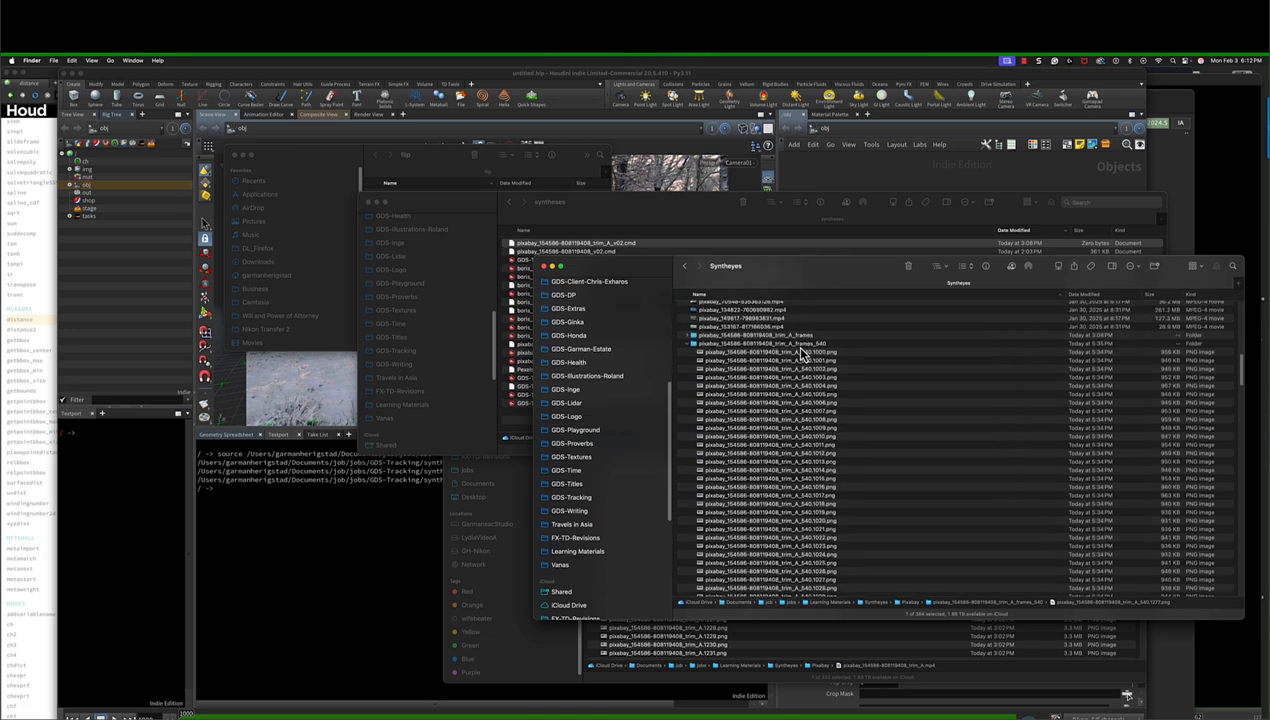
{"action": "left_click", "coordinate": [797, 354]}
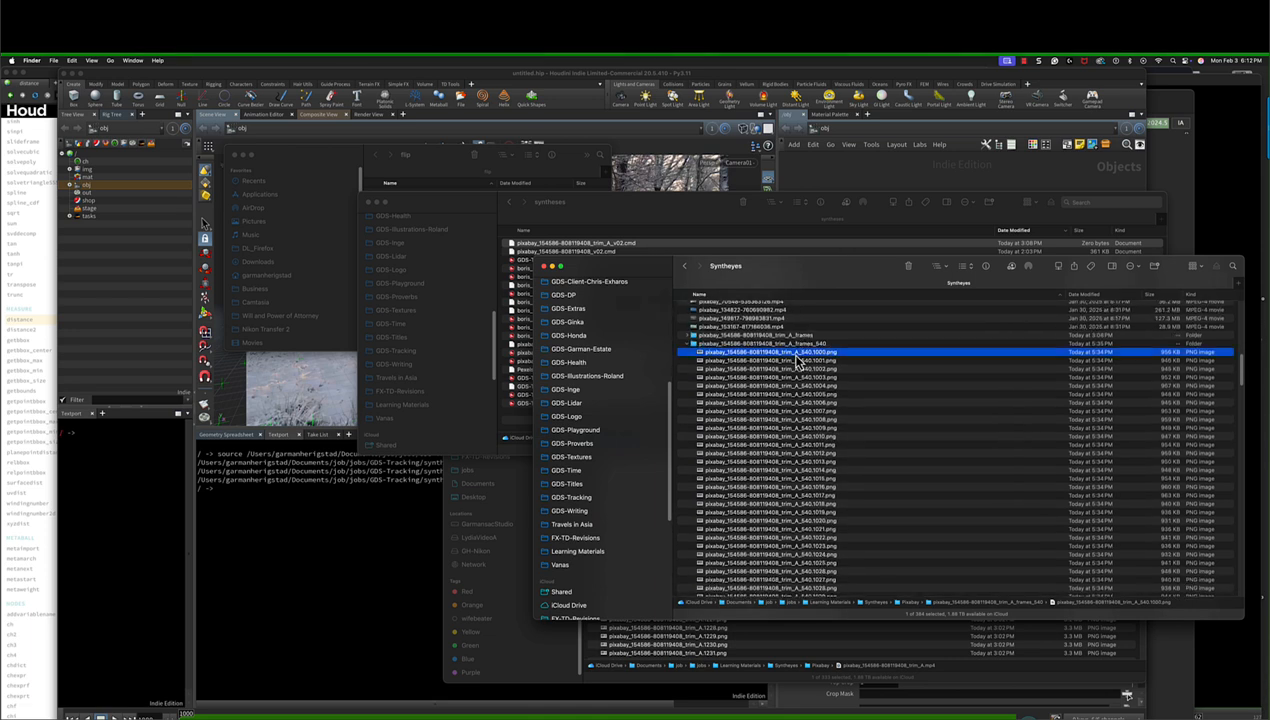
{"action": "scroll", "coordinate": [795, 360], "scroll_direction": "down", "scroll_amount": 5}
{"action": "scroll", "coordinate": [792, 364], "scroll_direction": "down", "scroll_amount": 20}
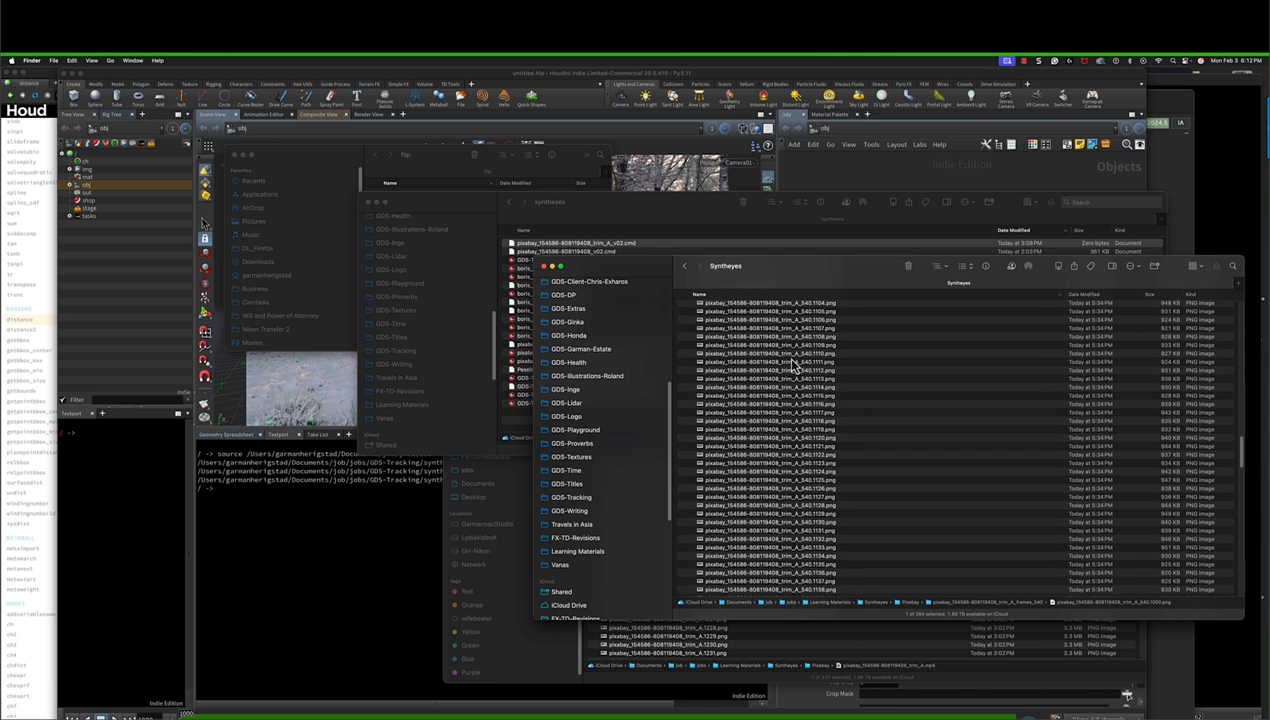
{"action": "scroll", "coordinate": [790, 366], "scroll_direction": "down", "scroll_amount": 5}
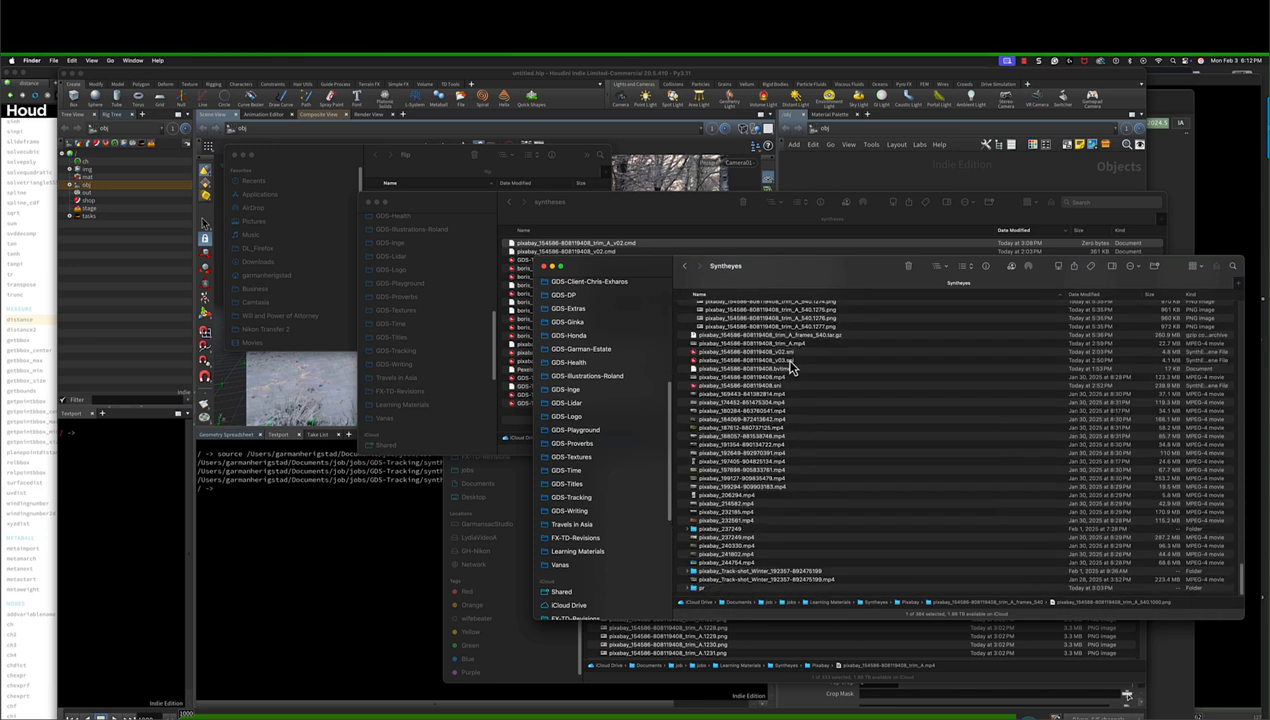
{"action": "scroll", "coordinate": [828, 355], "scroll_direction": "down", "scroll_amount": 5}
{"action": "left_click", "coordinate": [826, 366]}
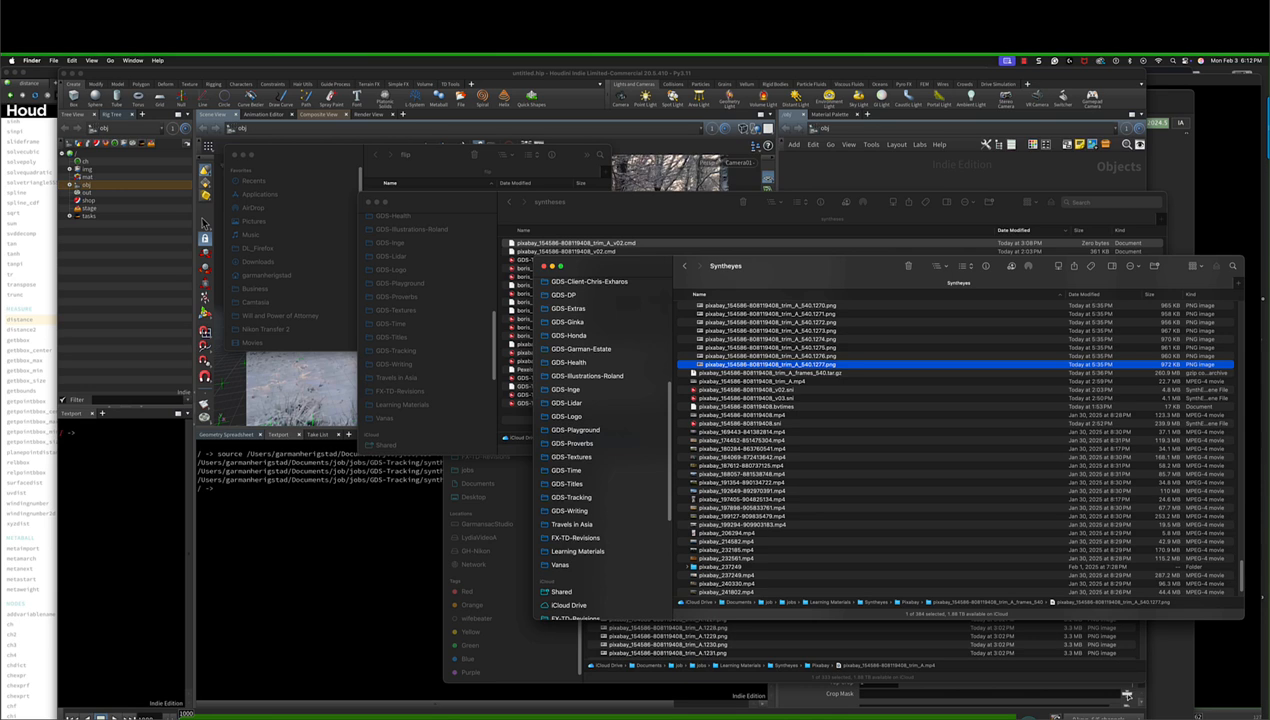
Switch to Houdini, review the frame range in the Global Animation Options, and scrub the timeline to frame 1227.
{"action": "key", "text": "super+Tab"}
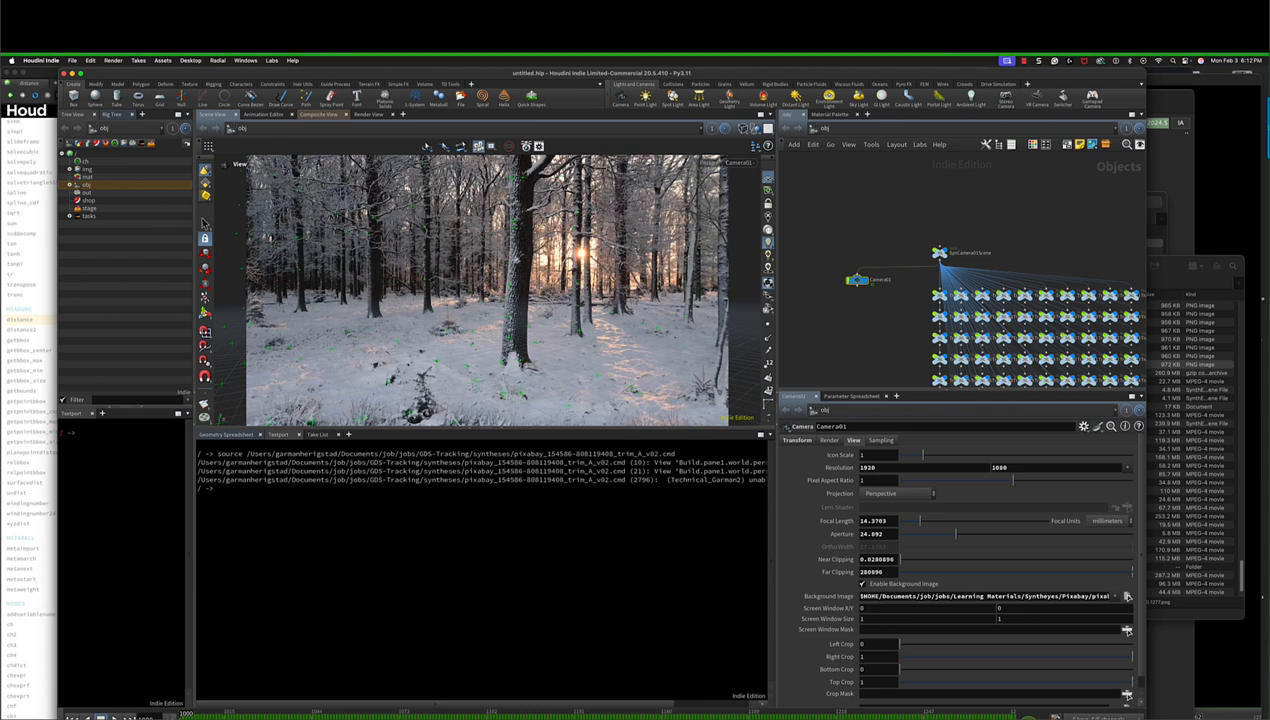
{"action": "left_click_drag", "start_coordinate": [187, 715], "coordinate": [217, 715]}
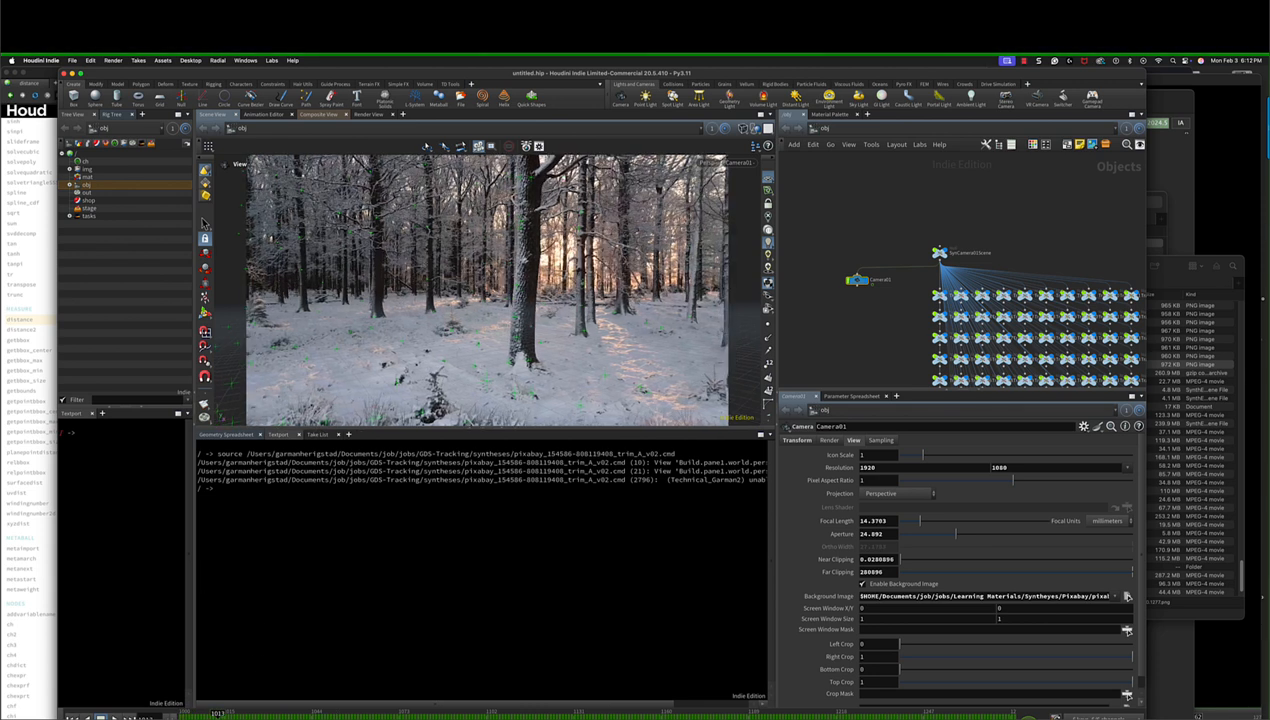
{"action": "left_click", "coordinate": [74, 718]}
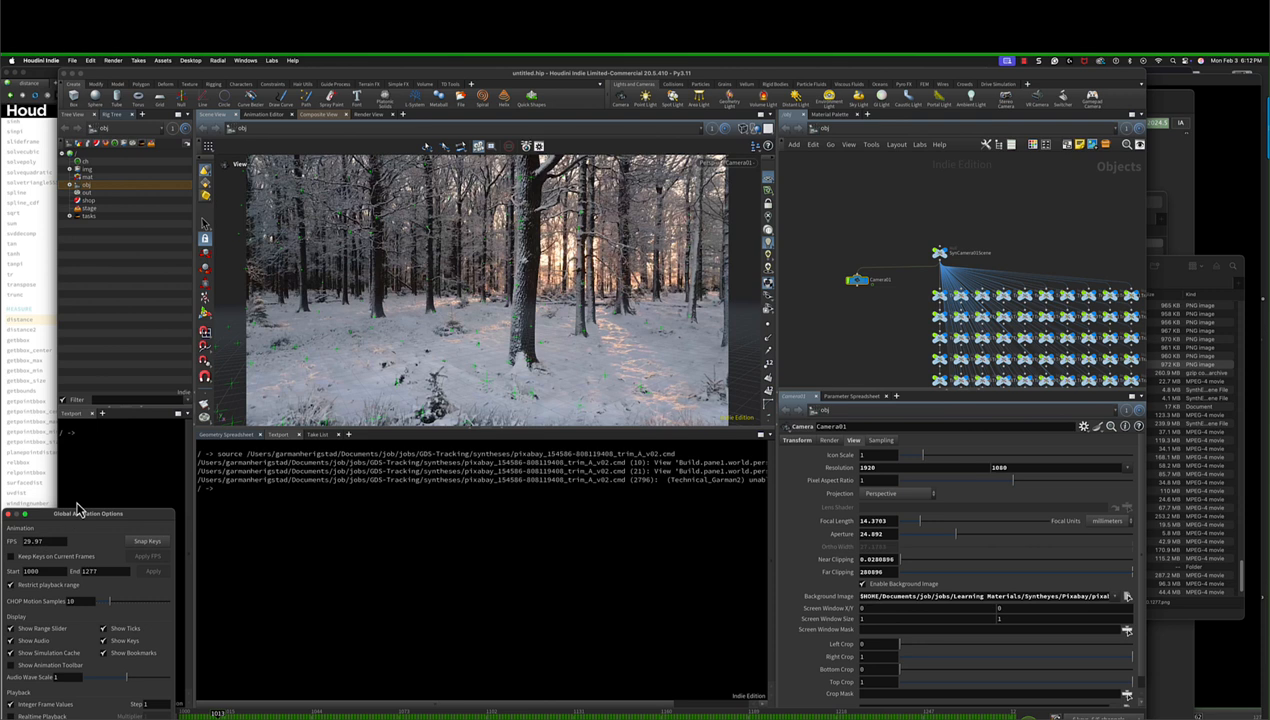
{"action": "left_click_drag", "start_coordinate": [76, 520], "coordinate": [74, 508]}
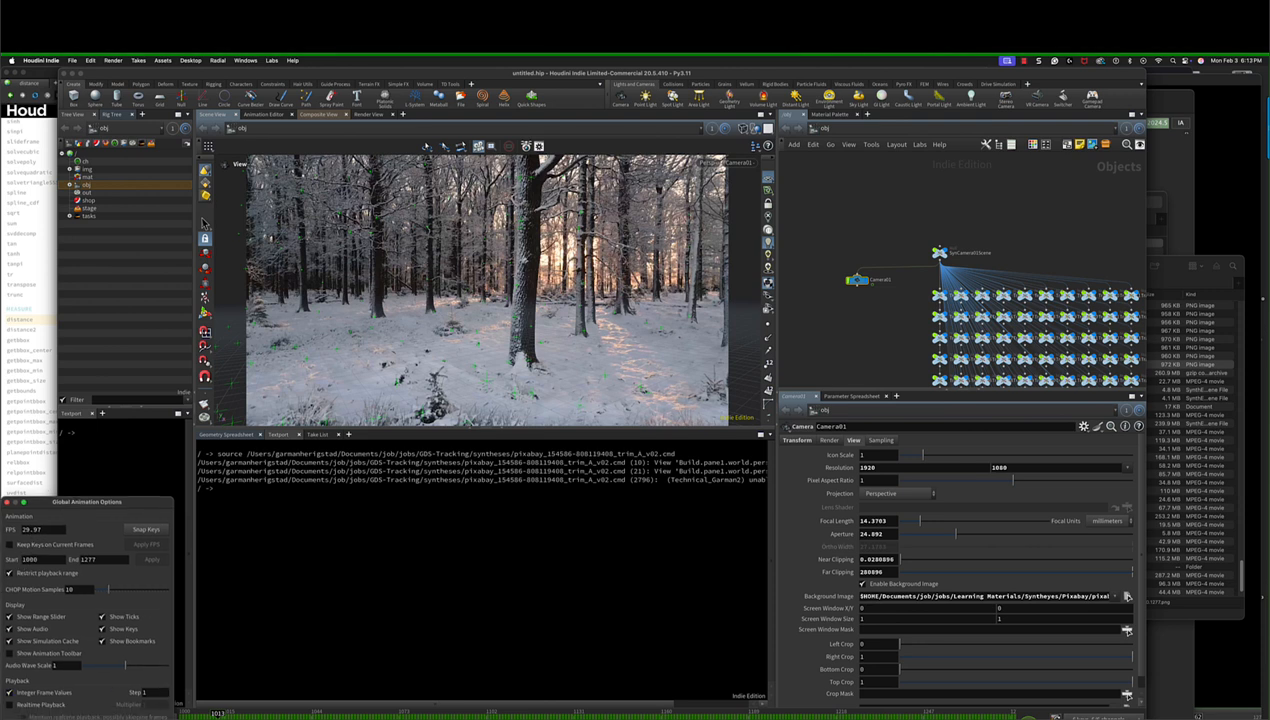
{"action": "left_click", "coordinate": [7, 502]}
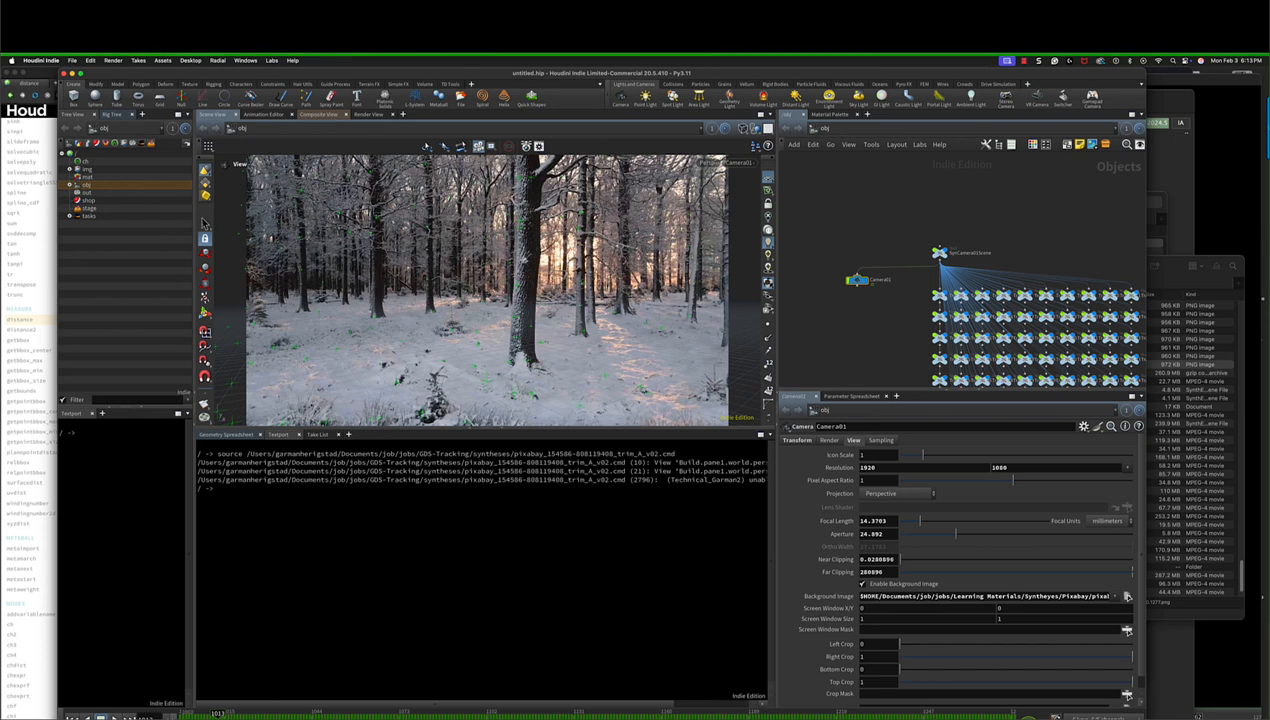
{"action": "left_click_drag", "start_coordinate": [225, 715], "coordinate": [866, 715]}
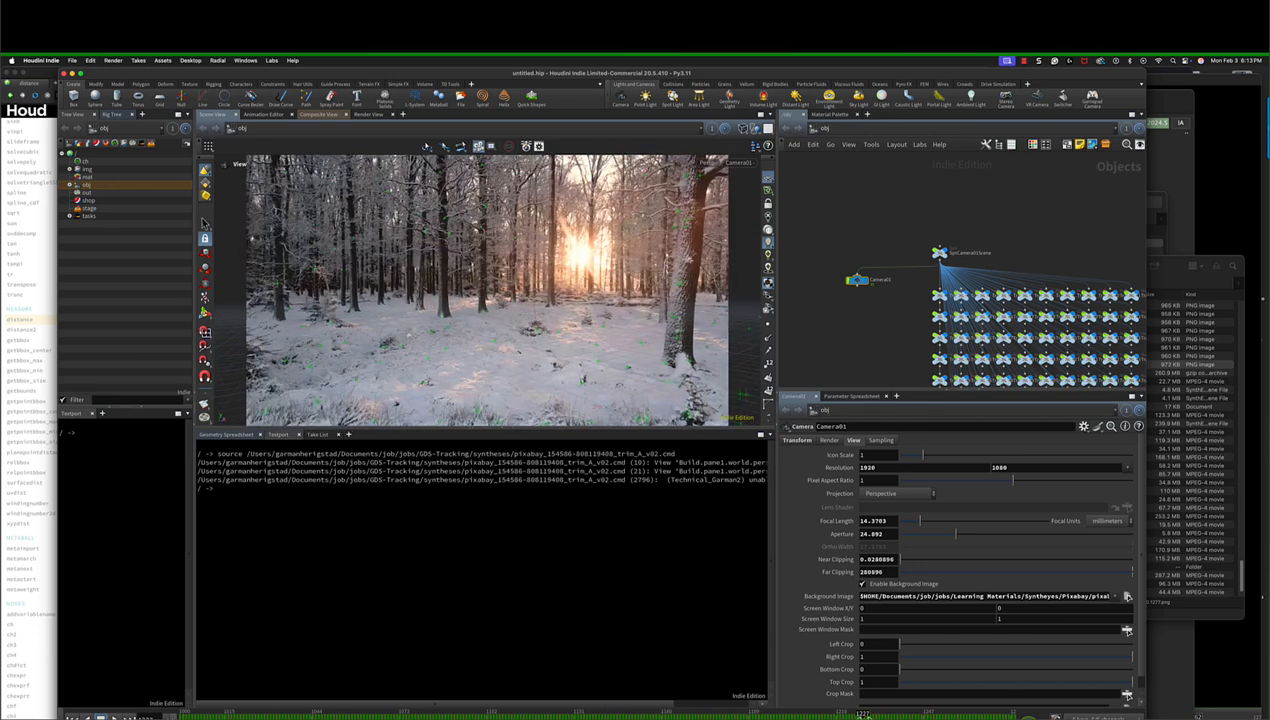
Switch to SynthEyes and look up the Houdini Script exporter among the export formats without exporting.
{"action": "key", "text": "super+Tab"}
{"action": "key", "text": "super+Tab"}
{"action": "key", "text": "super+Tab"}
{"action": "key", "text": "super+Tab"}
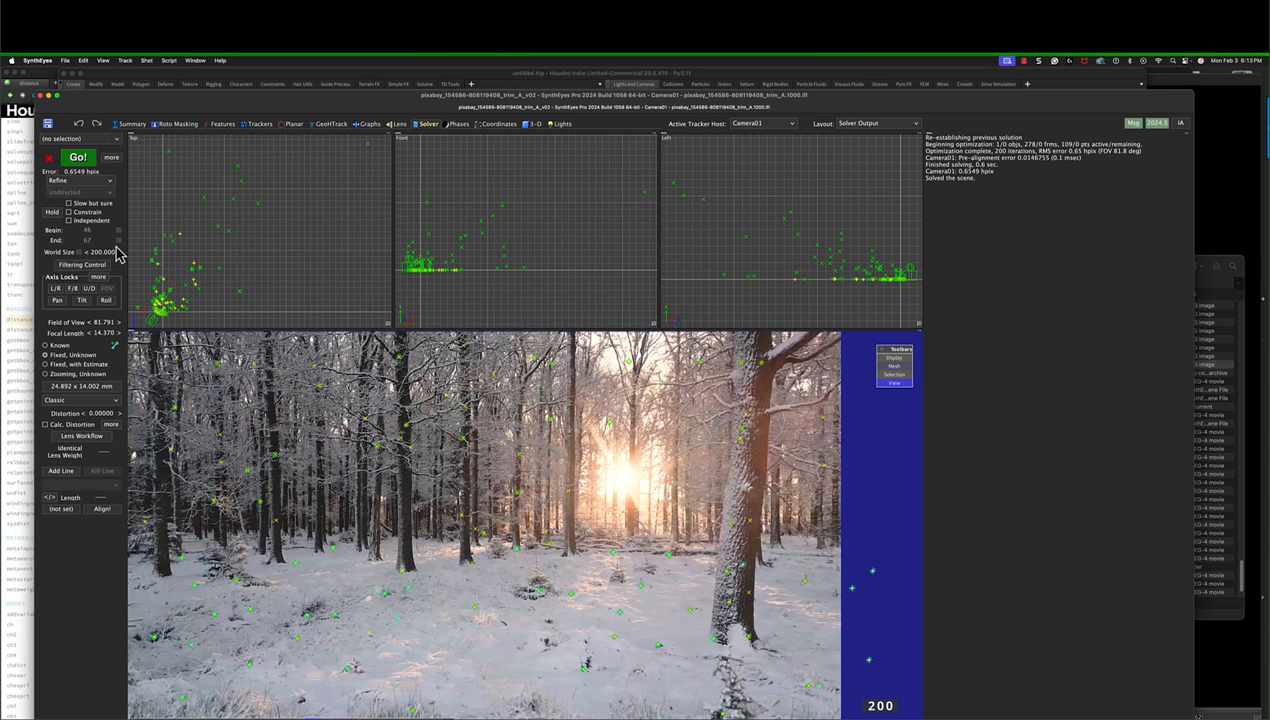
{"action": "left_click", "coordinate": [66, 62]}
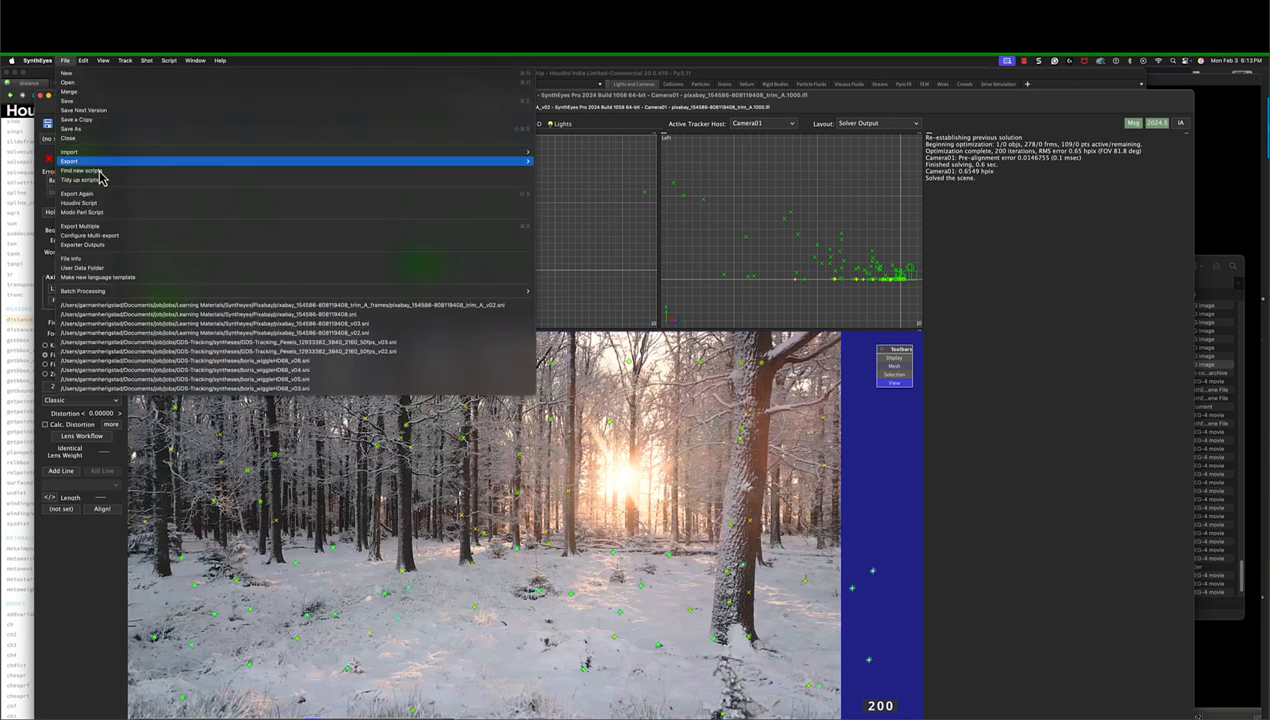
{"action": "mouse_move", "coordinate": [100, 163]}
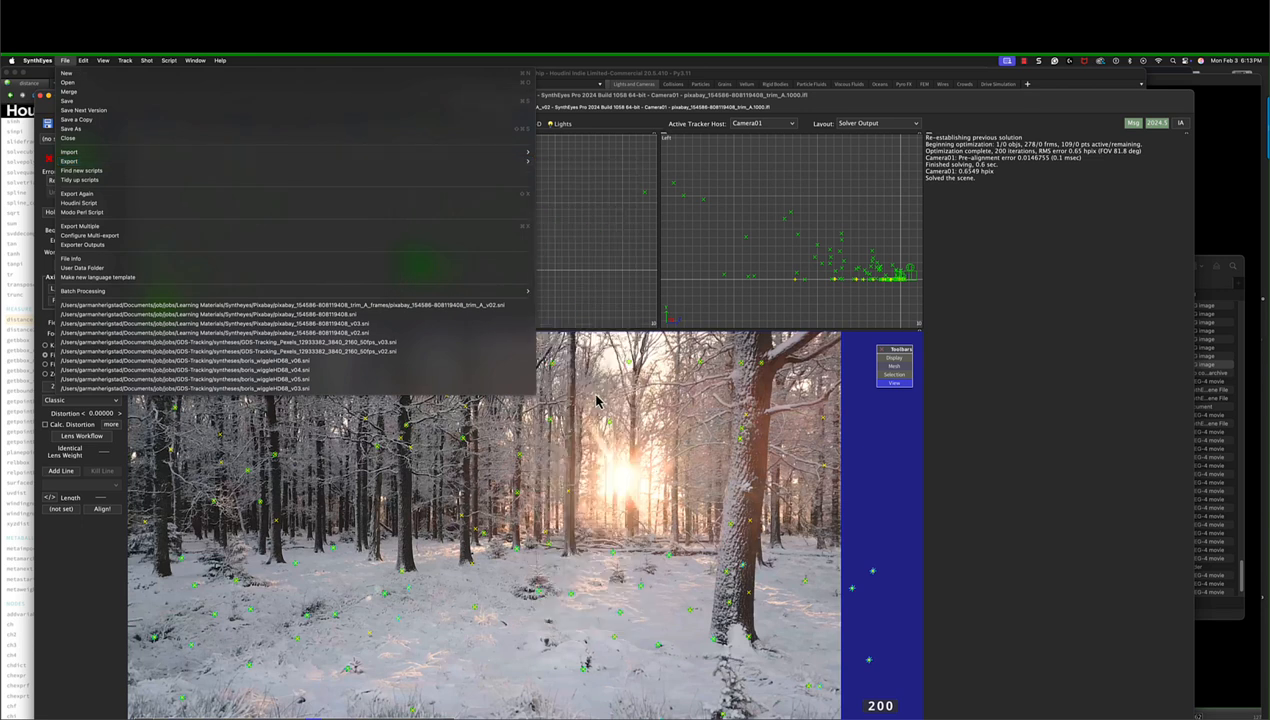
{"action": "mouse_move", "coordinate": [501, 158]}
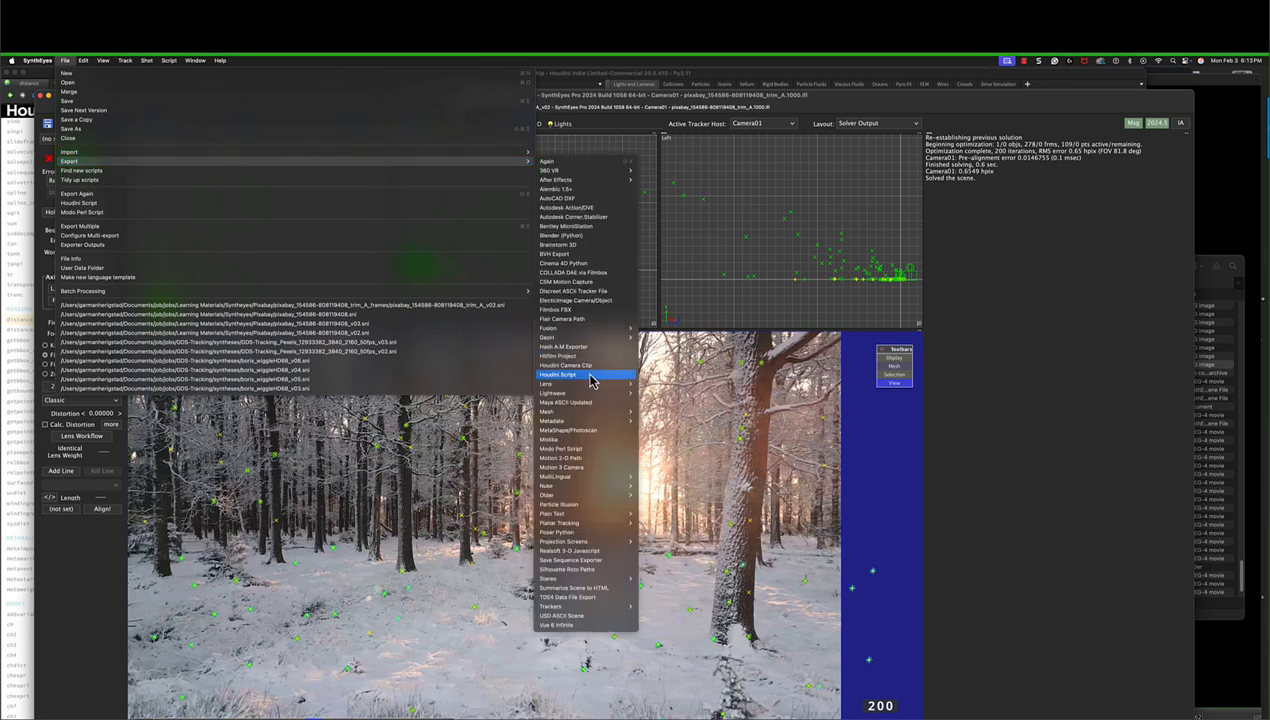
{"action": "left_click", "coordinate": [1066, 312]}
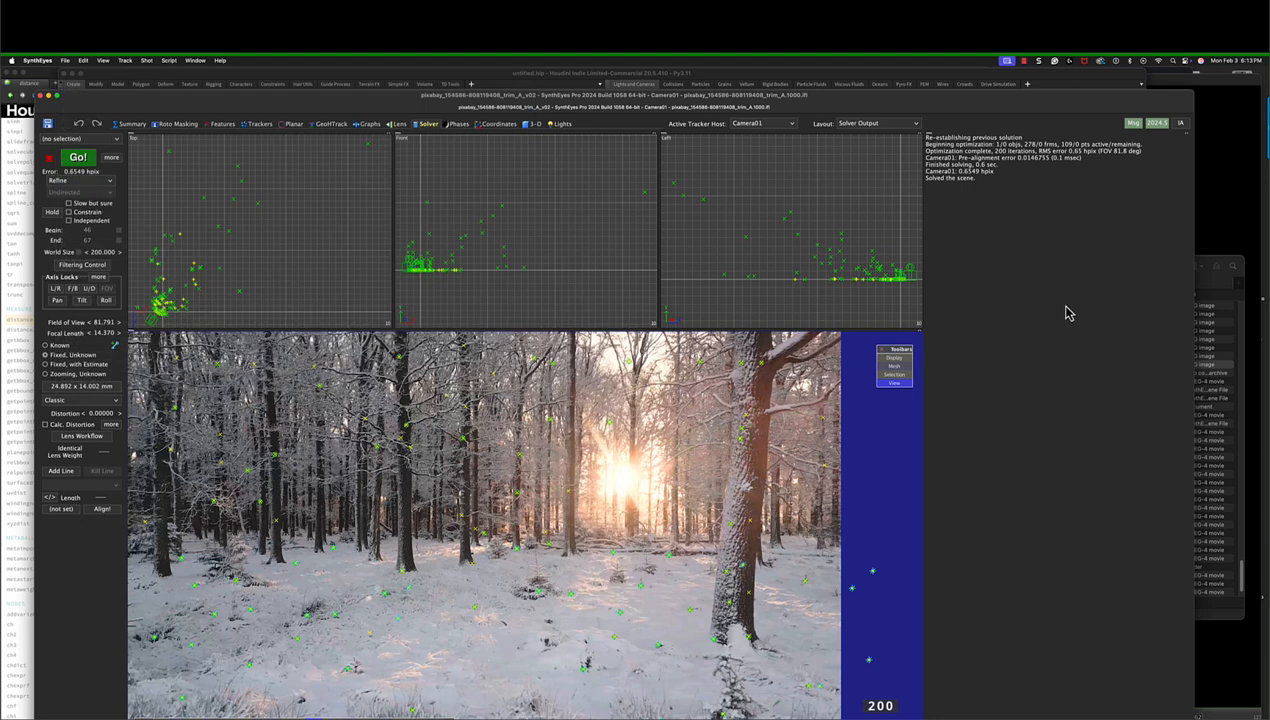
{"action": "key", "text": "super+Tab"}
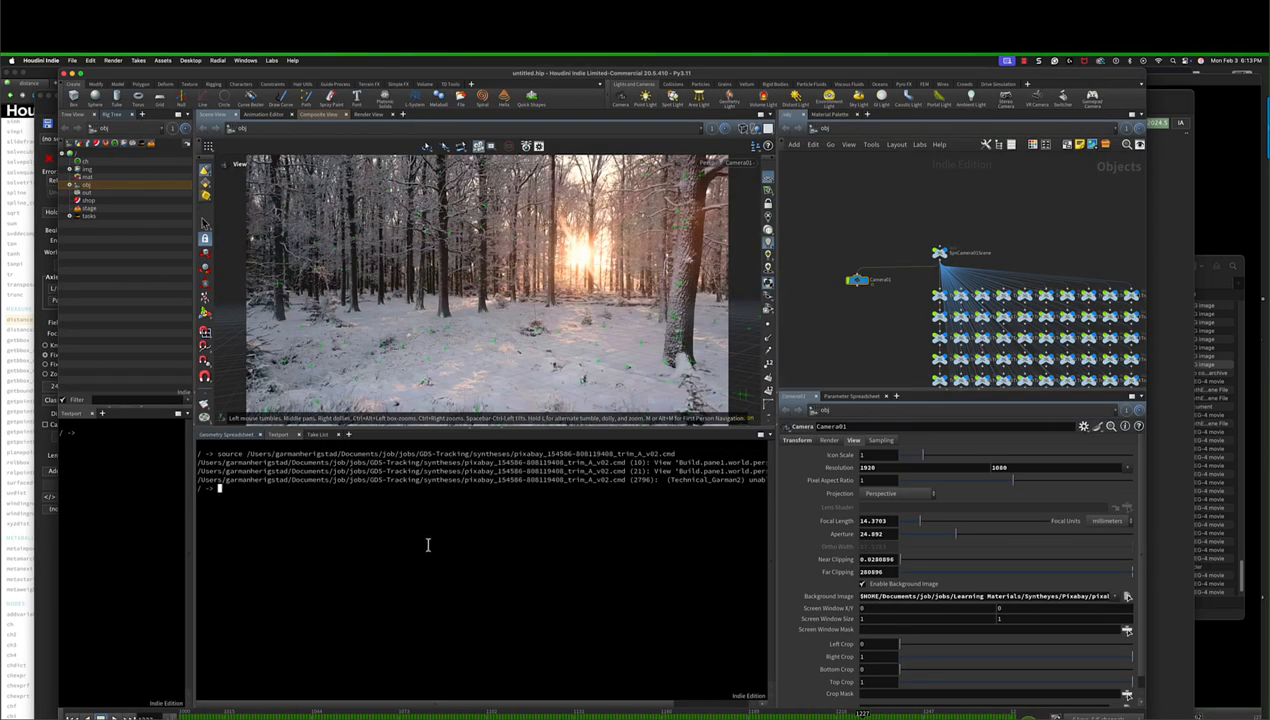
{"action": "key", "text": "Up"}
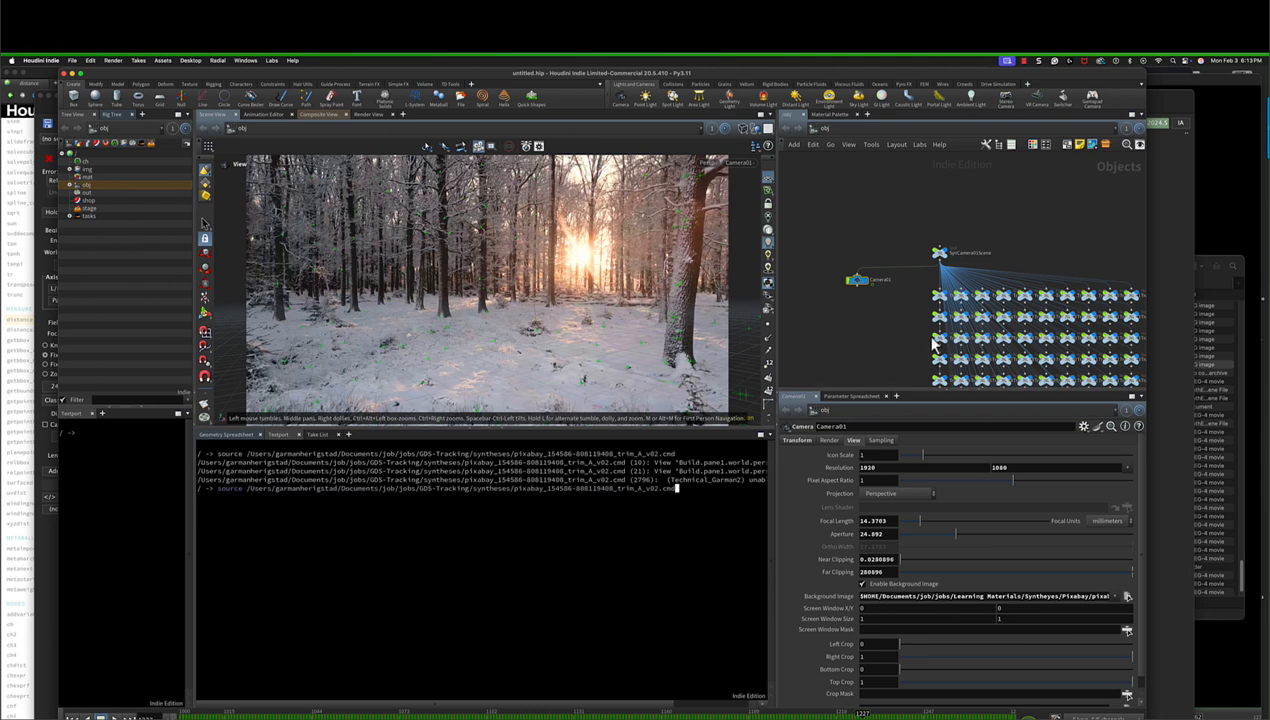
Insert a Null object on the wires between SynCamera01Scene and its camera and tracker children.
{"action": "left_click_drag", "start_coordinate": [896, 229], "coordinate": [839, 307]}
{"action": "middle_click_drag", "start_coordinate": [909, 194], "coordinate": [921, 247]}
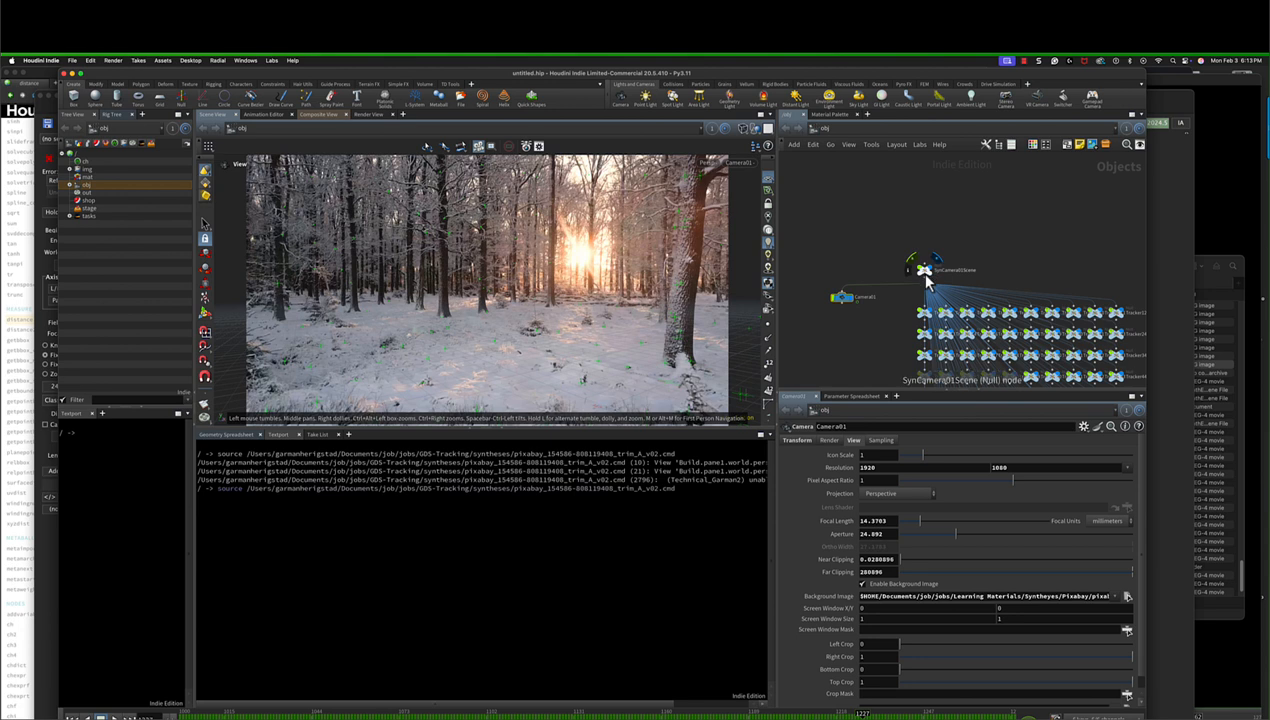
{"action": "left_click_drag", "start_coordinate": [928, 283], "coordinate": [933, 233]}
{"action": "scroll", "coordinate": [930, 234], "scroll_direction": "up", "scroll_amount": 3}
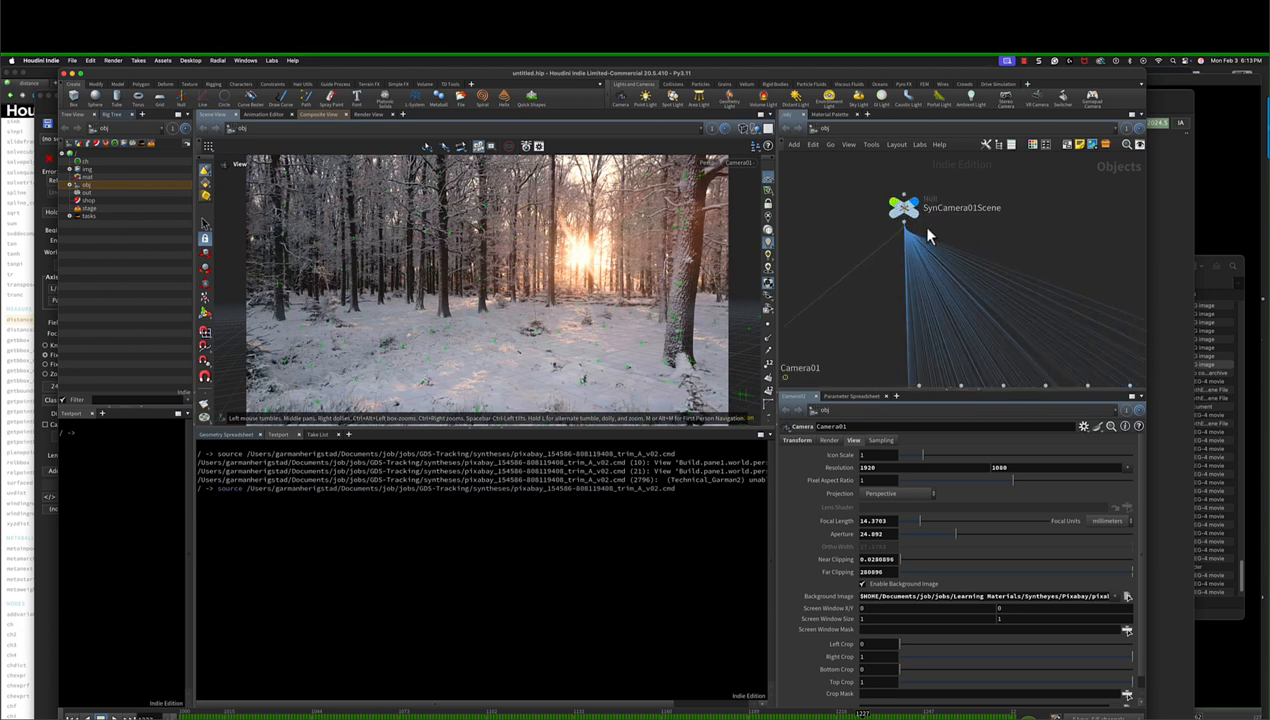
{"action": "key", "text": "Tab"}
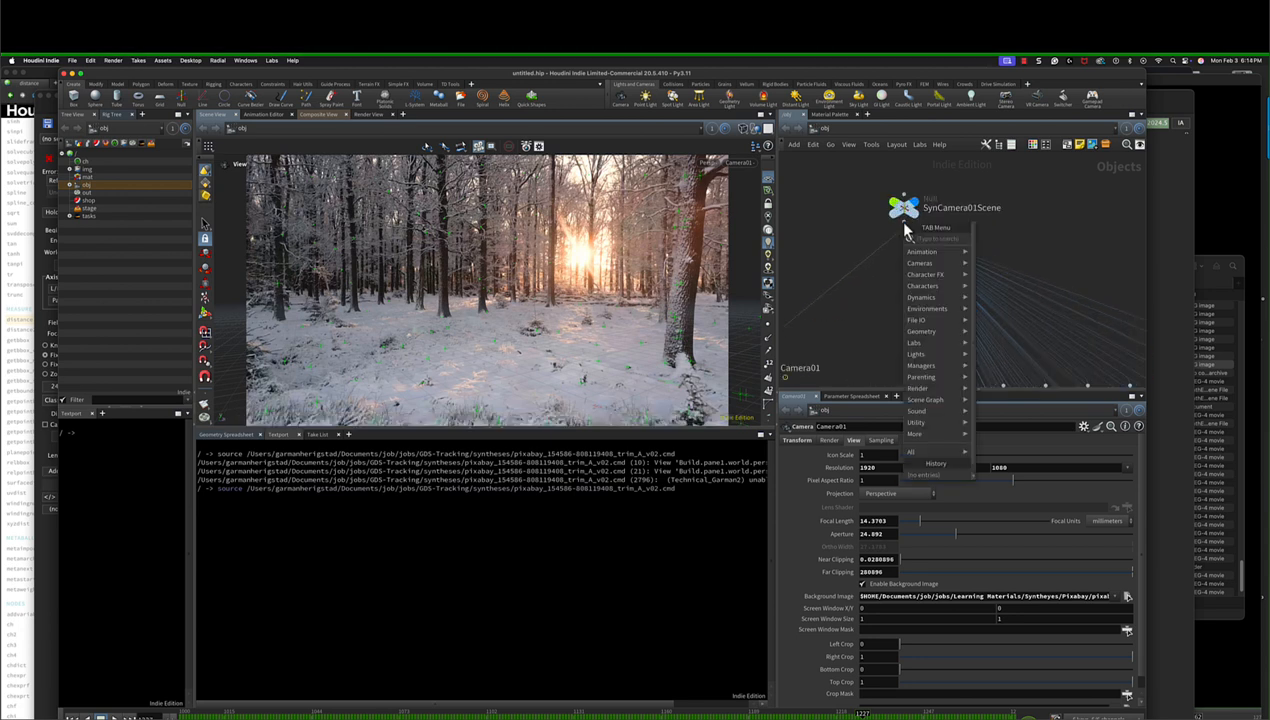
{"action": "type", "text": "n"}
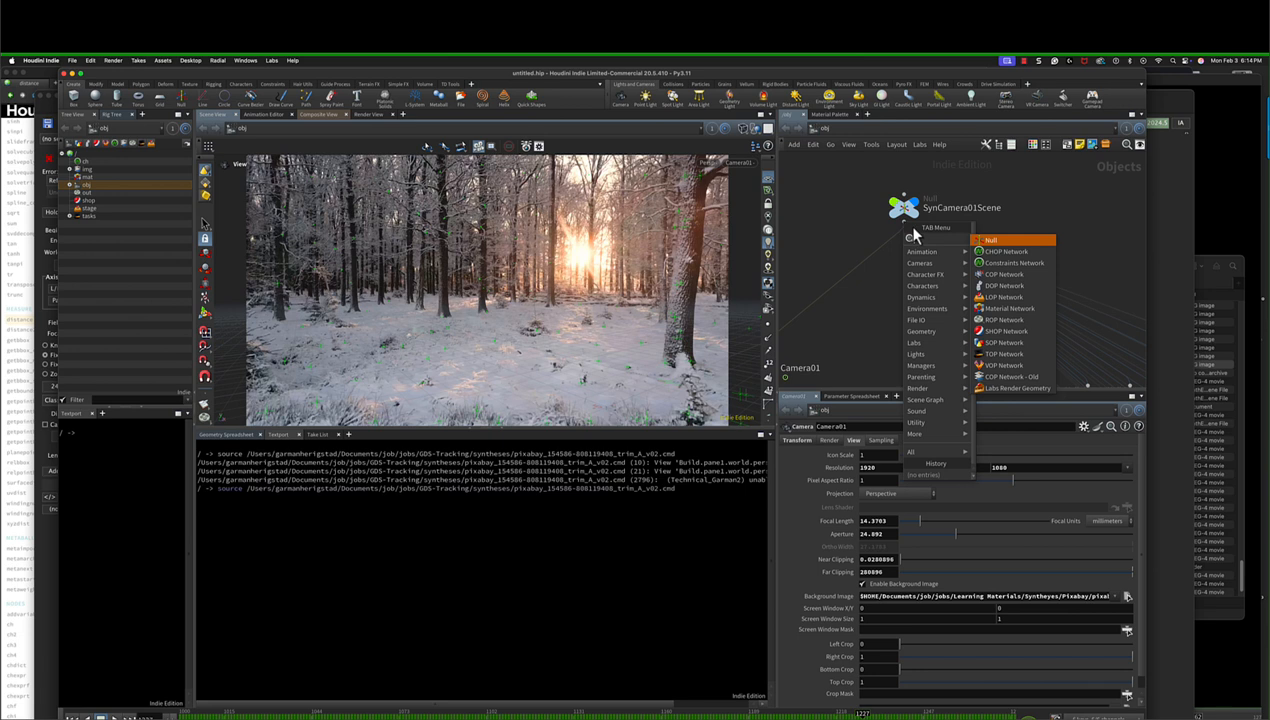
{"action": "left_click", "coordinate": [987, 242]}
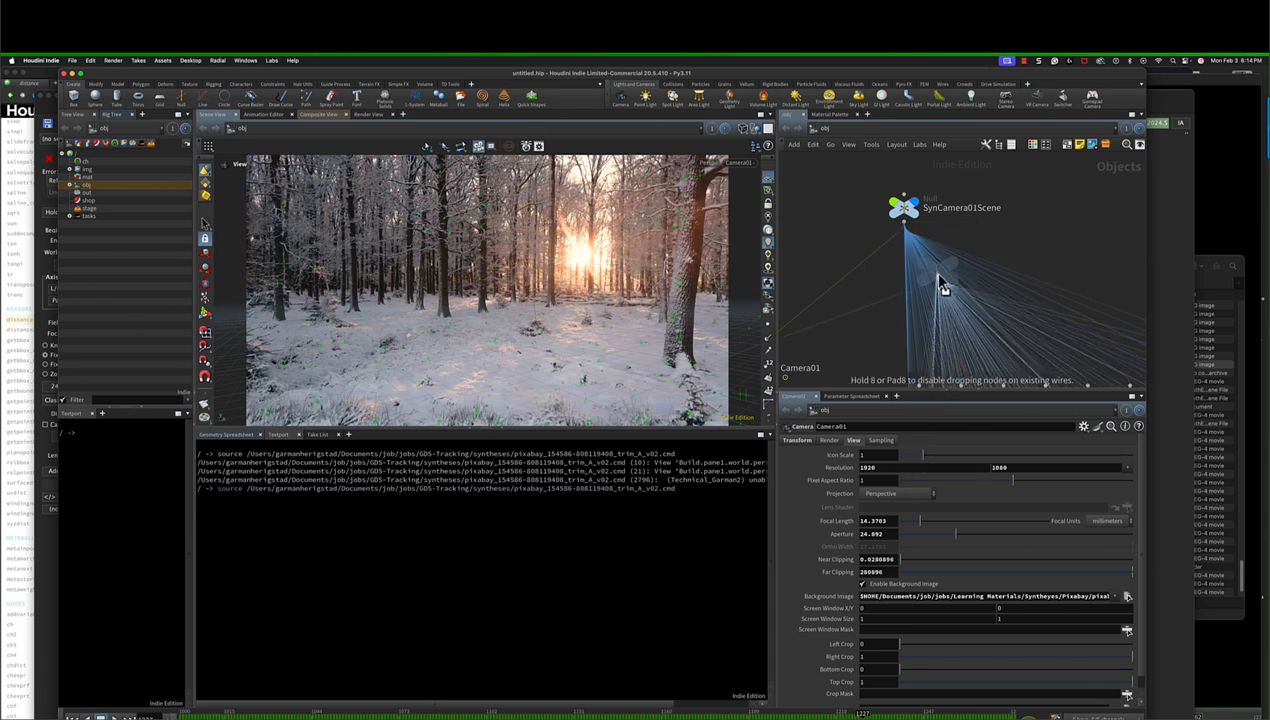
{"action": "left_click", "coordinate": [931, 271]}
Insert a second Null object on the wire between SynCamera01Scene and null1.
{"action": "key", "text": "Tab"}
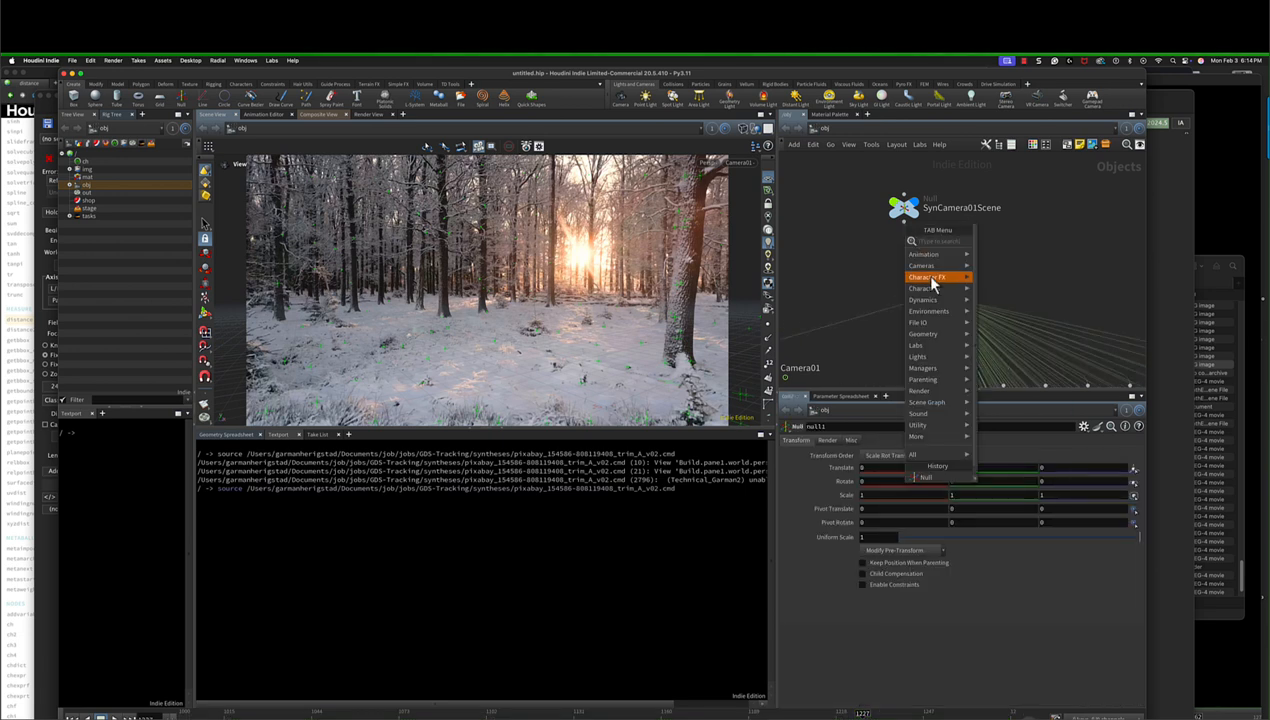
{"action": "mouse_move", "coordinate": [955, 460]}
{"action": "left_click", "coordinate": [927, 477]}
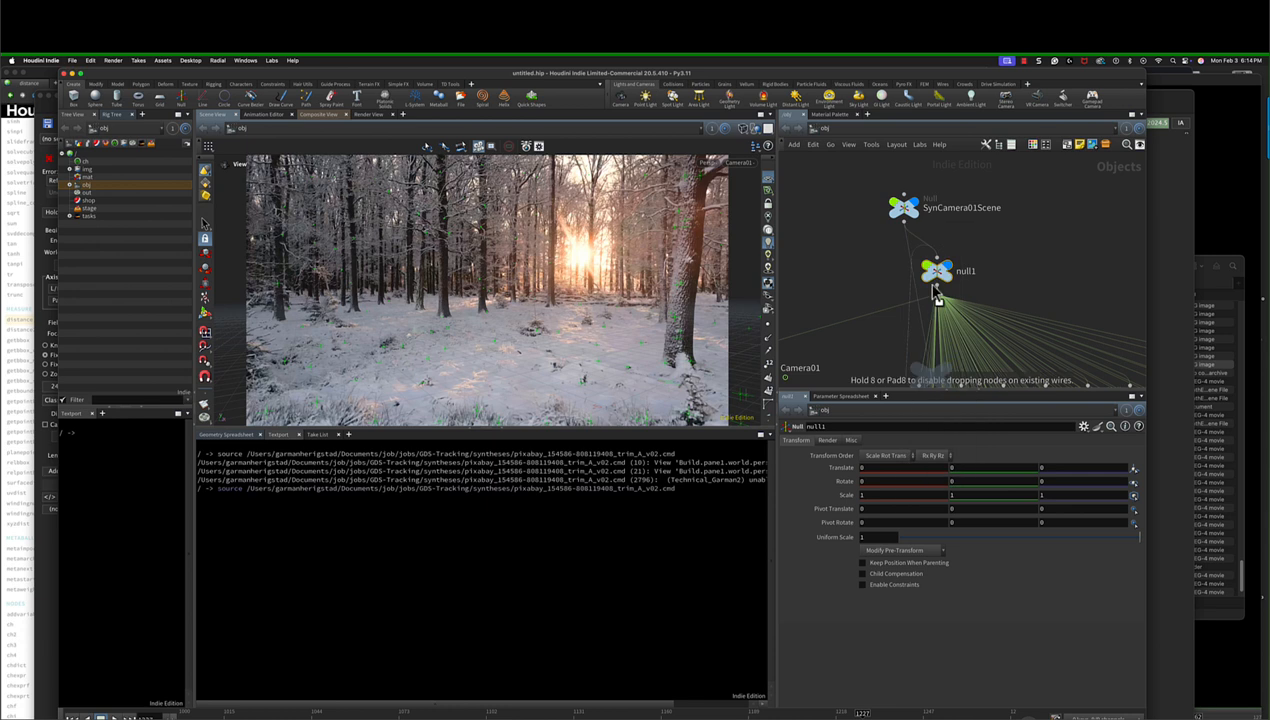
{"action": "left_click", "coordinate": [927, 258]}
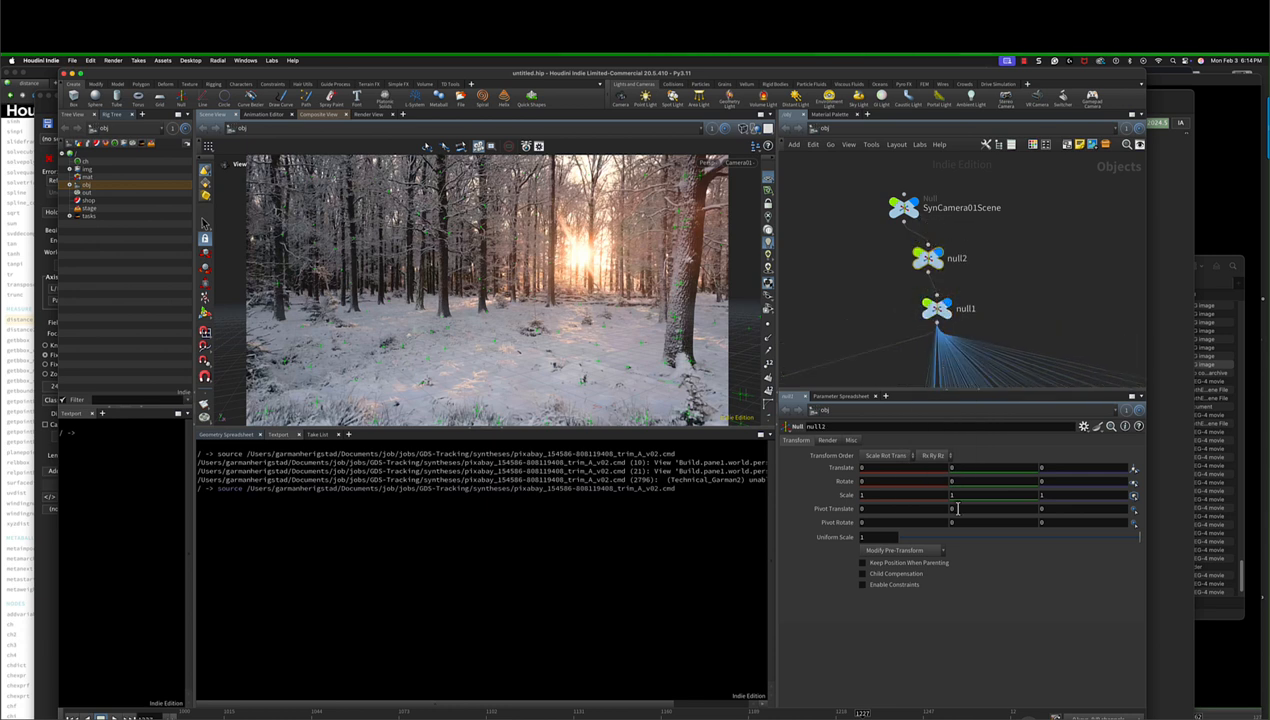
Reduce the Uniform Scale of the upper null, null2, to 0.2355.
{"action": "left_click", "coordinate": [1038, 538]}
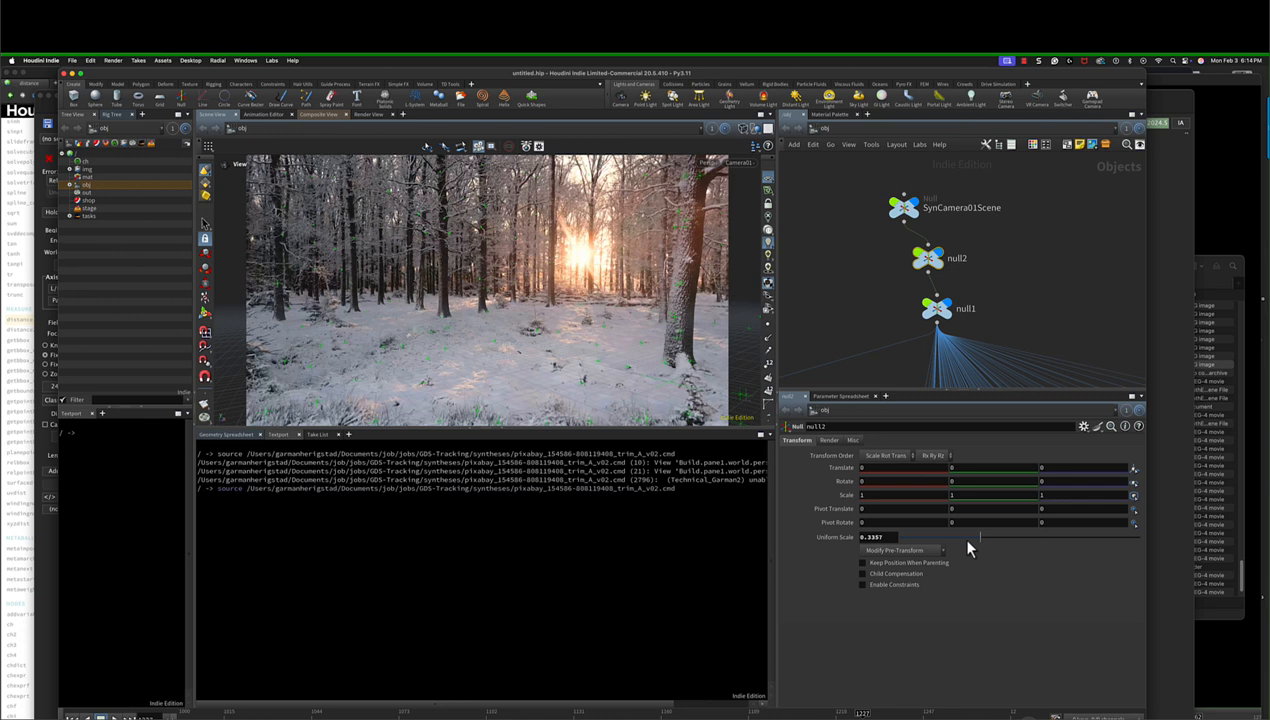
{"action": "left_click", "coordinate": [966, 540]}
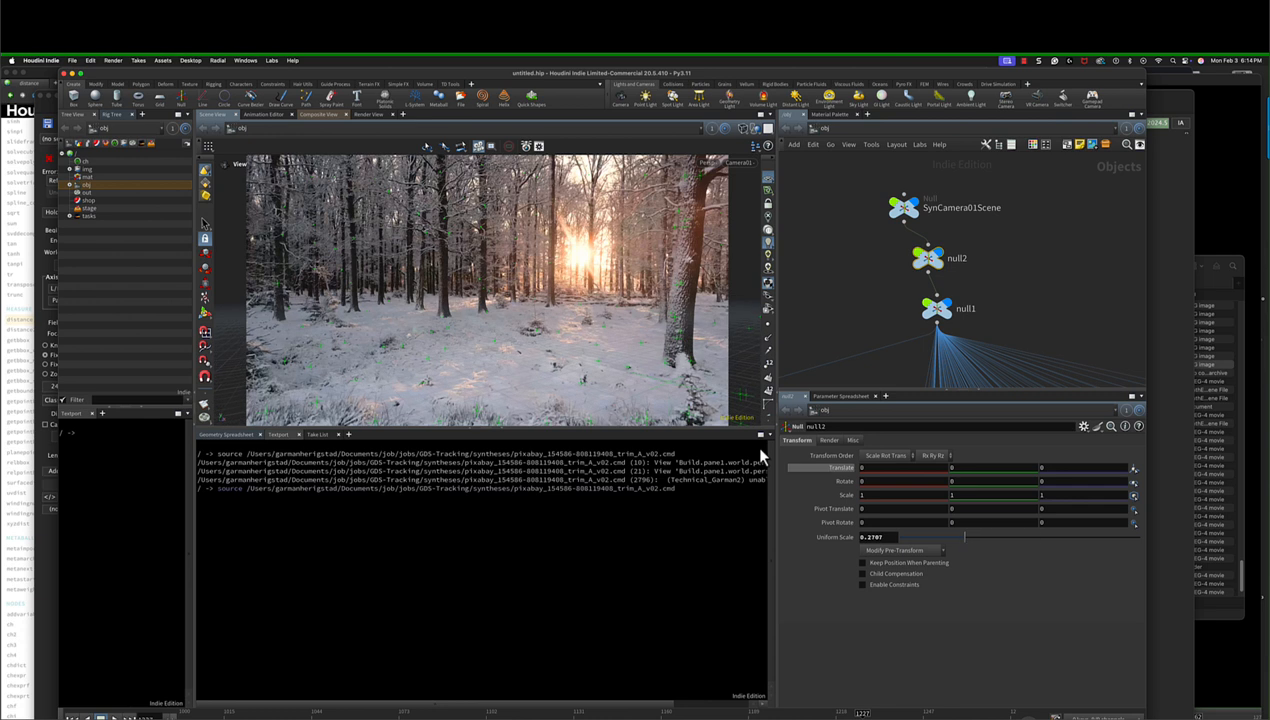
{"action": "left_click", "coordinate": [955, 538]}
Rename the upper null, directly below SynCamera01Scene, as null_scale.
{"action": "scroll", "coordinate": [845, 291], "scroll_direction": "down", "scroll_amount": 2}
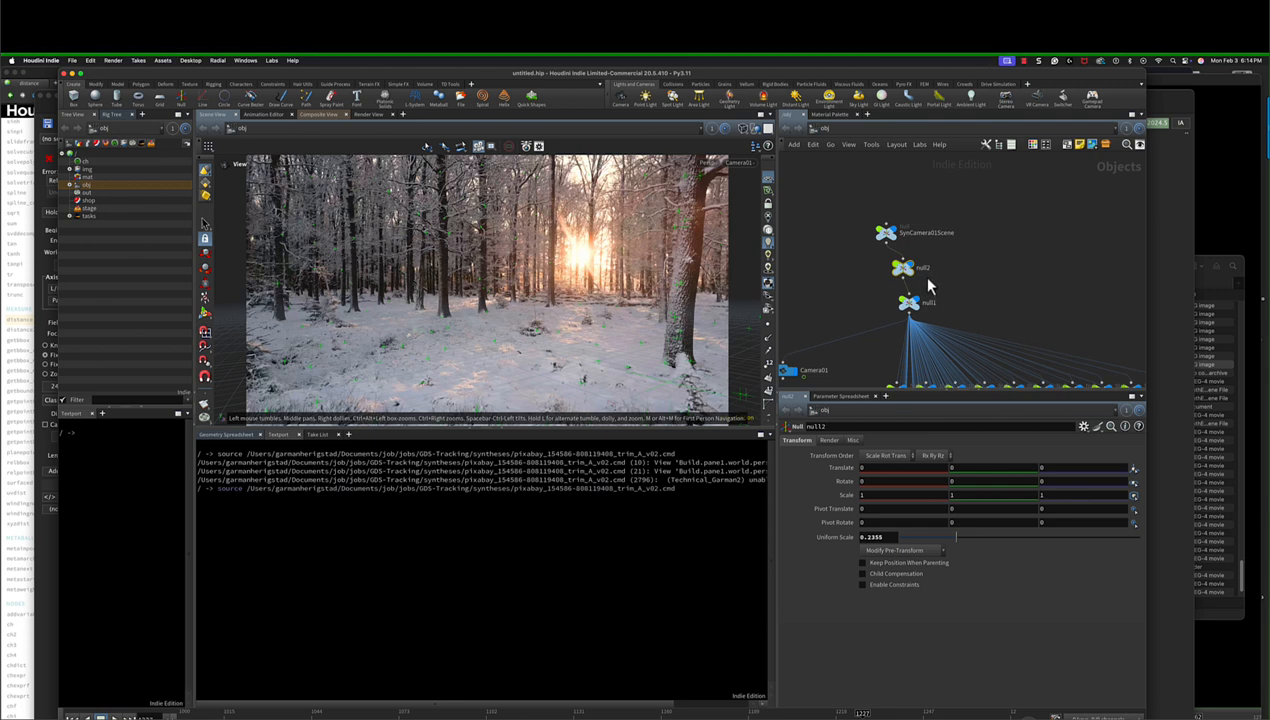
{"action": "double_click", "coordinate": [930, 270]}
{"action": "type", "text": "_scale"}
{"action": "key", "text": "Return"}
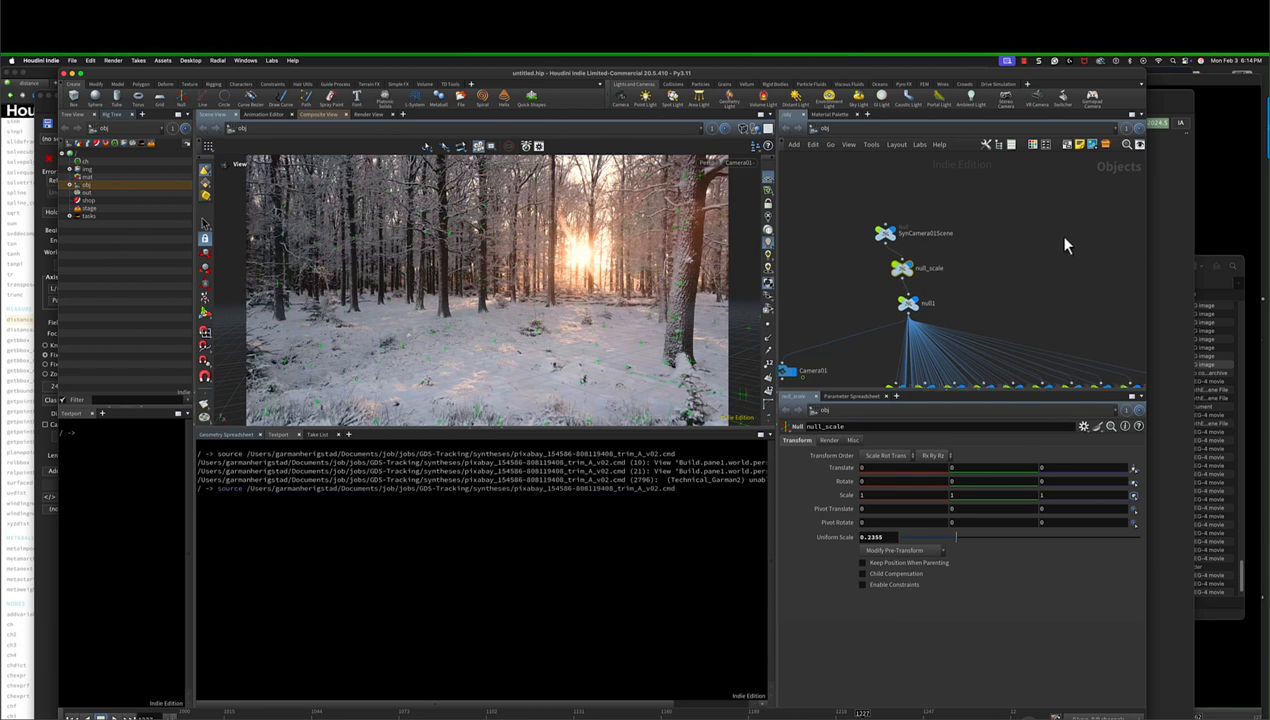
Select the Camera01 node in the network to bring up its view parameters.
{"action": "scroll", "coordinate": [1055, 234], "scroll_direction": "down", "scroll_amount": 4}
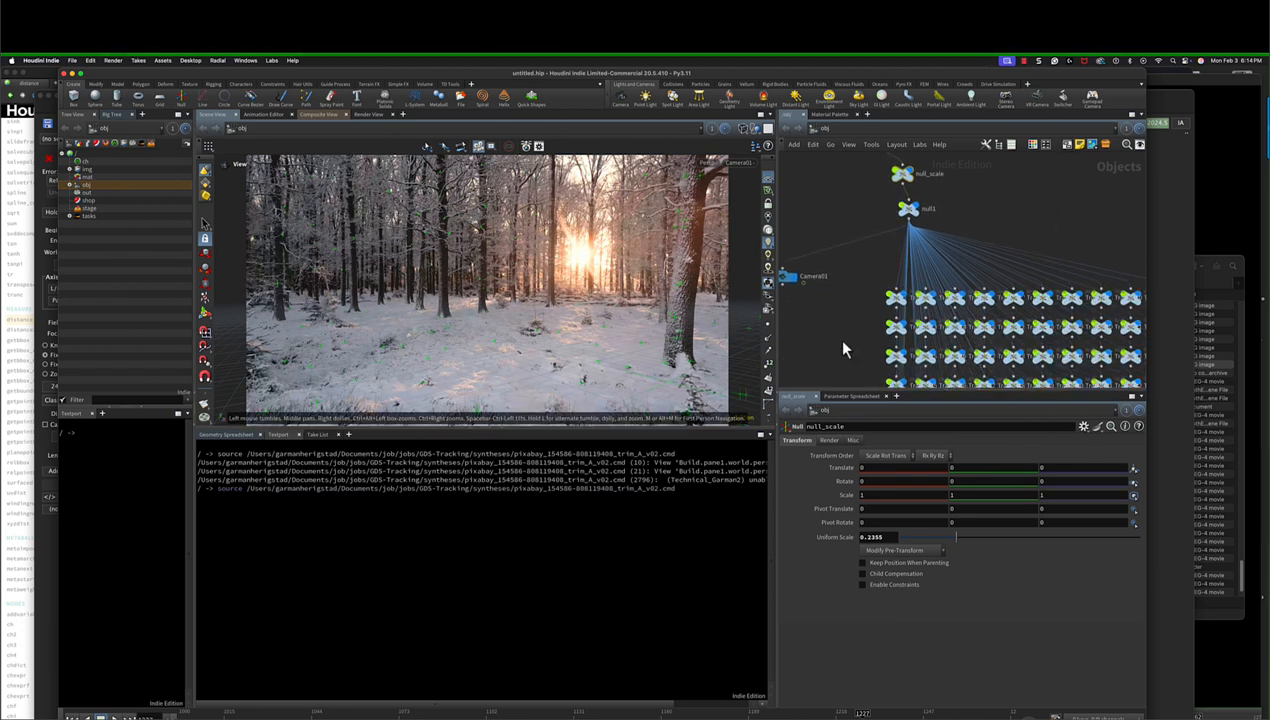
{"action": "scroll", "coordinate": [858, 326], "scroll_direction": "down", "scroll_amount": 2}
{"action": "left_click", "coordinate": [823, 239]}
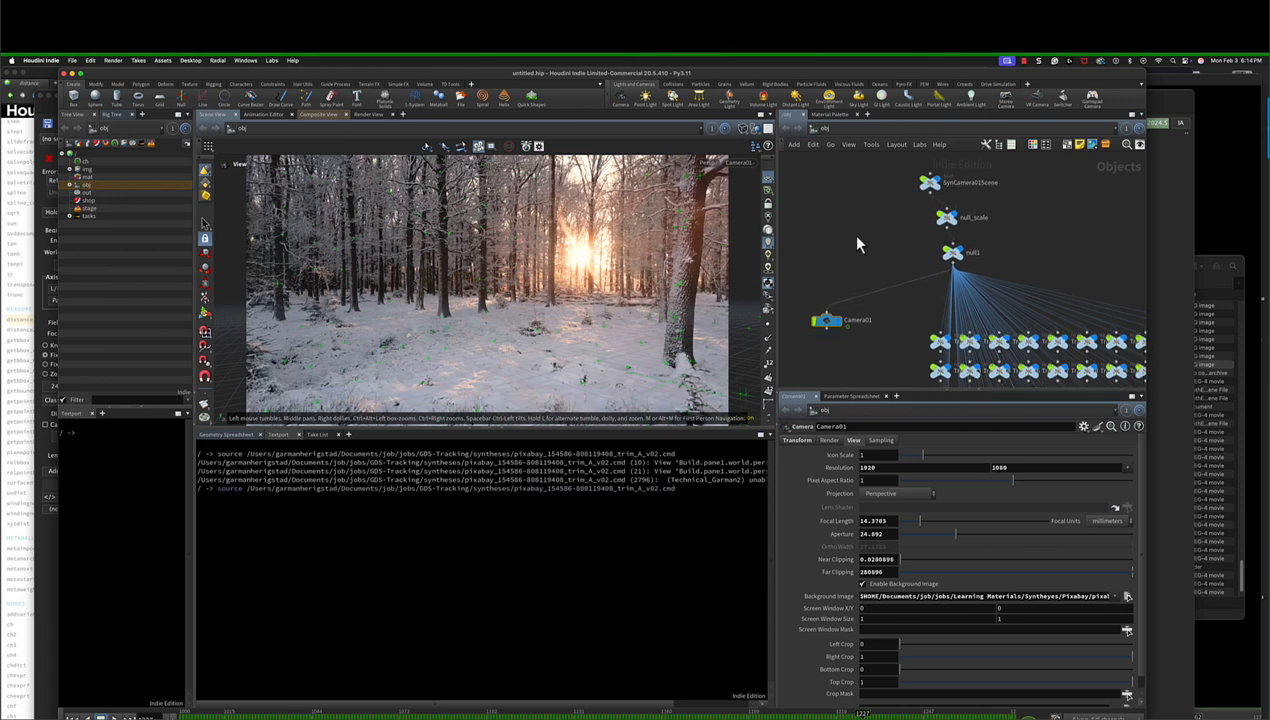
Raise the Uniform Scale of null_scale to about 0.578 while viewing the tracker points from outside the camera.
{"action": "left_click", "coordinate": [966, 216]}
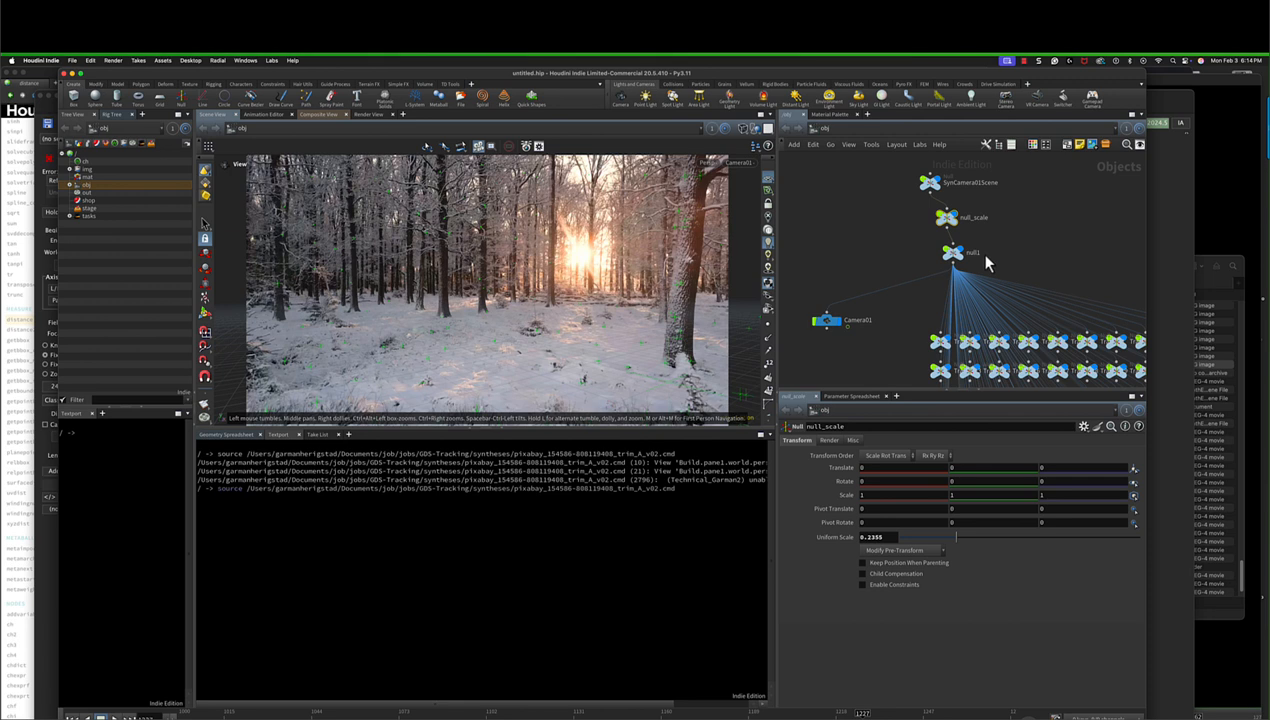
{"action": "scroll", "coordinate": [1099, 231], "scroll_direction": "down", "scroll_amount": 5}
{"action": "middle_click_drag", "start_coordinate": [1099, 231], "coordinate": [1034, 206]}
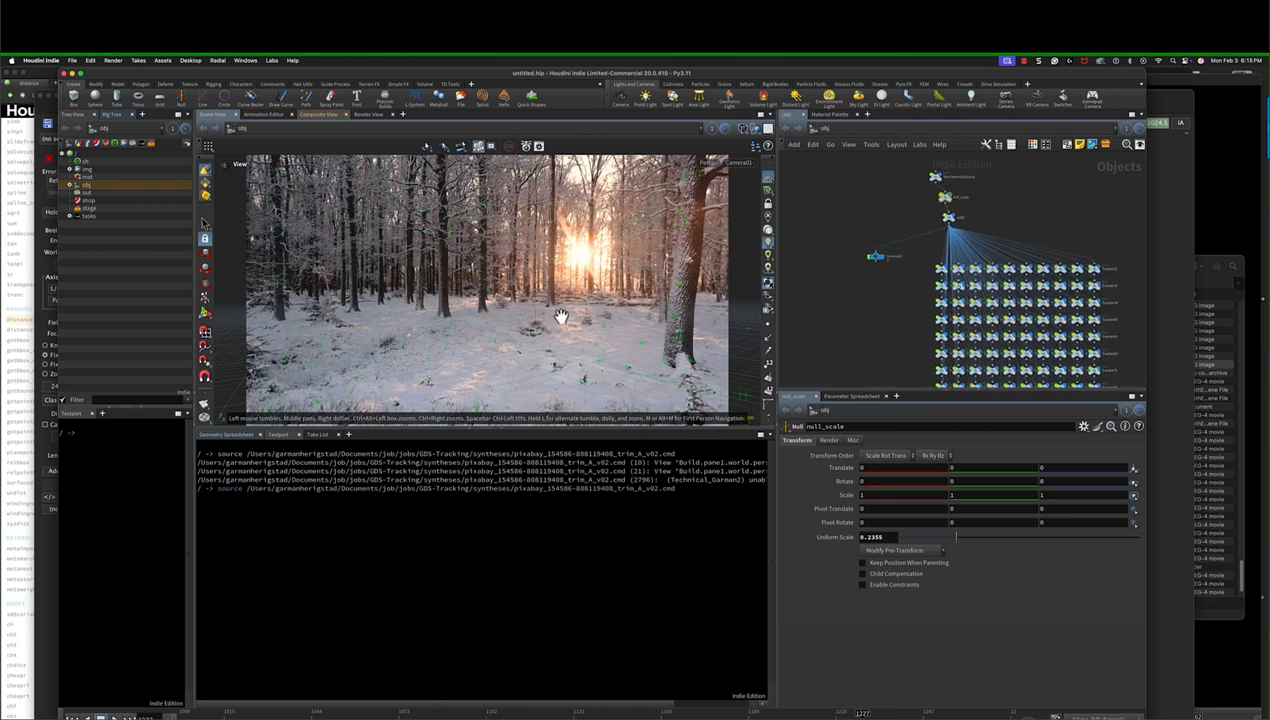
{"action": "left_click_drag", "start_coordinate": [557, 316], "coordinate": [428, 326]}
{"action": "key", "text": "space+g"}
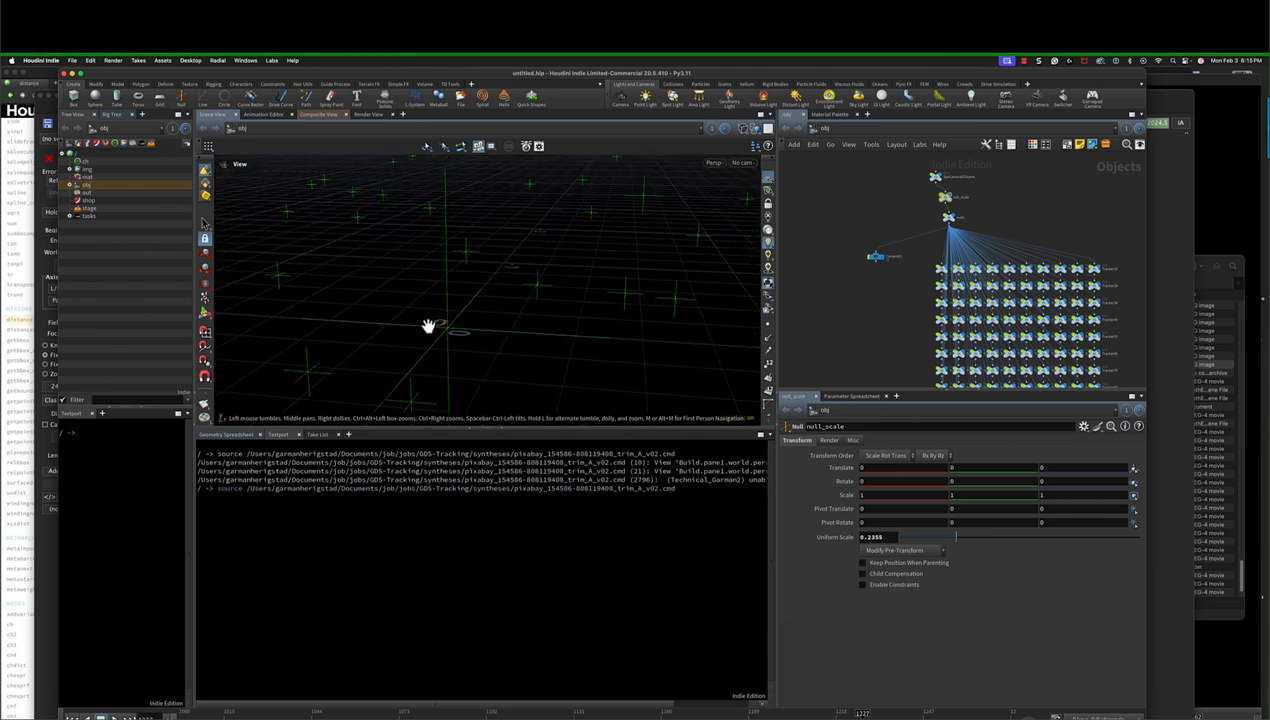
{"action": "key", "text": "space+h"}
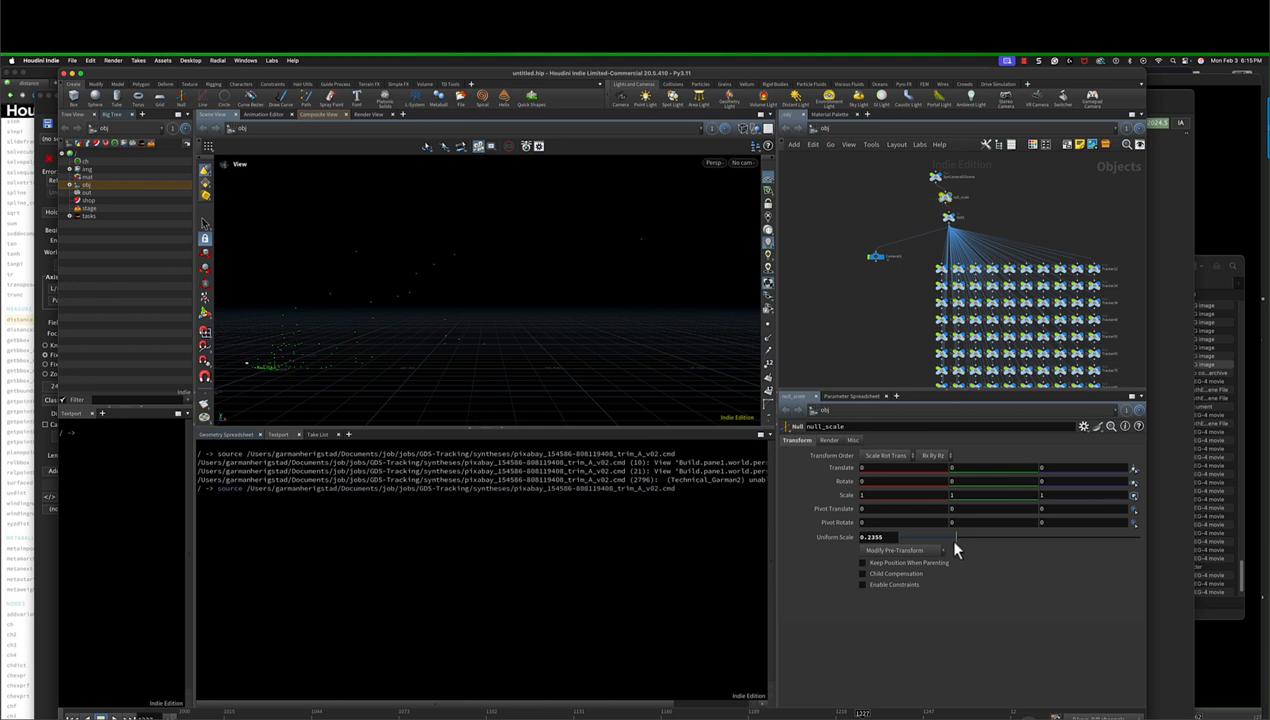
{"action": "mouse_move", "coordinate": [956, 539]}
{"action": "left_mouse_down"}
{"action": "mouse_move", "coordinate": [991, 537]}
{"action": "mouse_move", "coordinate": [960, 540]}
{"action": "left_mouse_up"}
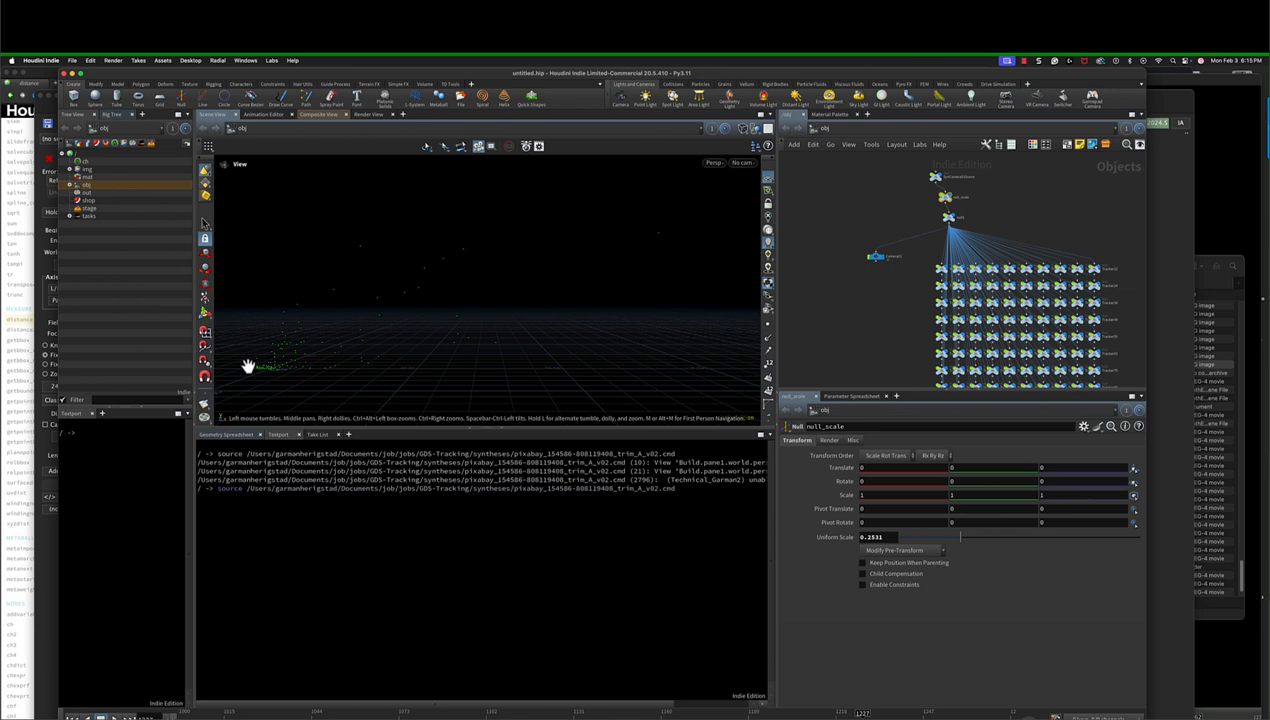
{"action": "left_click_drag", "start_coordinate": [299, 364], "coordinate": [425, 354]}
{"action": "scroll", "coordinate": [428, 354], "scroll_direction": "up", "scroll_amount": 5}
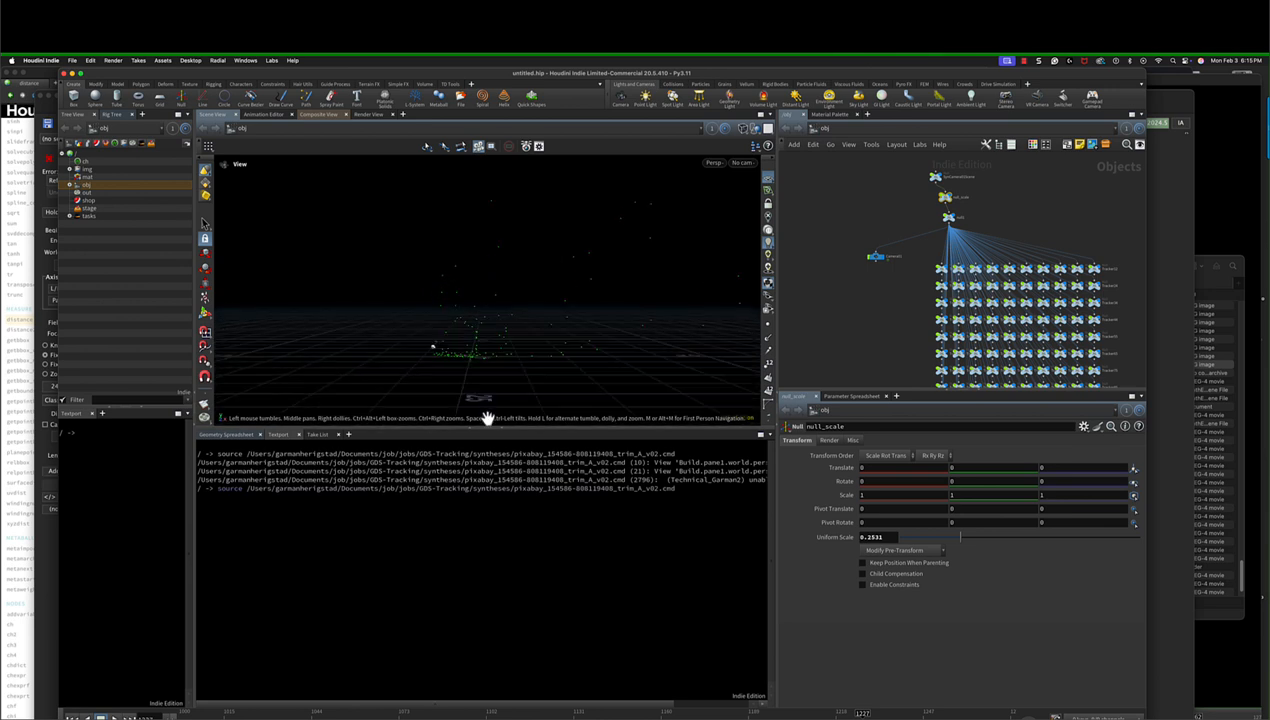
{"action": "left_click_drag", "start_coordinate": [941, 539], "coordinate": [1042, 537]}
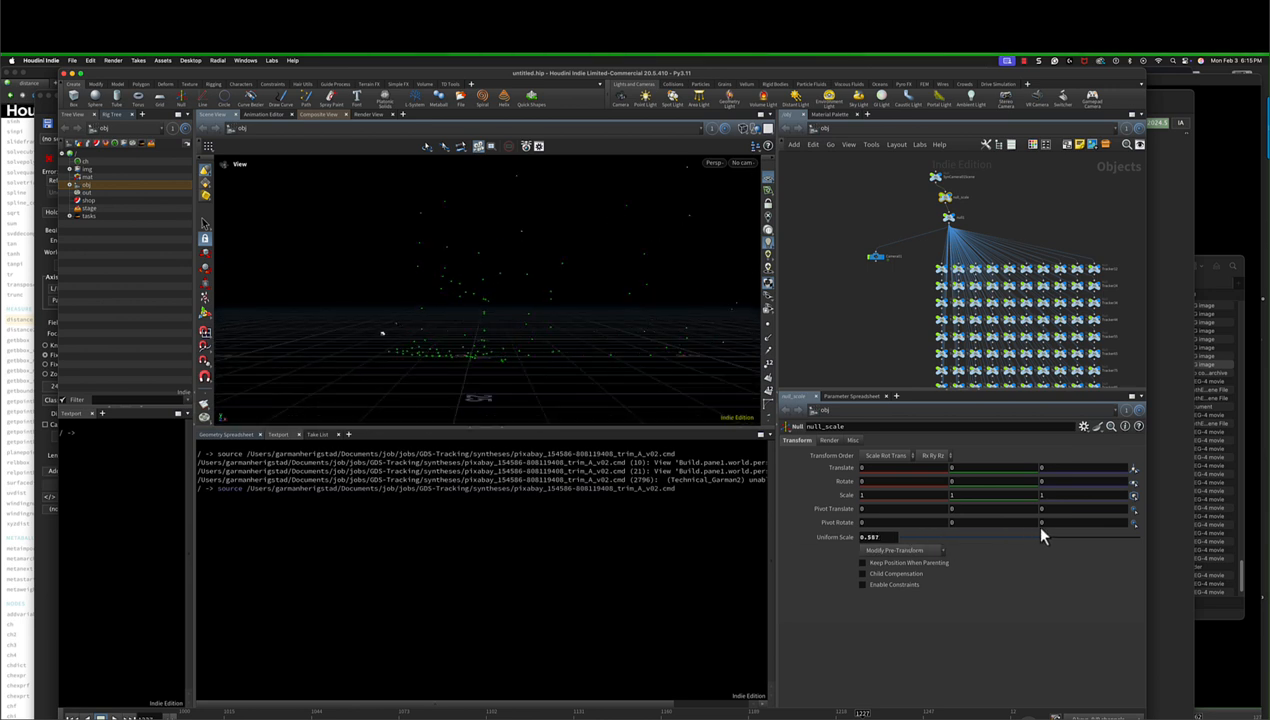
Look through Camera01 again and select the Camera01 node to show its parameters.
{"action": "left_click", "coordinate": [741, 162]}
{"action": "left_click", "coordinate": [745, 214]}
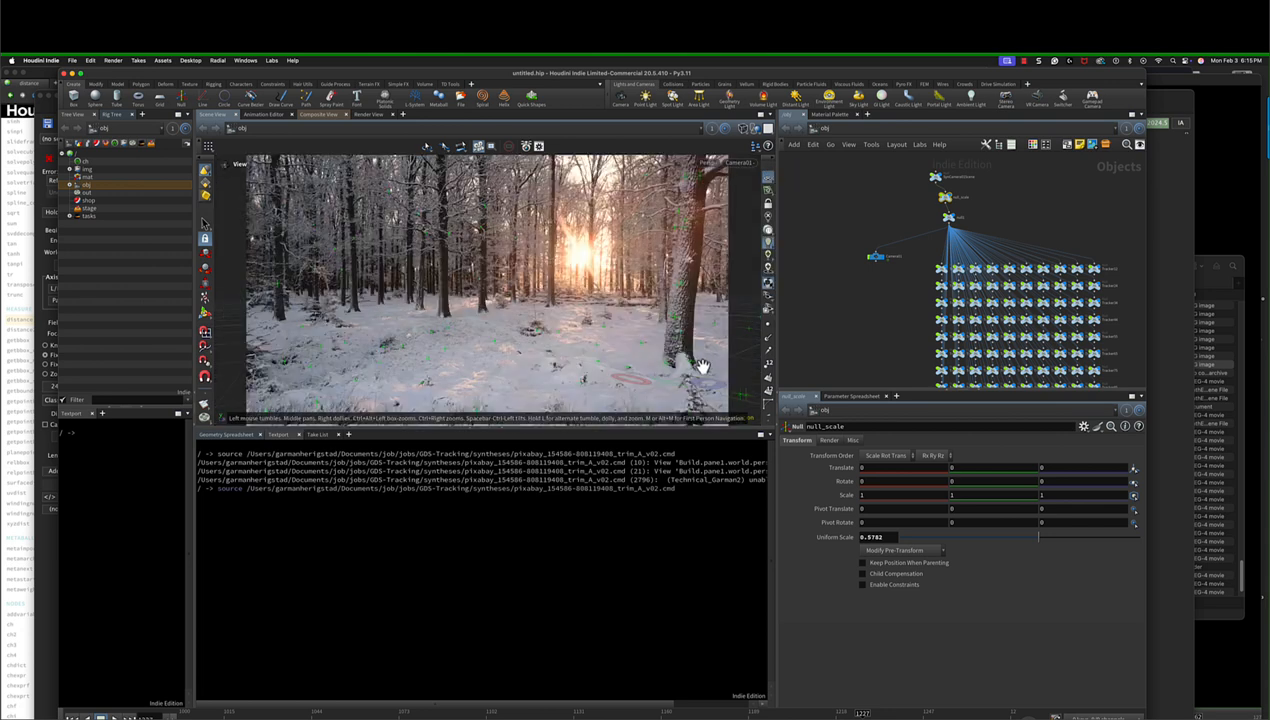
{"action": "scroll", "coordinate": [836, 294], "scroll_direction": "left", "scroll_amount": 1}
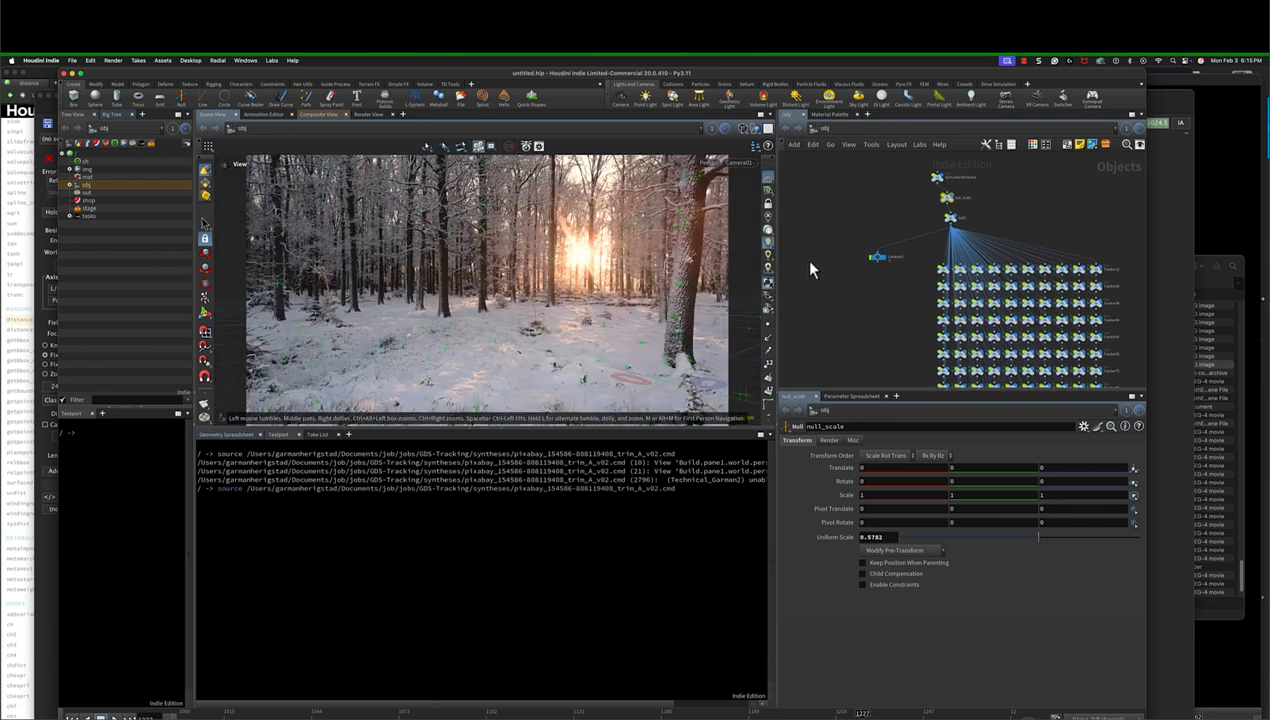
{"action": "scroll", "coordinate": [803, 258], "scroll_direction": "left", "scroll_amount": 1}
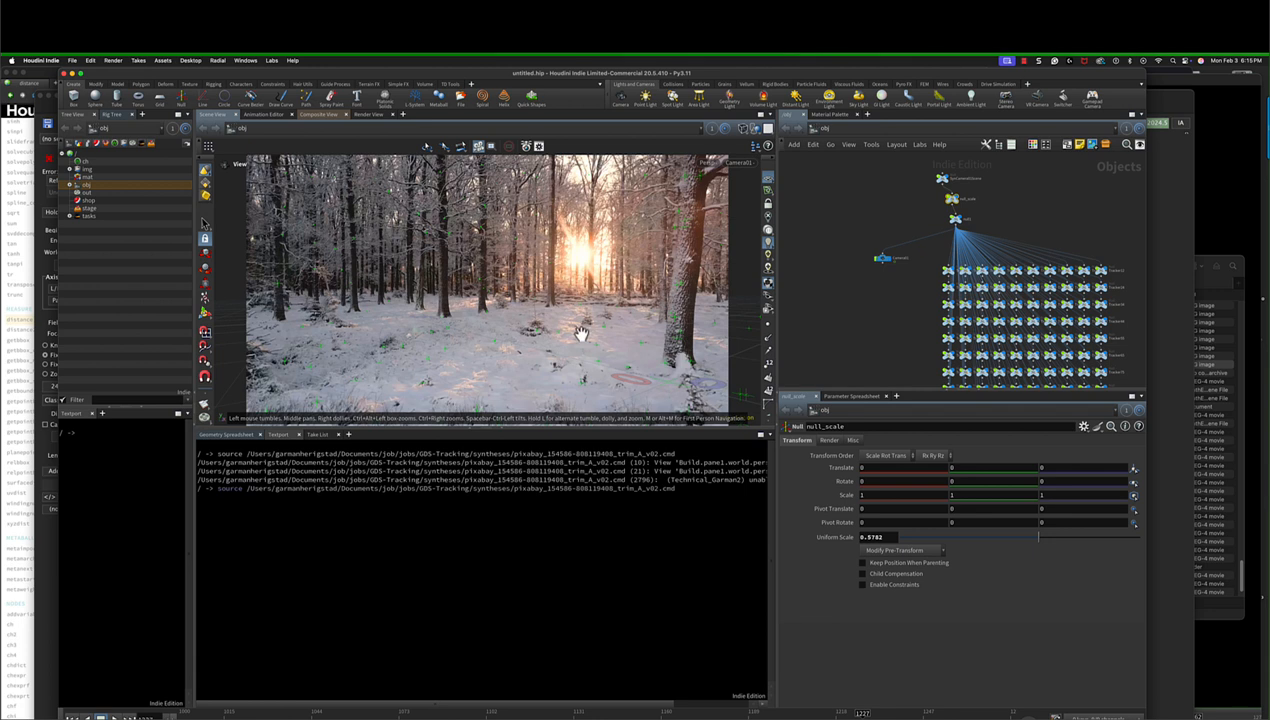
{"action": "left_click", "coordinate": [880, 259]}
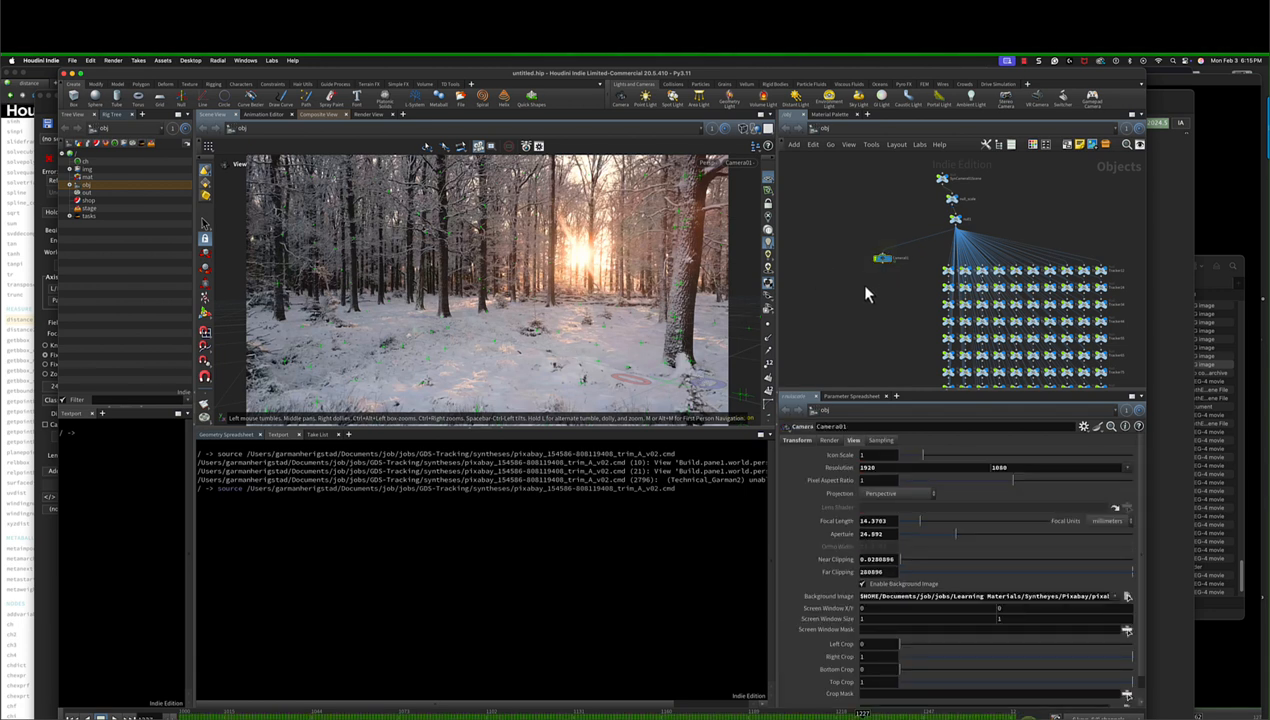
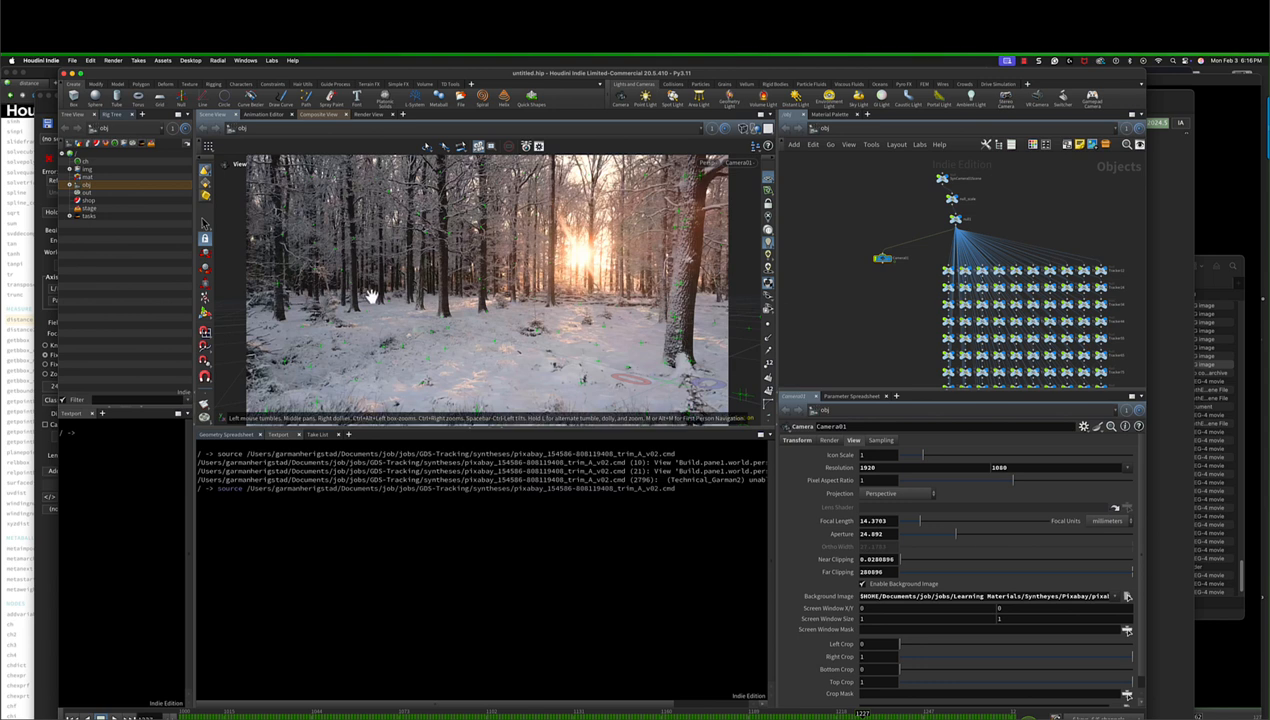
Switch to the other open Houdini scene, the saved tracking project containing the test character.
{"action": "key", "text": "super+Tab"}
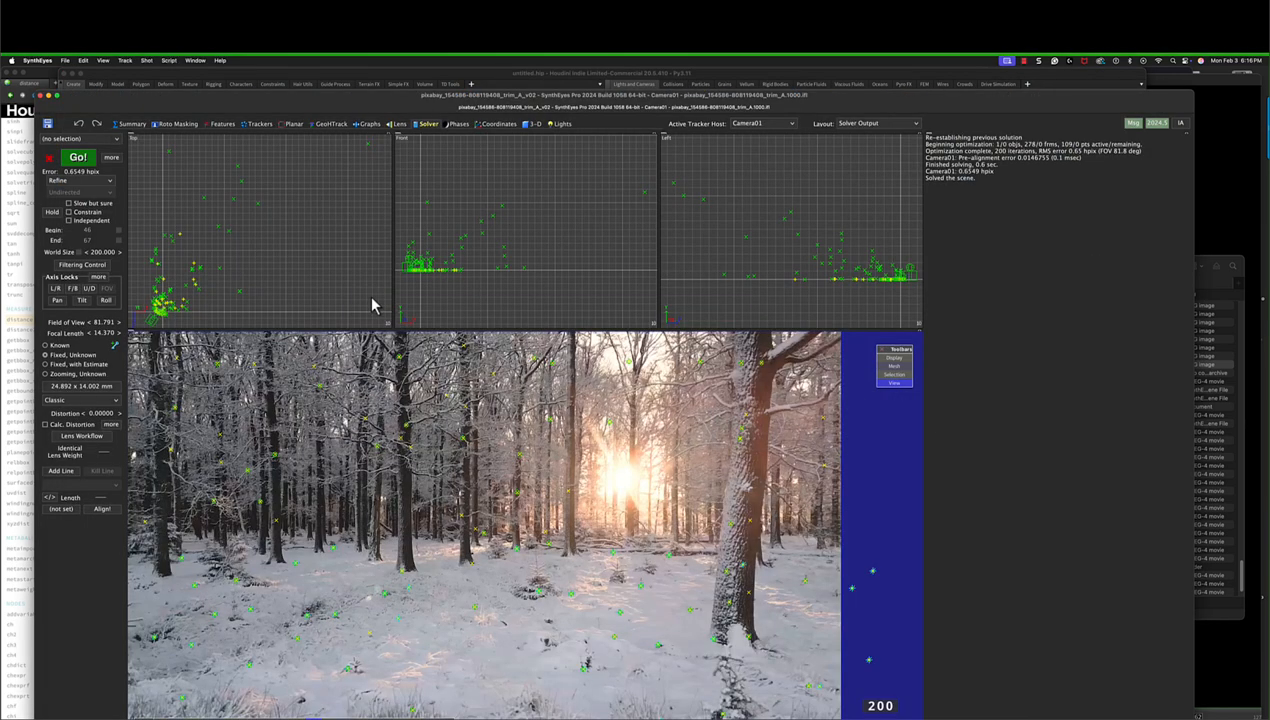
{"action": "key", "text": "super+Tab"}
{"action": "key", "text": "super+Tab"}
{"action": "key", "text": "super+Tab"}
{"action": "left_click", "coordinate": [420, 427]}
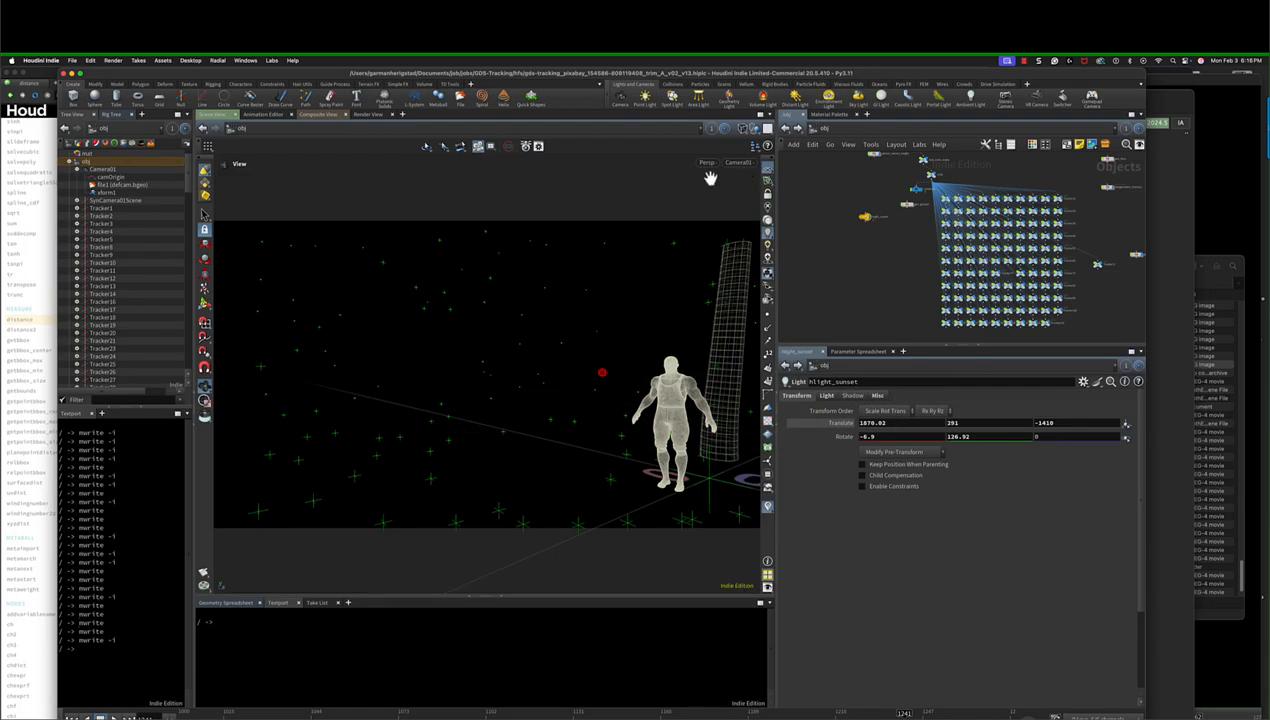
Set the viewport to look through Camera01 with the forest footage behind the test character.
{"action": "key", "text": "d"}
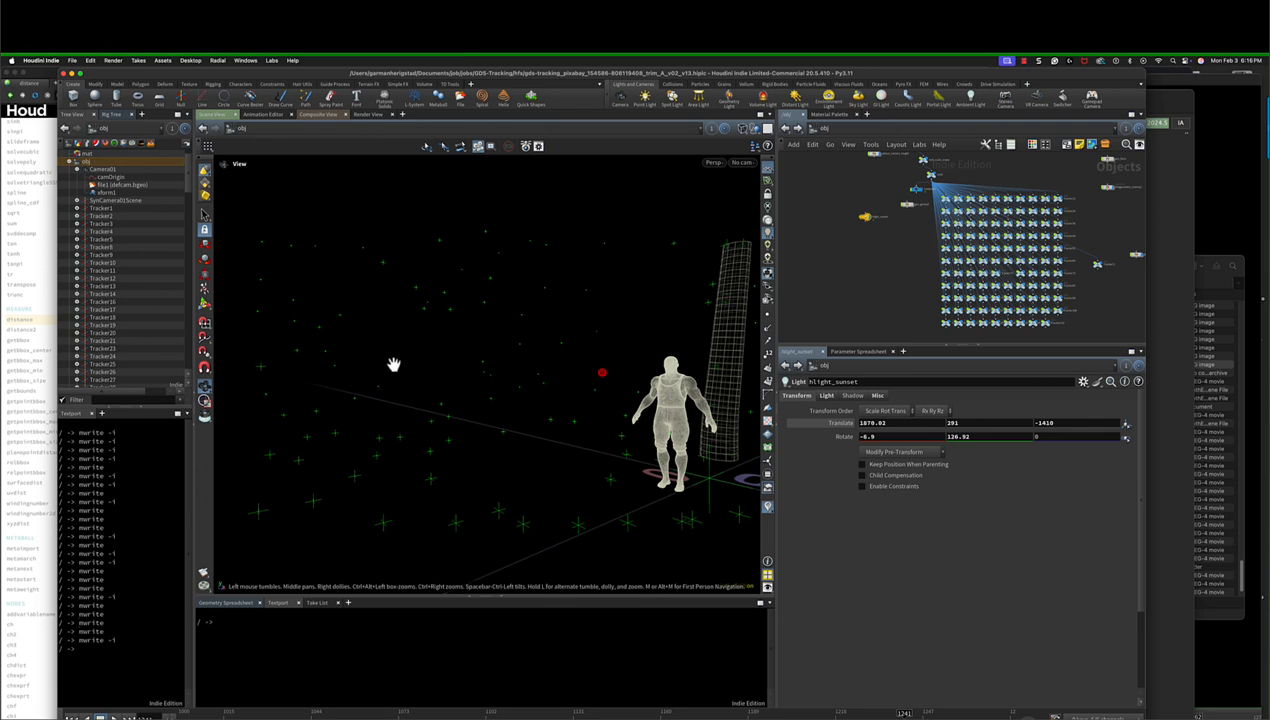
{"action": "key", "text": "d"}
{"action": "left_click", "coordinate": [742, 172]}
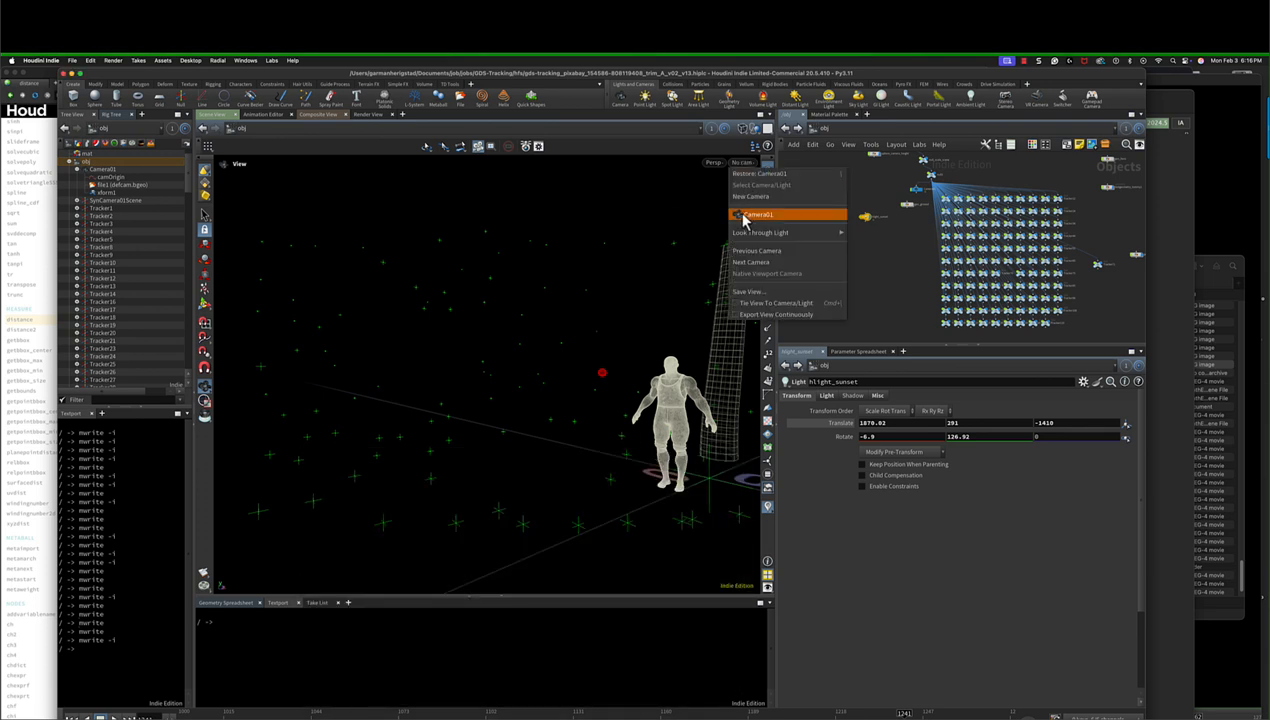
{"action": "left_click", "coordinate": [742, 213]}
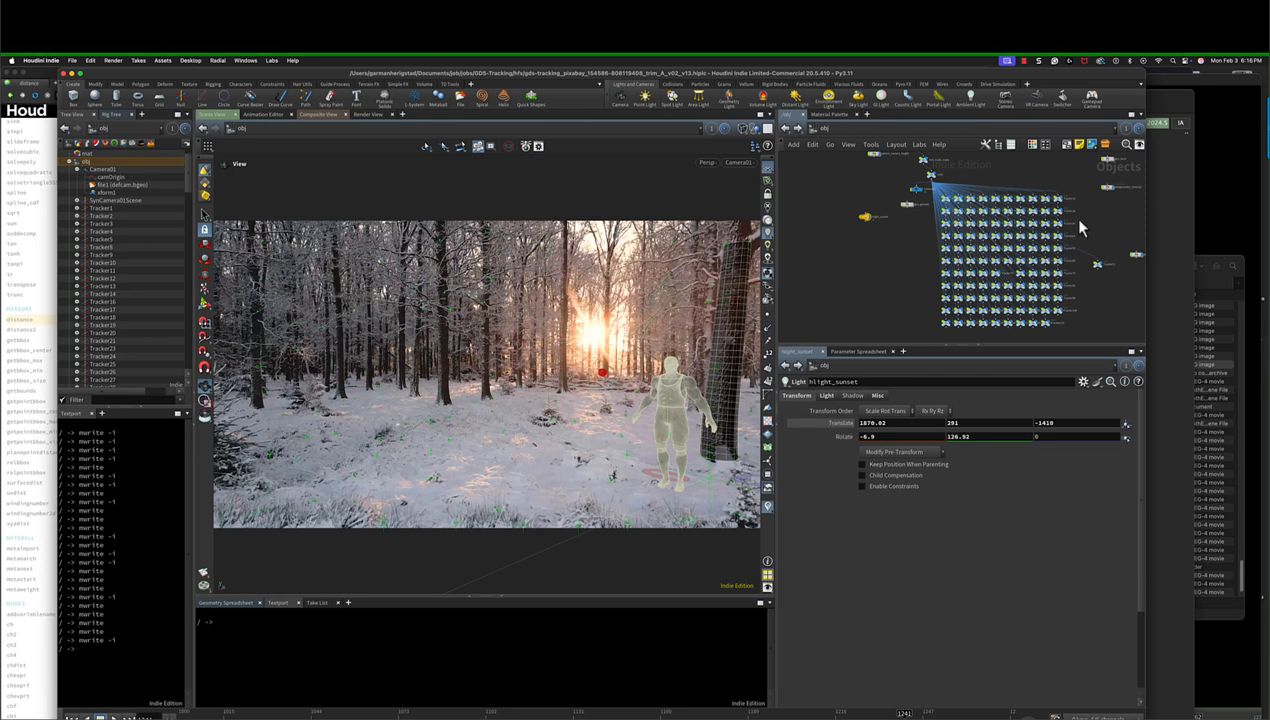
Open the testgeometry_tommy1 geometry network with its transform1 parameters.
{"action": "scroll", "coordinate": [1075, 225], "scroll_direction": "down", "scroll_amount": 2}
{"action": "left_click", "coordinate": [1054, 228]}
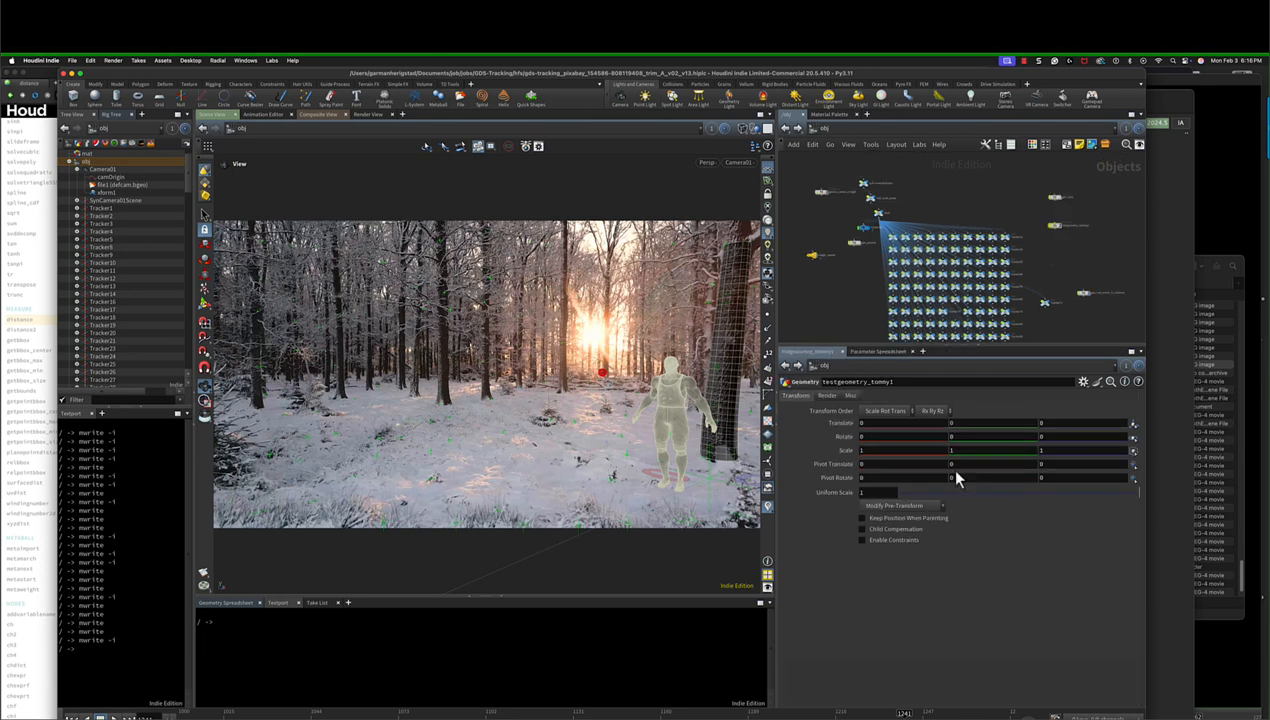
{"action": "double_click", "coordinate": [1054, 225]}
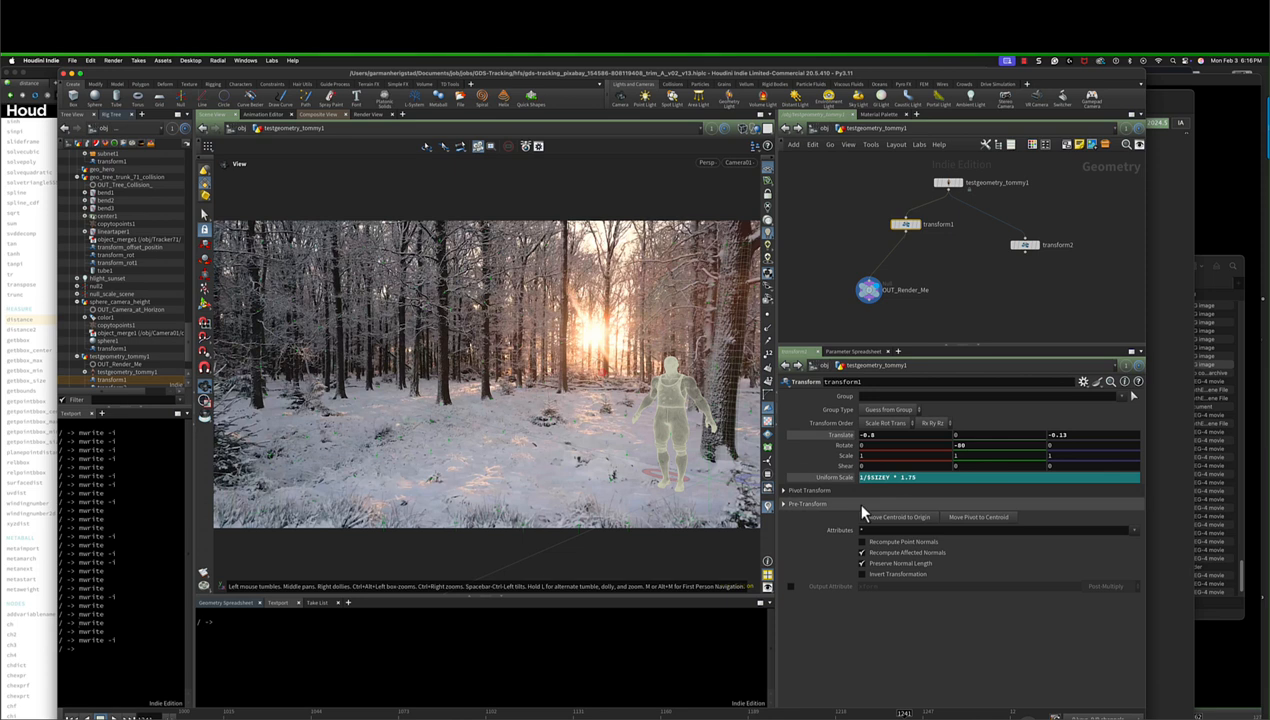
Try a character height of 1.9 in transform1's Uniform Scale expression, giving 1/$SIZEY * 1.9.
{"action": "left_click_drag", "start_coordinate": [908, 478], "coordinate": [916, 482]}
{"action": "type", "text": "6"}
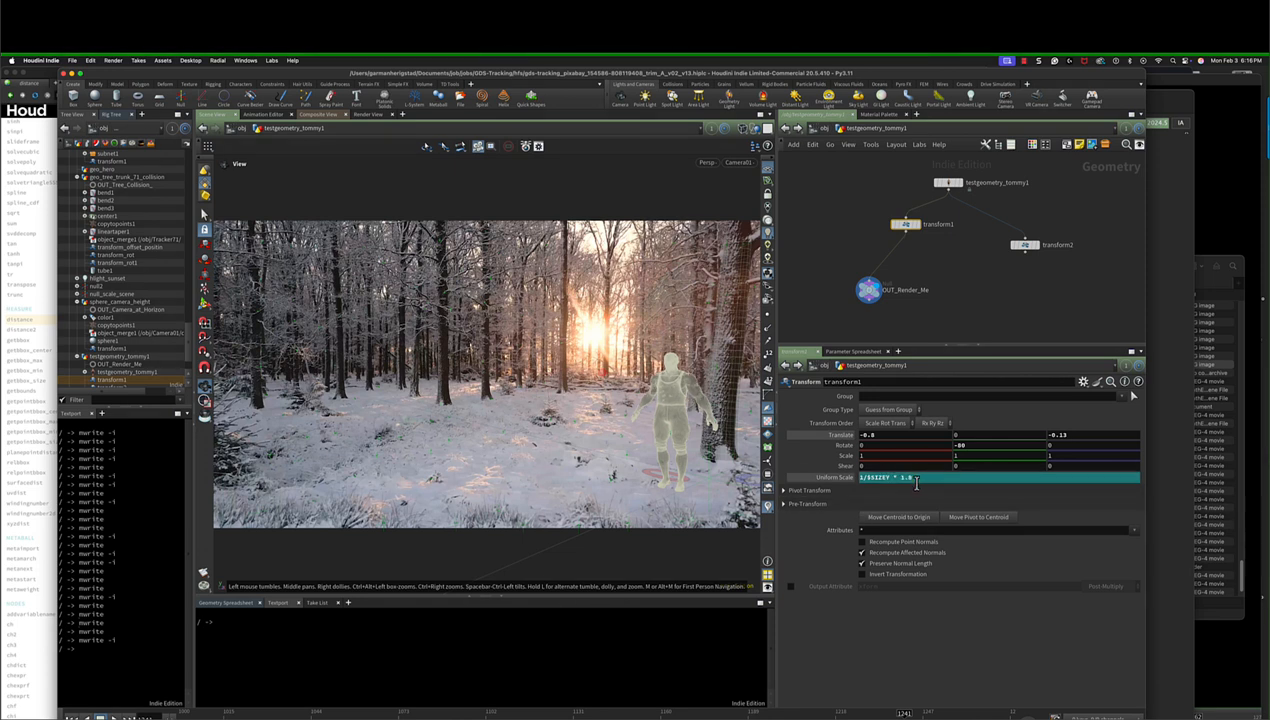
{"action": "left_click_drag", "start_coordinate": [906, 480], "coordinate": [911, 481]}
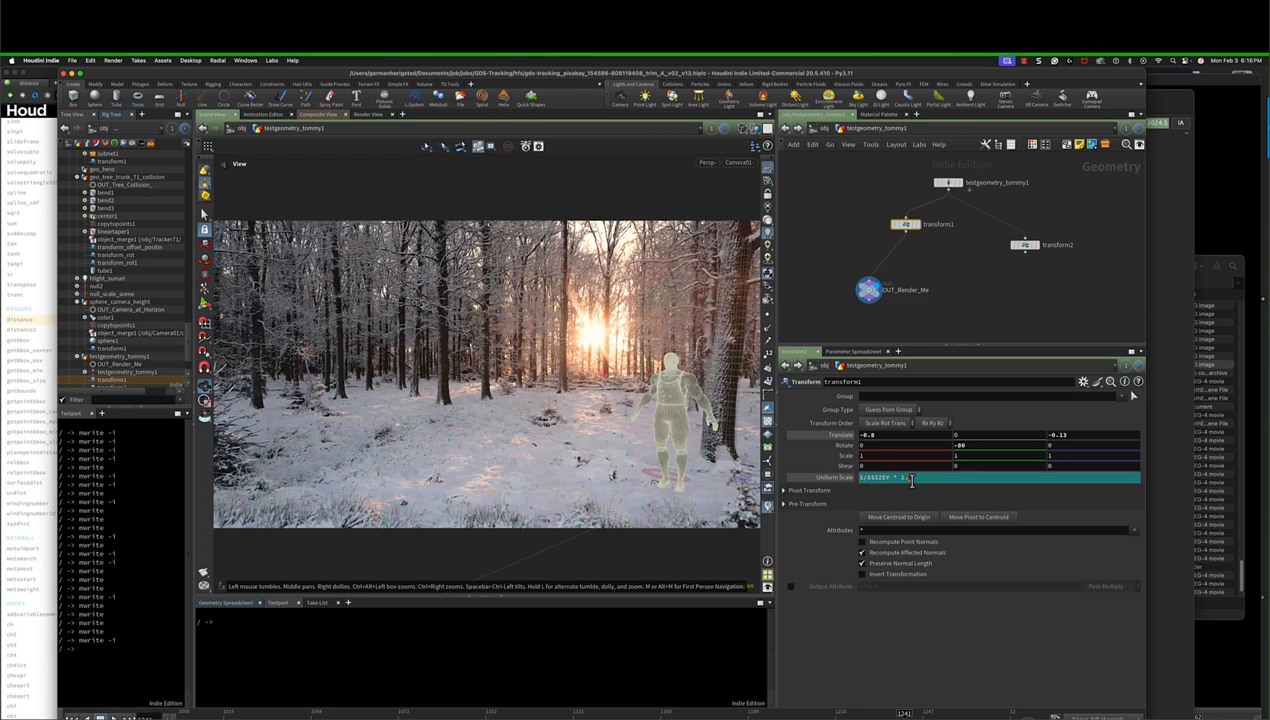
{"action": "type", "text": "9"}
{"action": "key", "text": "Return"}
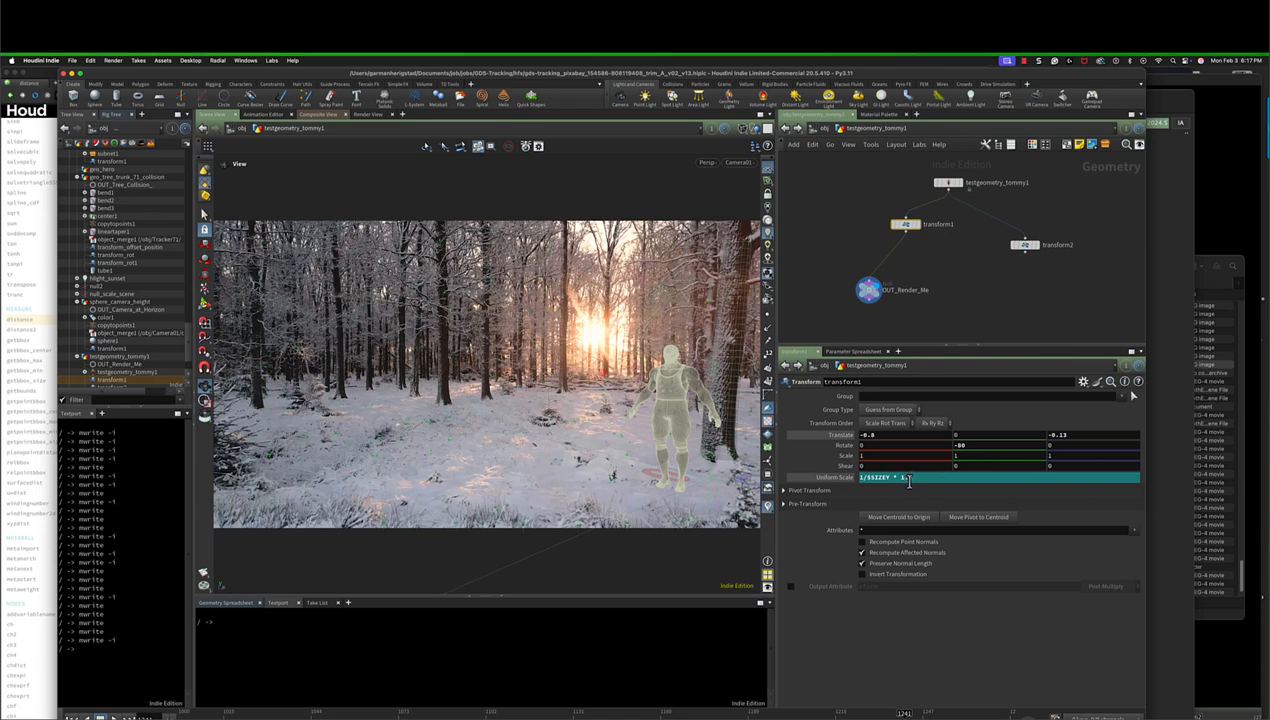
Set the height multiplier in transform1's Uniform Scale to 1.8 and save the scene with the mwrite command.
{"action": "left_click_drag", "start_coordinate": [906, 480], "coordinate": [912, 481]}
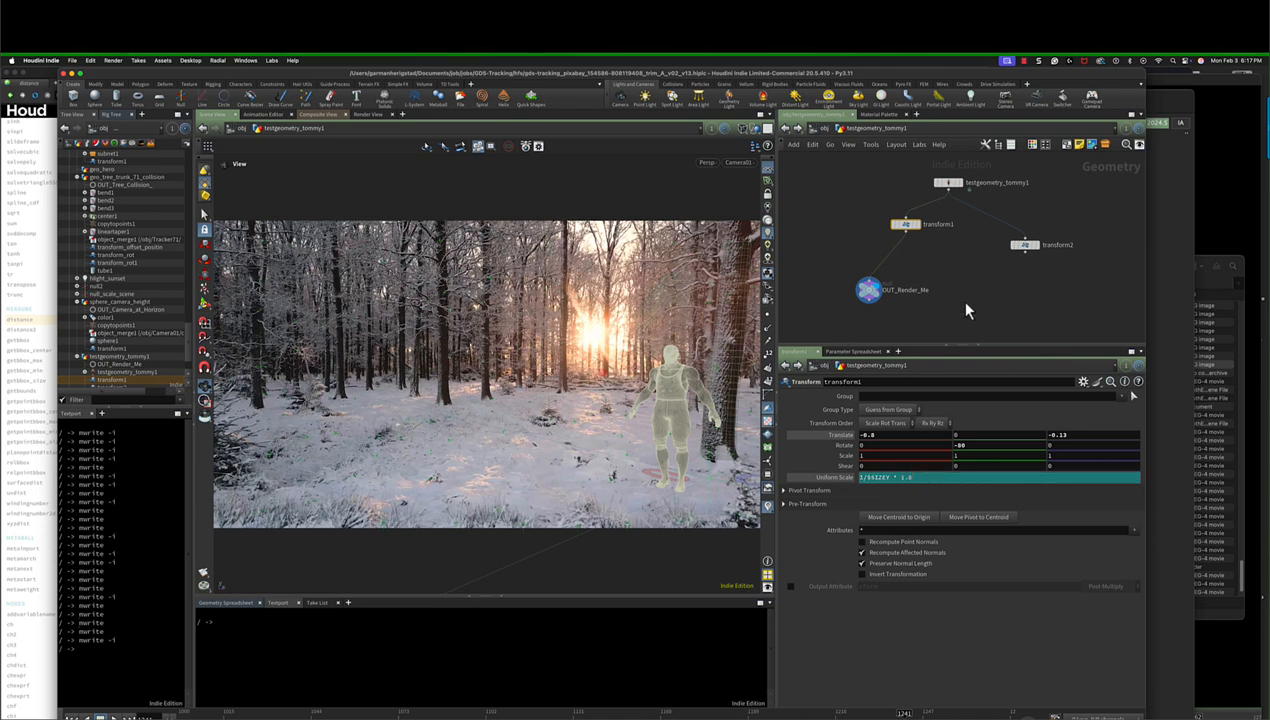
{"action": "type", "text": "8"}
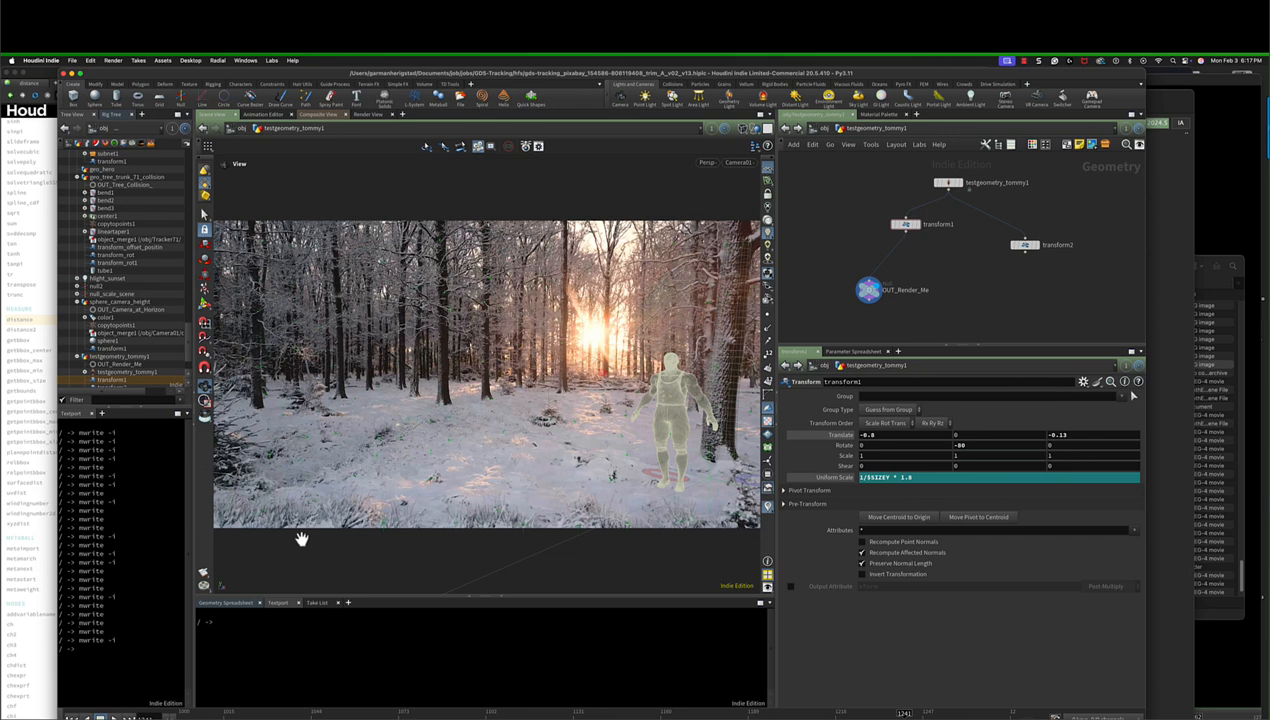
{"action": "left_click", "coordinate": [330, 634]}
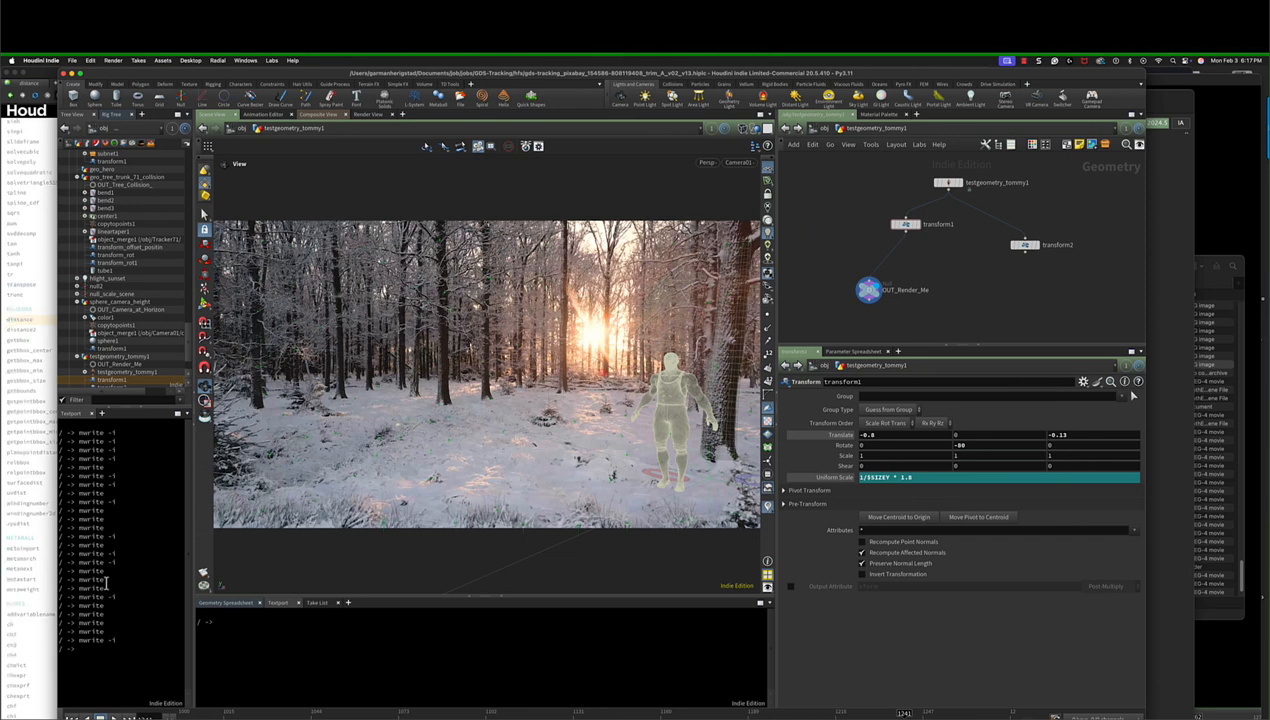
{"action": "key", "text": "Up"}
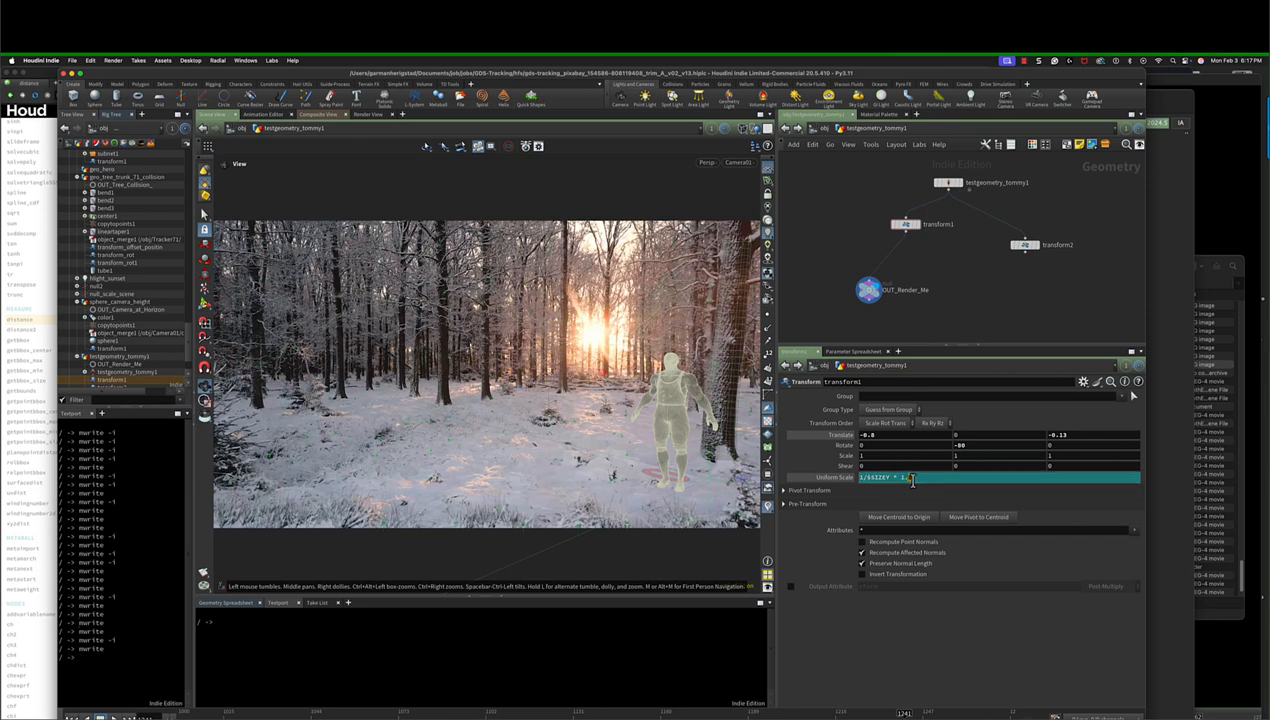
Raise the height multiplier in transform1's Uniform Scale expression to 1.9 and on to 2.
{"action": "type", "text": "9"}
{"action": "key", "text": "Return"}
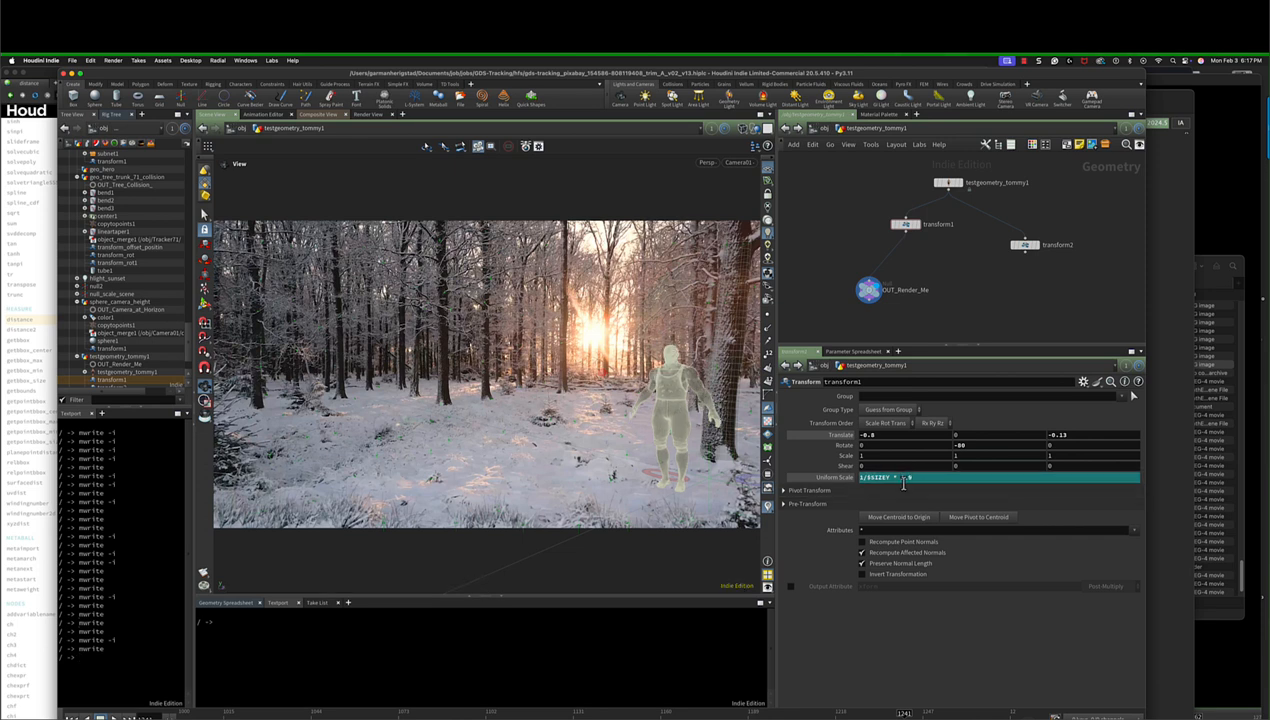
{"action": "double_click", "coordinate": [906, 479]}
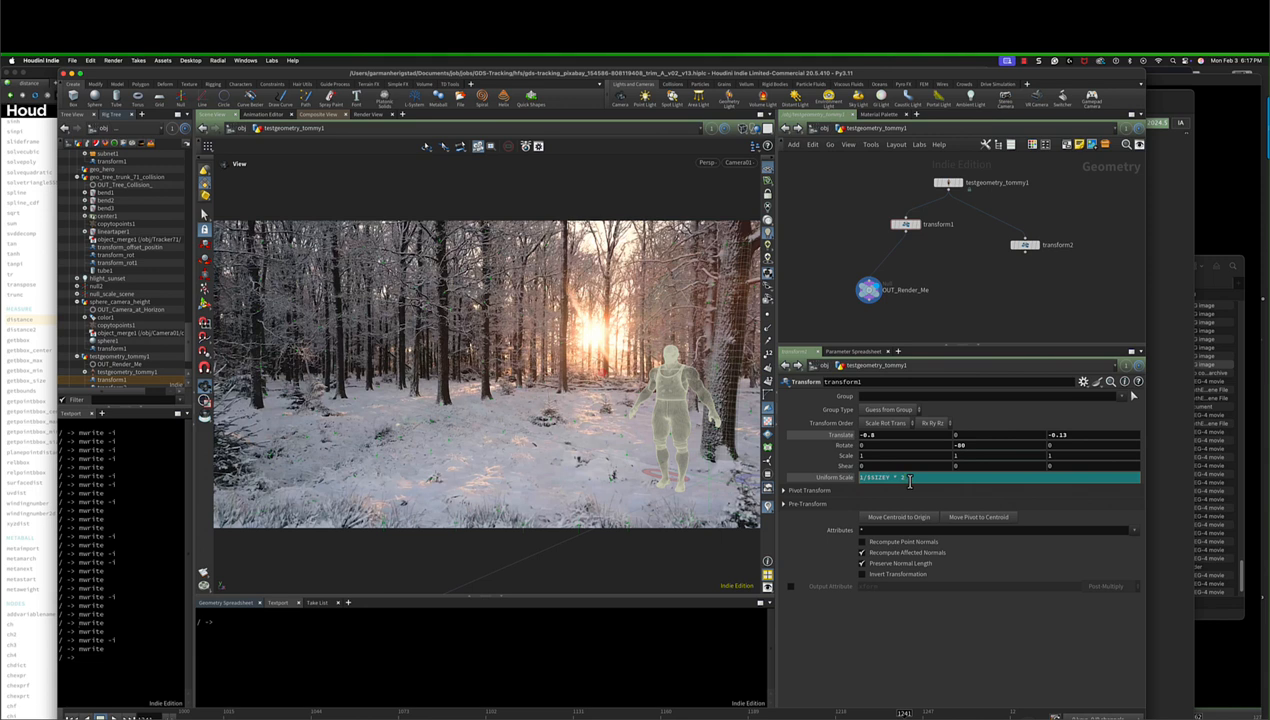
{"action": "type", "text": "2"}
{"action": "key", "text": "Return"}
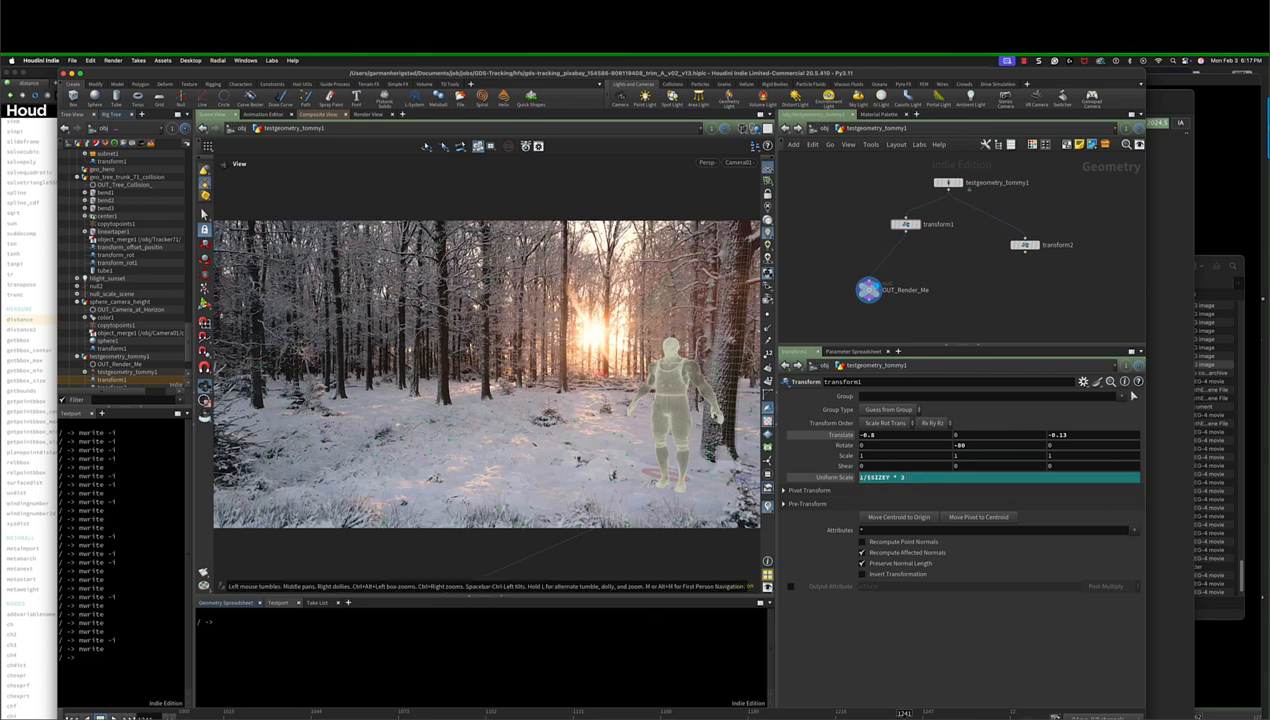
Scrub the timeline between frames 1000 and 1220 to check the character against the footage, stopping at frame 1175.
{"action": "left_click_drag", "start_coordinate": [589, 711], "coordinate": [845, 710]}
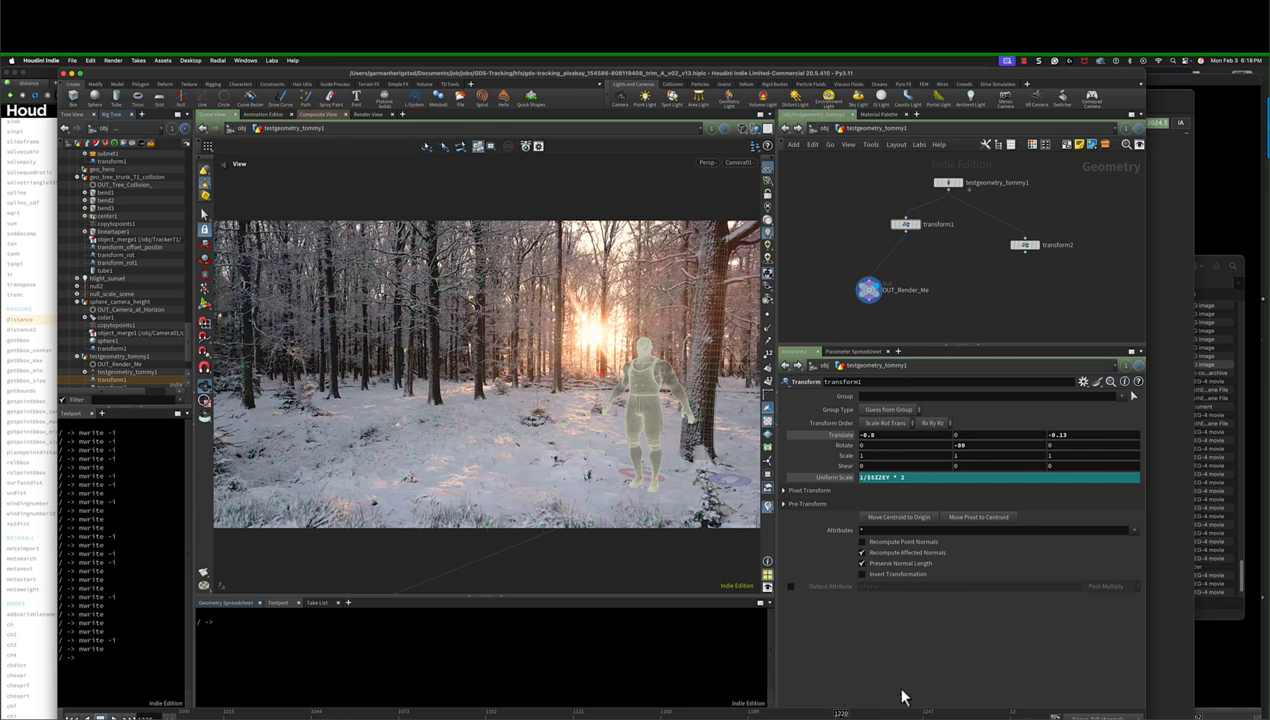
{"action": "left_click_drag", "start_coordinate": [842, 715], "coordinate": [187, 715]}
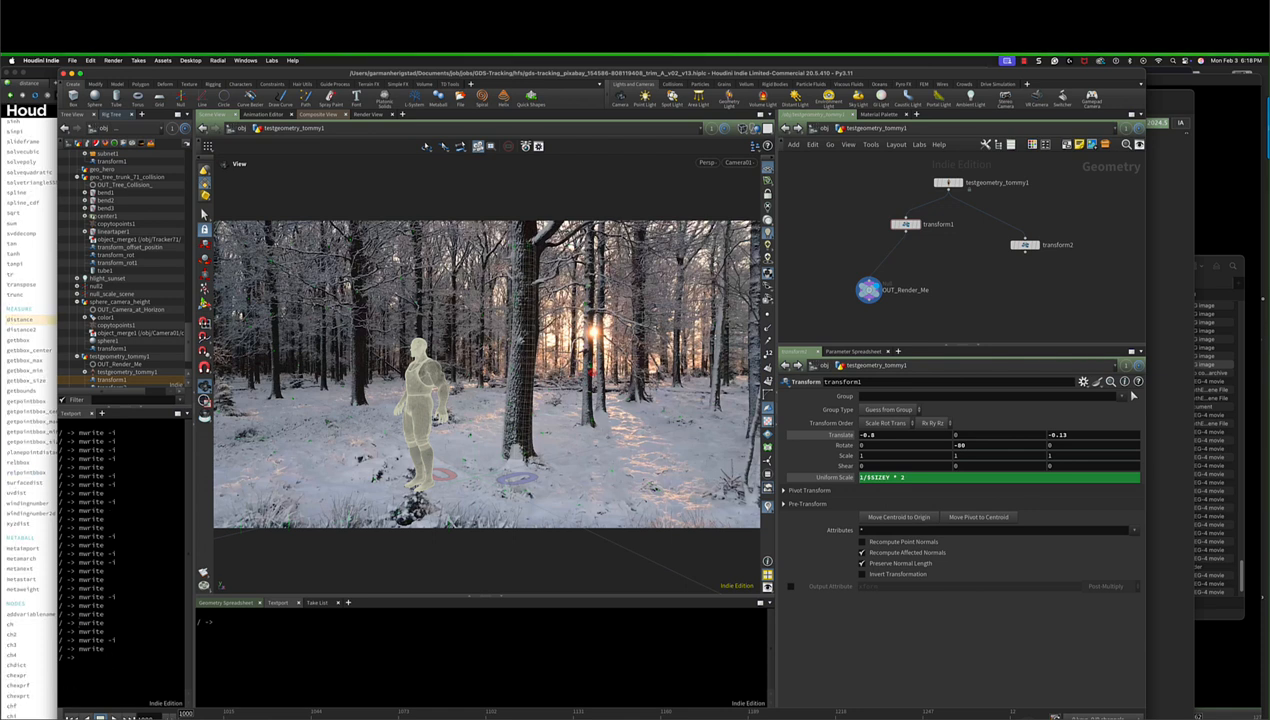
{"action": "left_click_drag", "start_coordinate": [187, 715], "coordinate": [589, 714]}
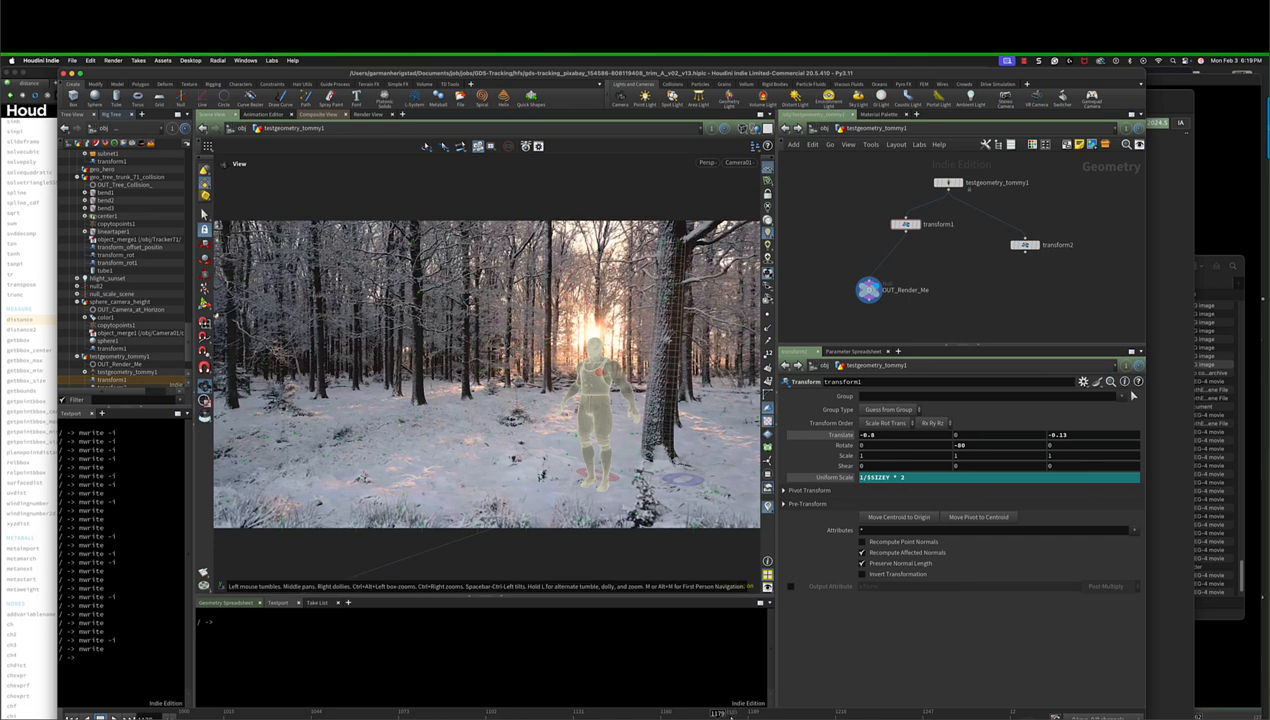
{"action": "mouse_move", "coordinate": [717, 712]}
{"action": "left_mouse_down"}
{"action": "mouse_move", "coordinate": [705, 716]}
{"action": "mouse_move", "coordinate": [762, 714]}
{"action": "mouse_move", "coordinate": [705, 714]}
{"action": "left_mouse_up"}
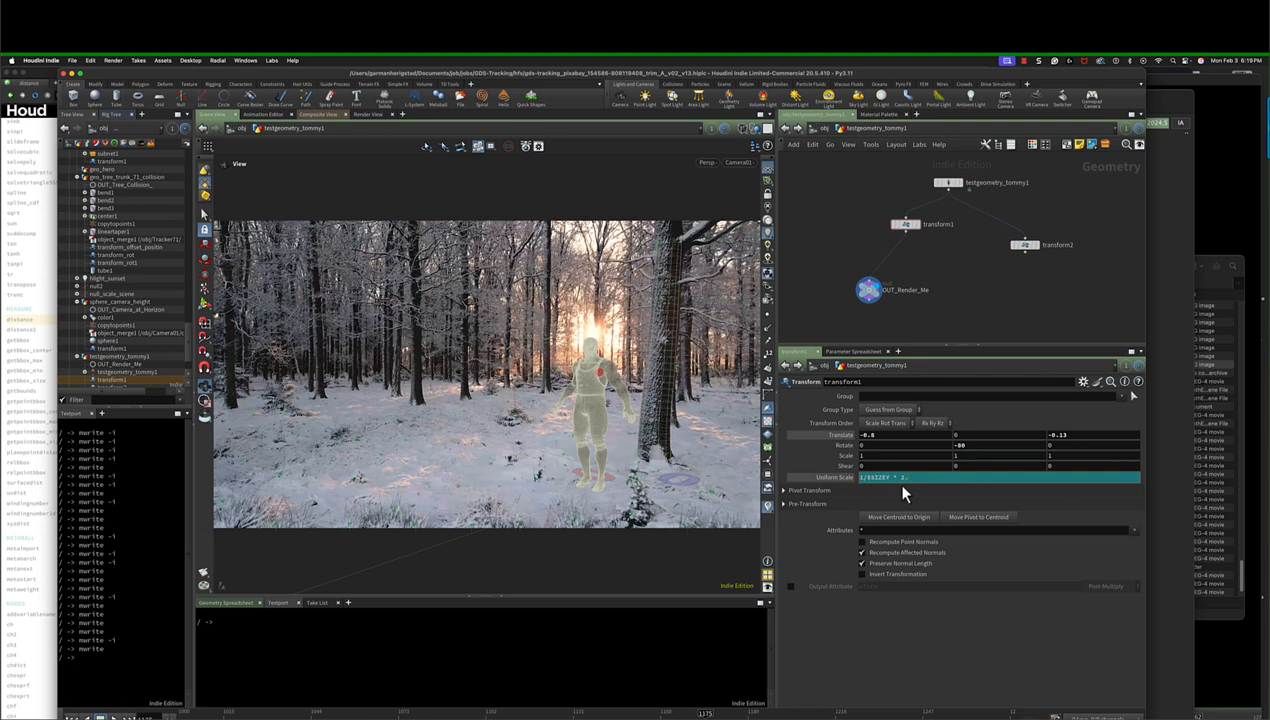
Set transform1's Uniform Scale expression to 1/$SIZEY * 2.1 and check the character around frame 1176.
{"action": "type", "text": "2"}
{"action": "key", "text": "Return"}
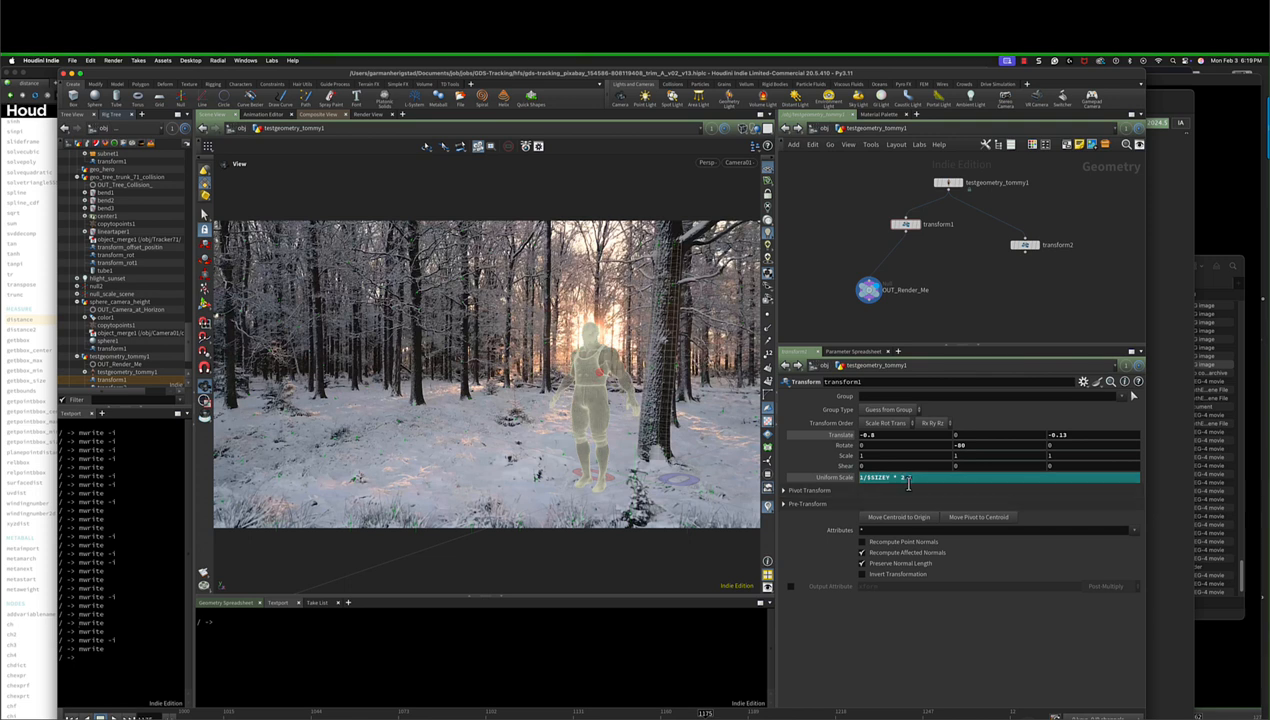
{"action": "left_click", "coordinate": [910, 483]}
{"action": "key", "text": "BackSpace"}
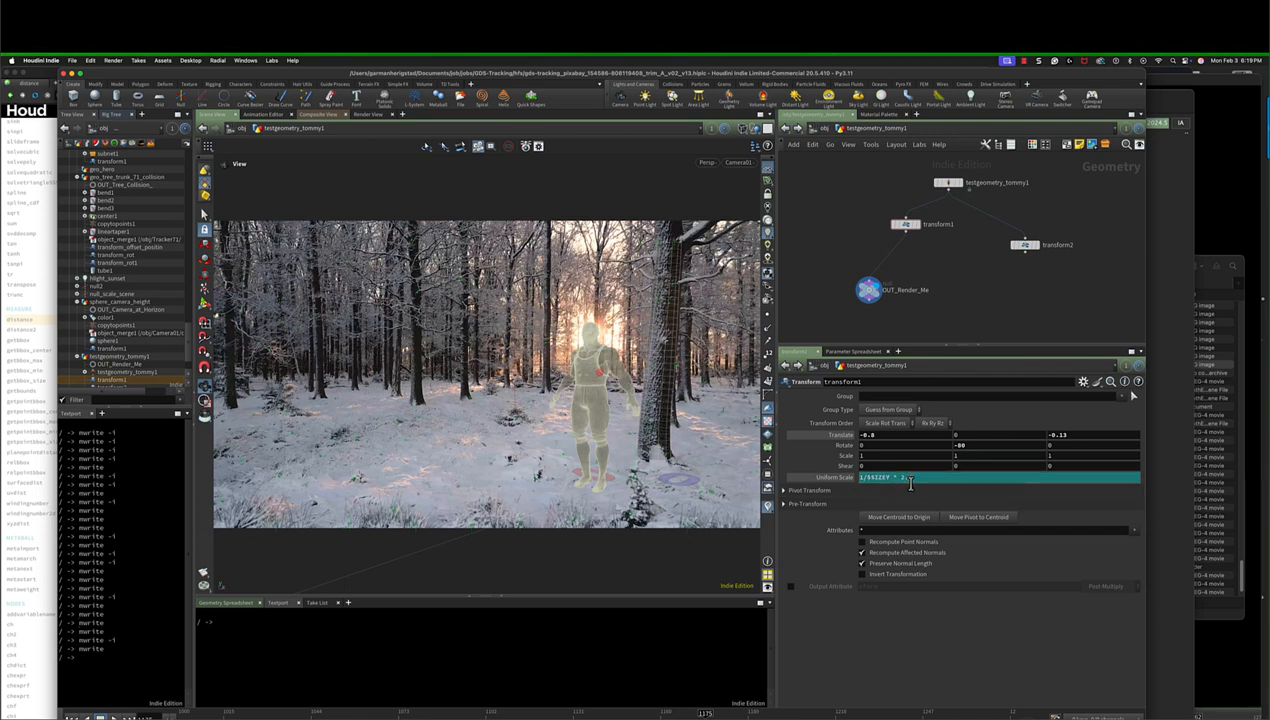
{"action": "type", "text": "1"}
{"action": "key", "text": "Return"}
{"action": "left_click_drag", "start_coordinate": [630, 714], "coordinate": [711, 714]}
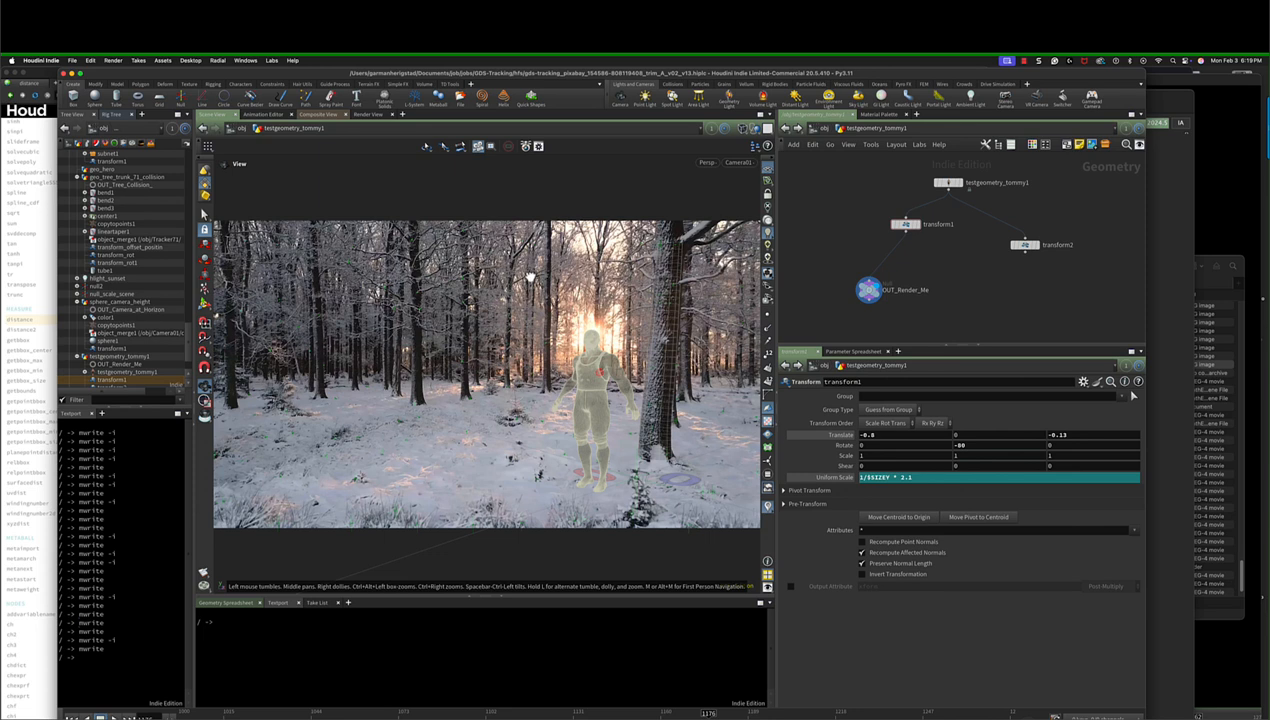
Home the viewport outside the camera and return to the Camera01 view.
{"action": "key", "text": "space+h"}
{"action": "left_click", "coordinate": [736, 163]}
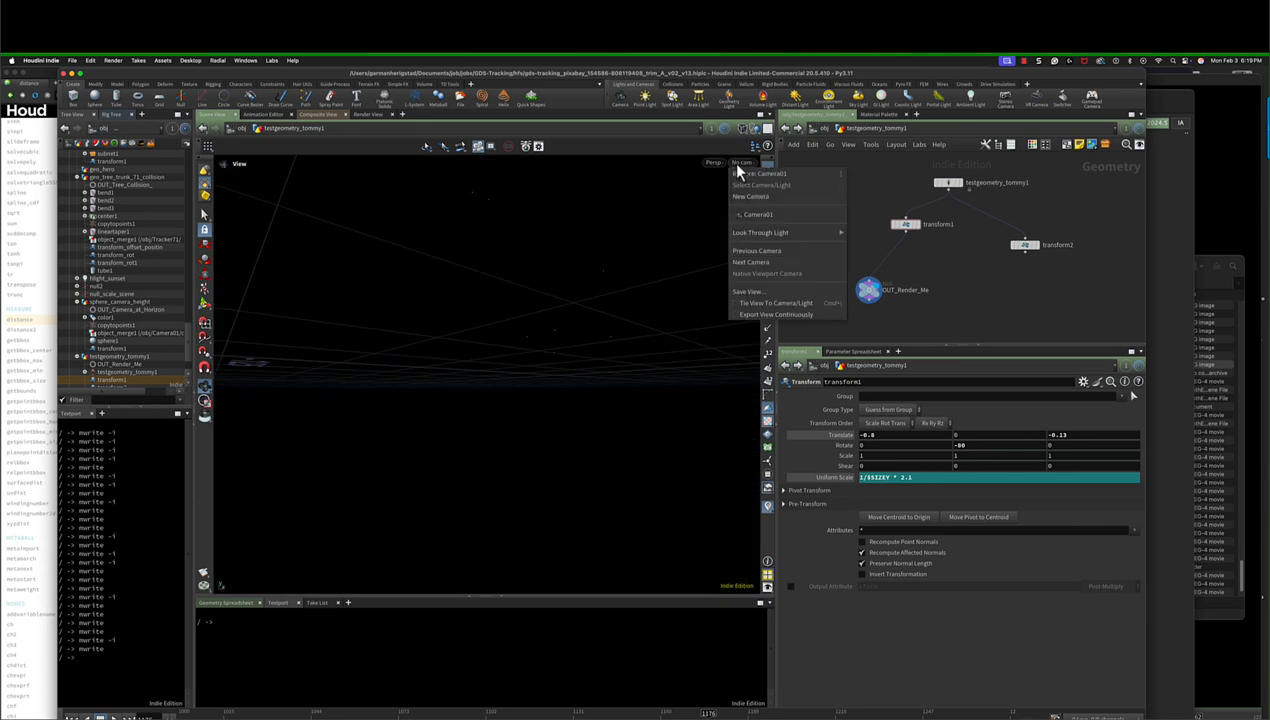
{"action": "left_click", "coordinate": [743, 213]}
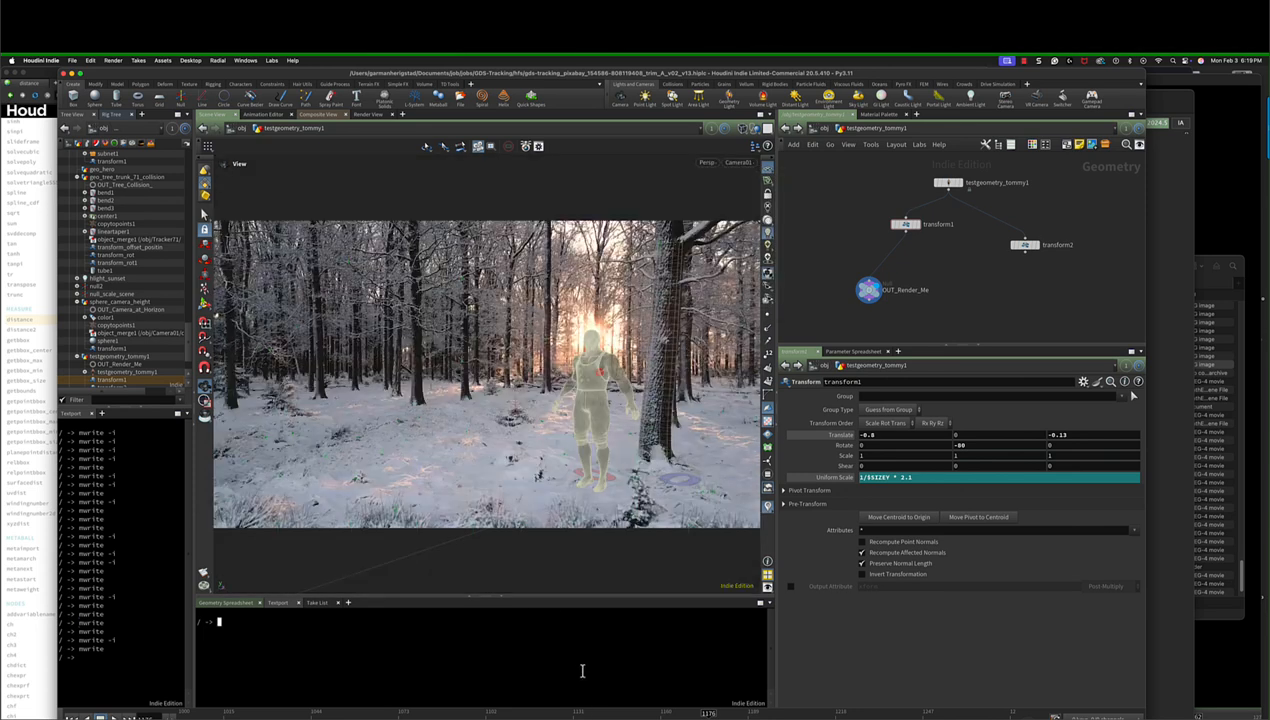
Save the scene with the mwrite command and scrub the timeline back to frame 1176.
{"action": "left_click", "coordinate": [112, 654]}
{"action": "type", "text": "mwrite"}
{"action": "key", "text": "Return"}
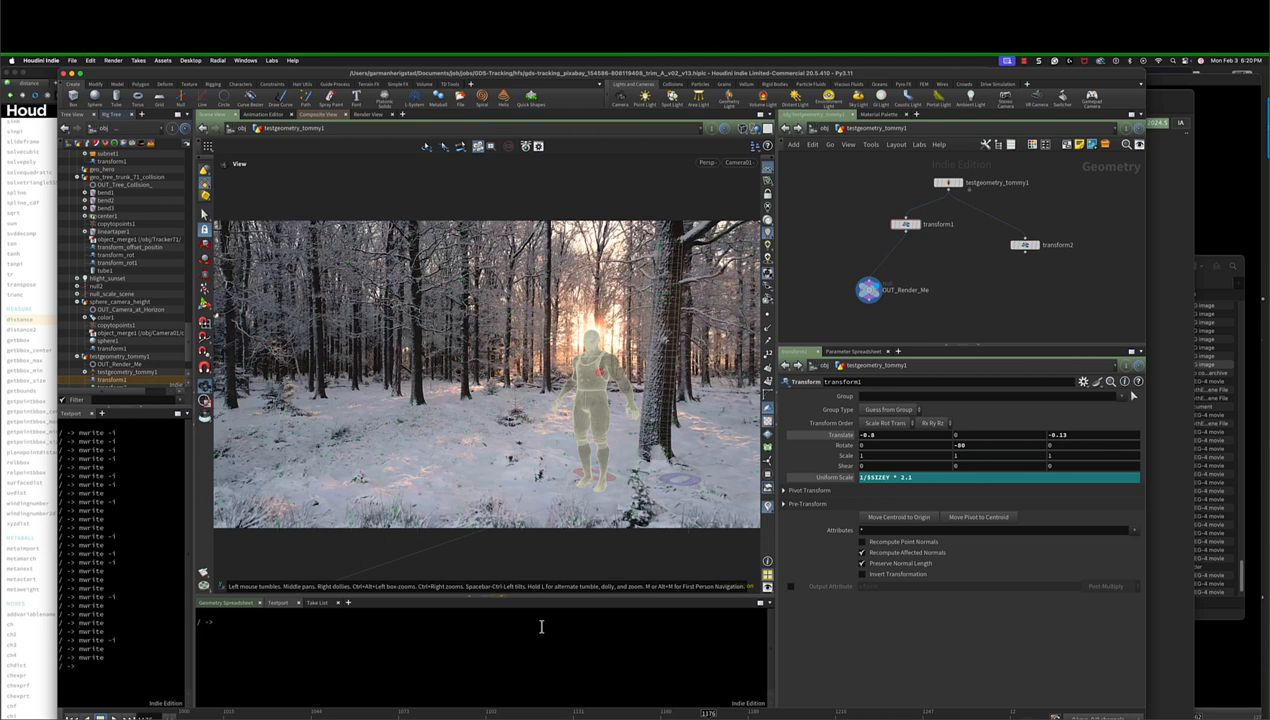
{"action": "mouse_move", "coordinate": [556, 715]}
{"action": "left_mouse_down"}
{"action": "mouse_move", "coordinate": [537, 716]}
{"action": "mouse_move", "coordinate": [709, 714]}
{"action": "left_mouse_up"}
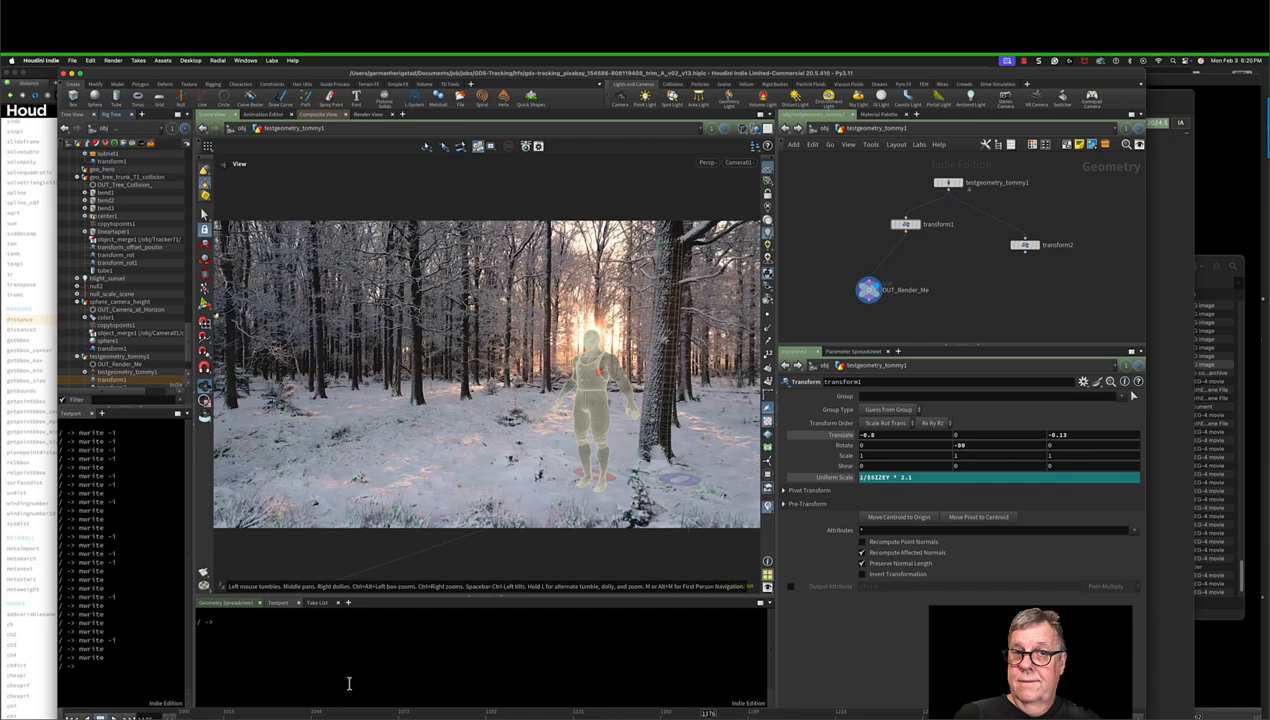